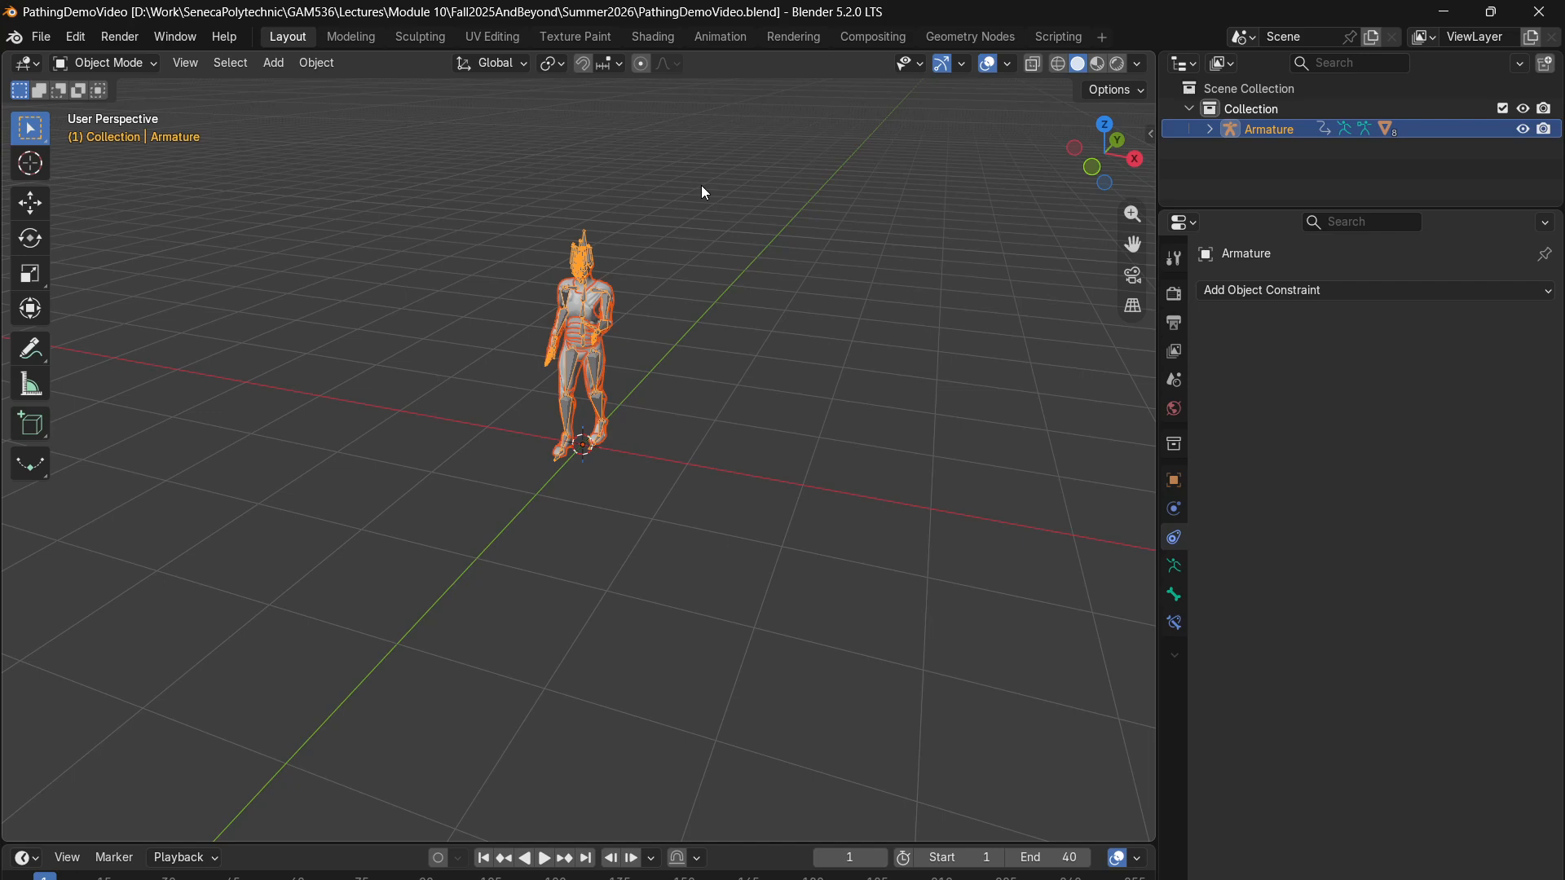
- Deselect the character's armature in the viewport
{"action": "left_click", "coordinate": [705, 285]}
{"action": "left_click_drag", "start_coordinate": [774, 219], "coordinate": [467, 549]}
{"action": "left_click_drag", "start_coordinate": [674, 211], "coordinate": [445, 562]}
{"action": "left_click", "coordinate": [398, 571]}
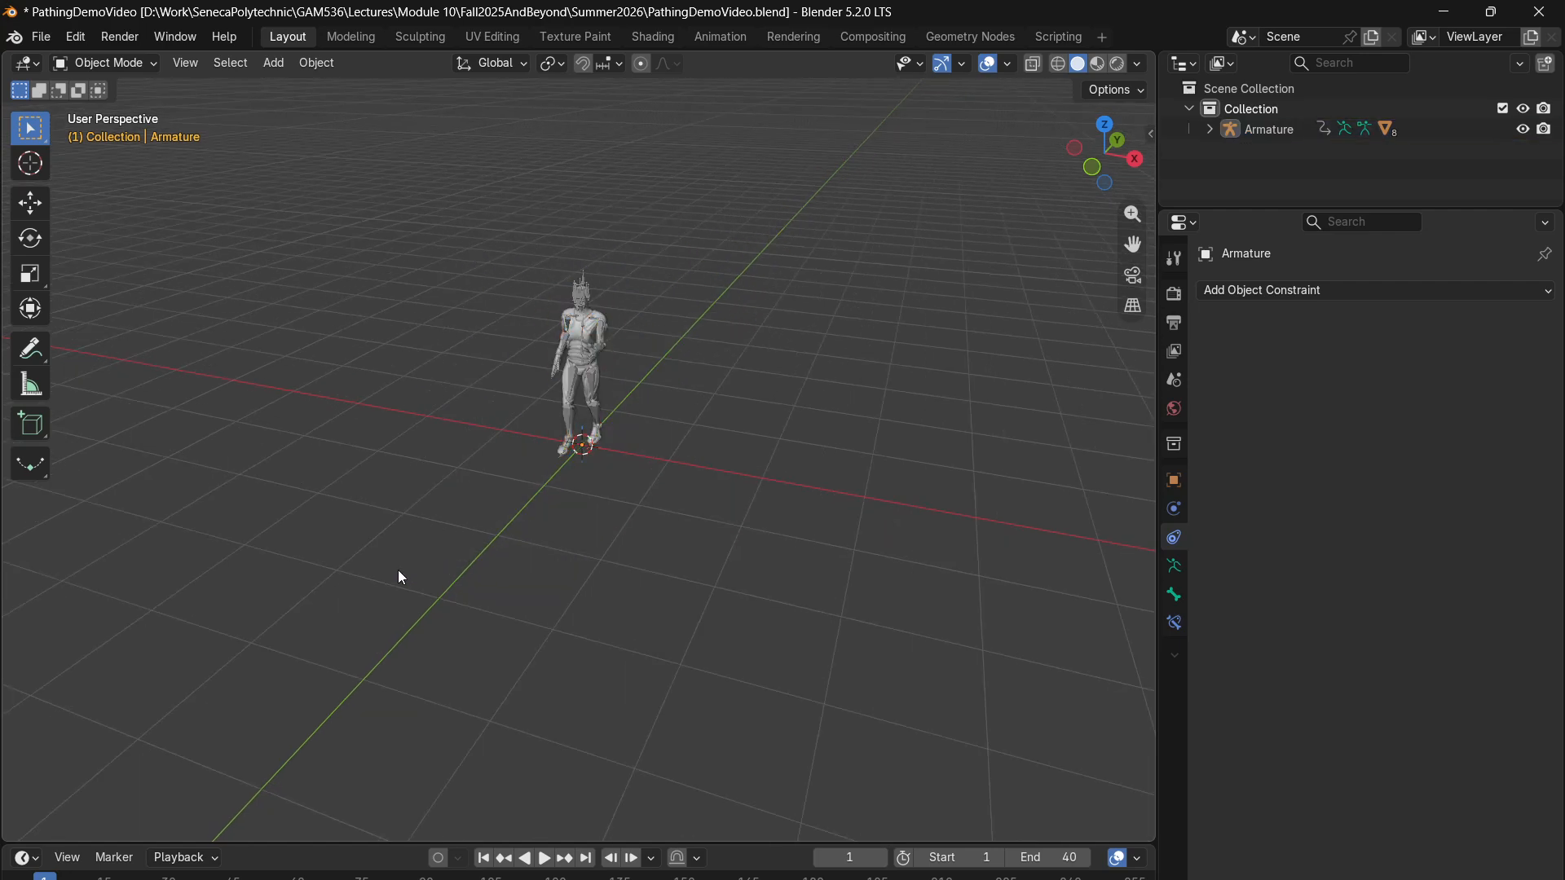
- Add a Bézier curve, placed in front of the character and scaled up about four times
{"action": "scroll", "coordinate": [398, 571], "scroll_direction": "down", "scroll_amount": 1}
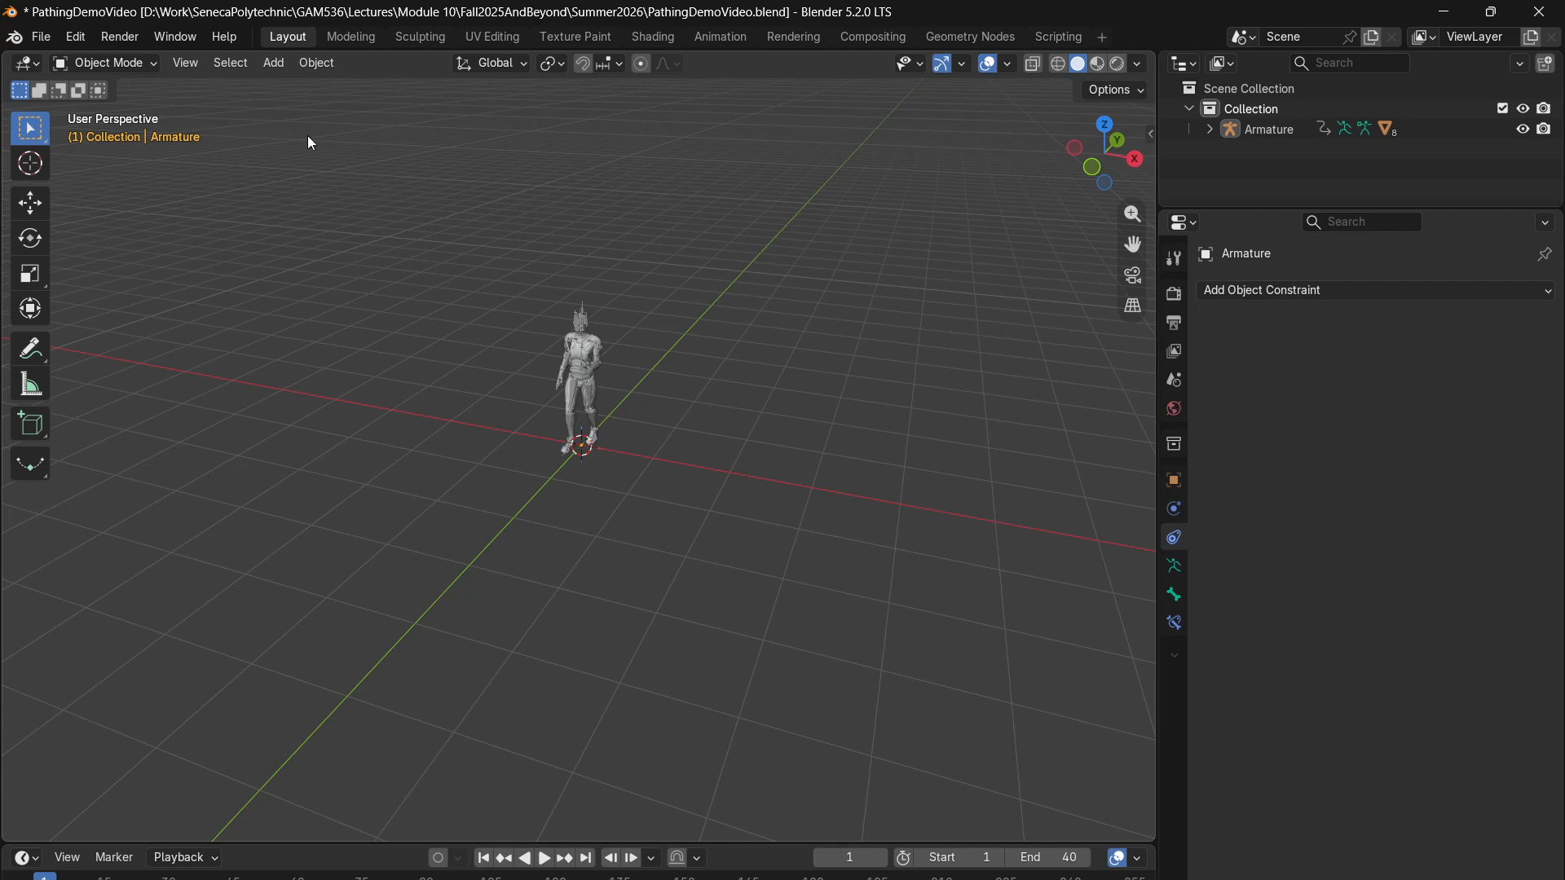
{"action": "left_click", "coordinate": [272, 63]}
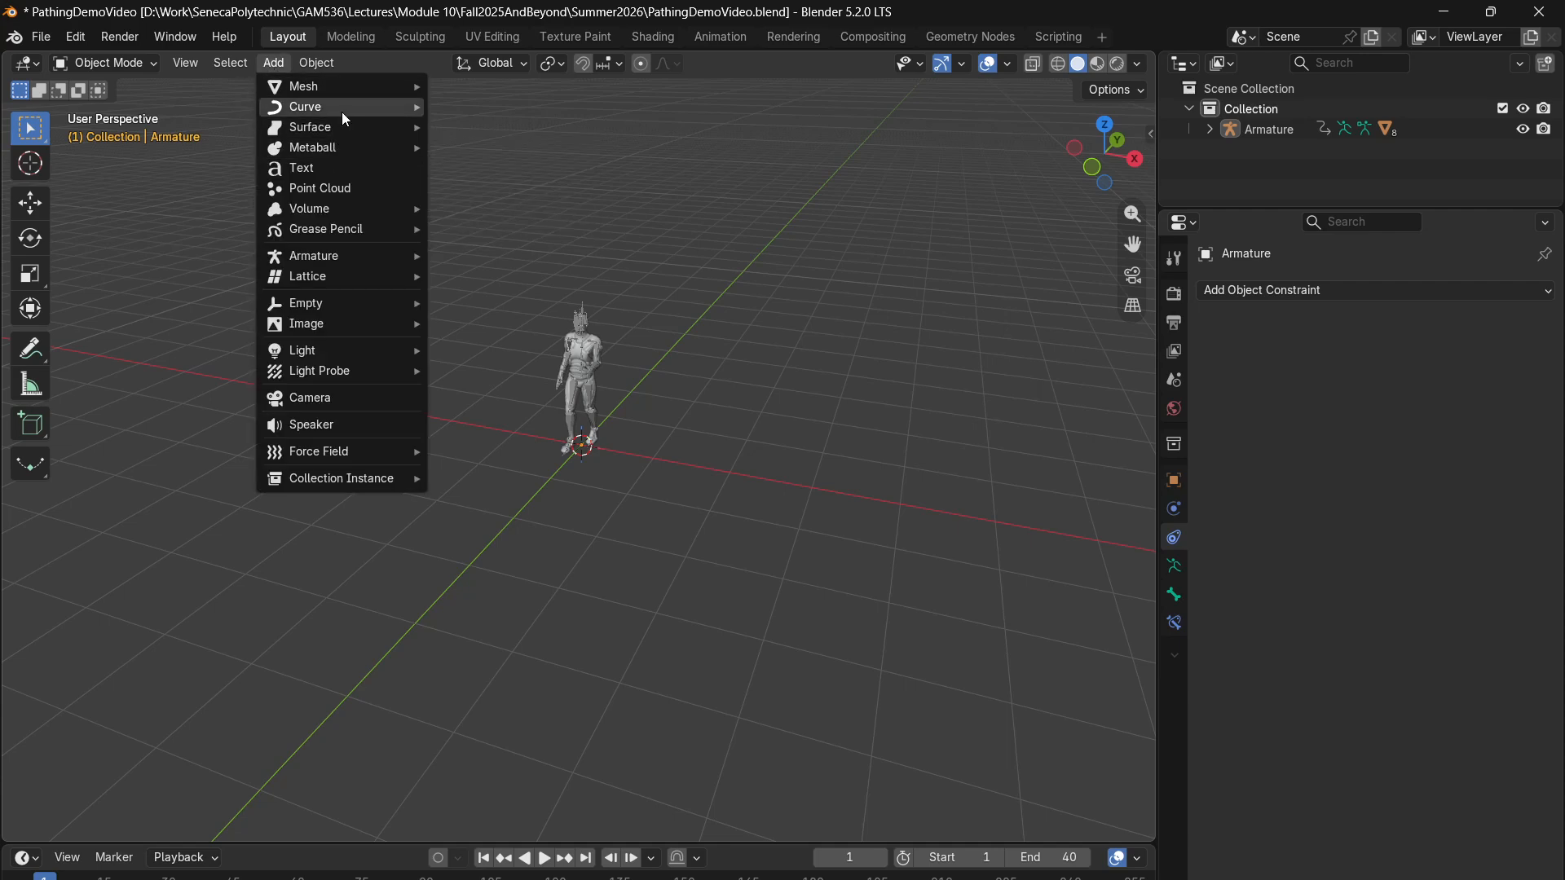
{"action": "mouse_move", "coordinate": [342, 113]}
{"action": "left_click", "coordinate": [515, 109]}
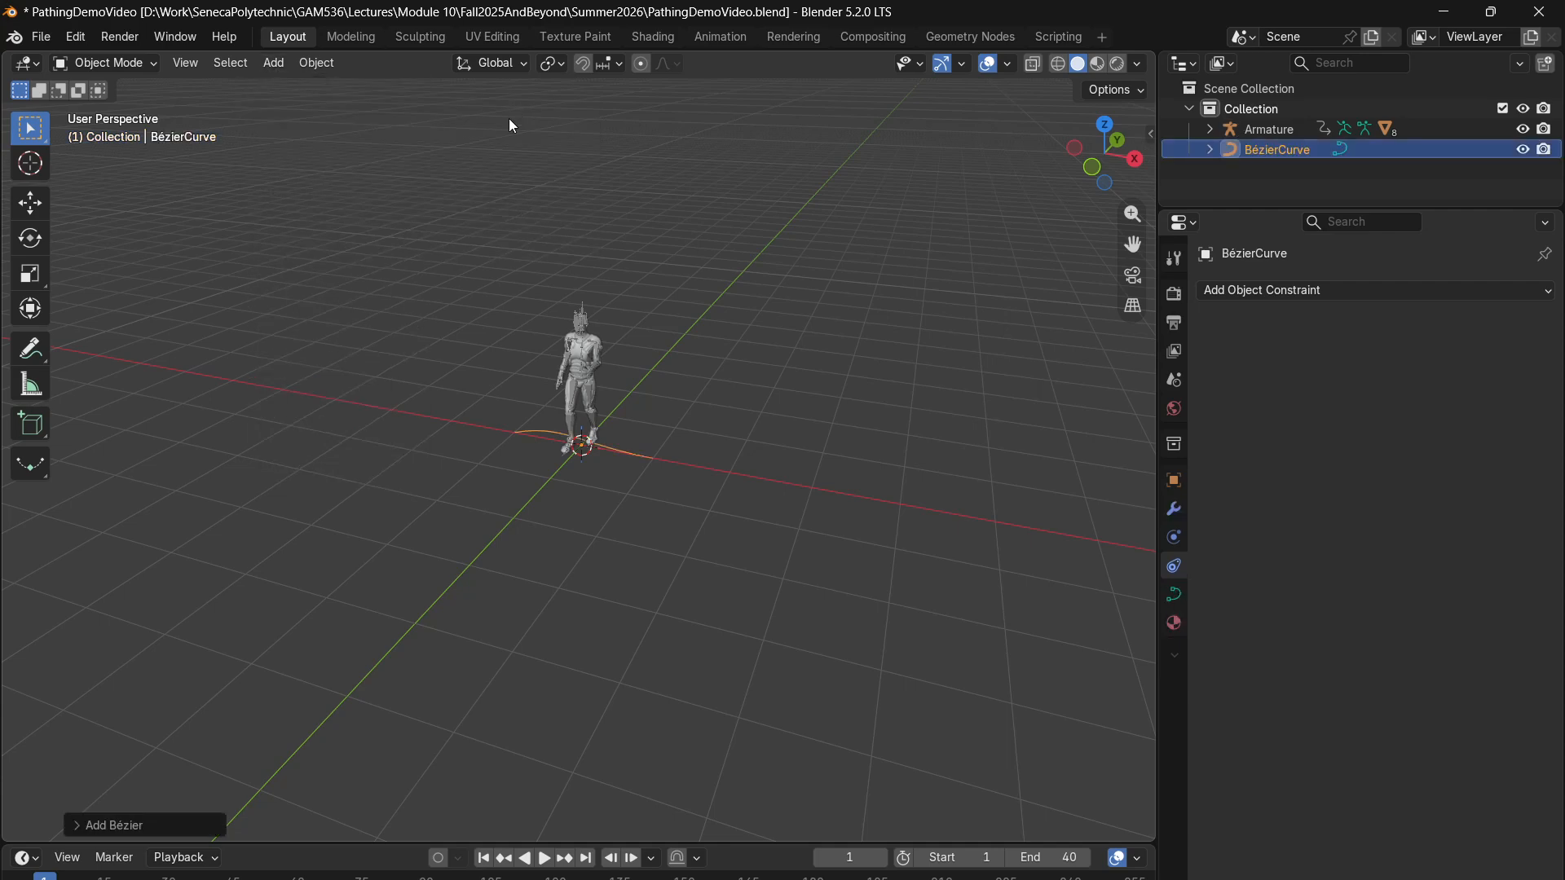
{"action": "key", "text": "g"}
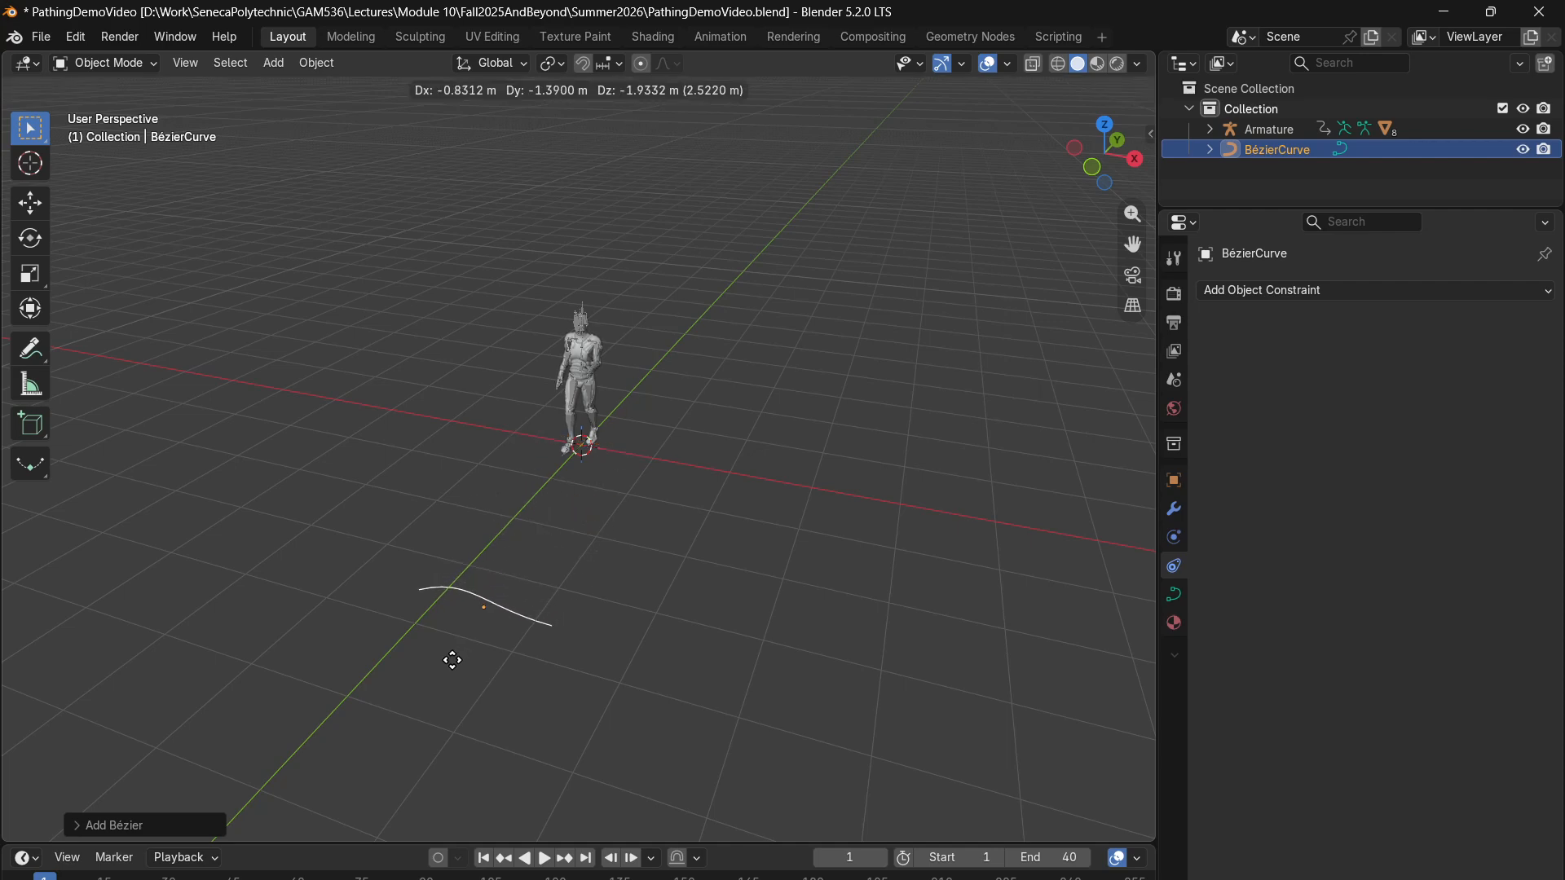
{"action": "left_click", "coordinate": [463, 666]}
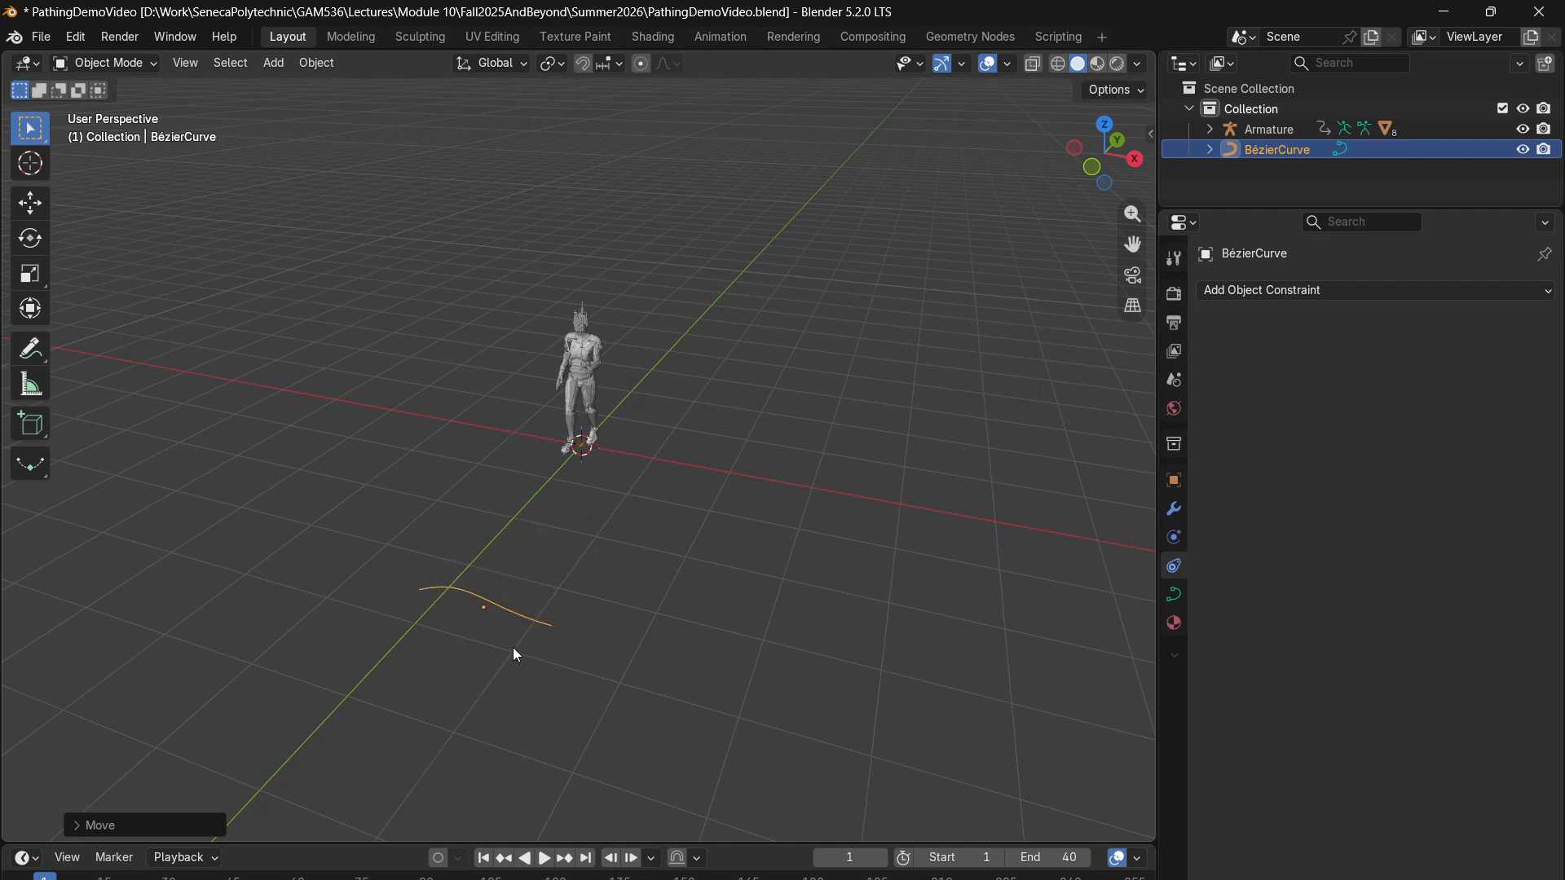
{"action": "key", "text": "s"}
{"action": "left_click", "coordinate": [675, 647]}
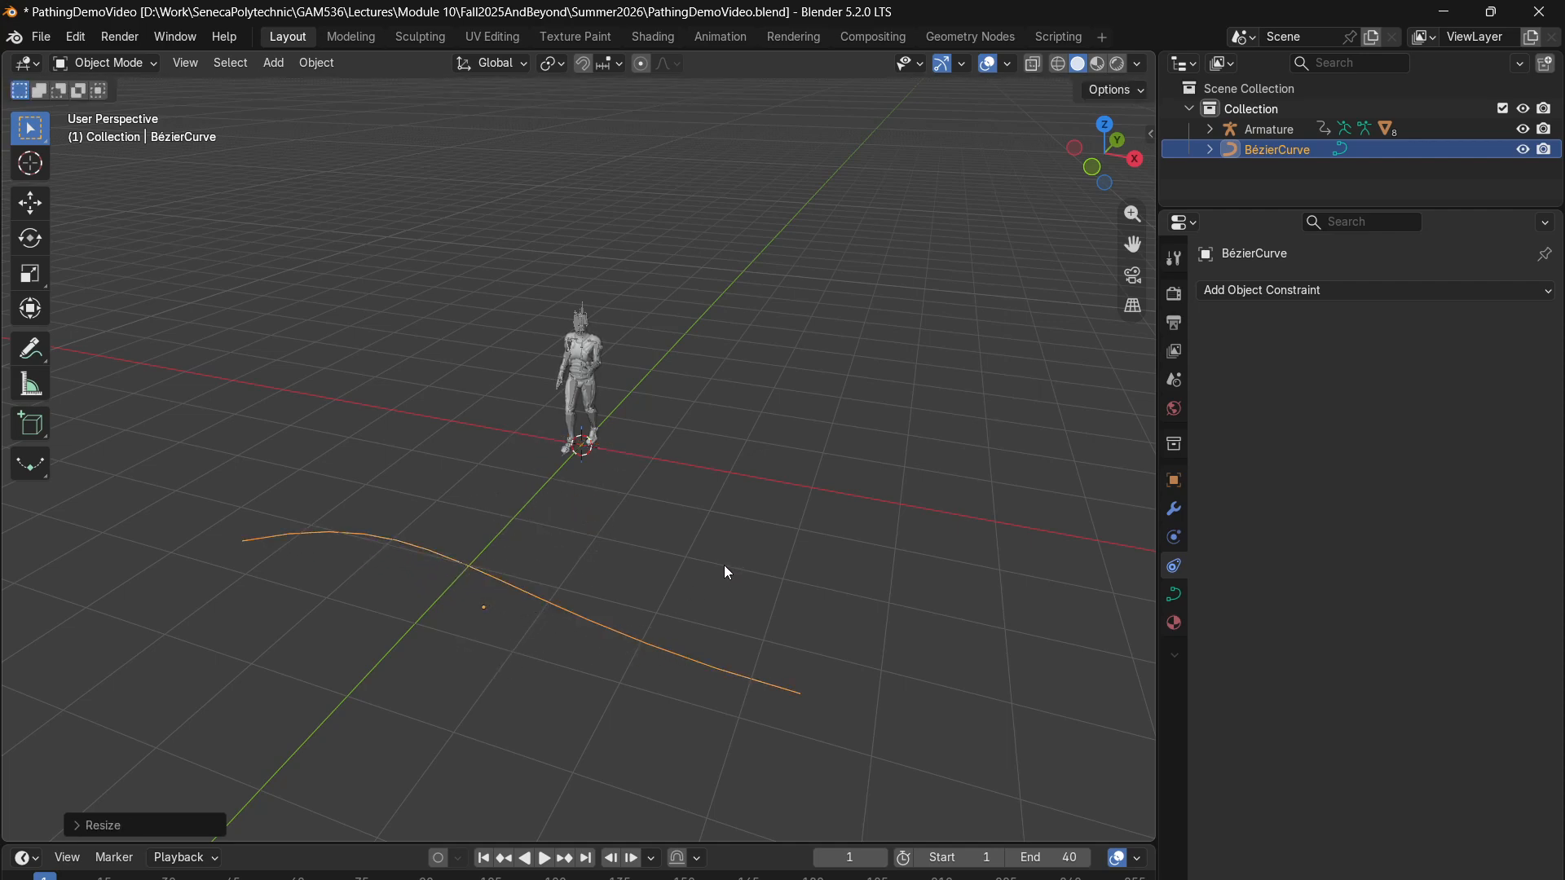
- Lengthen the curve in Edit Mode by moving both end control points outward, away from each other
{"action": "key", "text": "Tab"}
{"action": "scroll", "coordinate": [782, 597], "scroll_direction": "down", "scroll_amount": 2}
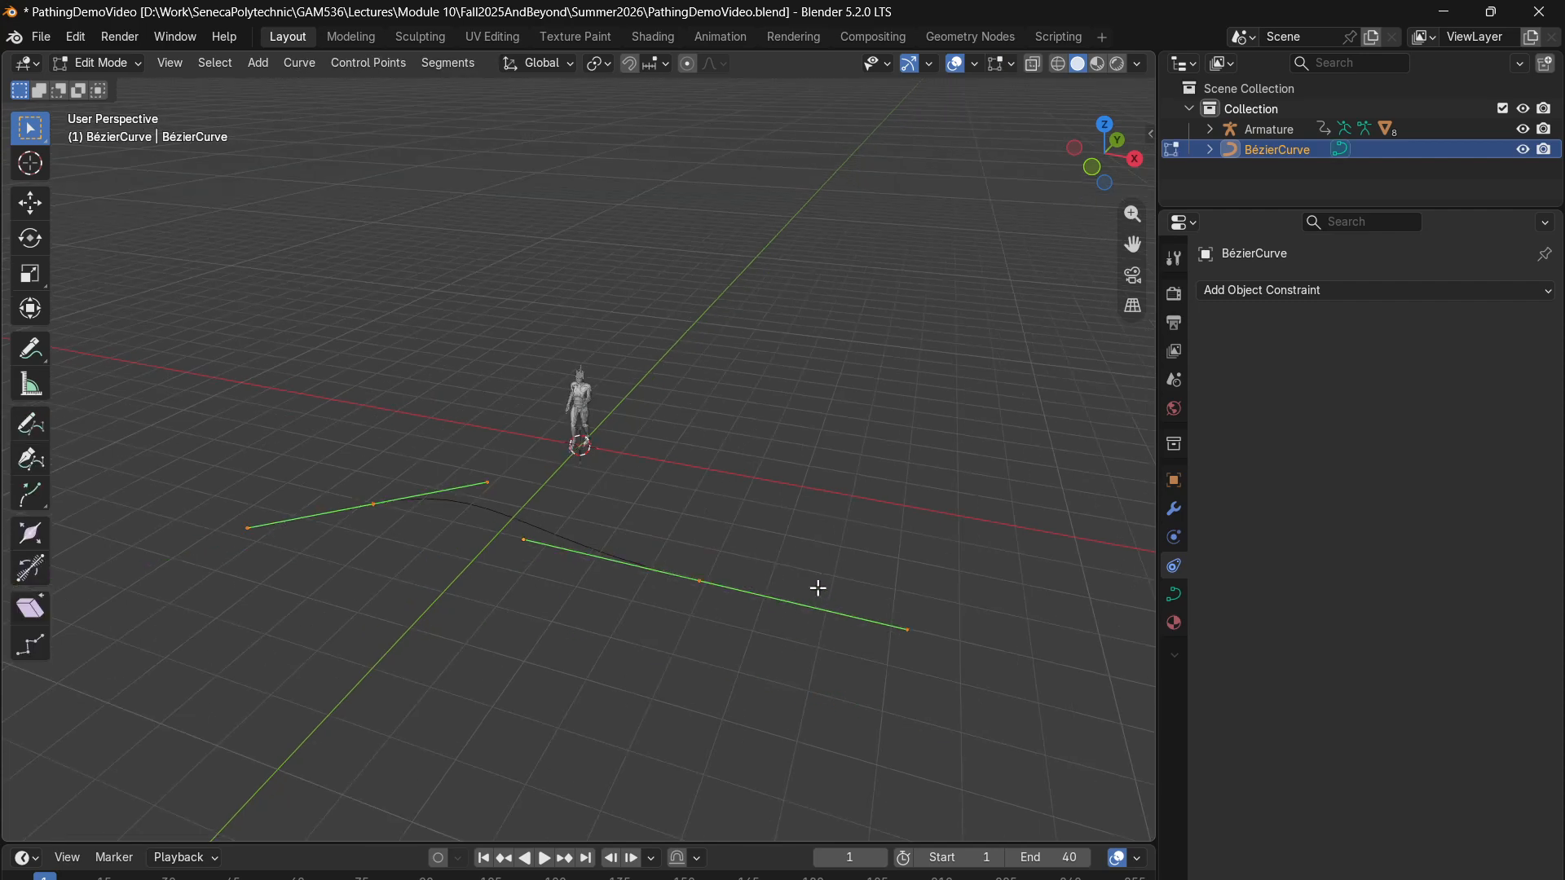
{"action": "left_click", "coordinate": [701, 581]}
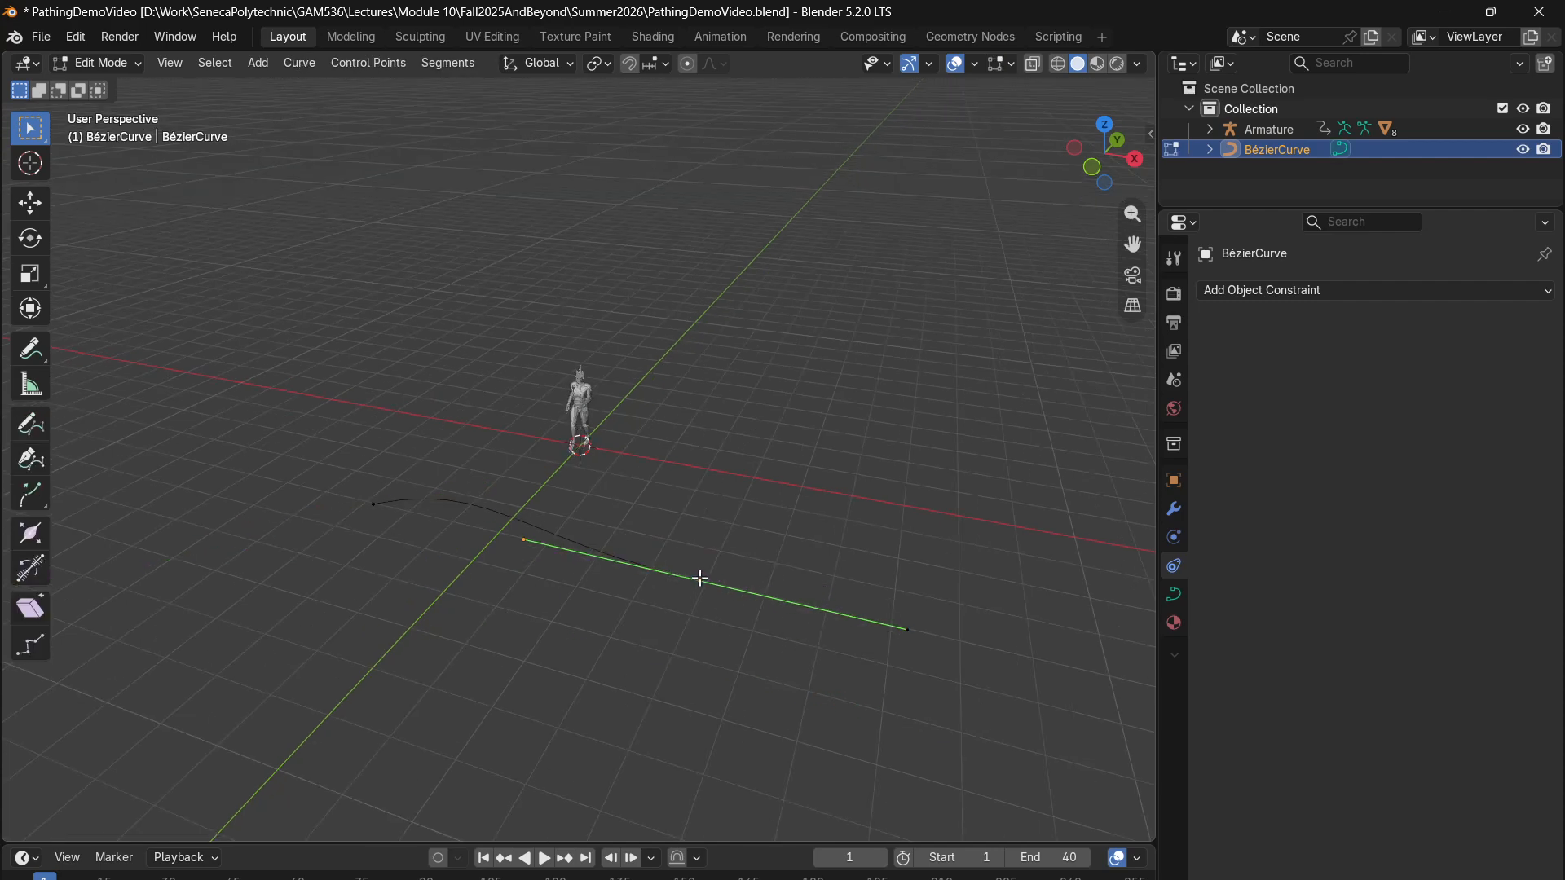
{"action": "key", "text": "g"}
{"action": "left_click", "coordinate": [970, 619]}
{"action": "left_click", "coordinate": [371, 502]}
{"action": "key", "text": "g"}
{"action": "left_click", "coordinate": [281, 443]}
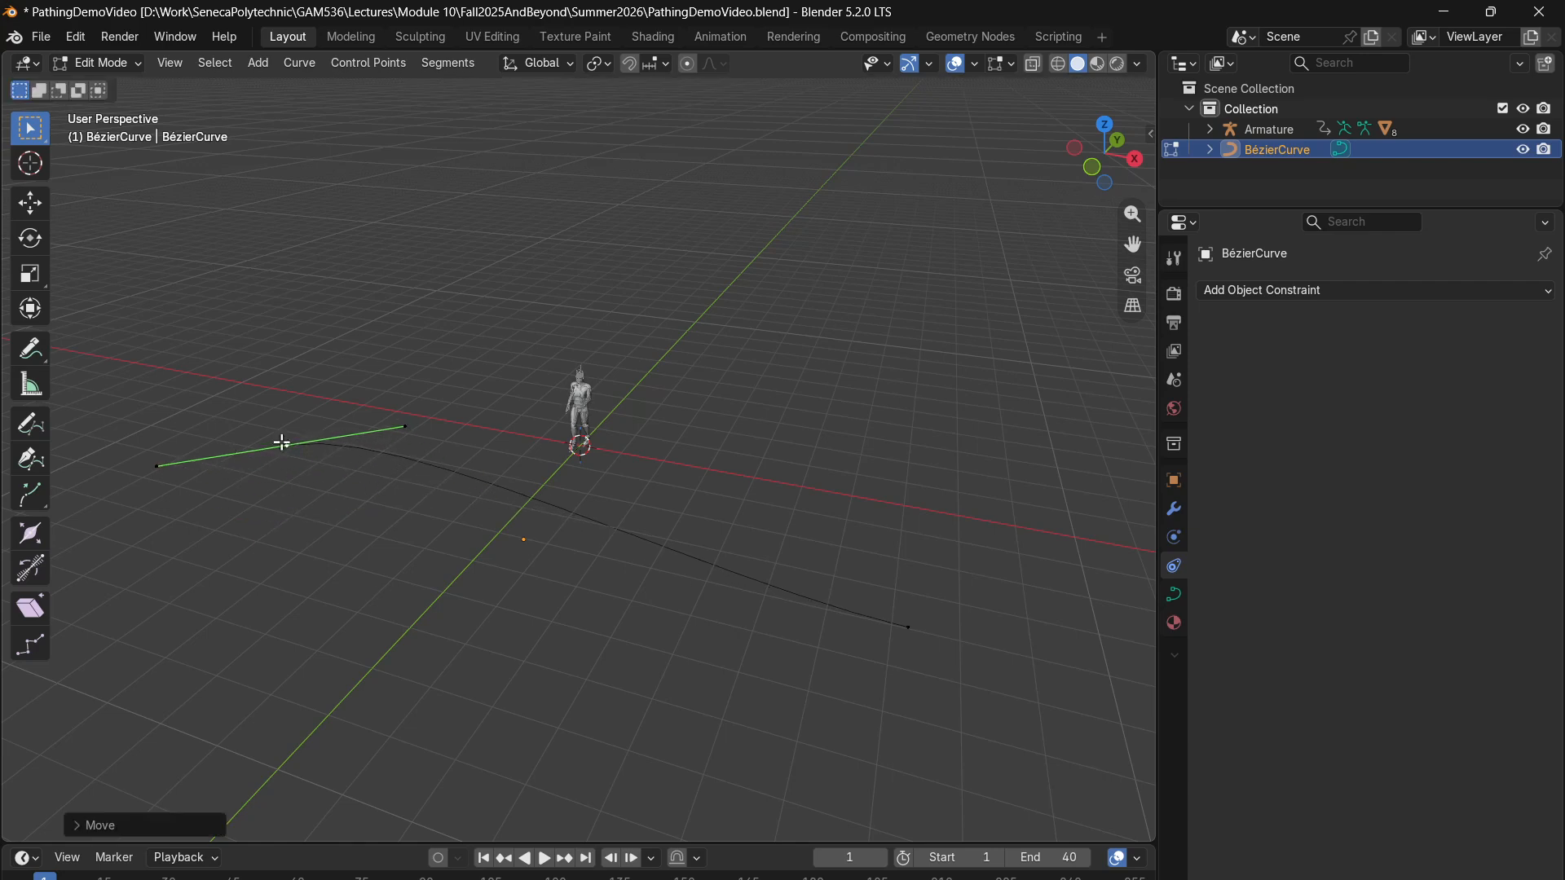
- Rotate the handles of both end control points, the one at the far end by about 47°
{"action": "key", "text": "r"}
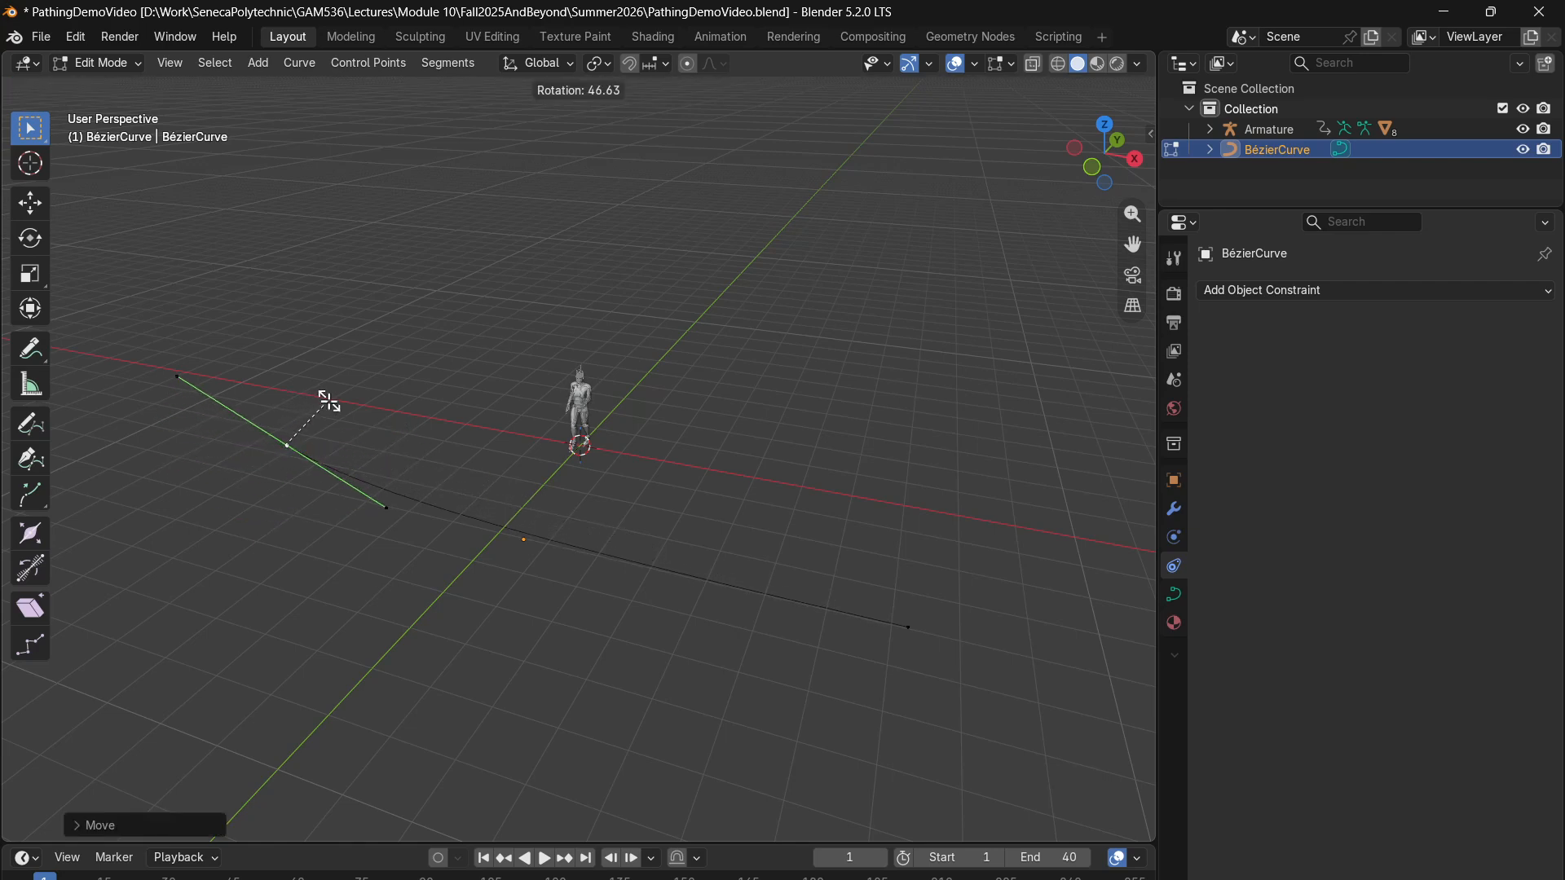
{"action": "left_click", "coordinate": [328, 402]}
{"action": "left_click", "coordinate": [911, 629]}
{"action": "key", "text": "r"}
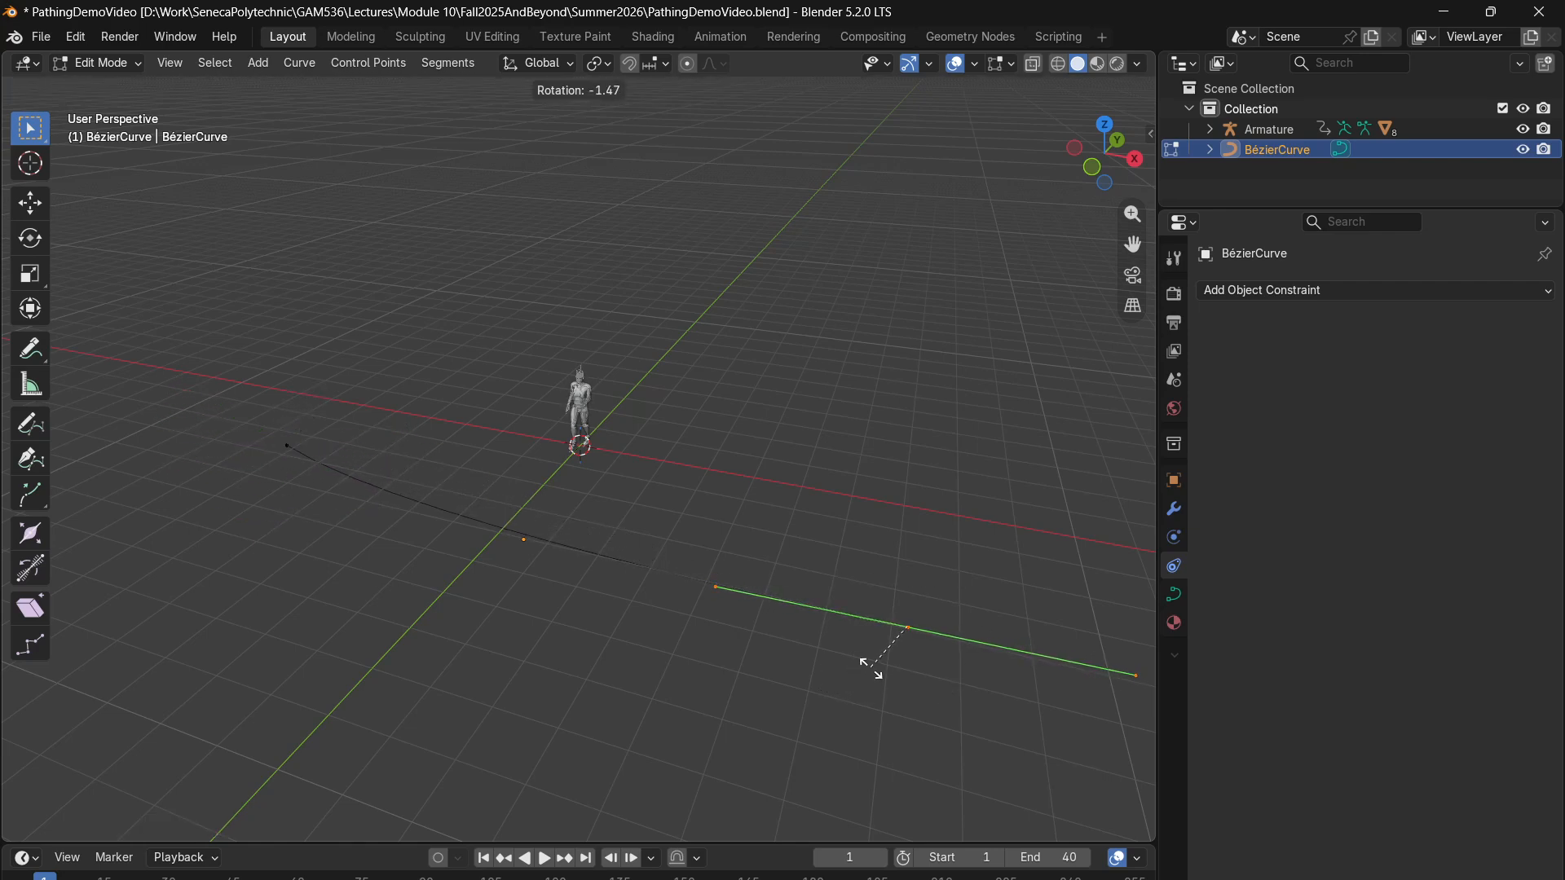
{"action": "left_click", "coordinate": [871, 687]}
- In Object Mode and the left orthographic view, move the whole curve up to ground level, in front of the character
{"action": "middle_click_drag", "start_coordinate": [289, 541], "coordinate": [556, 487]}
{"action": "left_click", "coordinate": [1112, 173]}
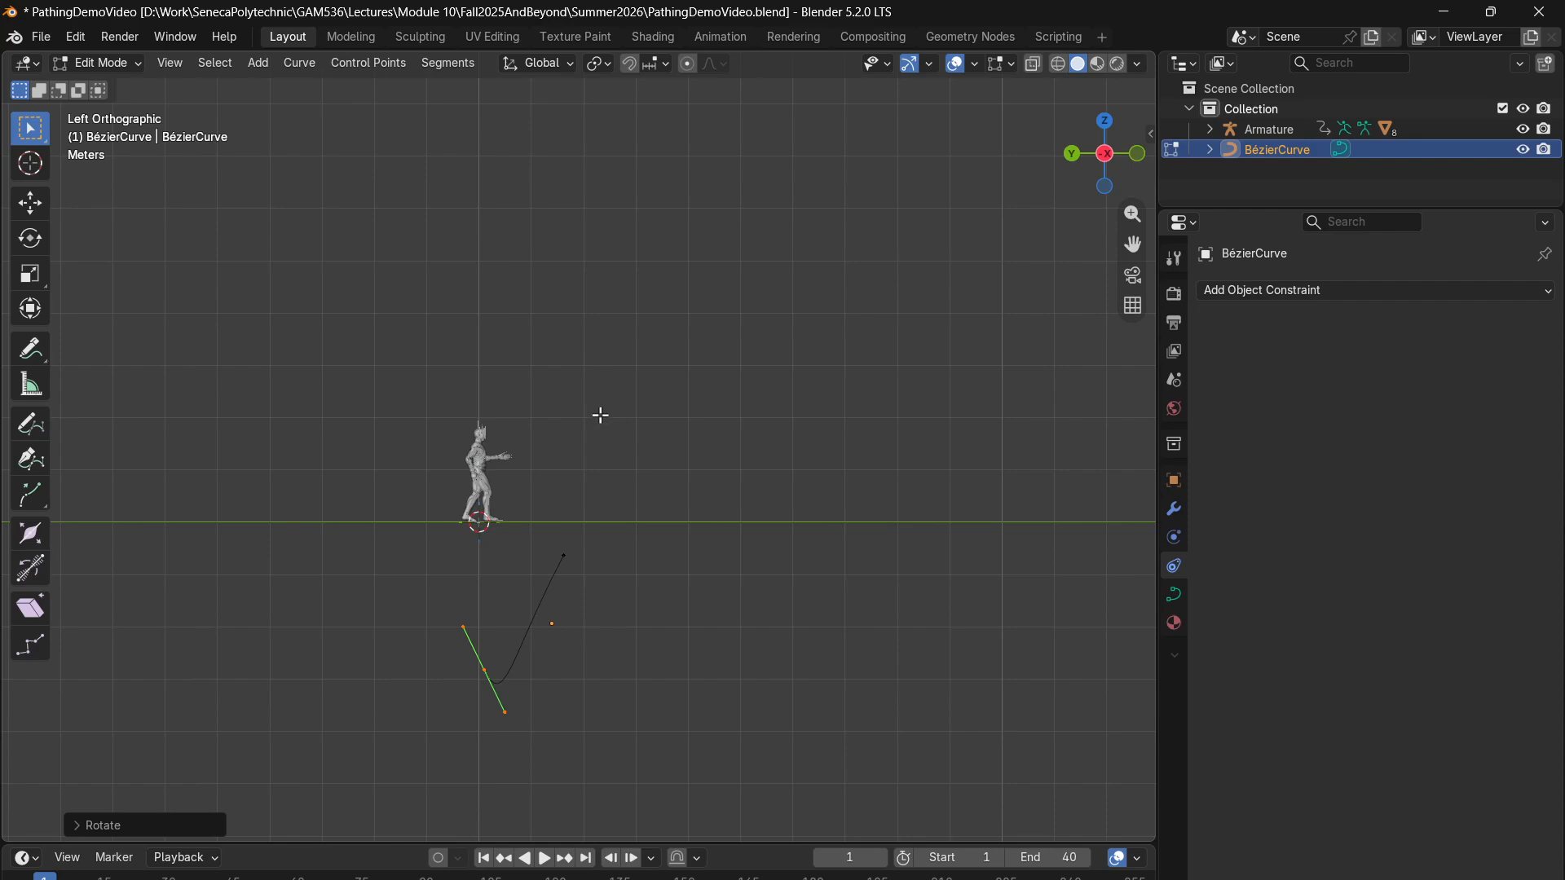
{"action": "left_click", "coordinate": [98, 64]}
{"action": "left_click", "coordinate": [119, 85]}
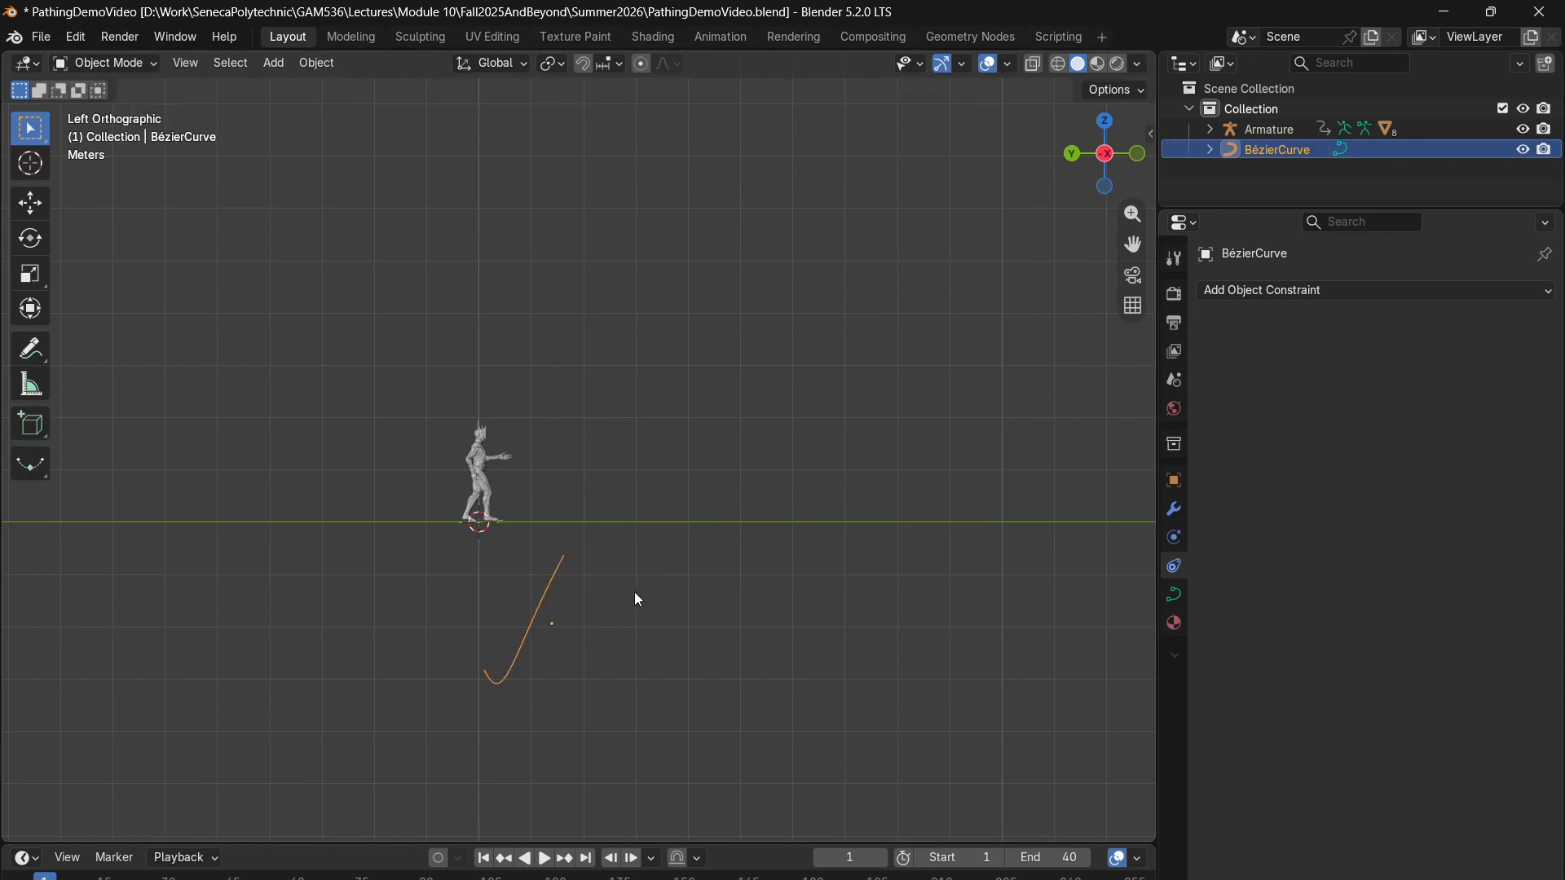
{"action": "key", "text": "g"}
{"action": "left_click", "coordinate": [857, 448]}
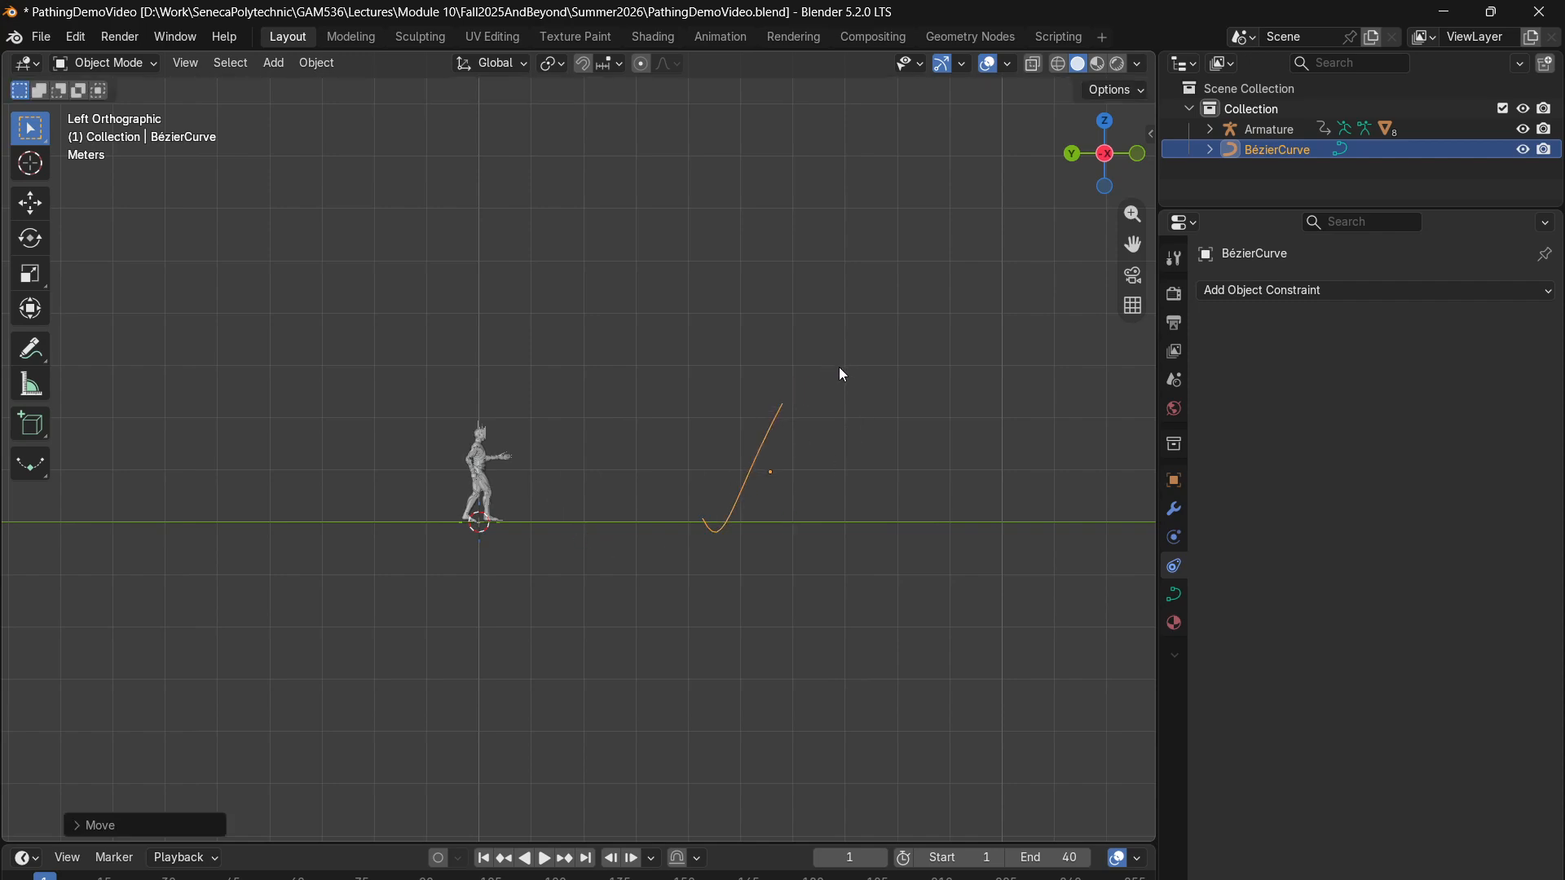
- In Edit Mode, move both end control points onto the ground line so the curve stretches to either side of the character
{"action": "left_click", "coordinate": [127, 75]}
{"action": "left_click", "coordinate": [122, 106]}
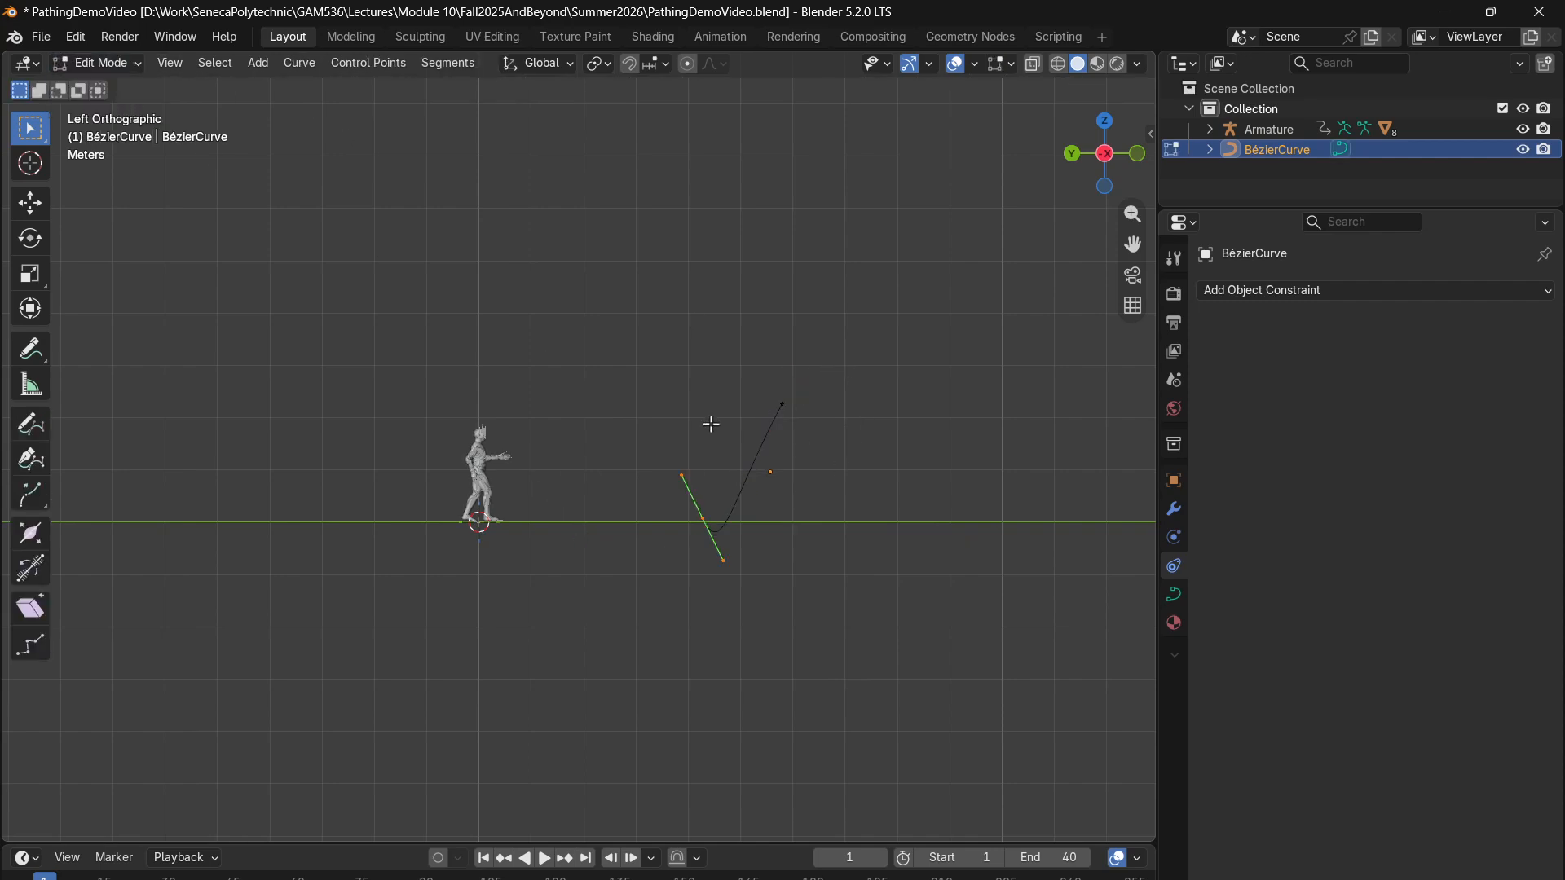
{"action": "left_click", "coordinate": [783, 404]}
{"action": "key", "text": "g"}
{"action": "left_click", "coordinate": [869, 591]}
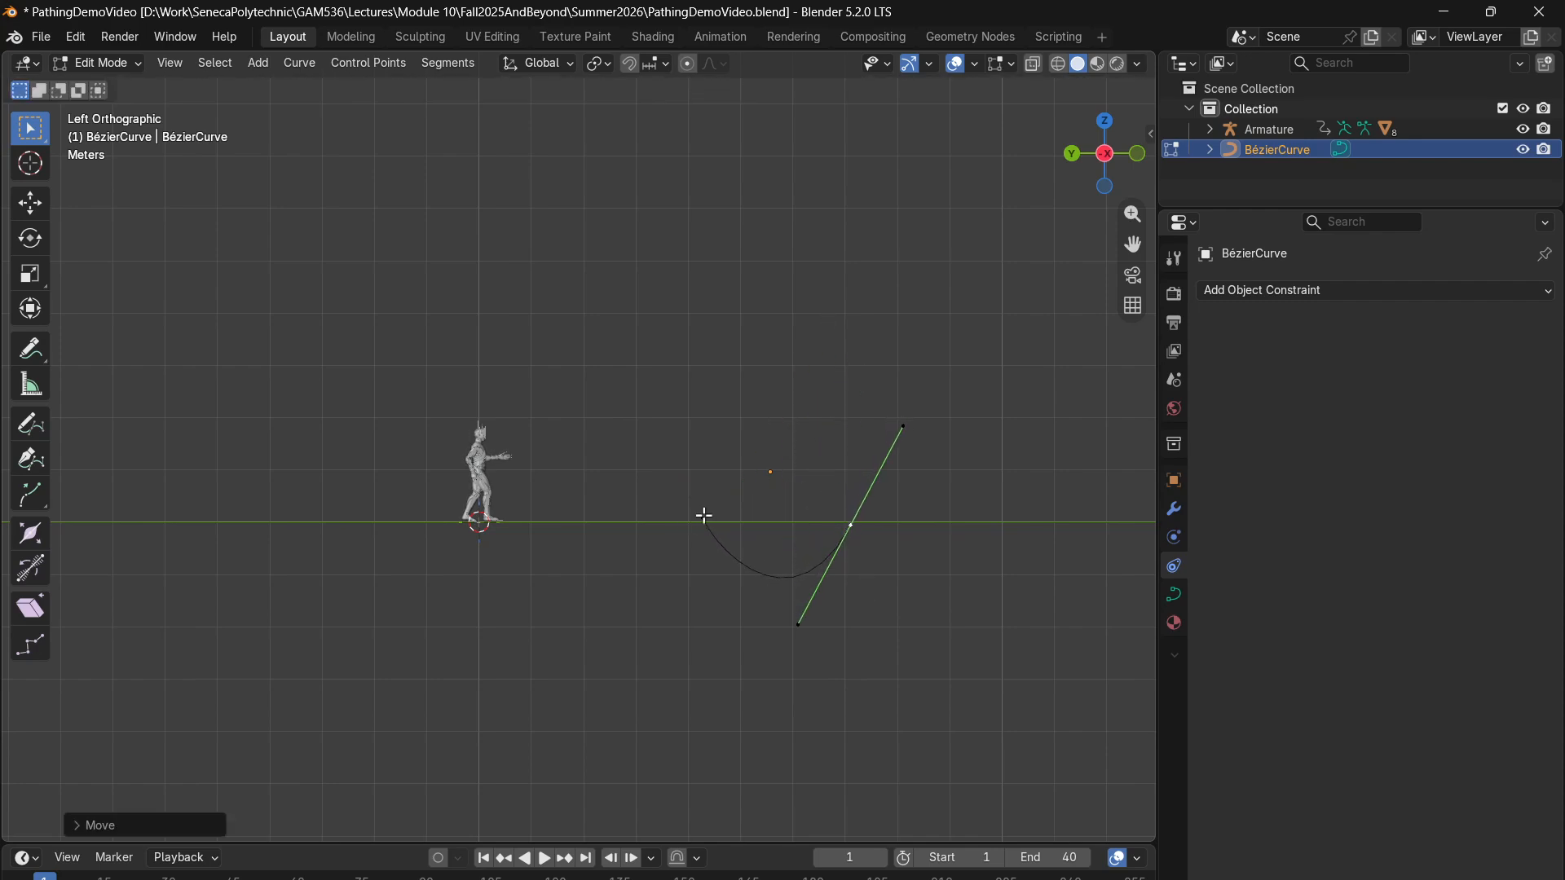
{"action": "left_click", "coordinate": [707, 519]}
{"action": "key", "text": "g"}
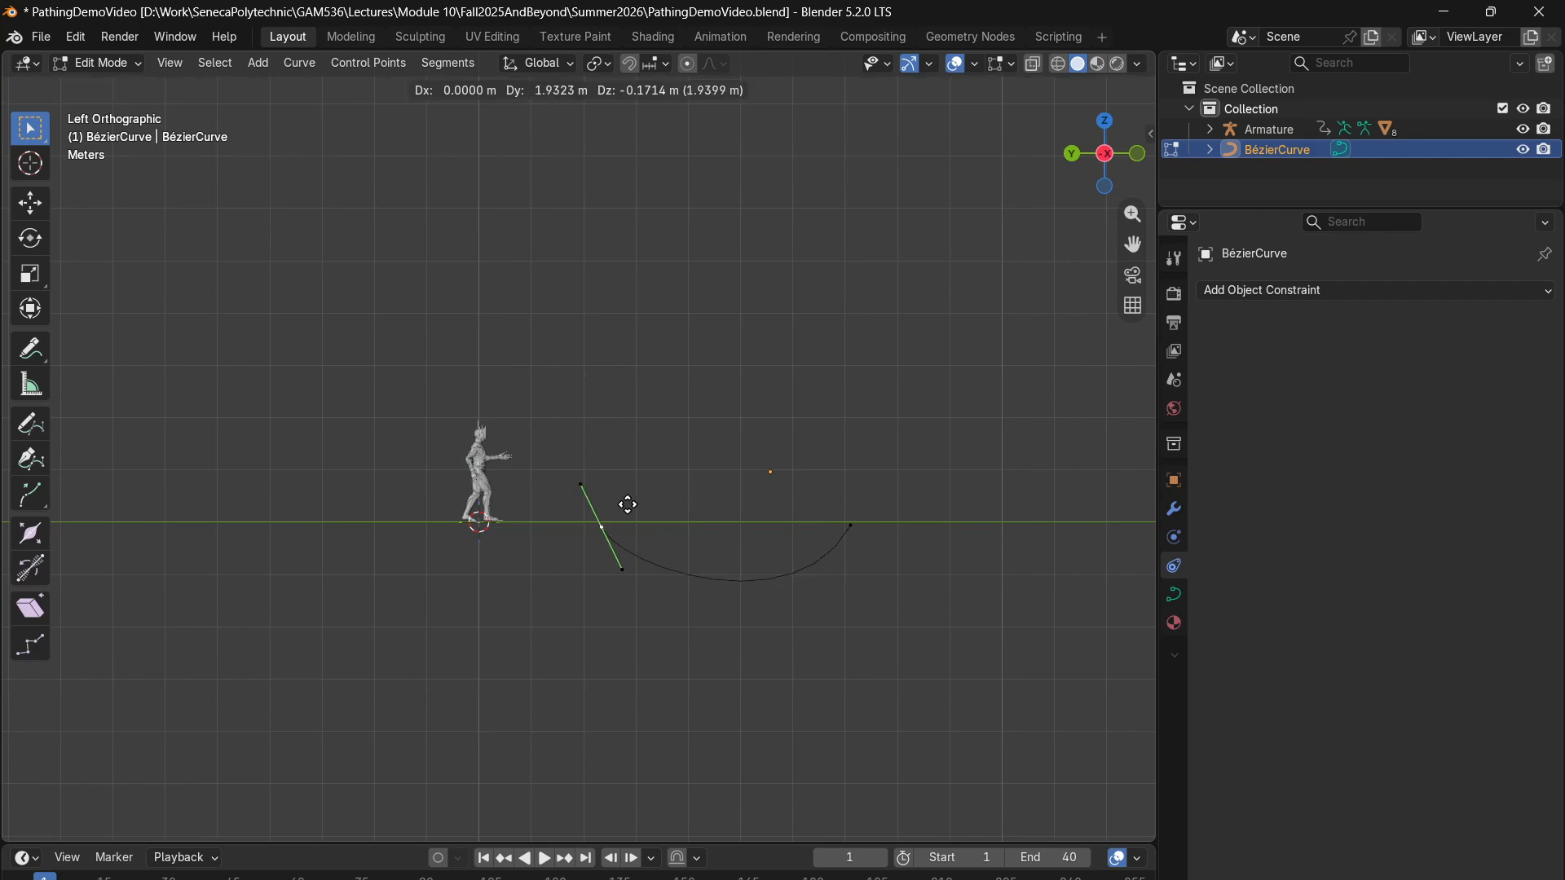
{"action": "left_click", "coordinate": [231, 511]}
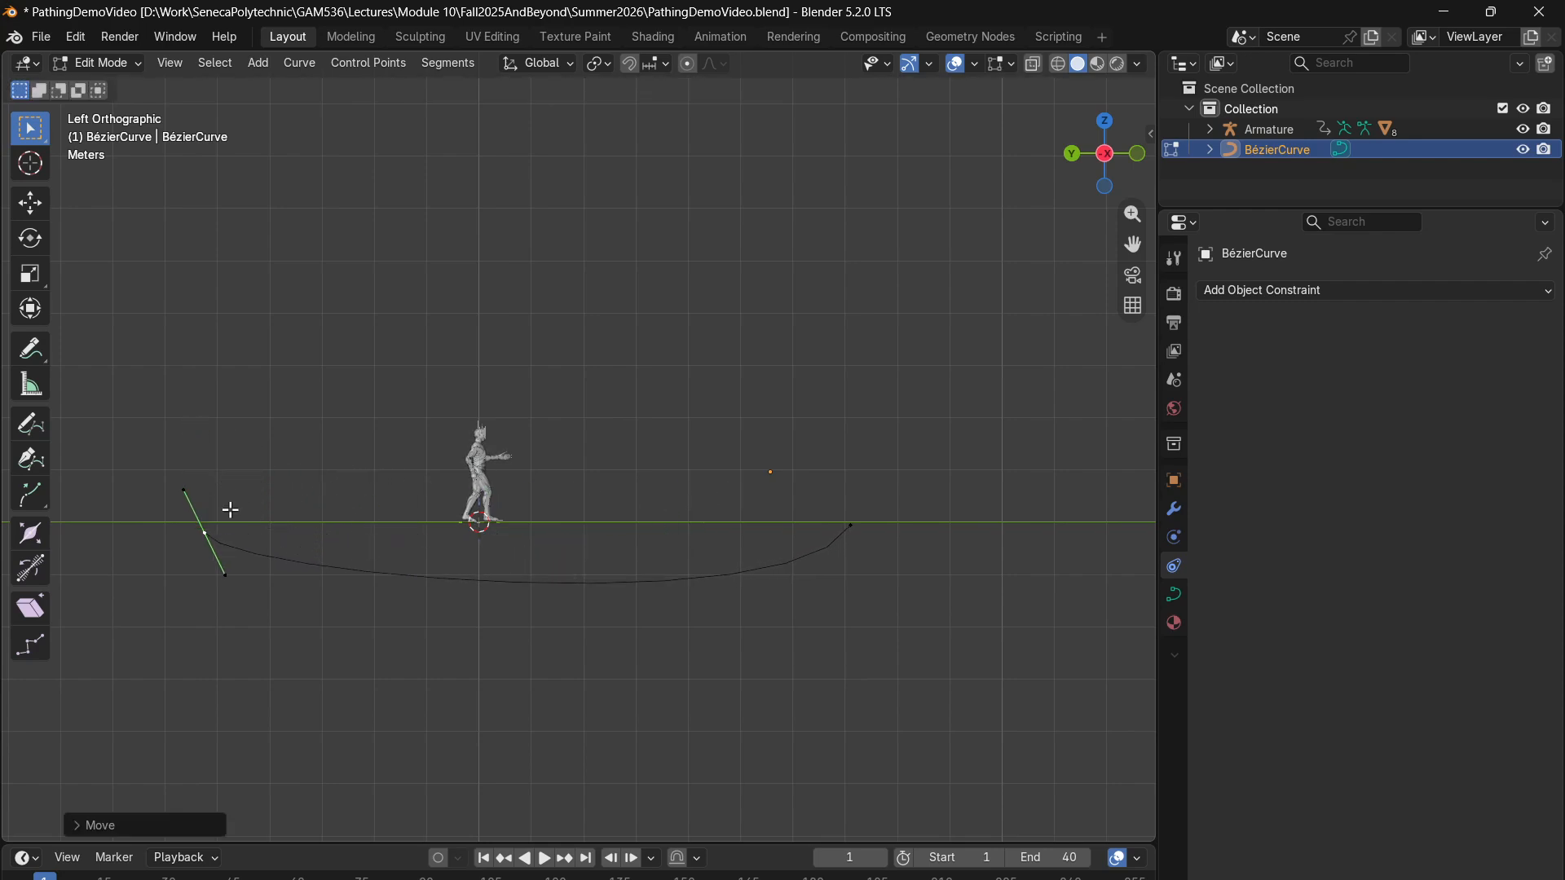
- In the front view, move the curve's end point on the negative X side farther outward and onto the ground line
{"action": "left_click", "coordinate": [1137, 154]}
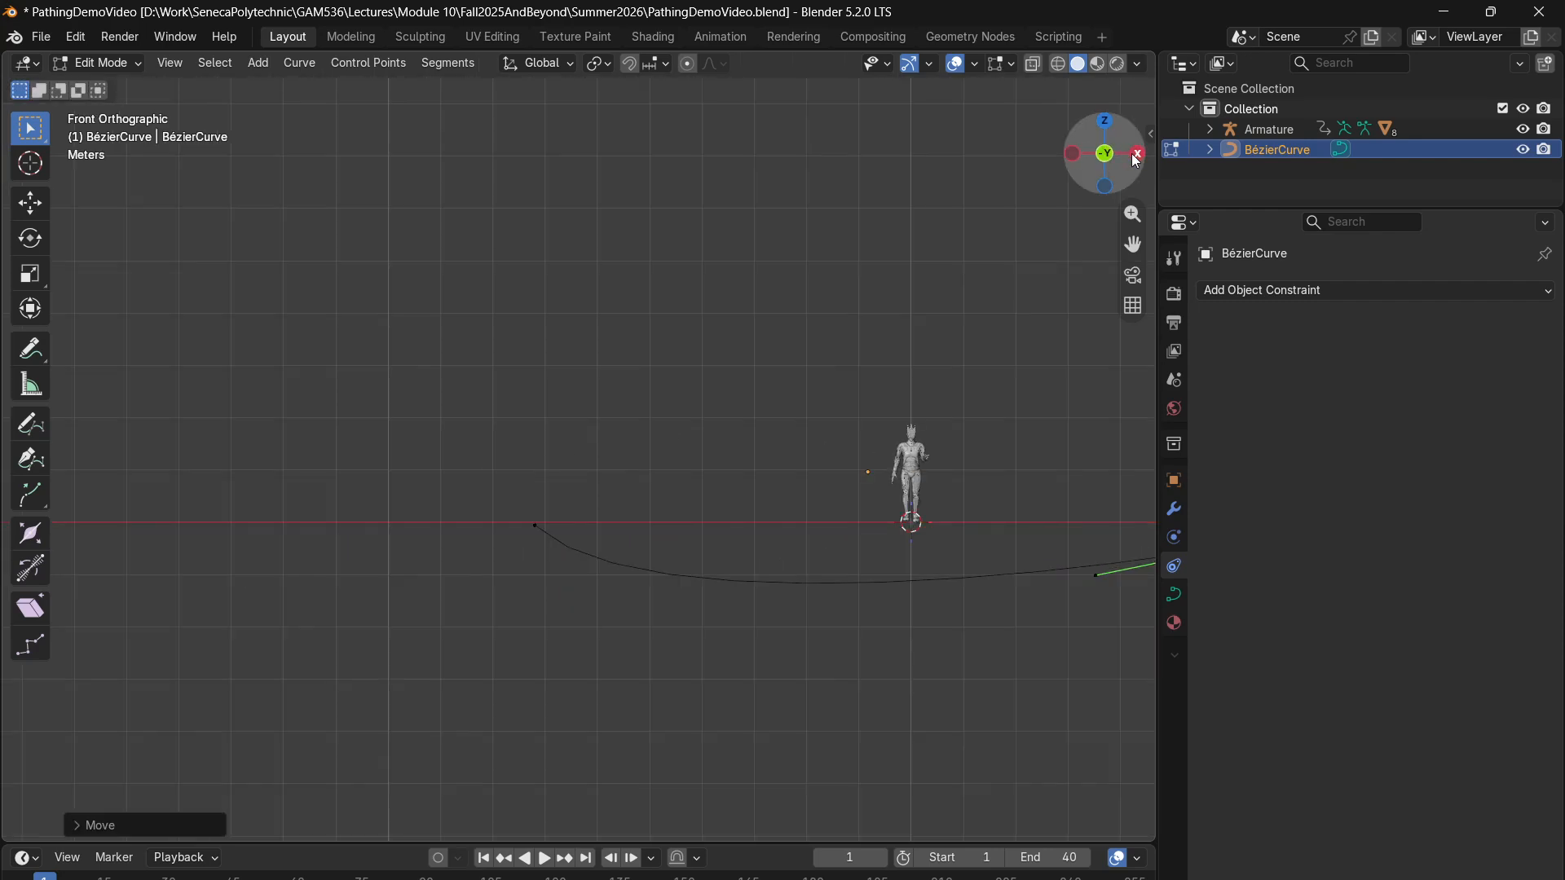
{"action": "left_click_drag", "start_coordinate": [624, 449], "coordinate": [399, 617]}
{"action": "key", "text": "g"}
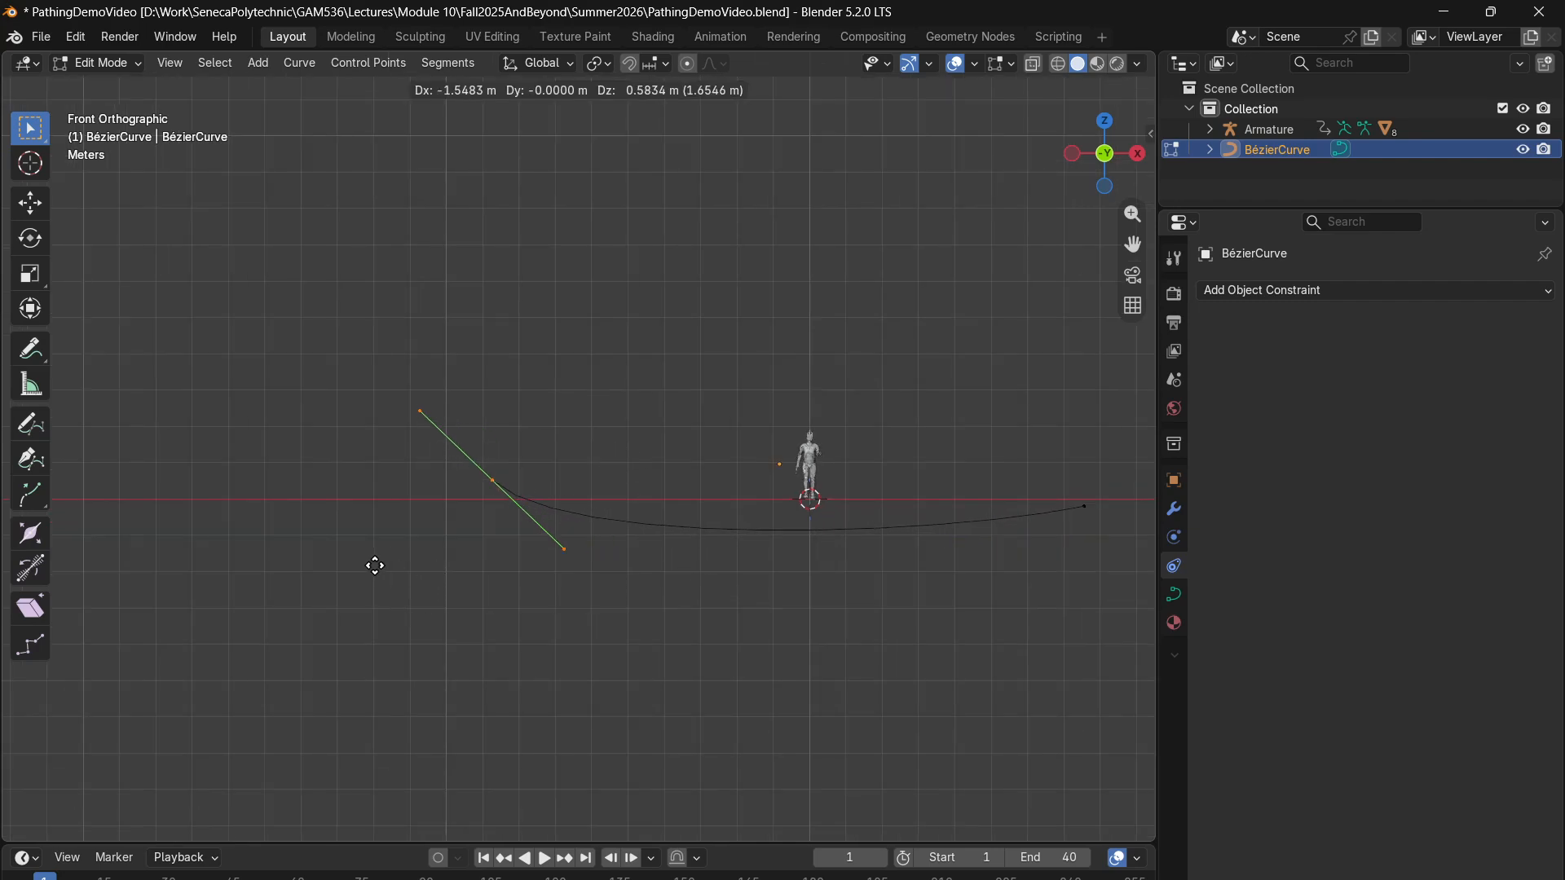
{"action": "left_click", "coordinate": [380, 582]}
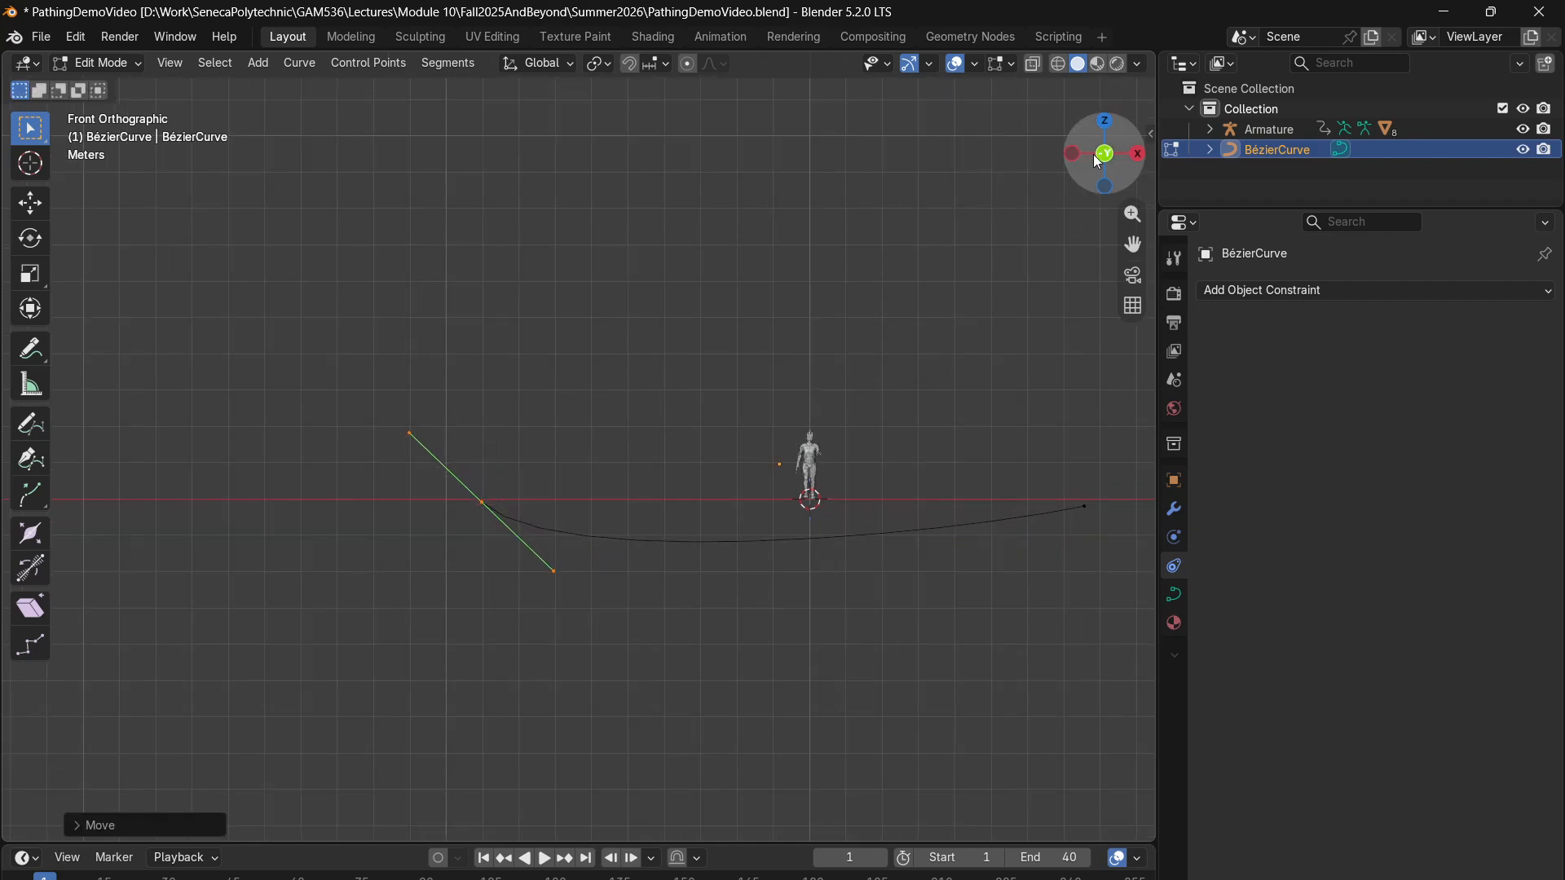
- Try to subdivide the curve from the right orthographic view, with no control points selected
{"action": "left_click", "coordinate": [1105, 120]}
{"action": "scroll", "coordinate": [454, 549], "scroll_direction": "down", "scroll_amount": 2}
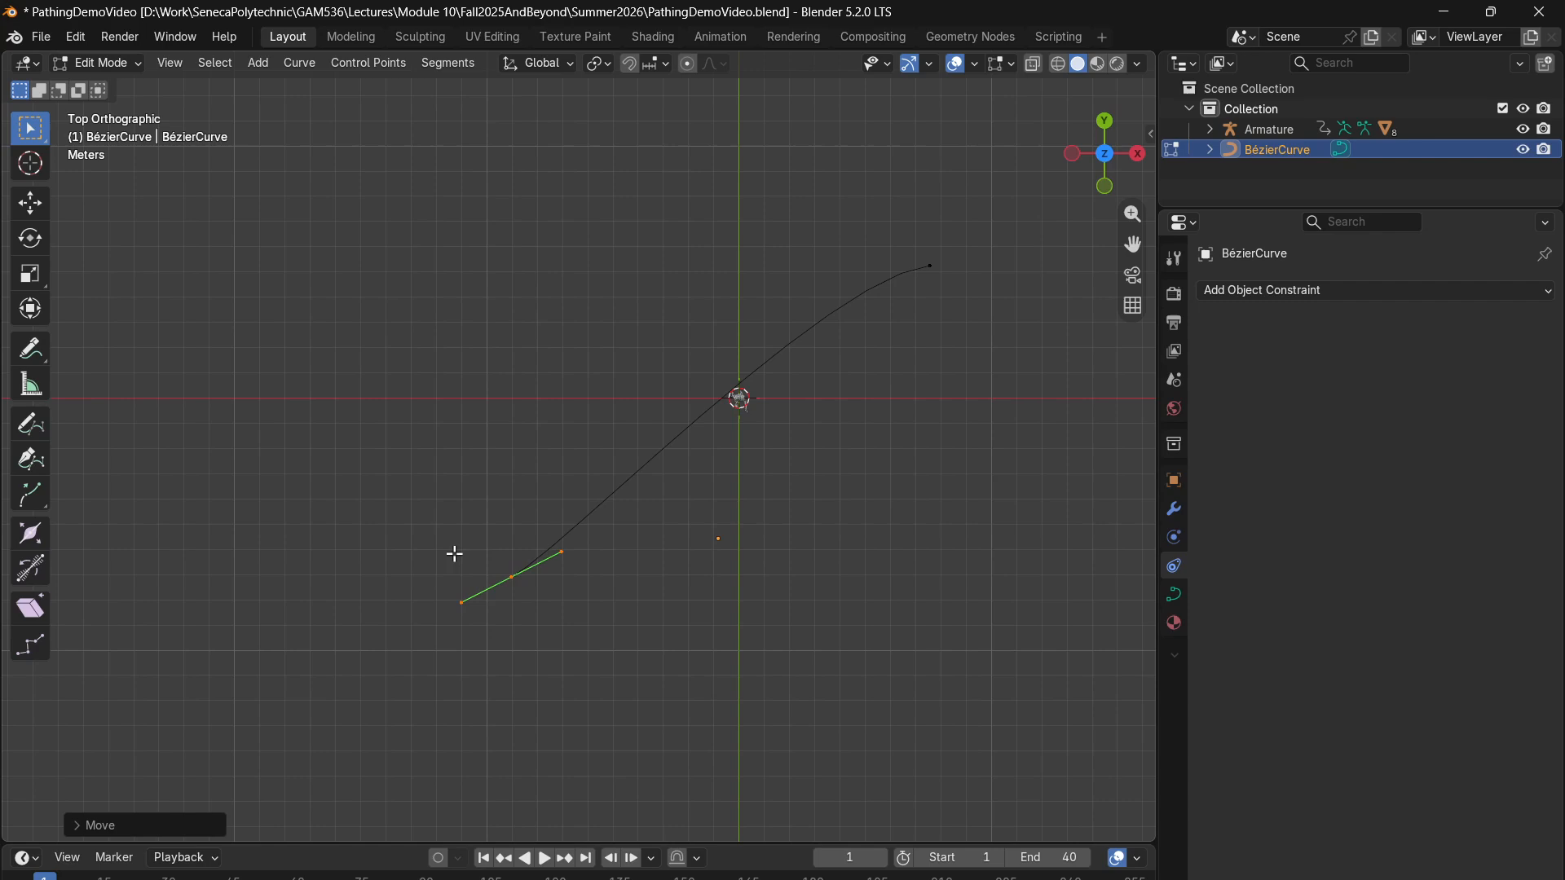
{"action": "left_click", "coordinate": [1138, 155]}
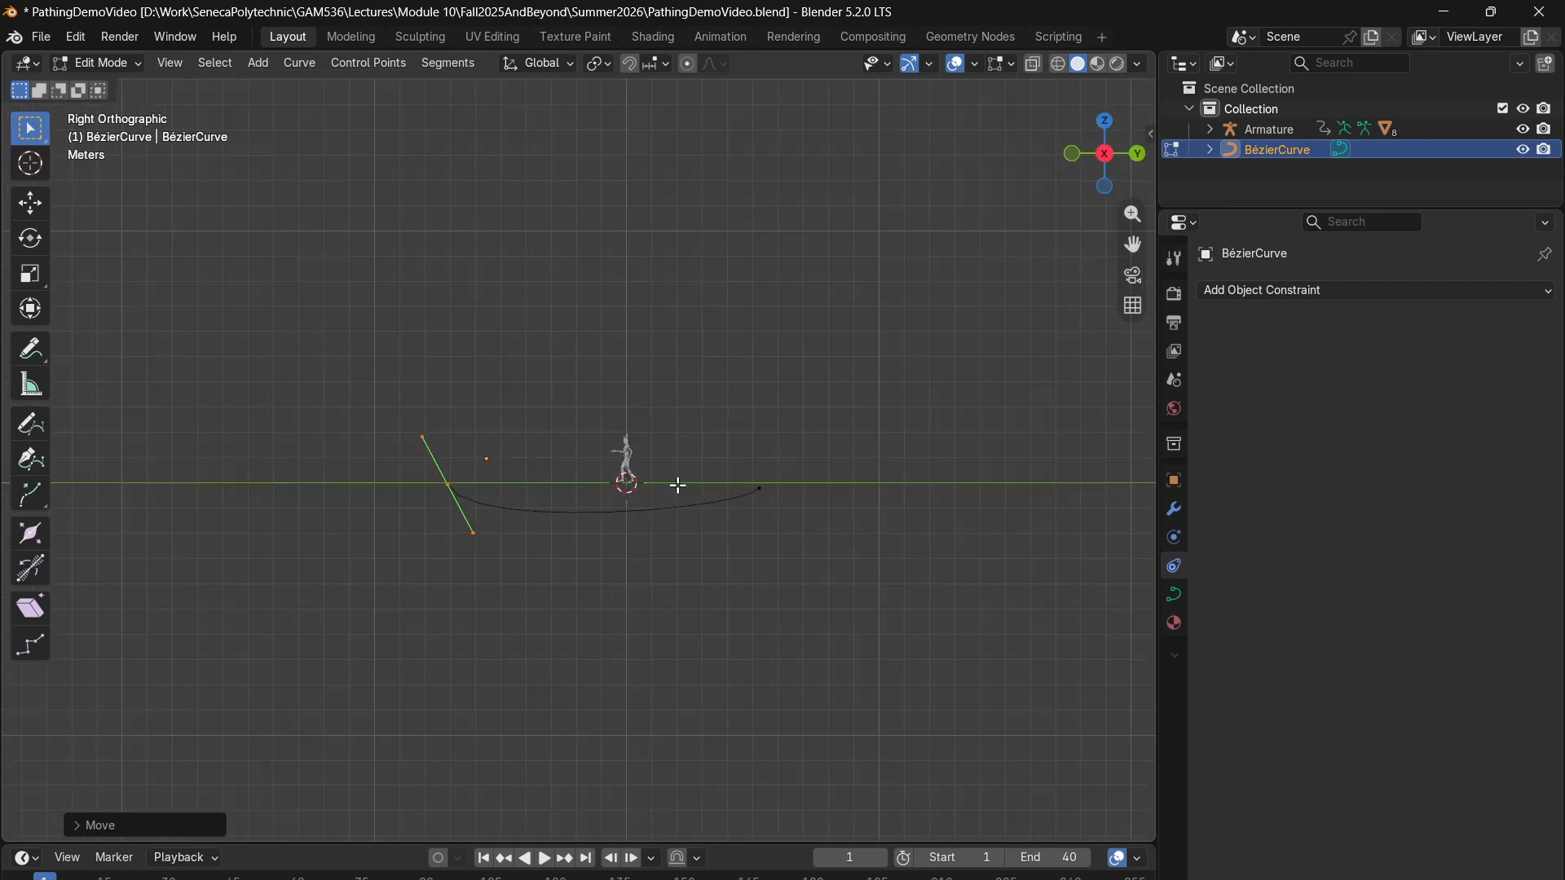
{"action": "scroll", "coordinate": [473, 499], "scroll_direction": "up", "scroll_amount": 3}
{"action": "left_click", "coordinate": [591, 561]}
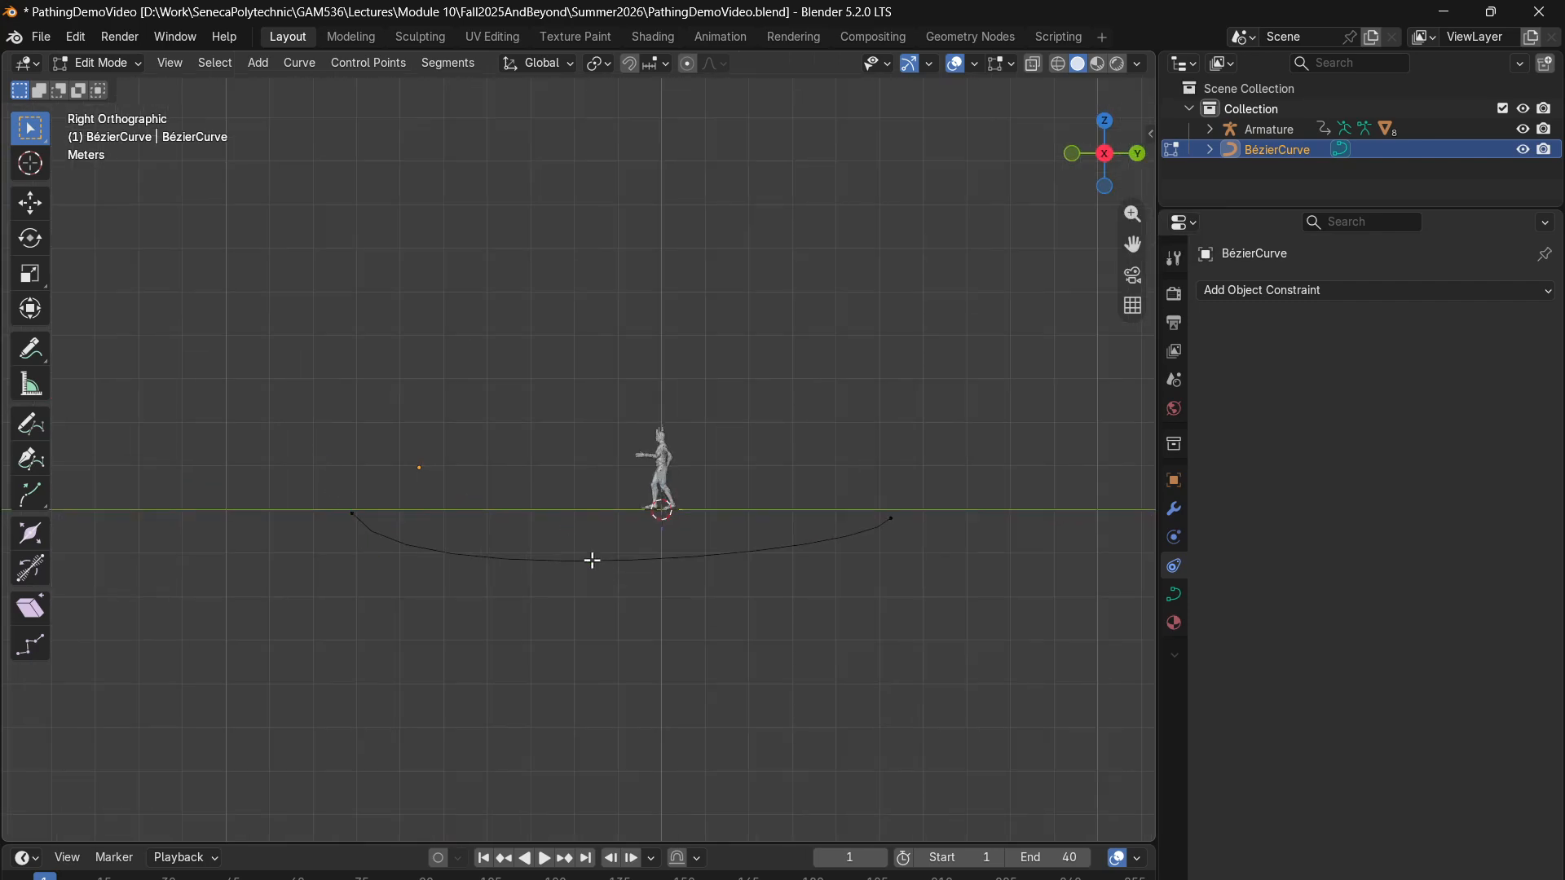
{"action": "right_click", "coordinate": [586, 564]}
{"action": "left_click", "coordinate": [520, 384]}
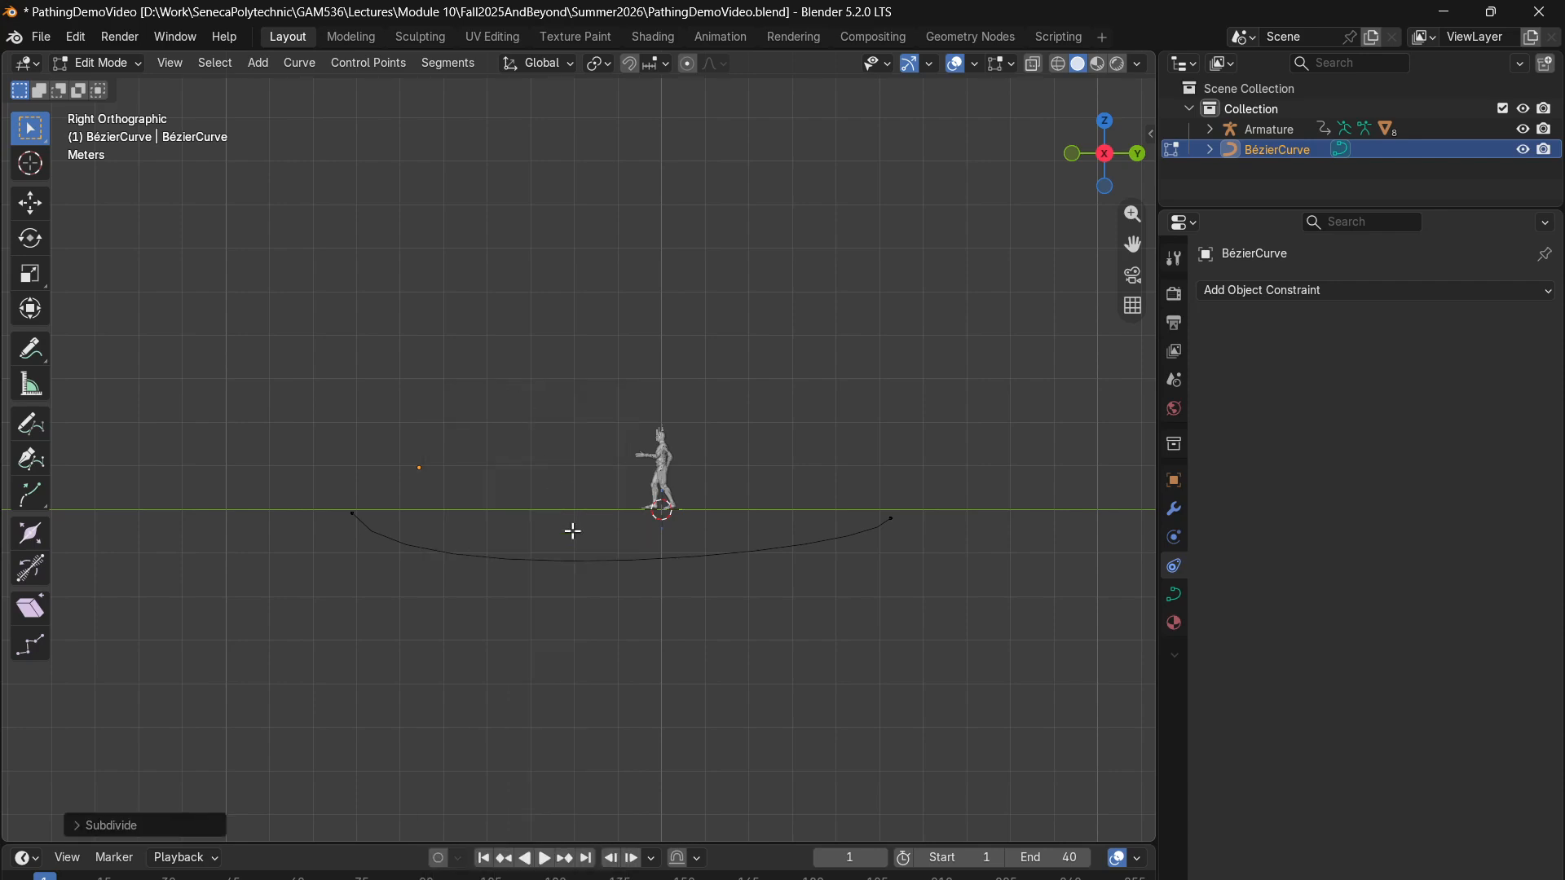
- Select all of the curve's control points and subdivide it to add a control point in the middle
{"action": "left_click_drag", "start_coordinate": [887, 411], "coordinate": [339, 673]}
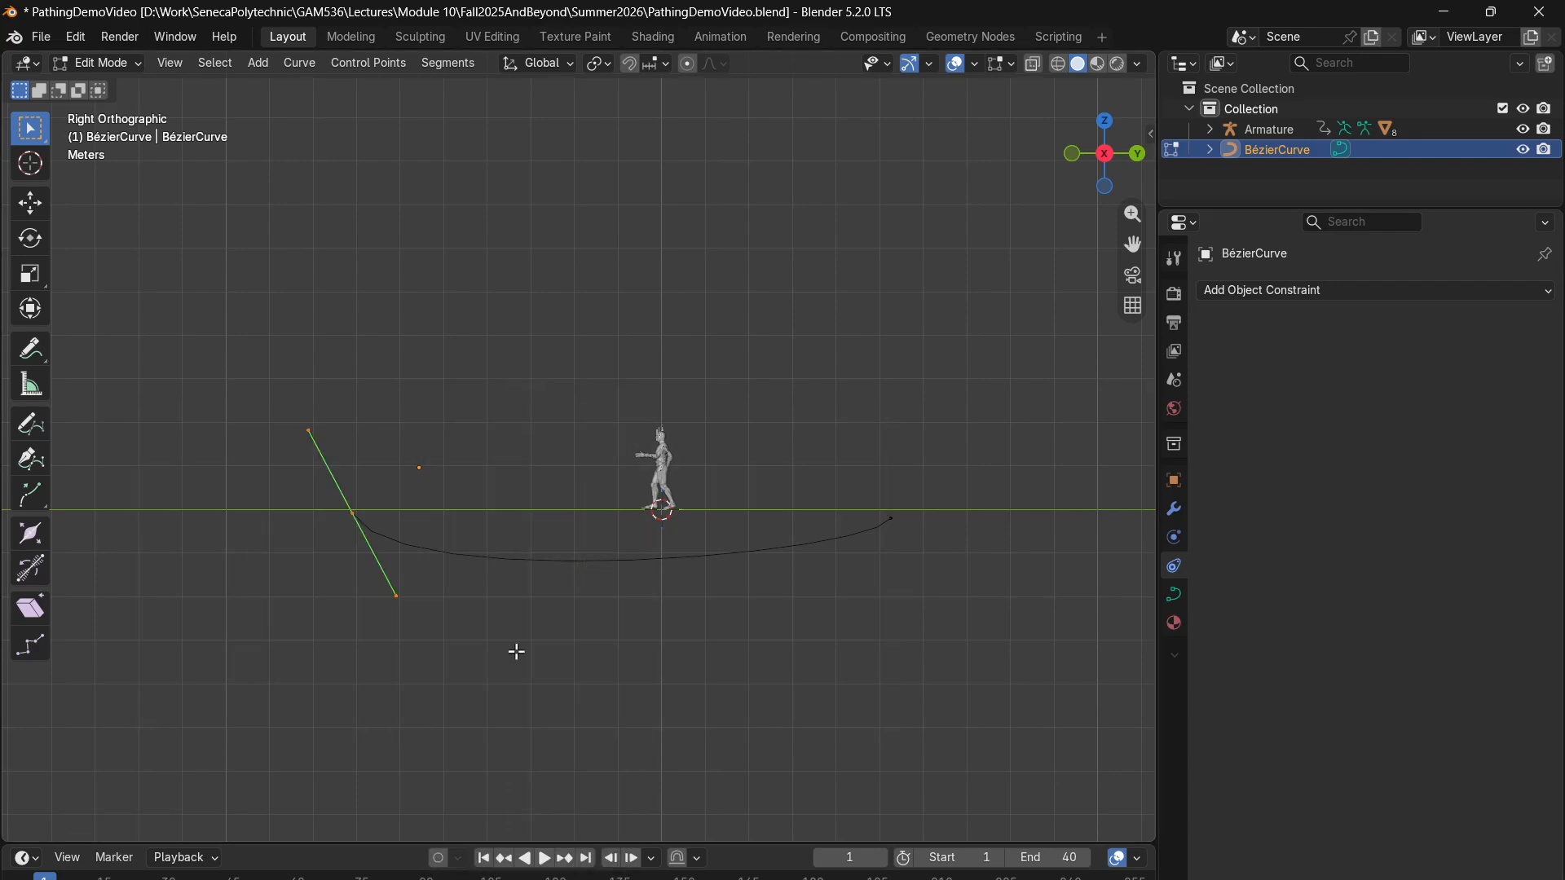
{"action": "left_click", "coordinate": [891, 518], "text": "shift"}
{"action": "left_click", "coordinate": [100, 63]}
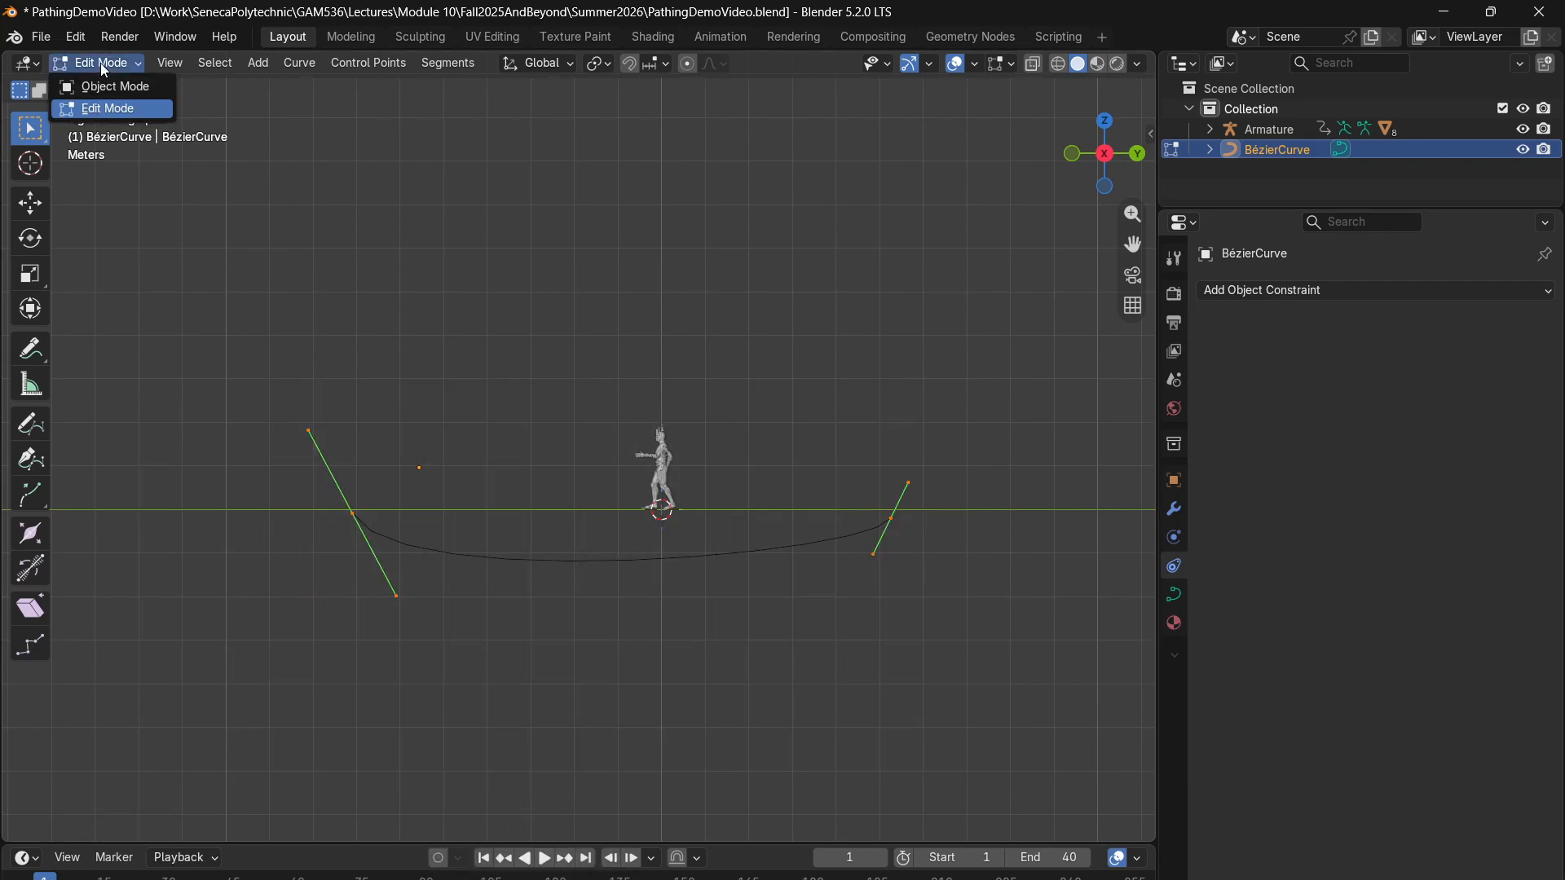
{"action": "left_click_drag", "start_coordinate": [978, 367], "coordinate": [122, 713]}
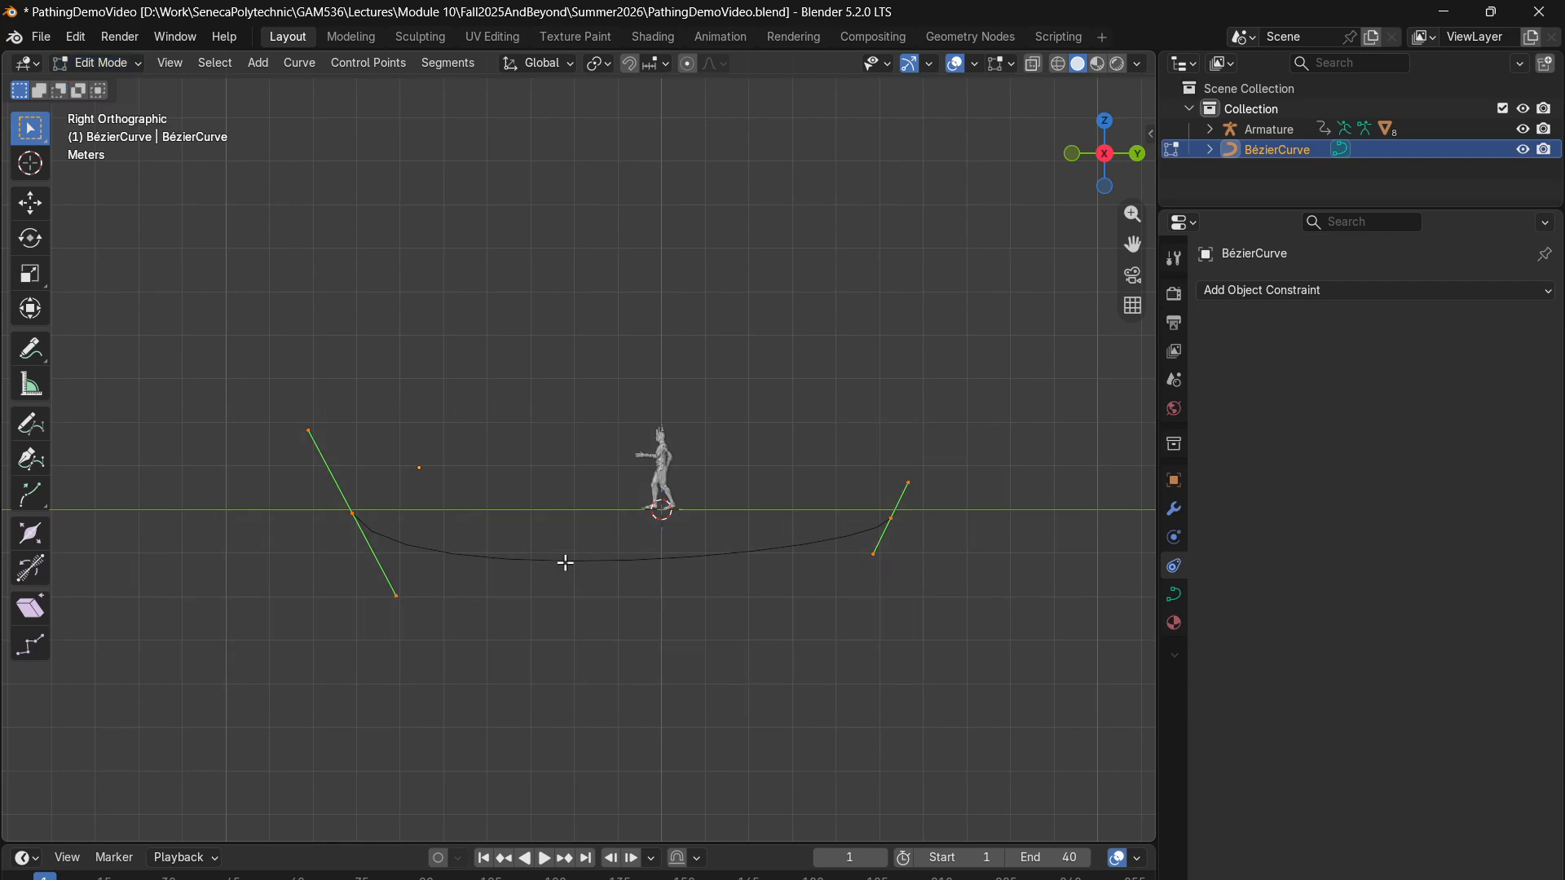
{"action": "right_click", "coordinate": [544, 409]}
{"action": "left_click", "coordinate": [538, 383]}
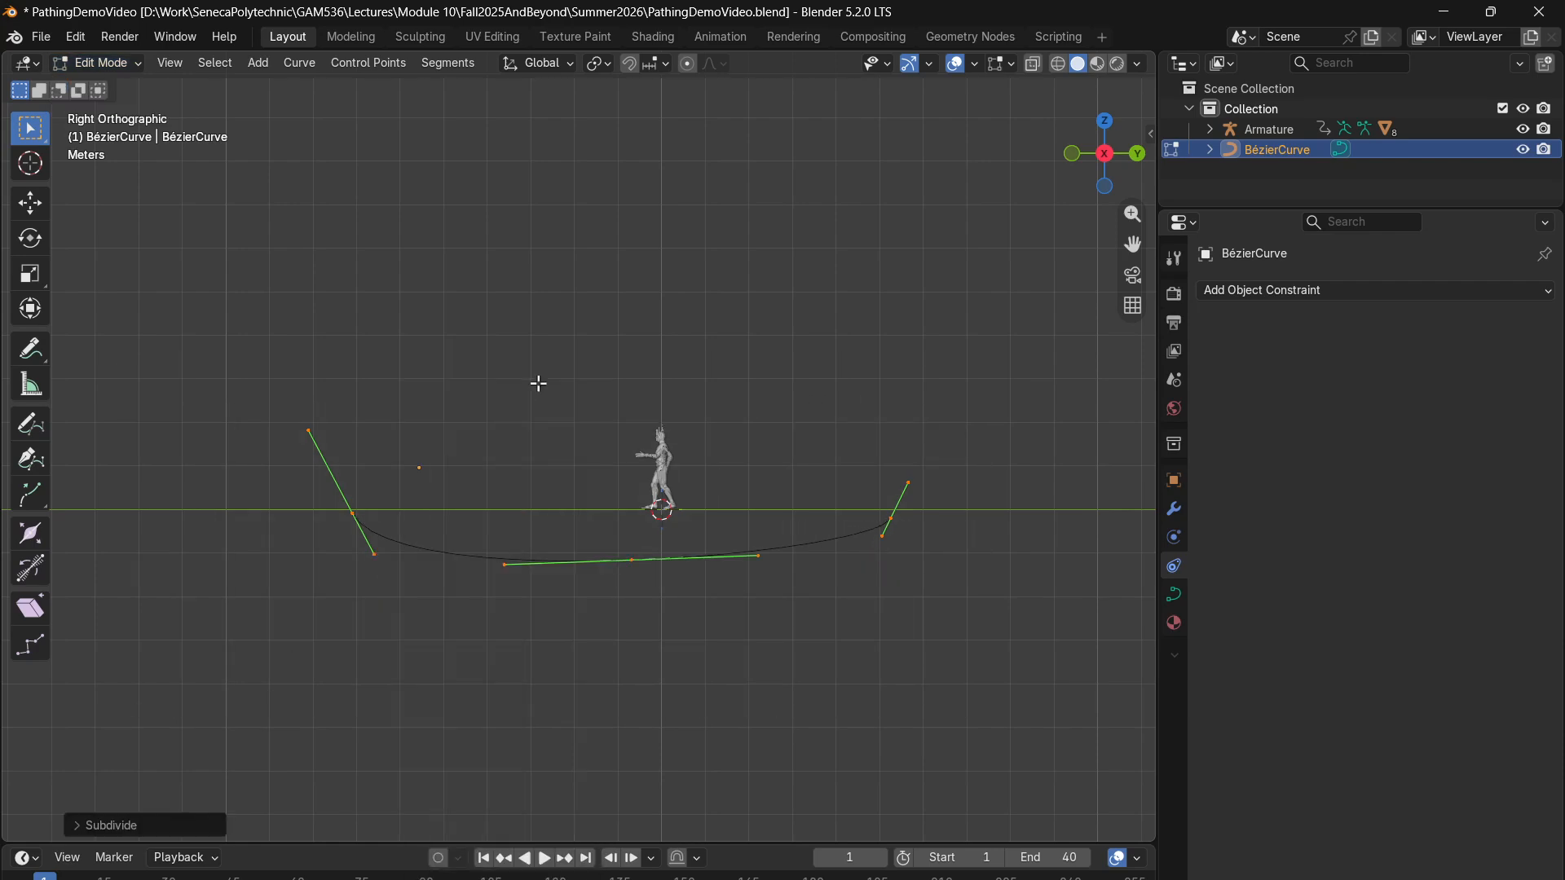
- Raise the new middle control point to the ground line and shift the positive Y end point about 0.5 m onto it
{"action": "left_click", "coordinate": [634, 563]}
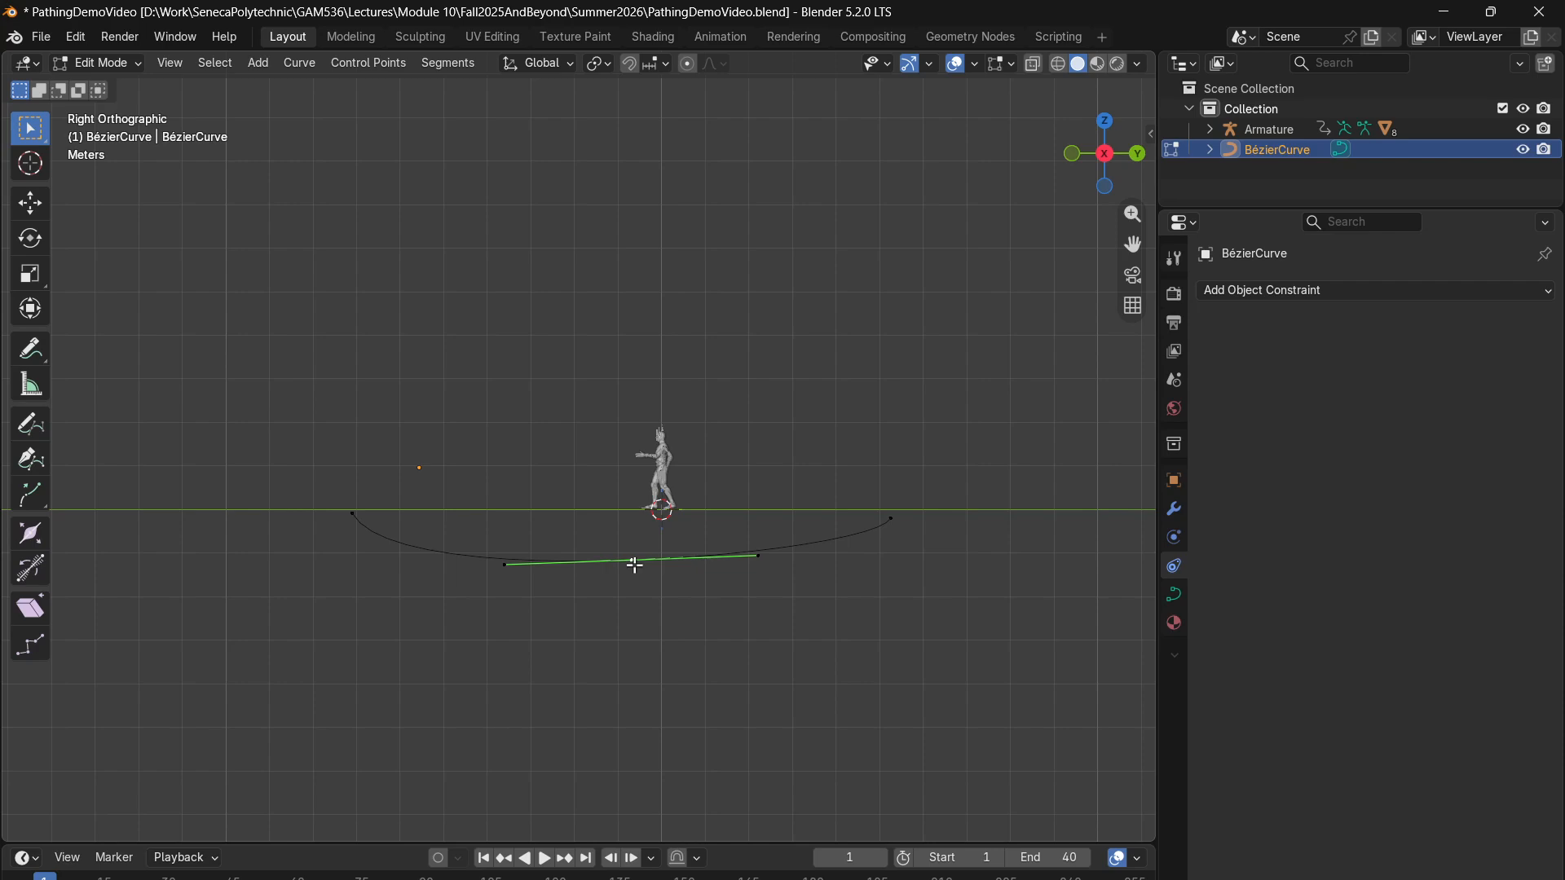
{"action": "left_click_drag", "start_coordinate": [635, 564], "coordinate": [620, 513]}
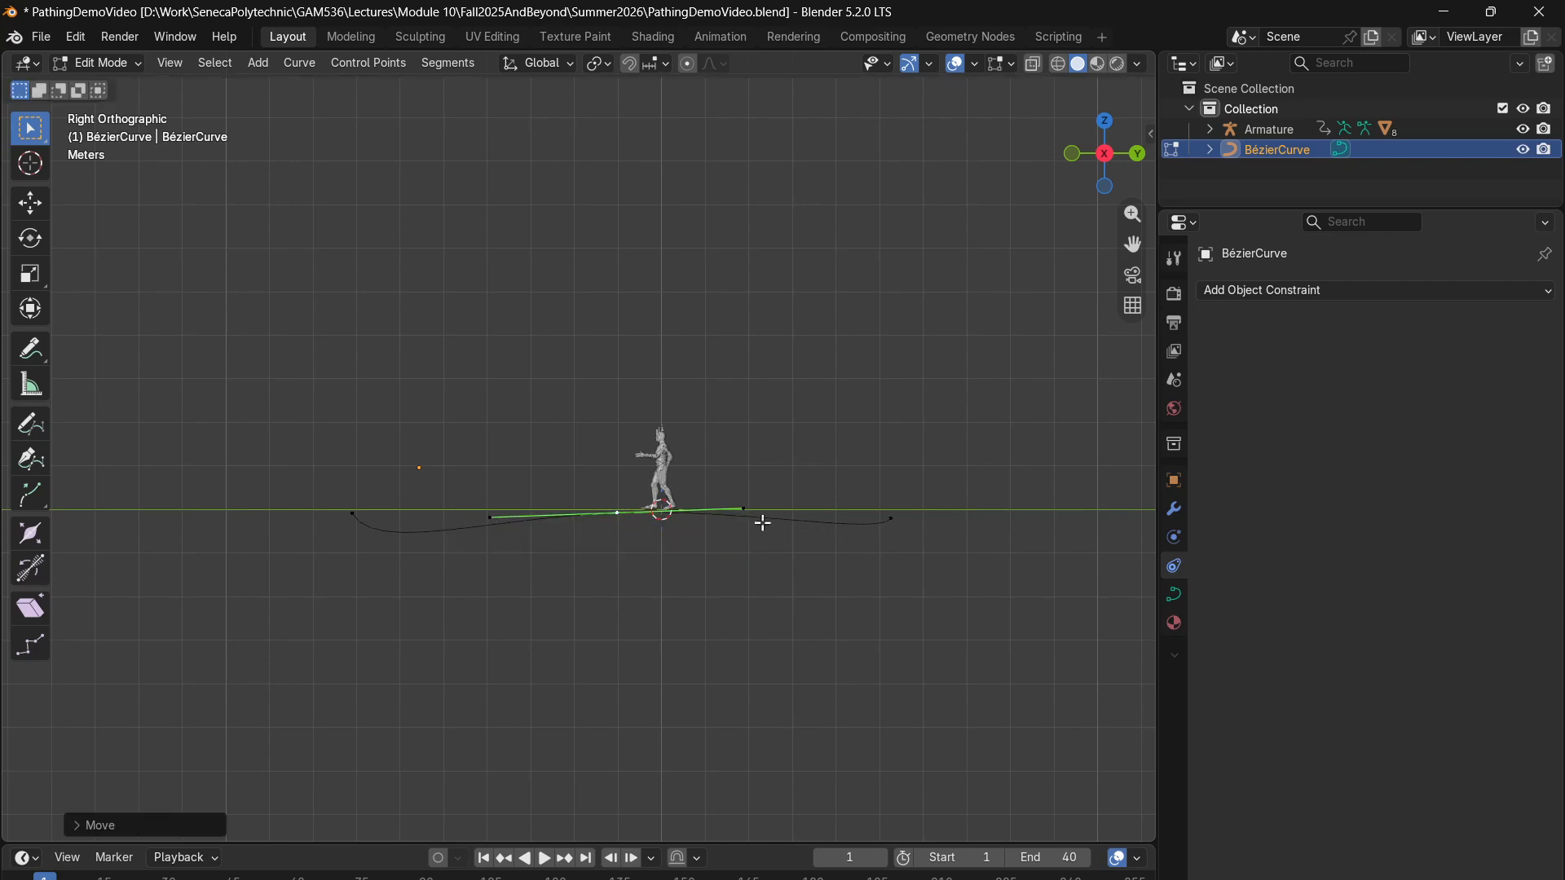
{"action": "left_click_drag", "start_coordinate": [901, 470], "coordinate": [862, 566]}
{"action": "key", "text": "g"}
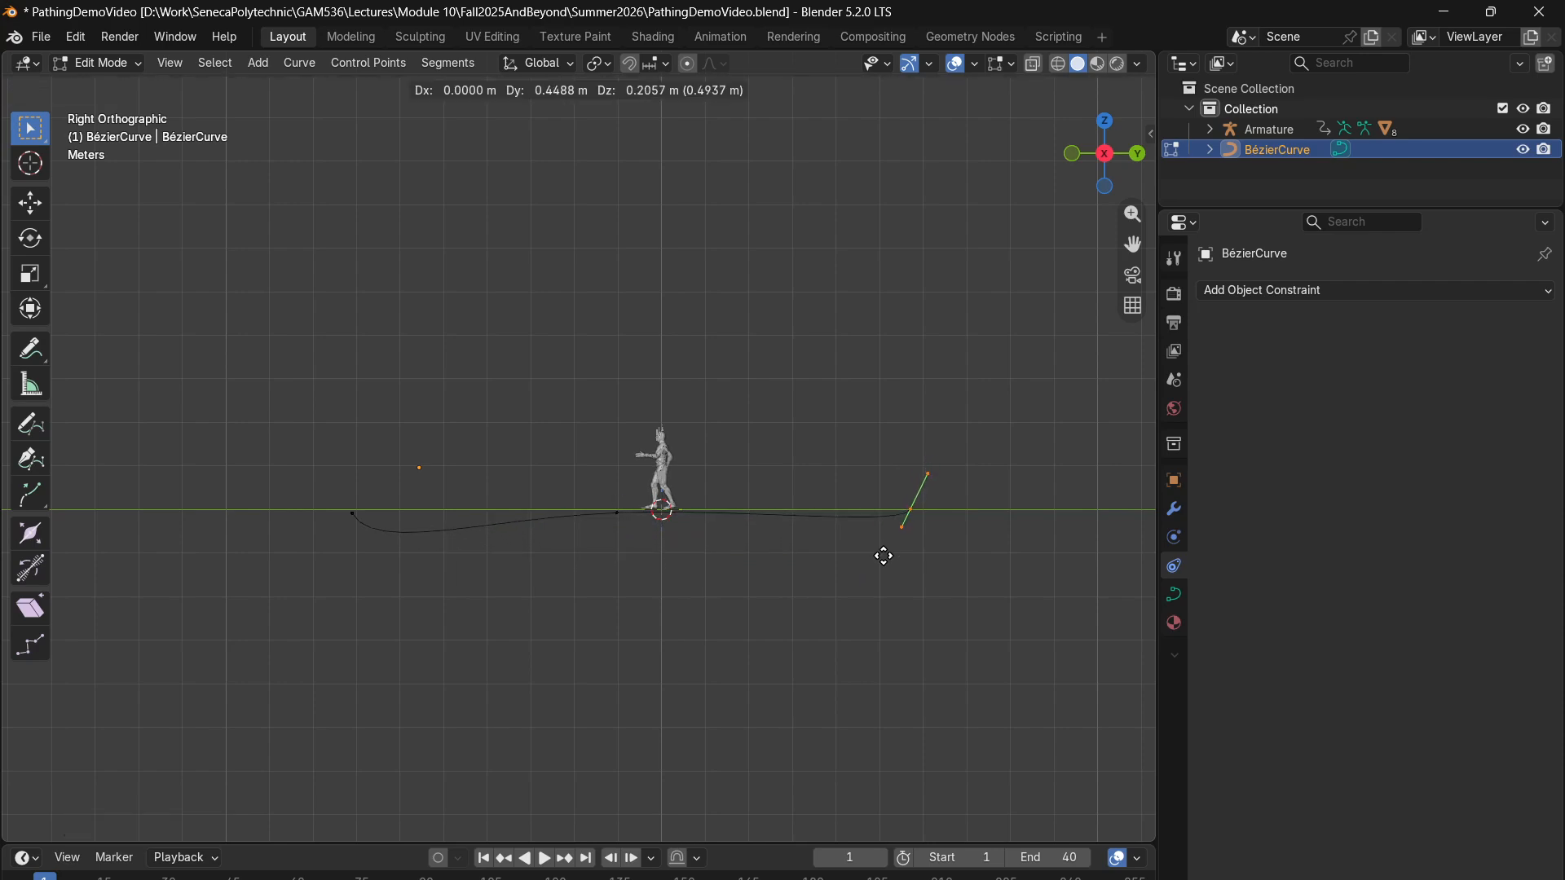
{"action": "left_click", "coordinate": [883, 555]}
- Rotate both end points' handles nearly level with the ground, turning the positive Y end by about 49°
{"action": "key", "text": "r"}
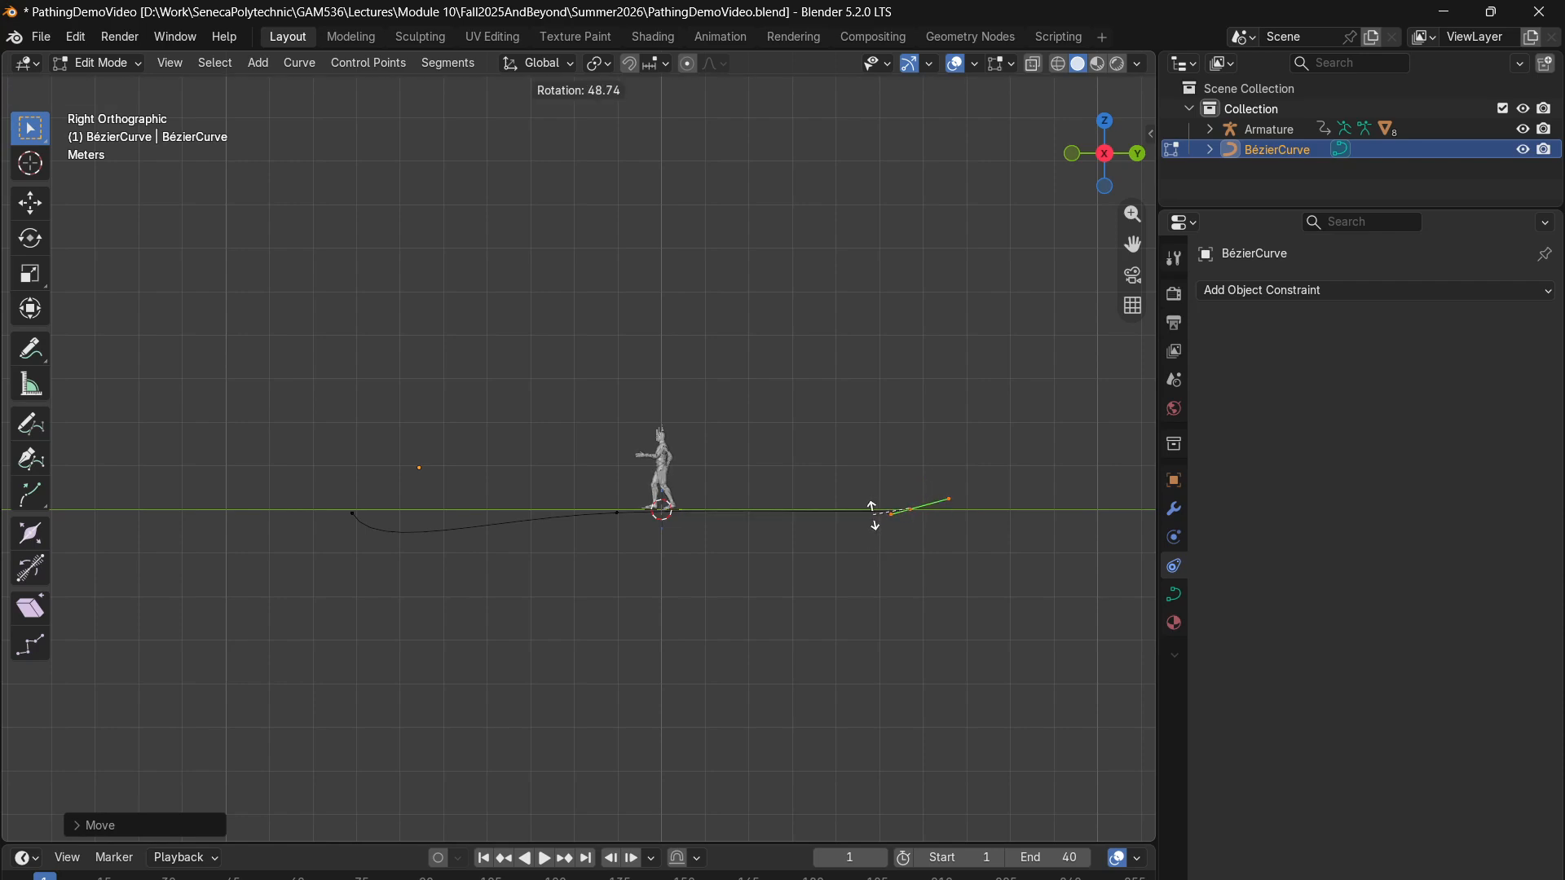
{"action": "left_click", "coordinate": [874, 514]}
{"action": "left_click", "coordinate": [348, 527]}
{"action": "key", "text": "r"}
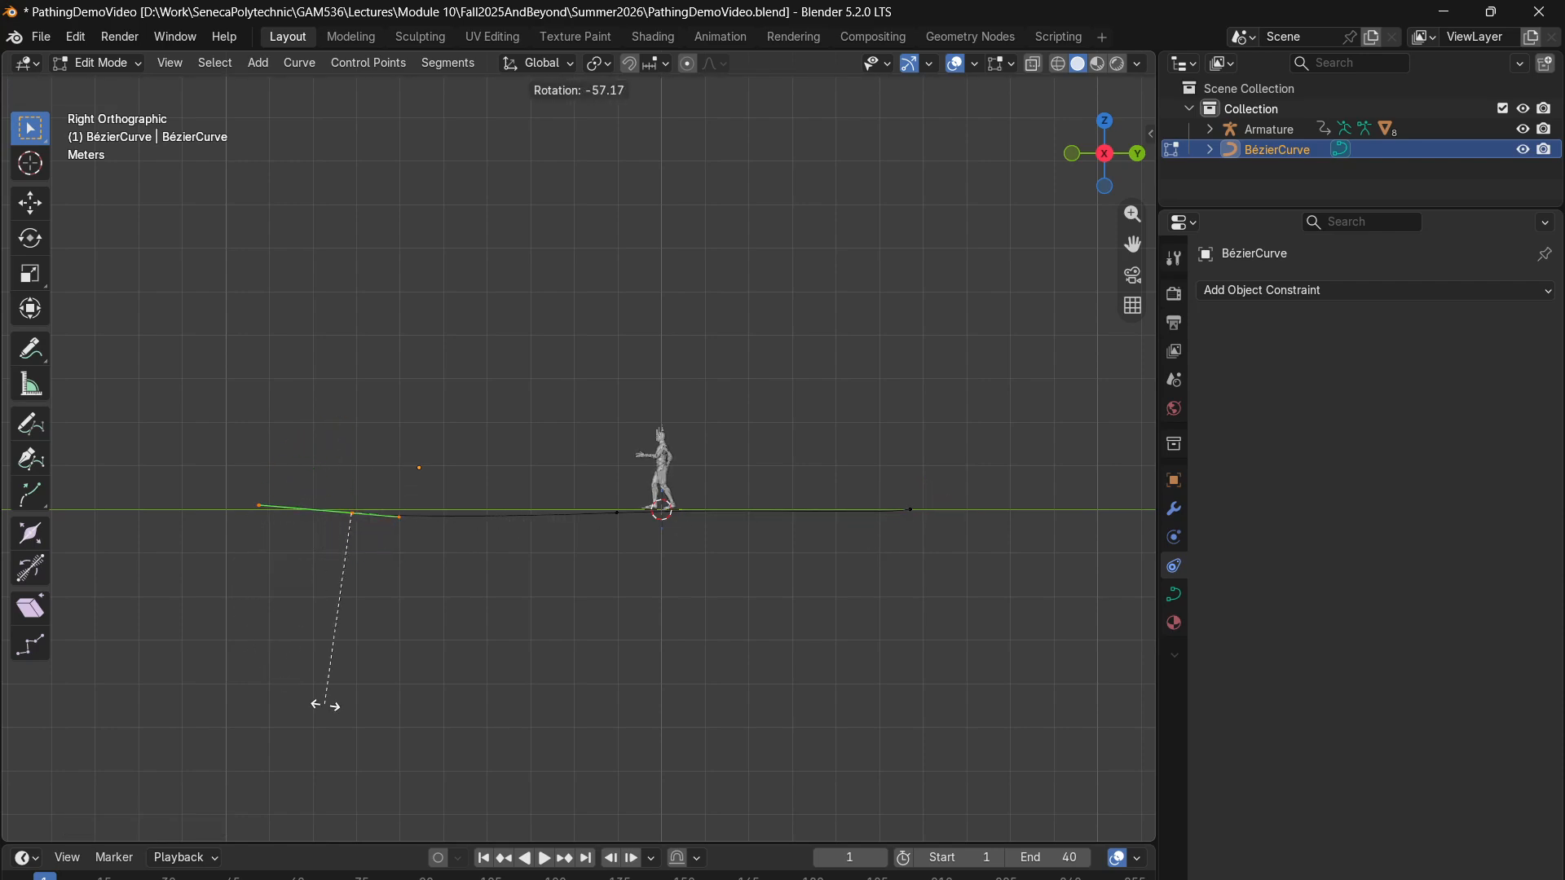
{"action": "left_click", "coordinate": [360, 716]}
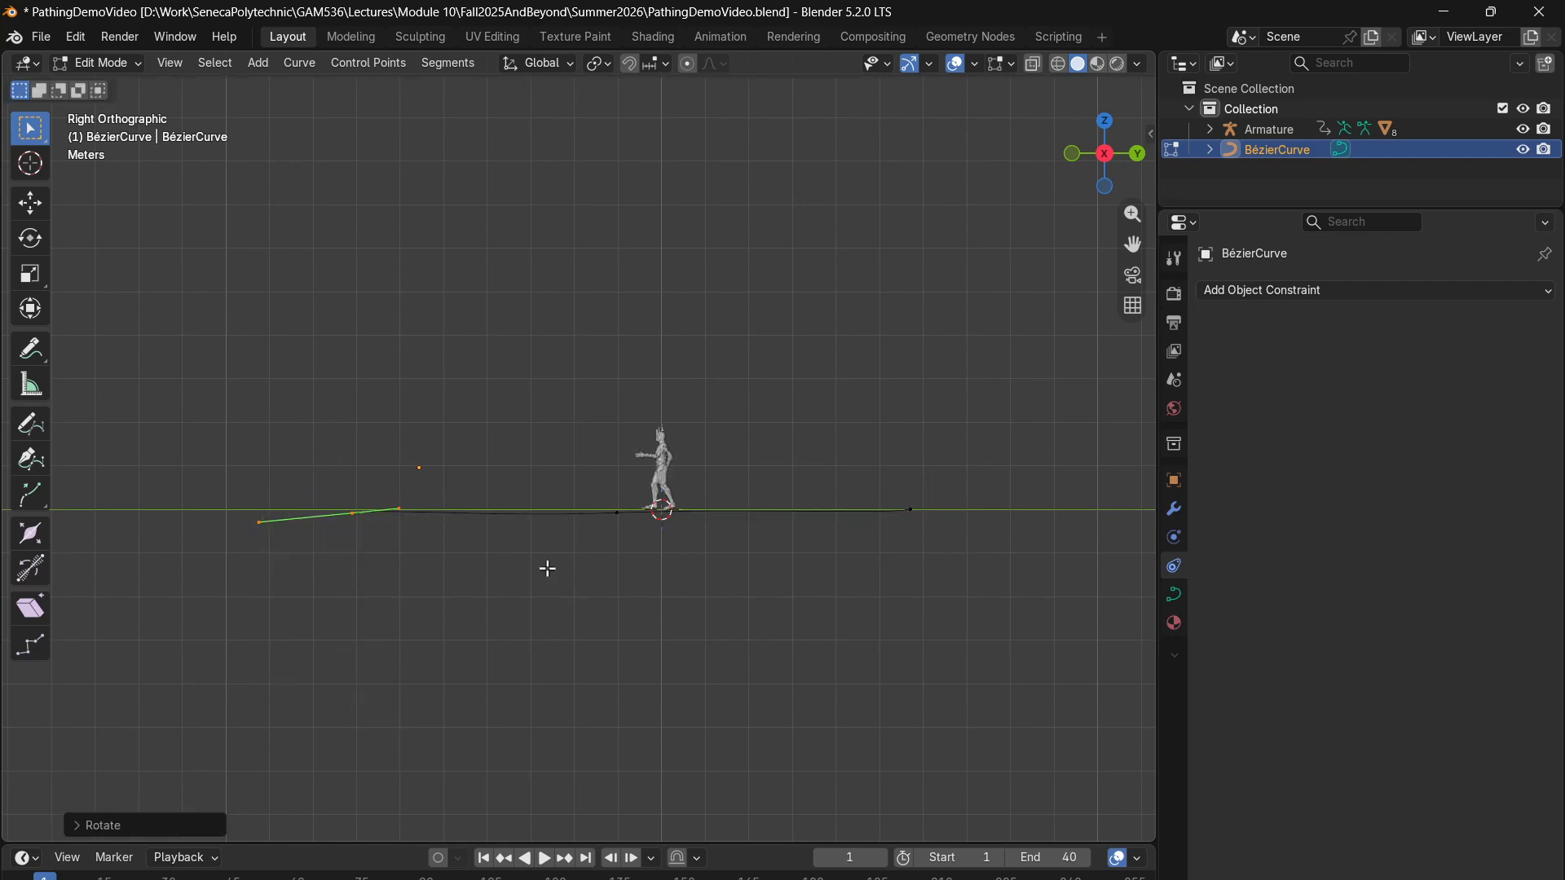
- Extrude a new control point from the curve's negative Y end about 10 m toward positive X and raise it to the ground line
{"action": "middle_click_drag", "start_coordinate": [545, 565], "coordinate": [698, 657]}
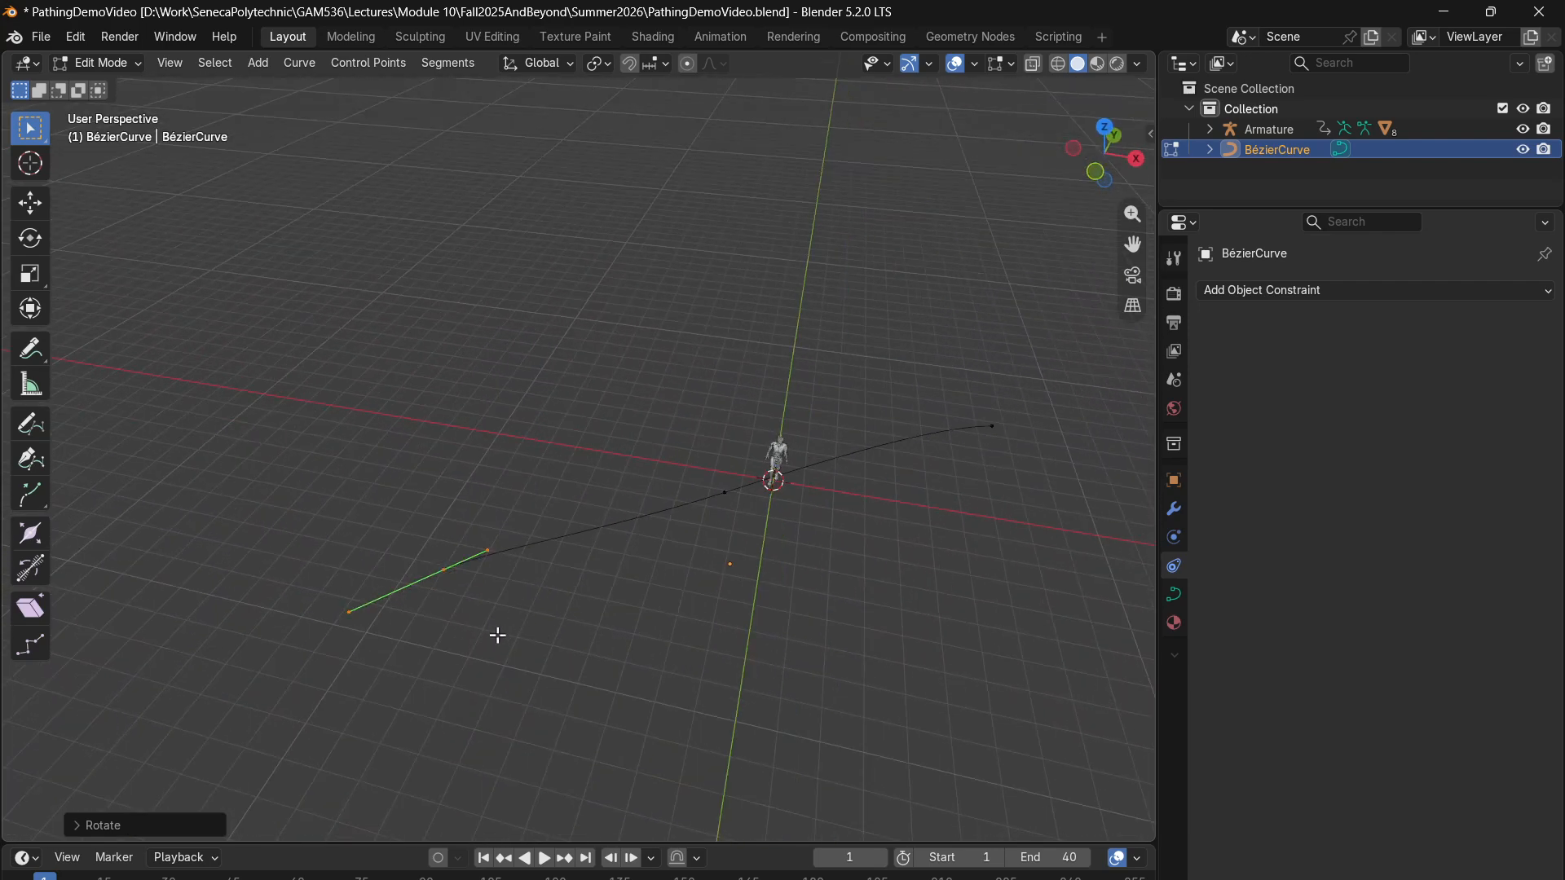
{"action": "key", "text": "e"}
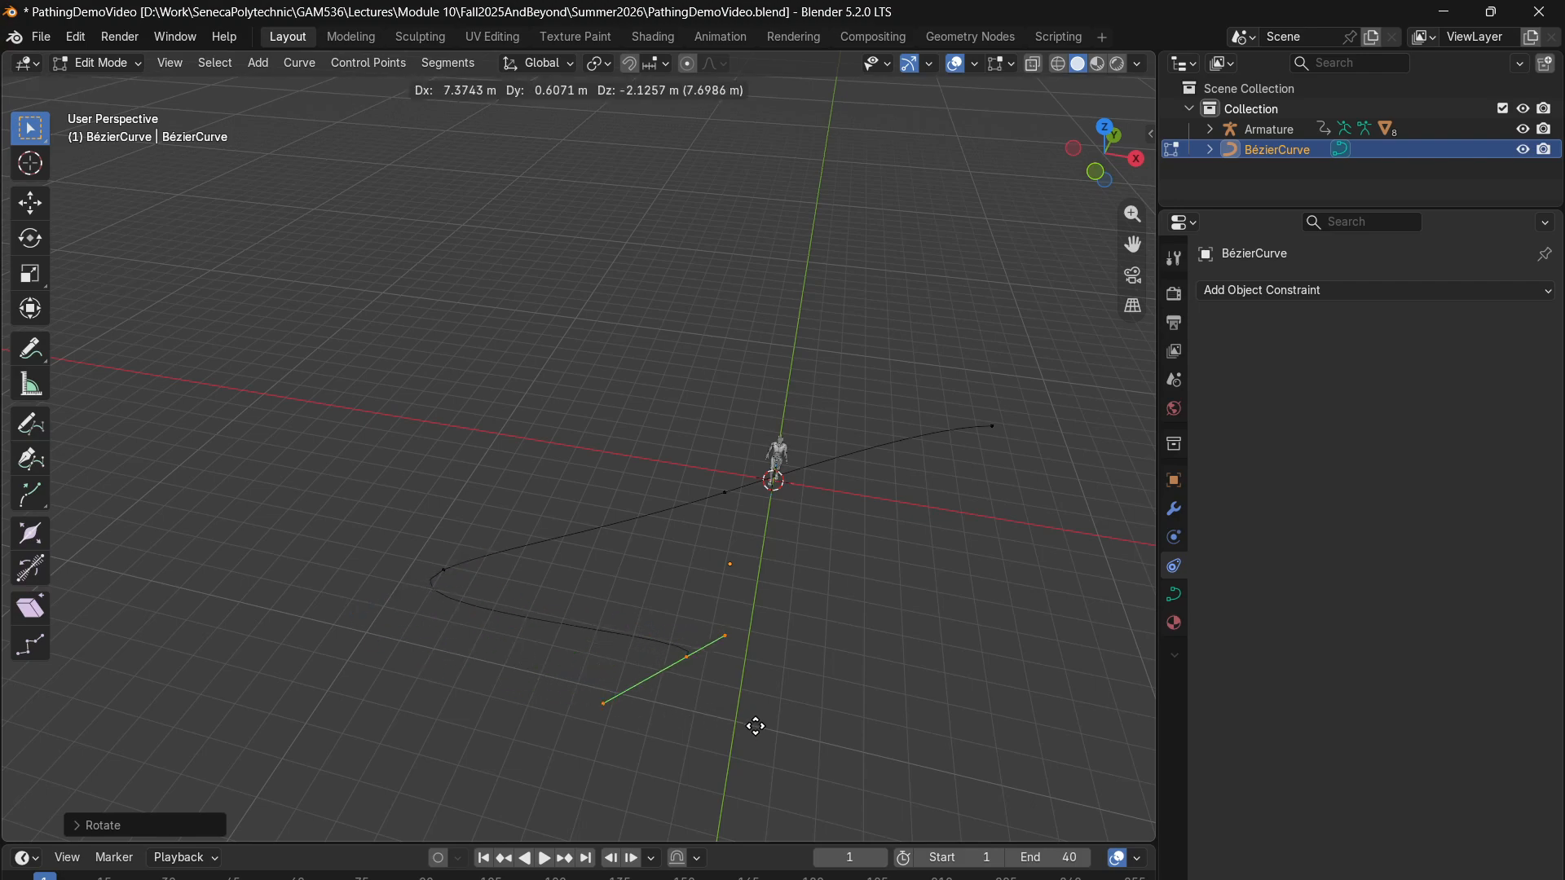
{"action": "left_click", "coordinate": [811, 720]}
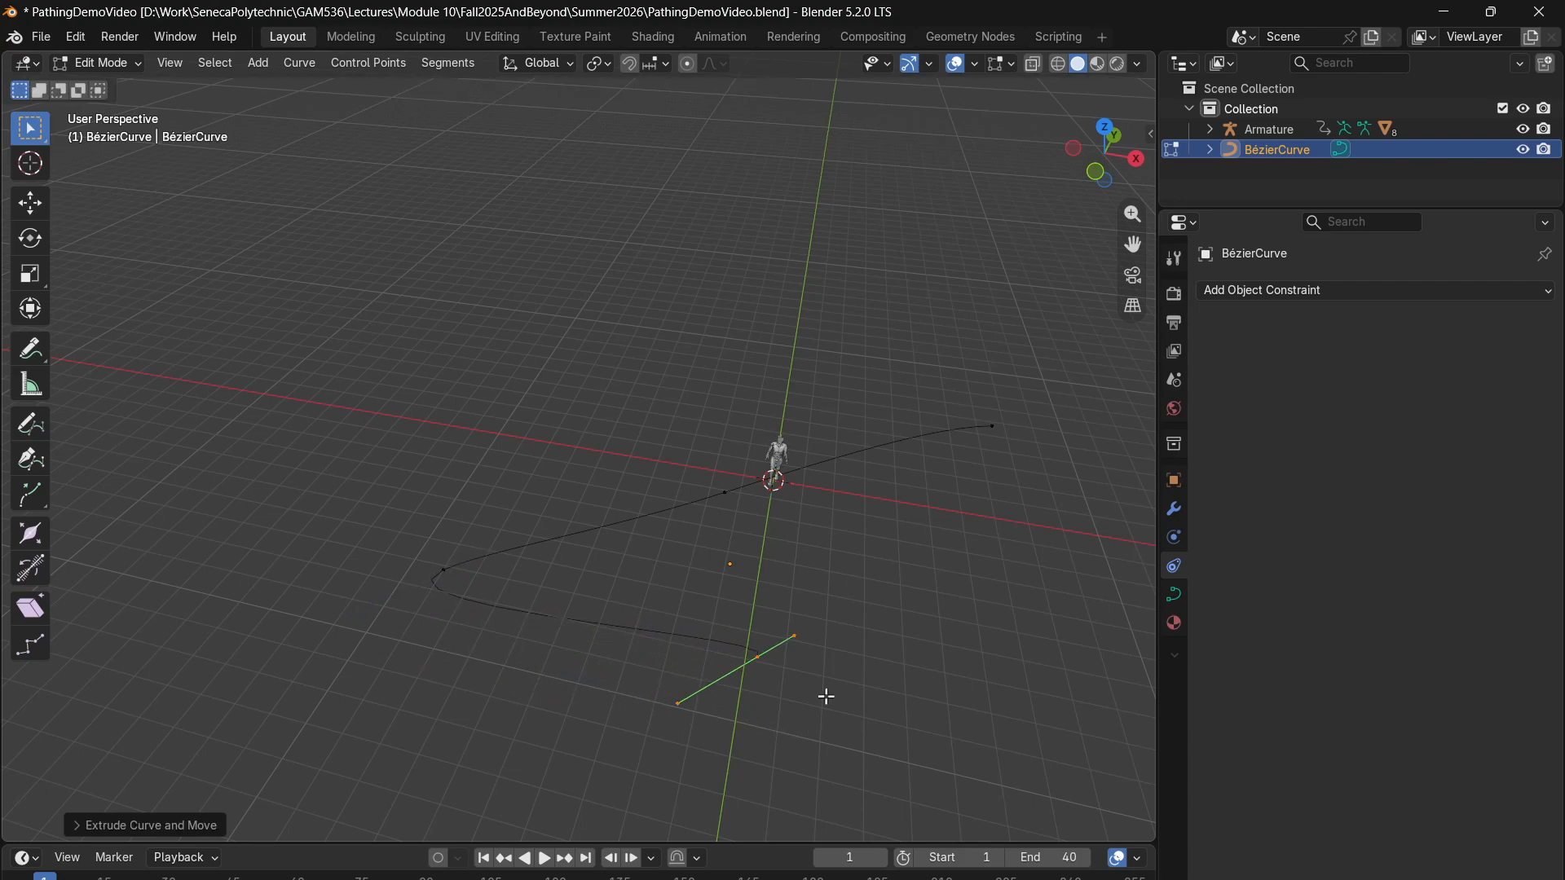
{"action": "left_click", "coordinate": [1098, 180]}
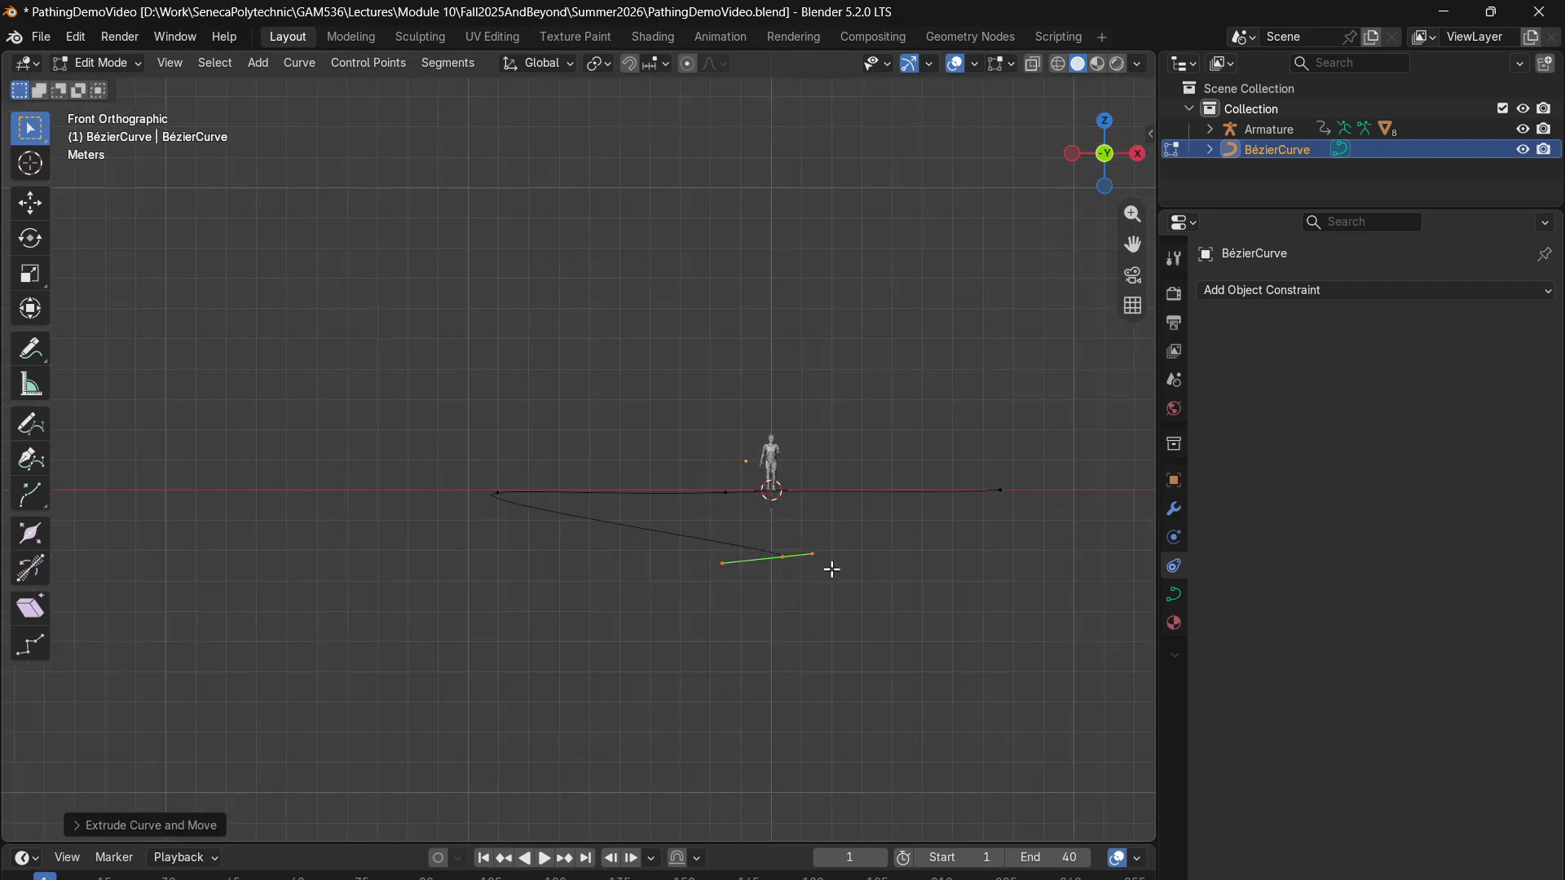
{"action": "key", "text": "g"}
{"action": "left_click", "coordinate": [844, 506]}
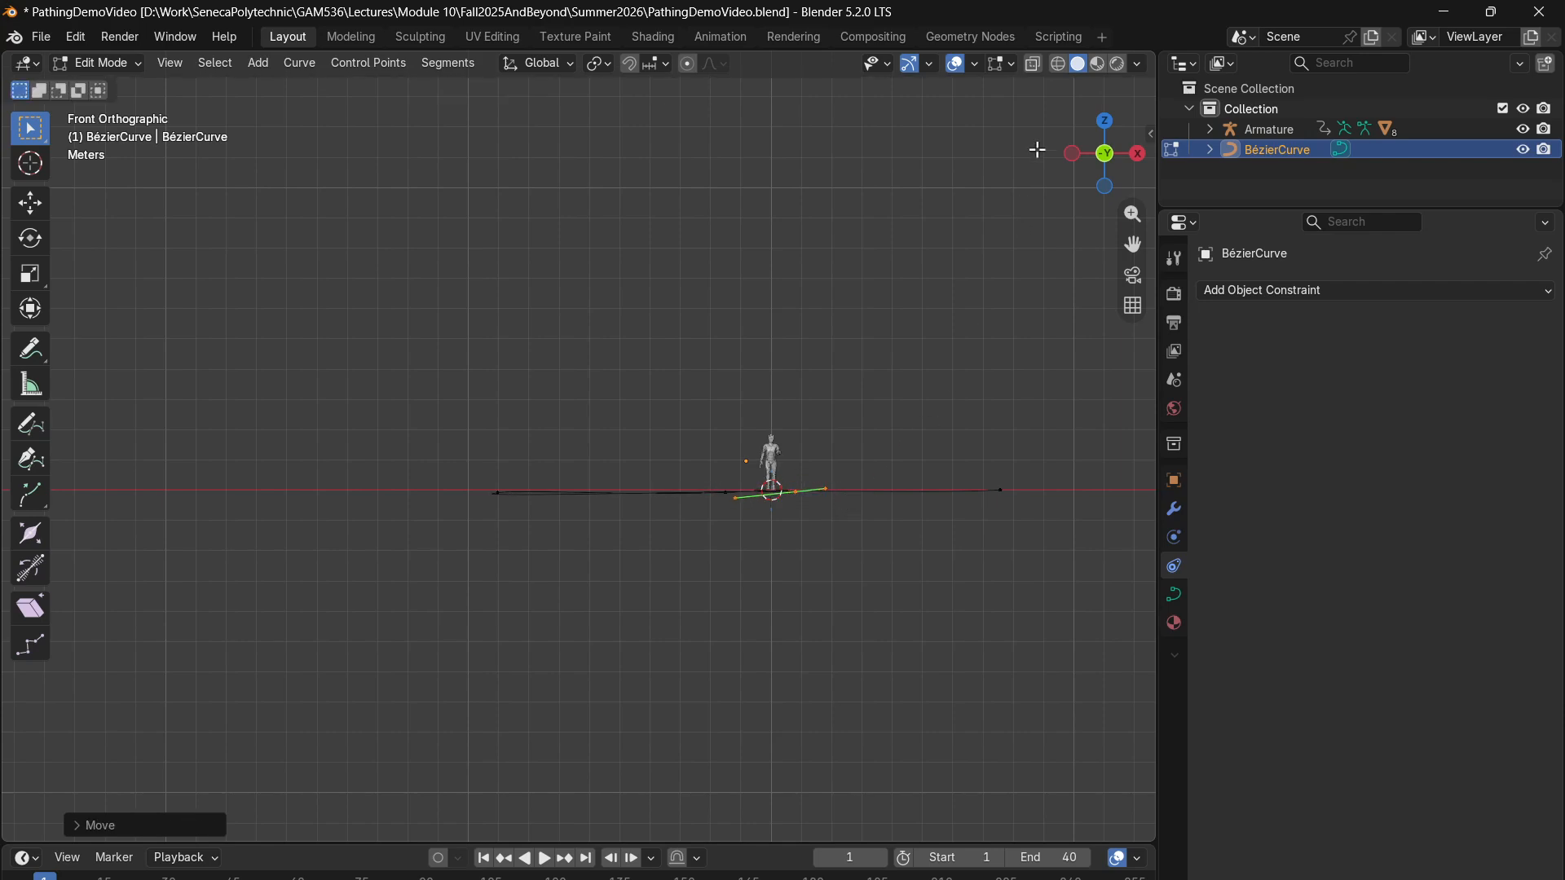
- From the top view, extrude two more control points, one about 4.8 m toward negative Y and one about 9 m mainly toward positive X
{"action": "left_click", "coordinate": [1138, 154]}
{"action": "left_click_drag", "start_coordinate": [1136, 155], "coordinate": [1102, 133]}
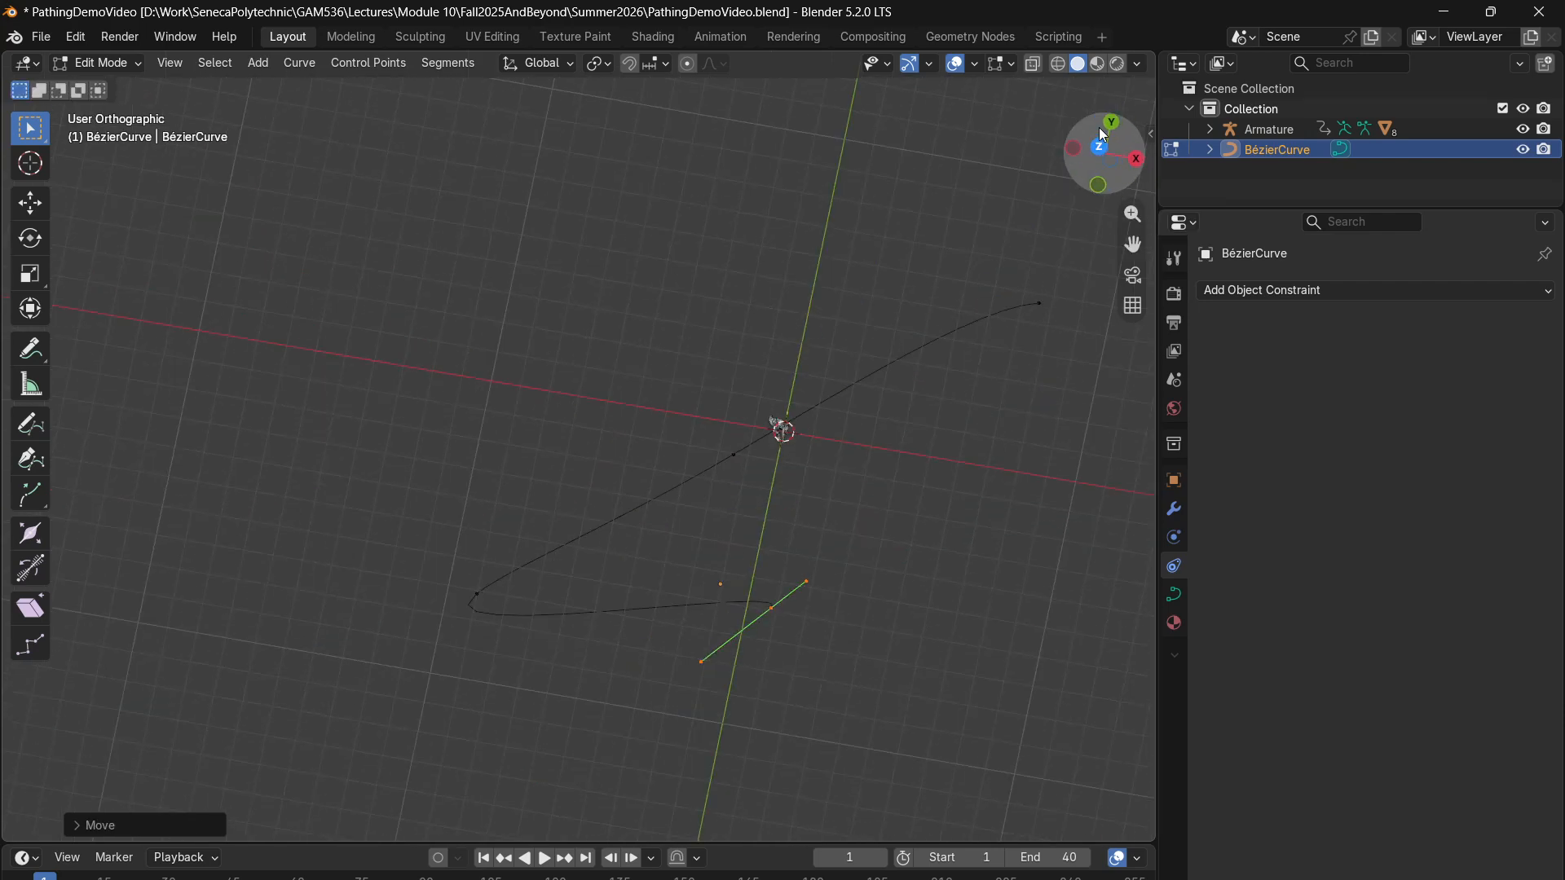
{"action": "left_click", "coordinate": [1102, 132]}
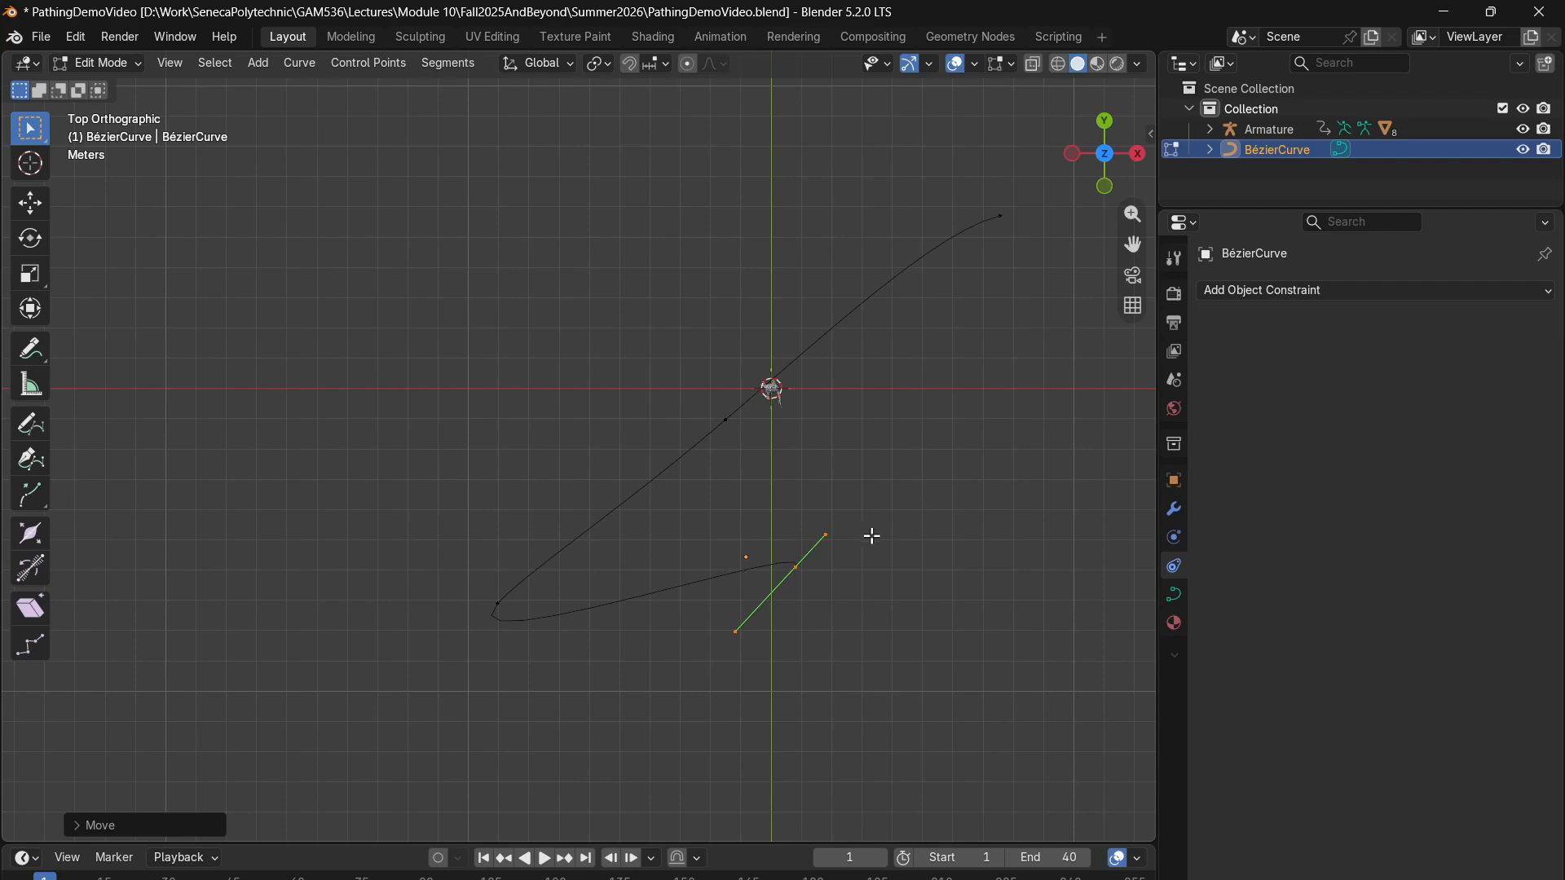
{"action": "middle_click_drag", "start_coordinate": [981, 491], "coordinate": [770, 504], "text": "shift"}
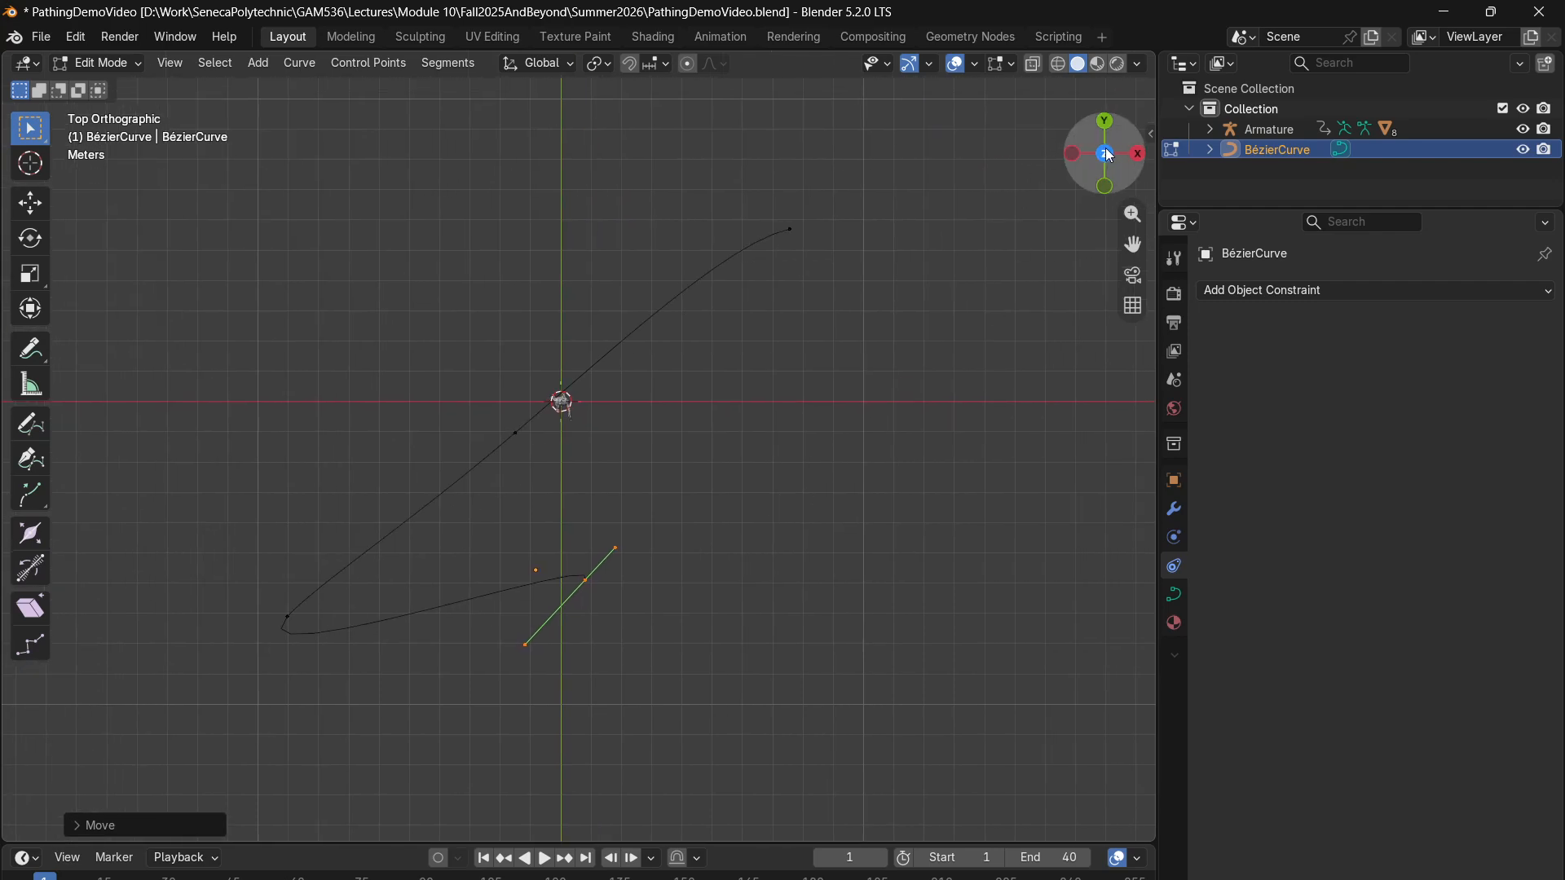
{"action": "left_click", "coordinate": [1107, 154]}
{"action": "left_click", "coordinate": [1108, 154]}
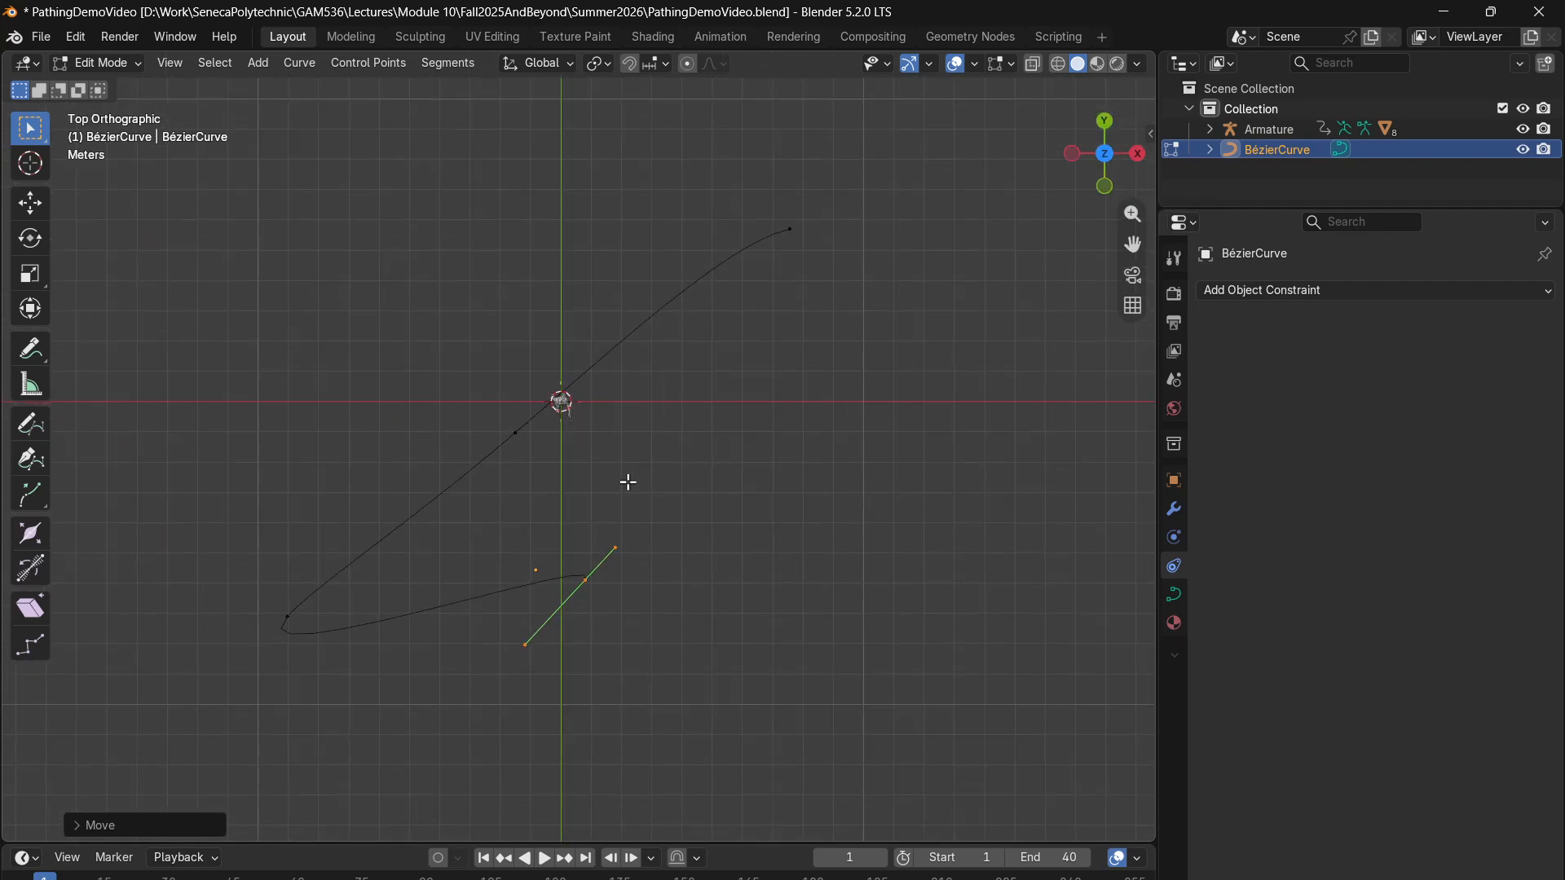
{"action": "key", "text": "g"}
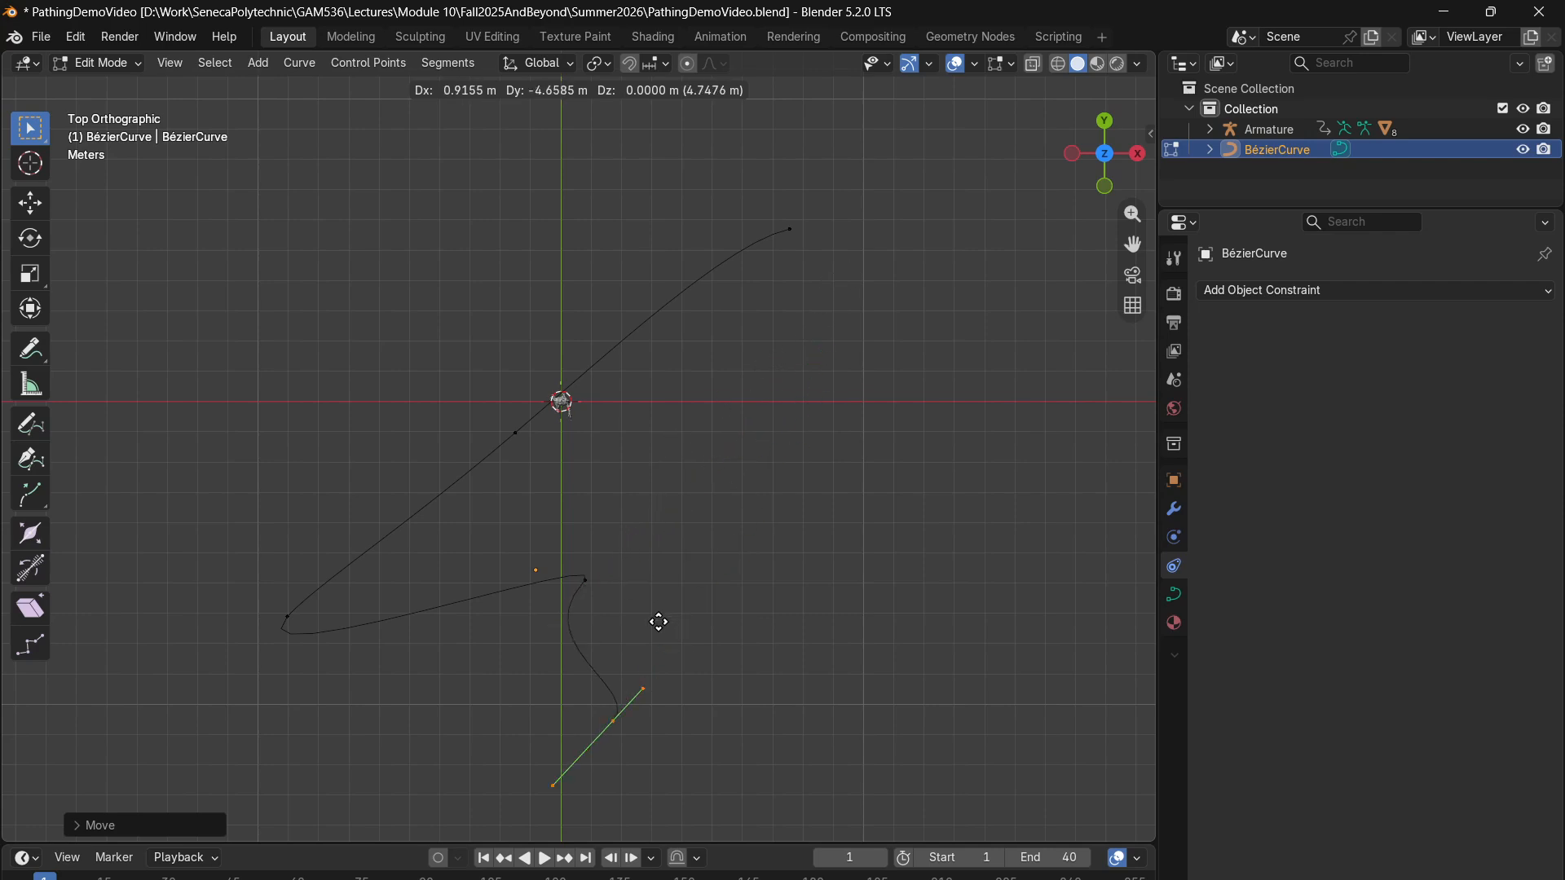
{"action": "left_click", "coordinate": [644, 625]}
{"action": "key", "text": "e"}
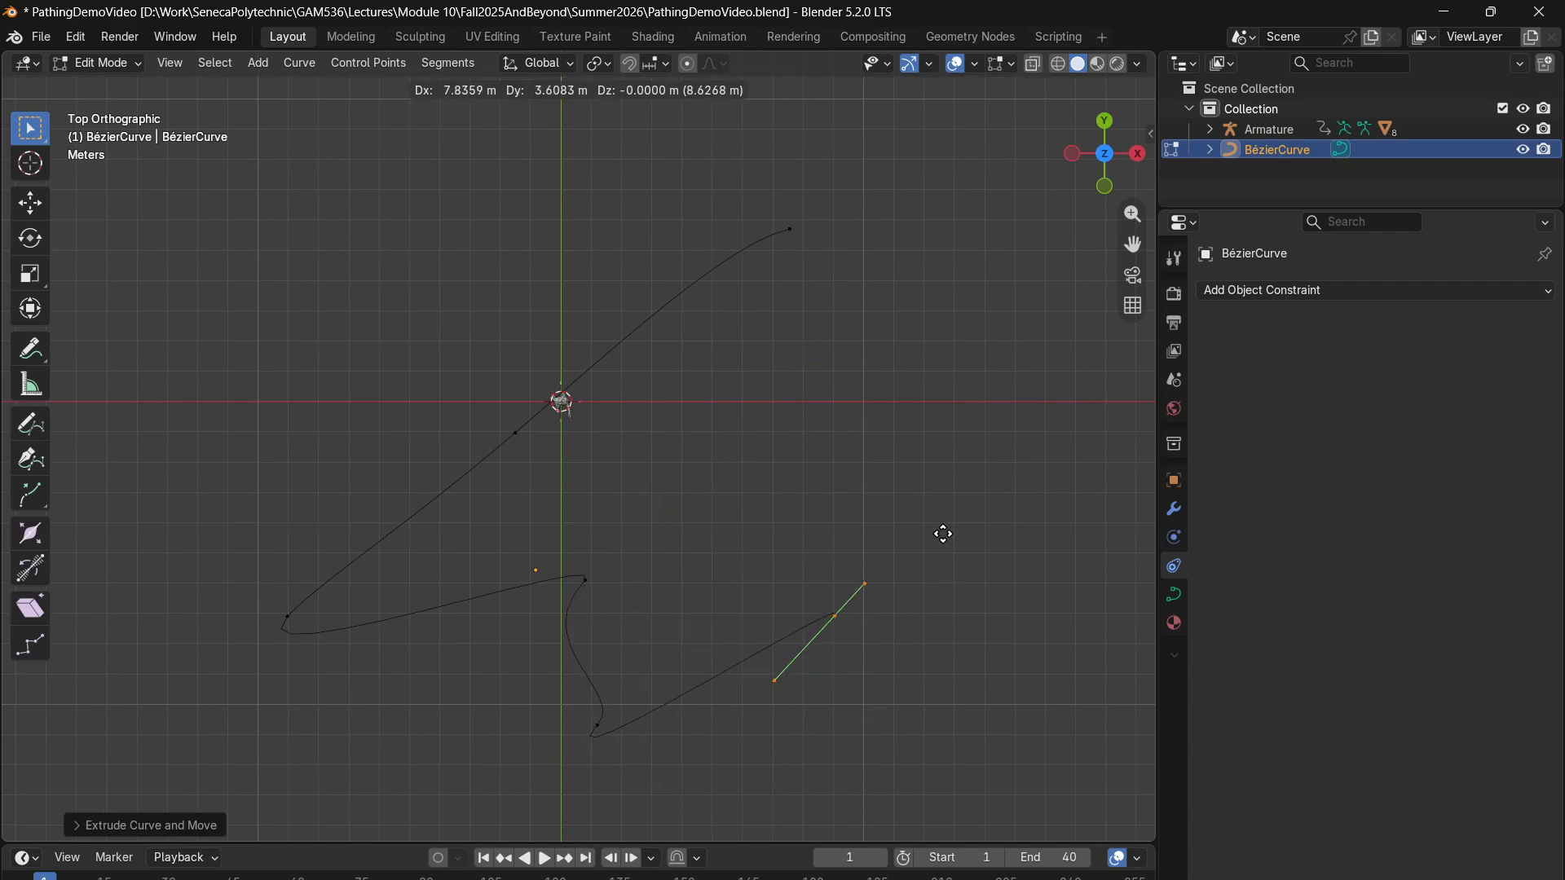
{"action": "left_click", "coordinate": [985, 555]}
- Rotate the handles of the two control points before the new end by about 100° each to smooth the S-bend
{"action": "left_click", "coordinate": [598, 724]}
{"action": "key", "text": "r"}
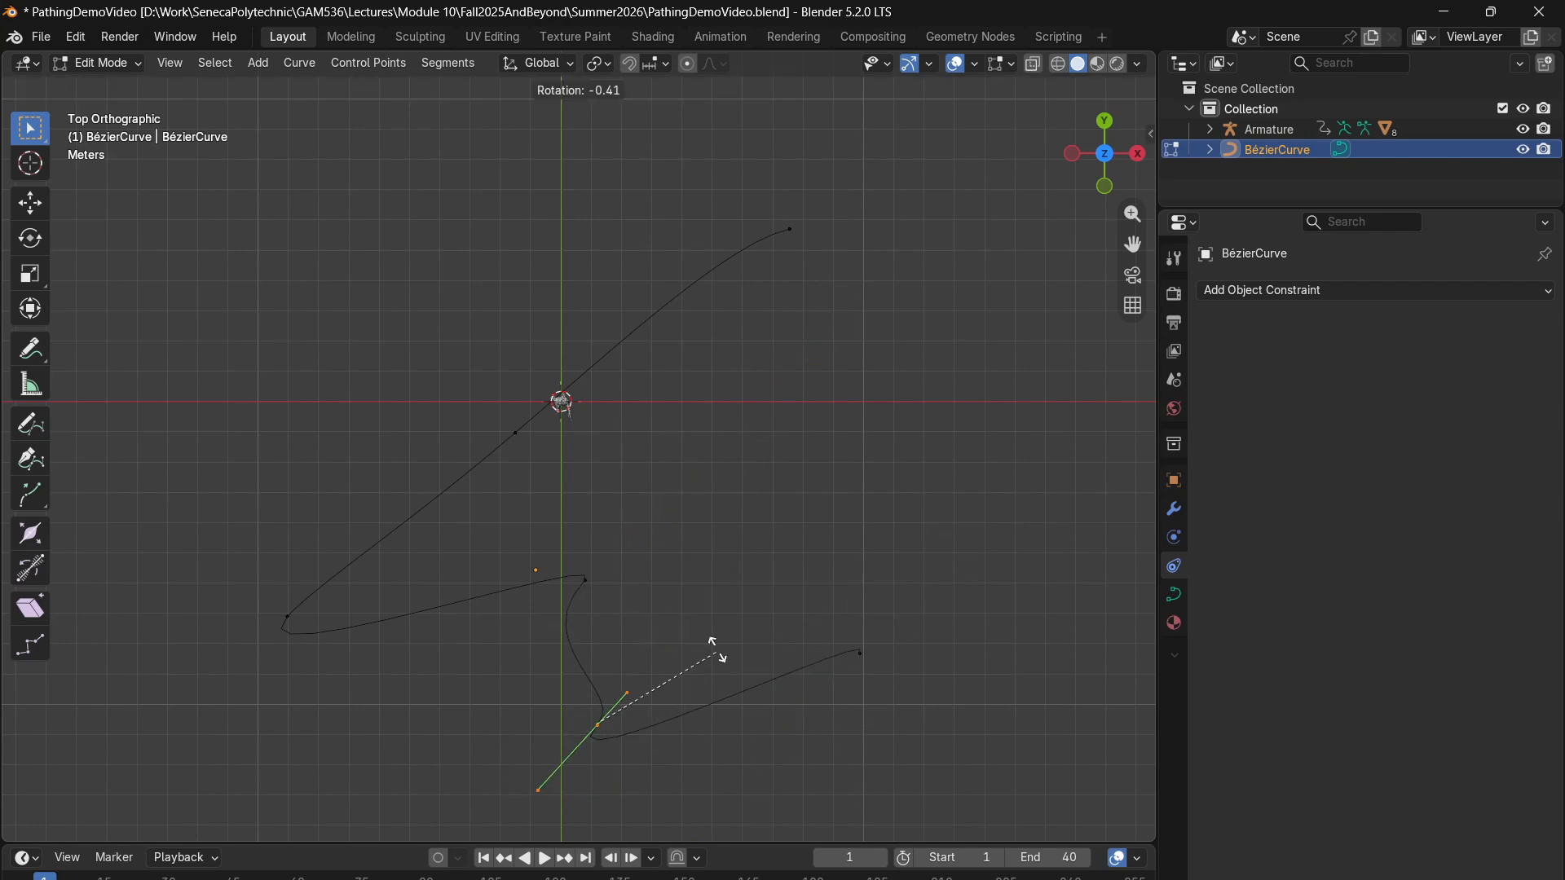
{"action": "left_click", "coordinate": [415, 512]}
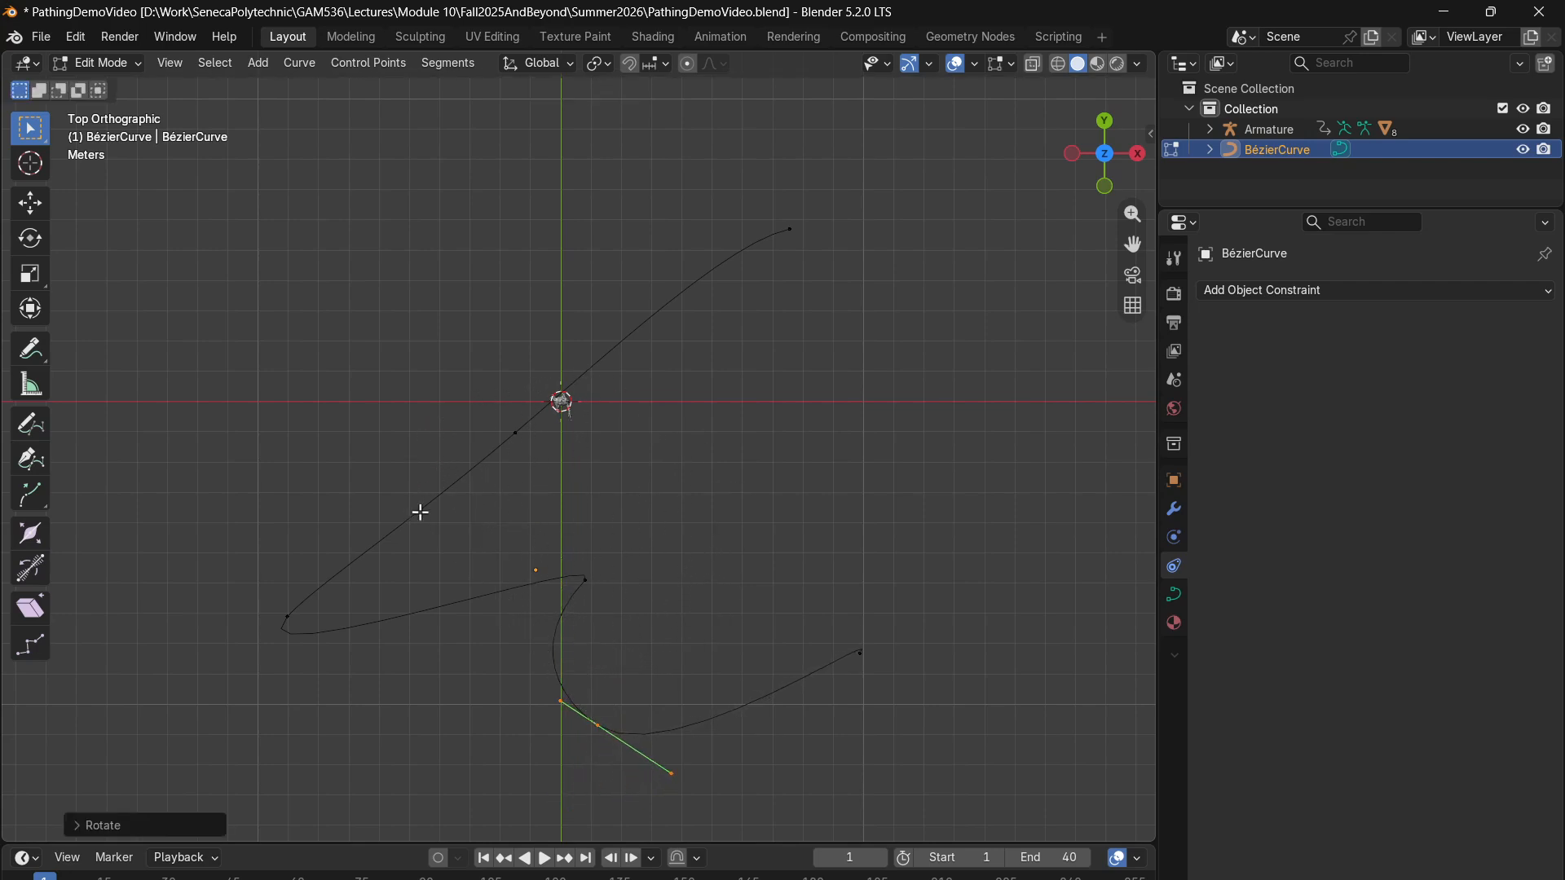
{"action": "left_click_drag", "start_coordinate": [681, 531], "coordinate": [573, 604]}
{"action": "key", "text": "r"}
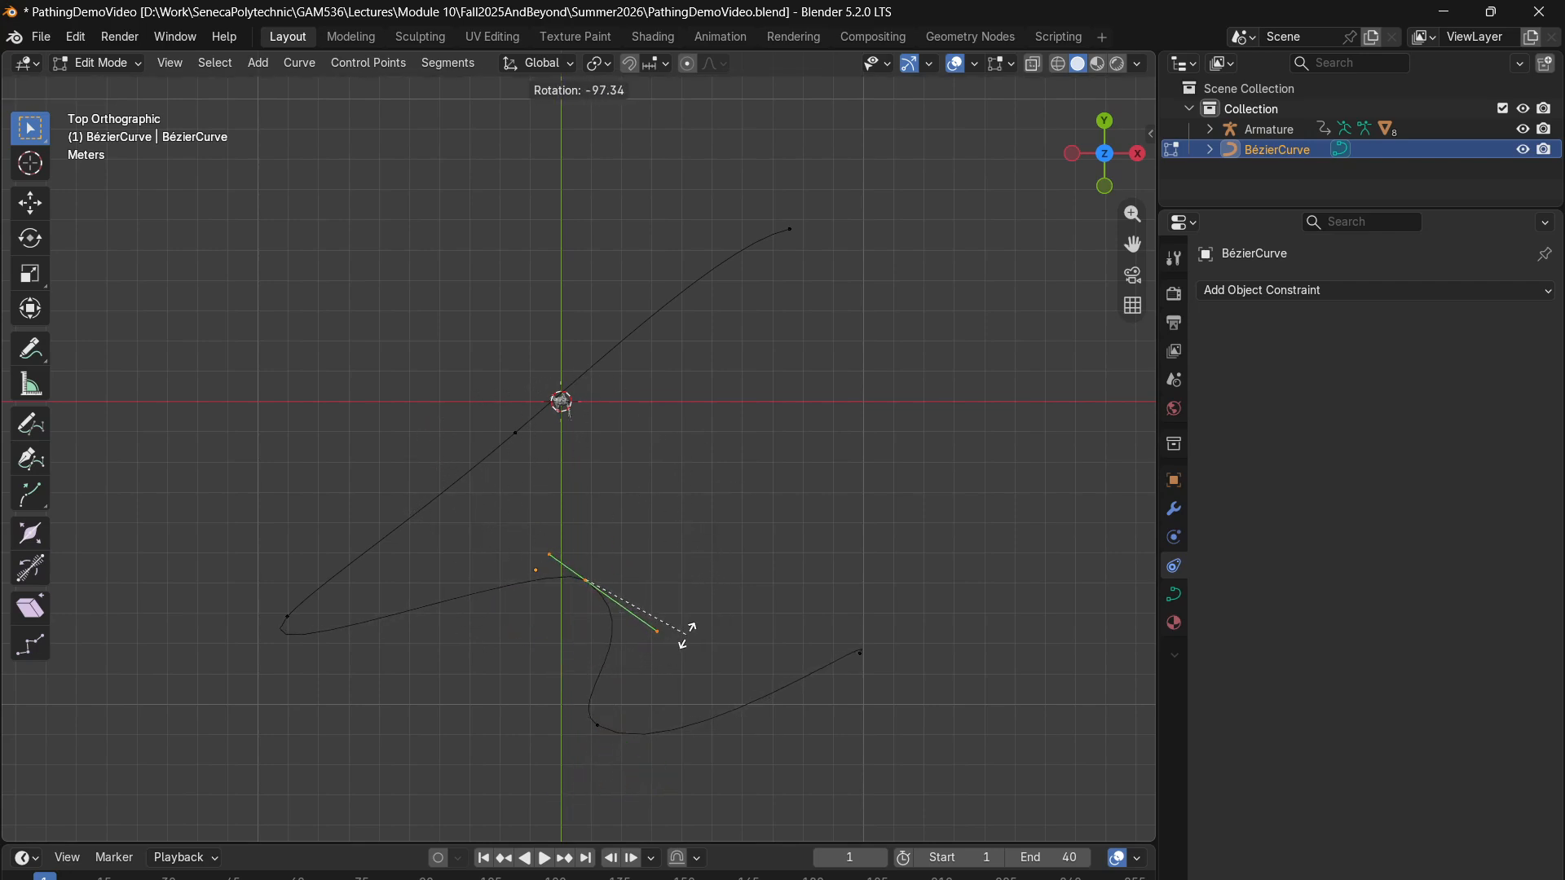
{"action": "left_click", "coordinate": [687, 634]}
- Extrude another control point from the curve's positive X end, about 6.6 m toward positive Y
{"action": "left_click_drag", "start_coordinate": [666, 680], "coordinate": [538, 802]}
{"action": "left_click_drag", "start_coordinate": [950, 571], "coordinate": [815, 727]}
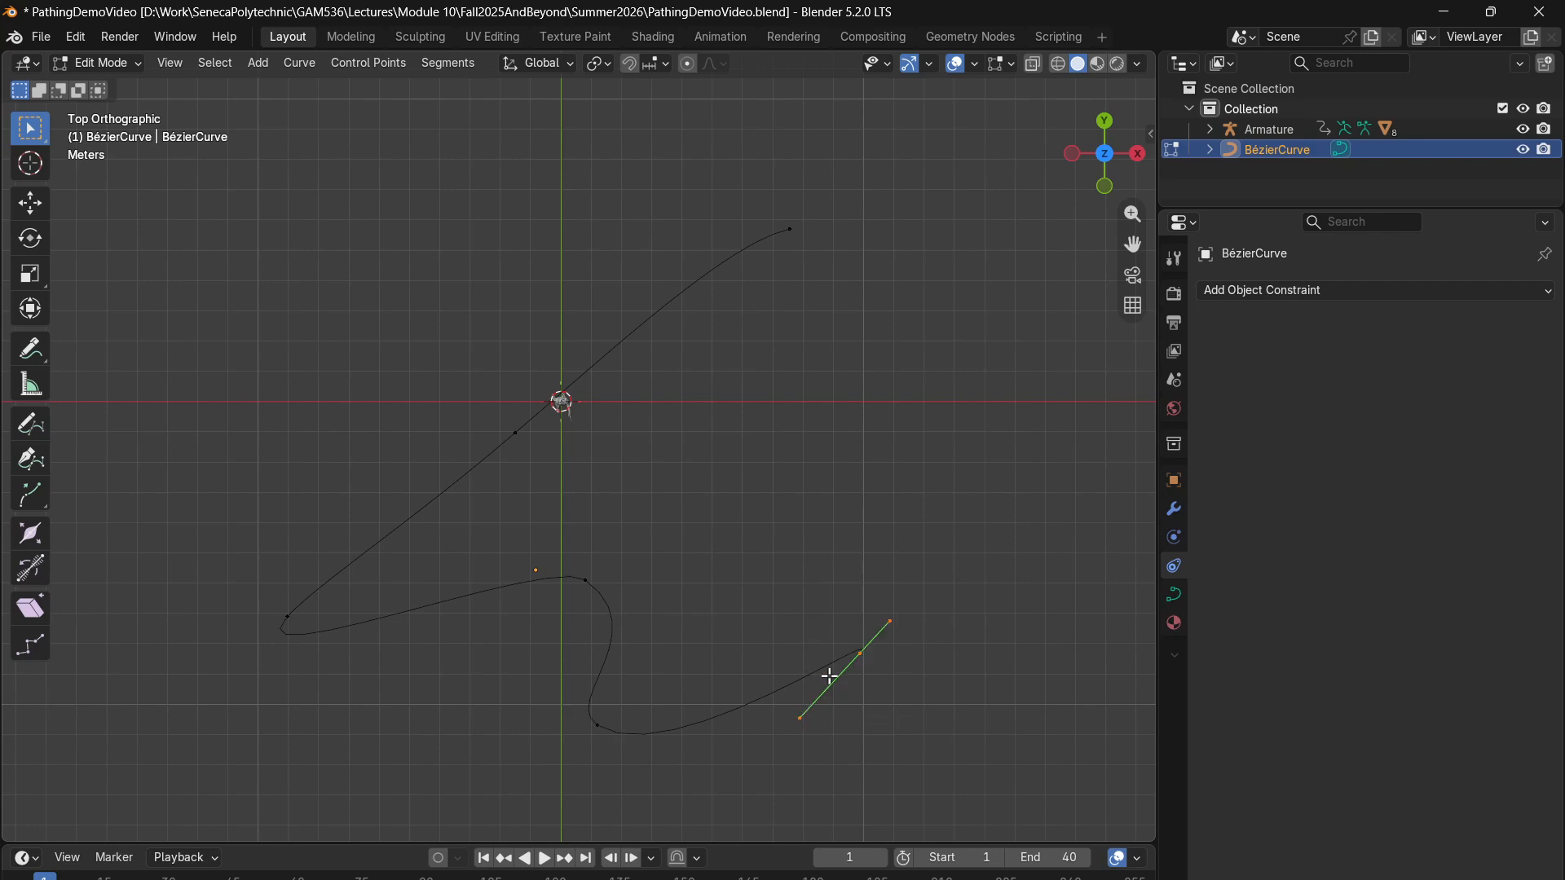
{"action": "key", "text": "g"}
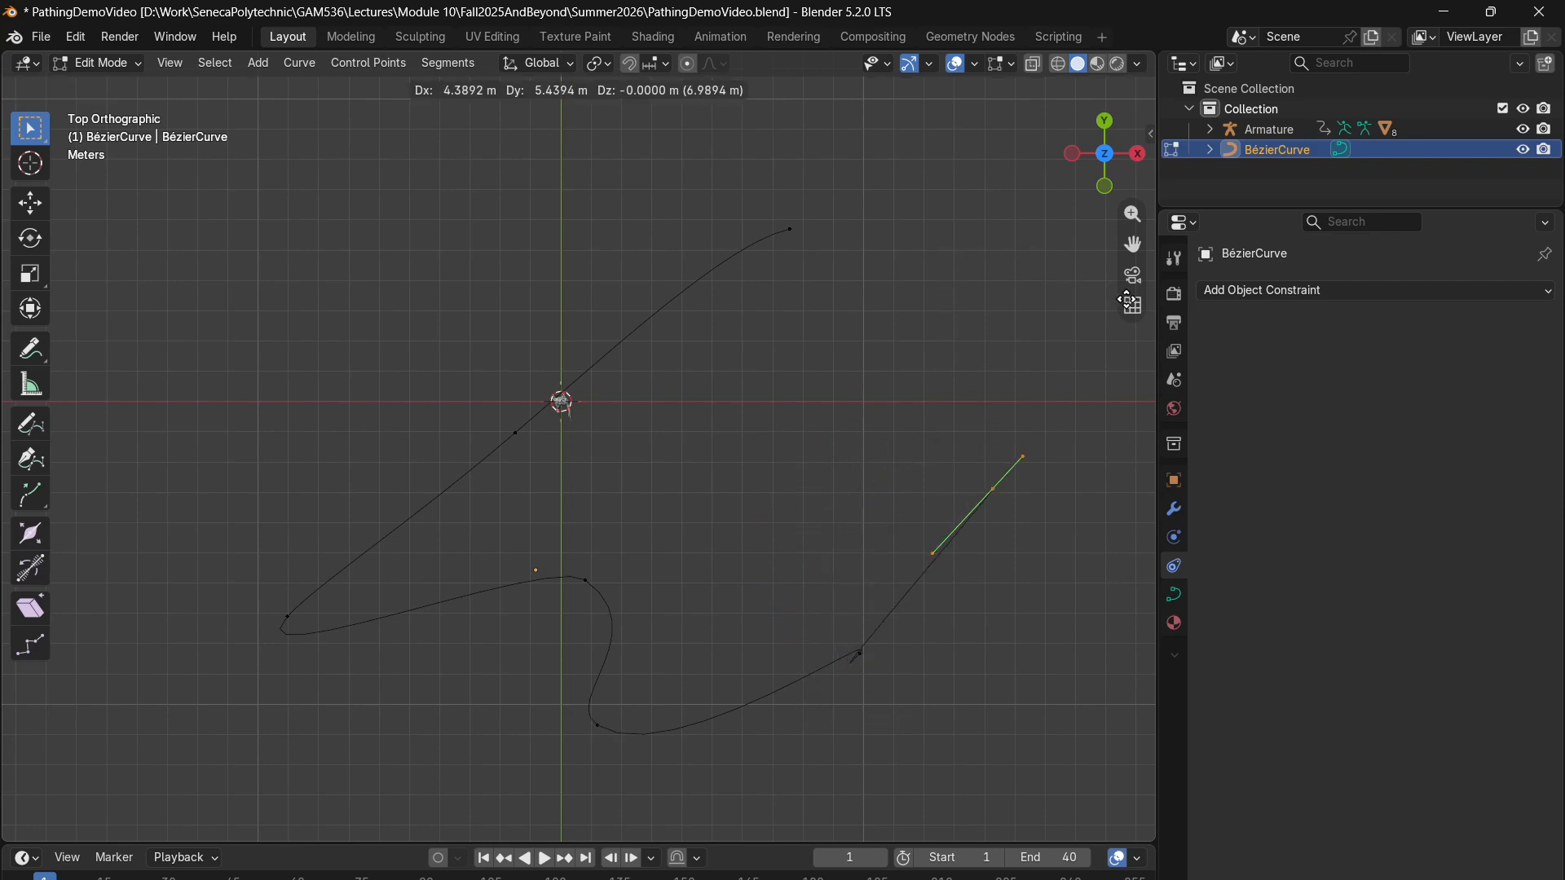
{"action": "left_click", "coordinate": [975, 263]}
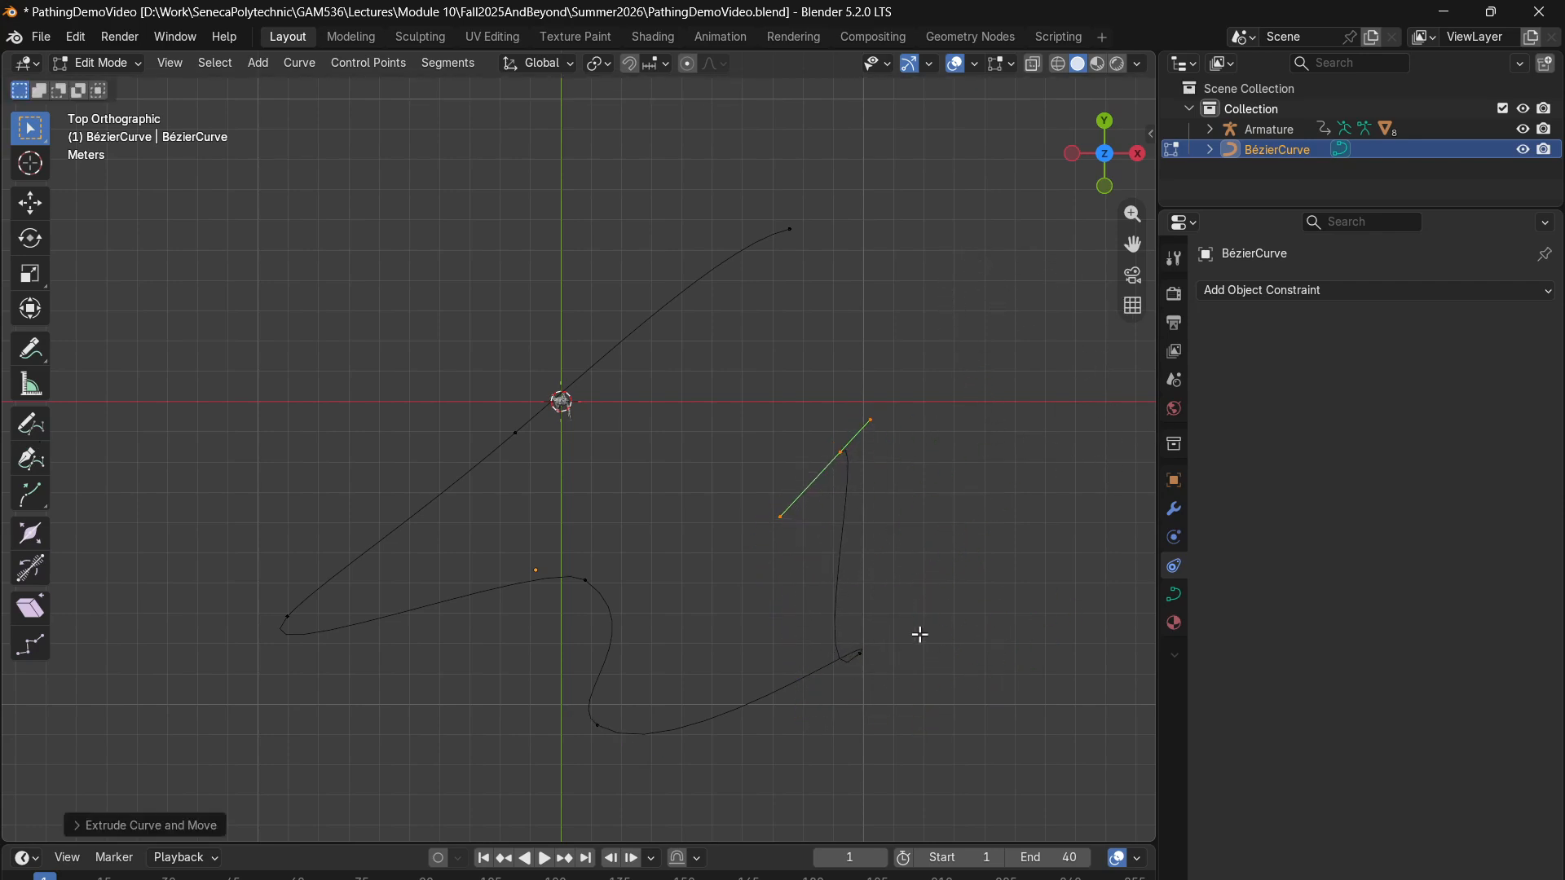
- Rotate the handles of the outer corner control point along the path so the curve rounds smoothly toward the new end
{"action": "left_click_drag", "start_coordinate": [918, 632], "coordinate": [761, 744]}
{"action": "key", "text": "r"}
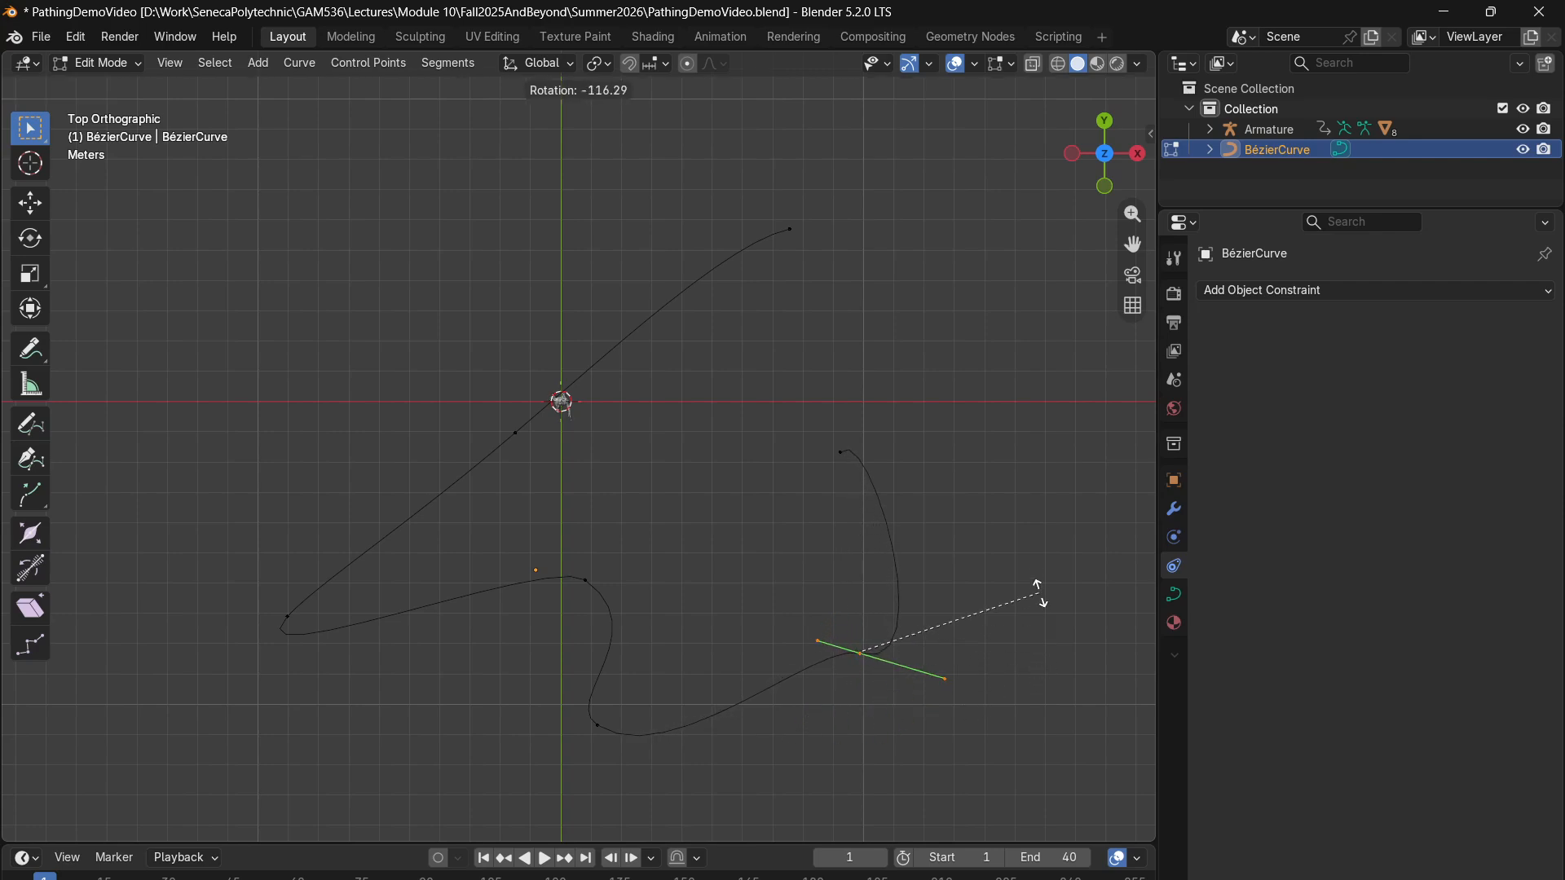
{"action": "left_click", "coordinate": [952, 434]}
- Rotate the end point's handles to follow the curve and move the point about 4.6 m toward the curve's other open end
{"action": "left_click_drag", "start_coordinate": [918, 377], "coordinate": [774, 511]}
{"action": "key", "text": "r"}
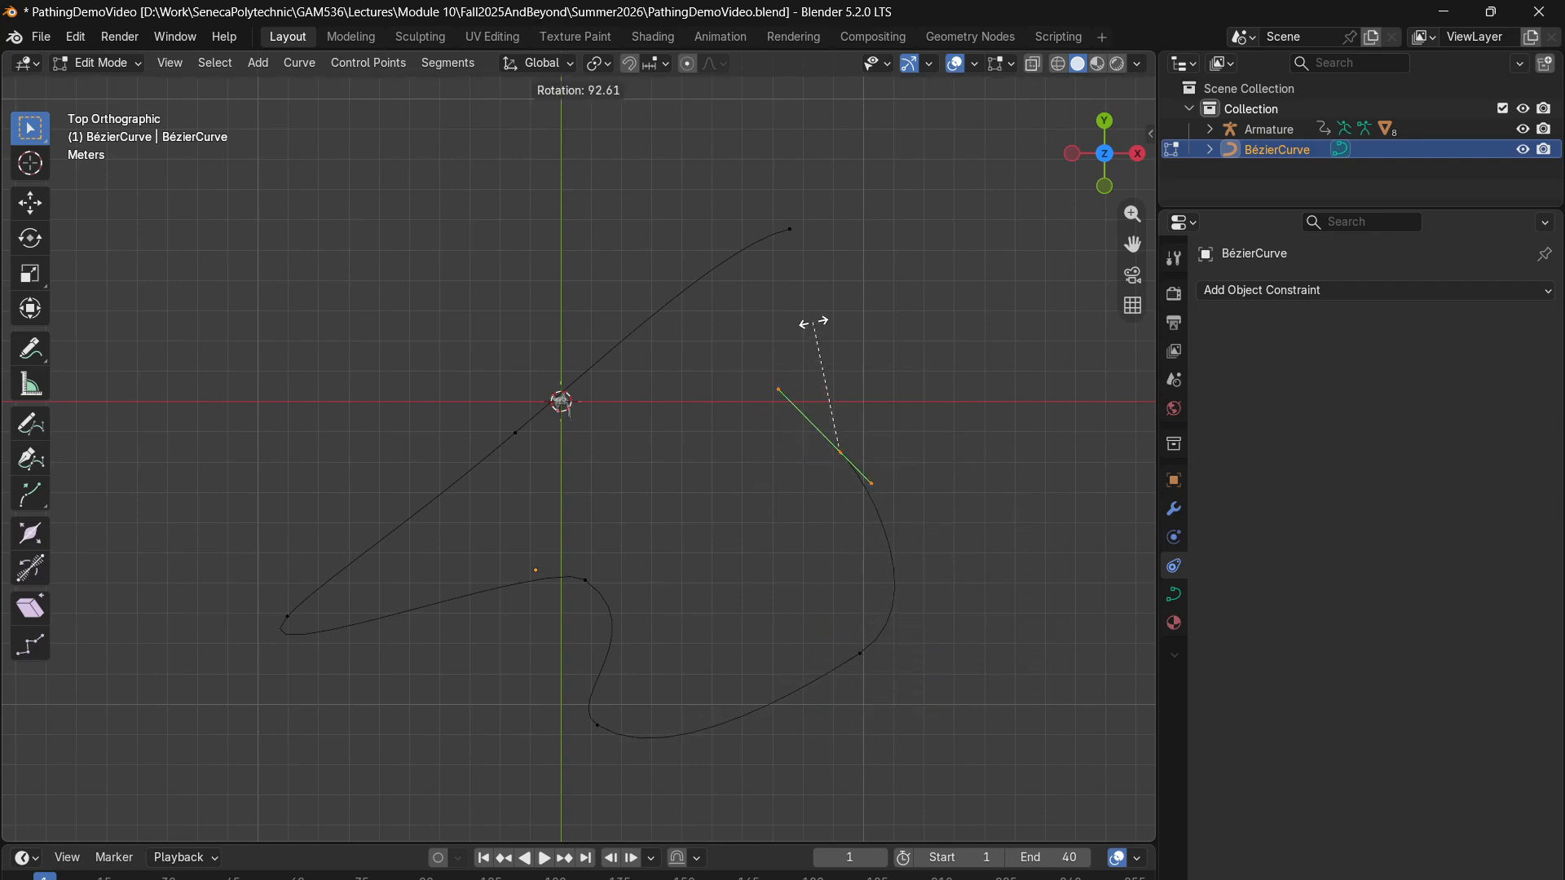
{"action": "left_click", "coordinate": [869, 324]}
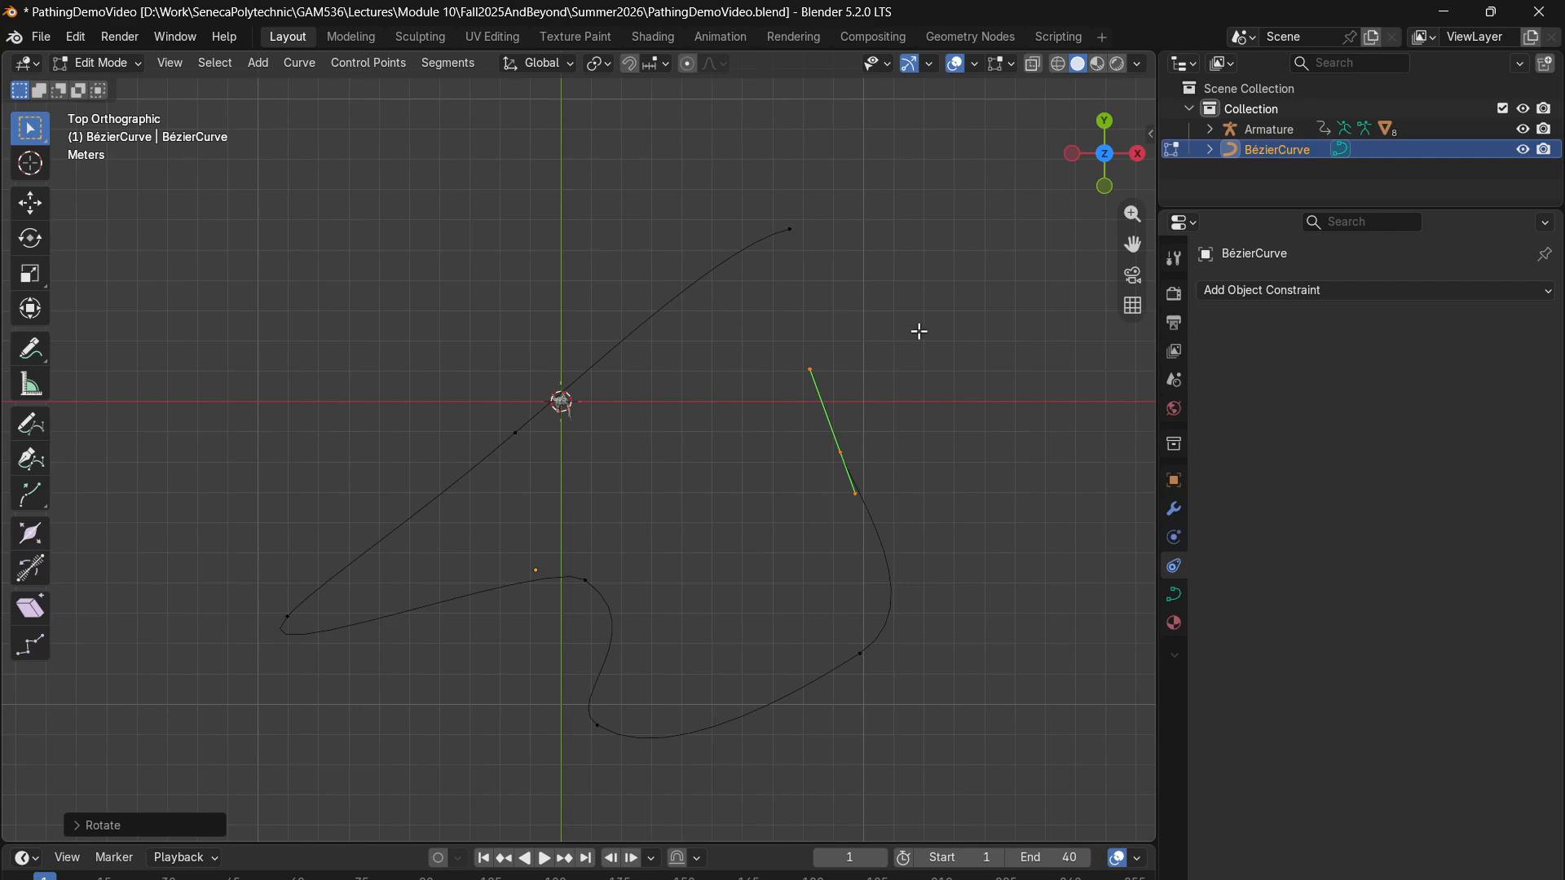
{"action": "key", "text": "g"}
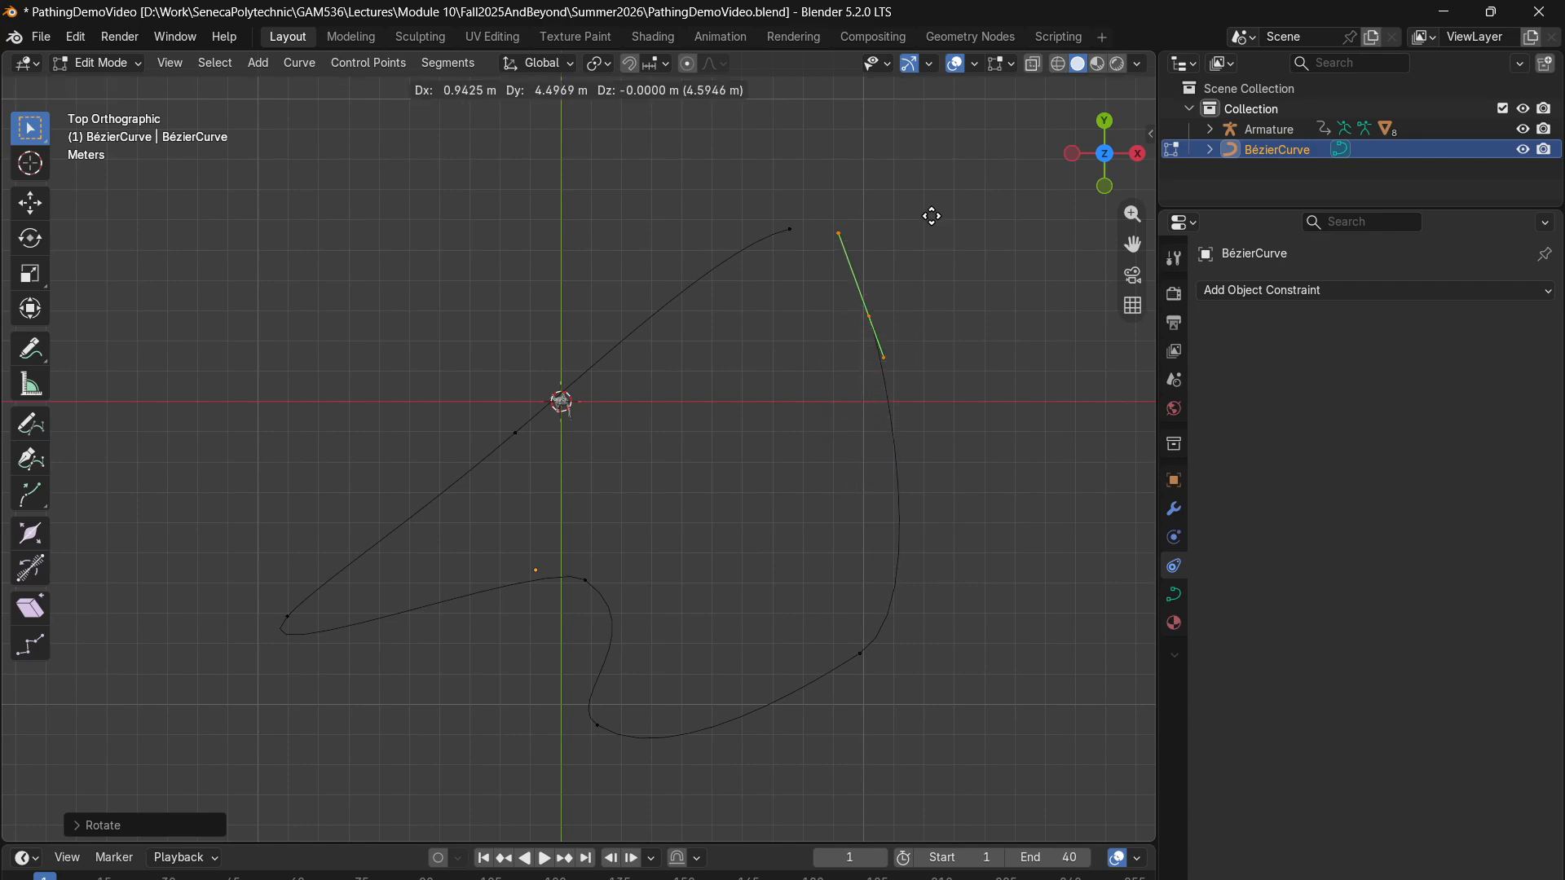
{"action": "left_click", "coordinate": [932, 215]}
- Select all of the curve's control points and toggle the curve cyclic to close the loop
{"action": "left_click_drag", "start_coordinate": [1001, 162], "coordinate": [276, 773]}
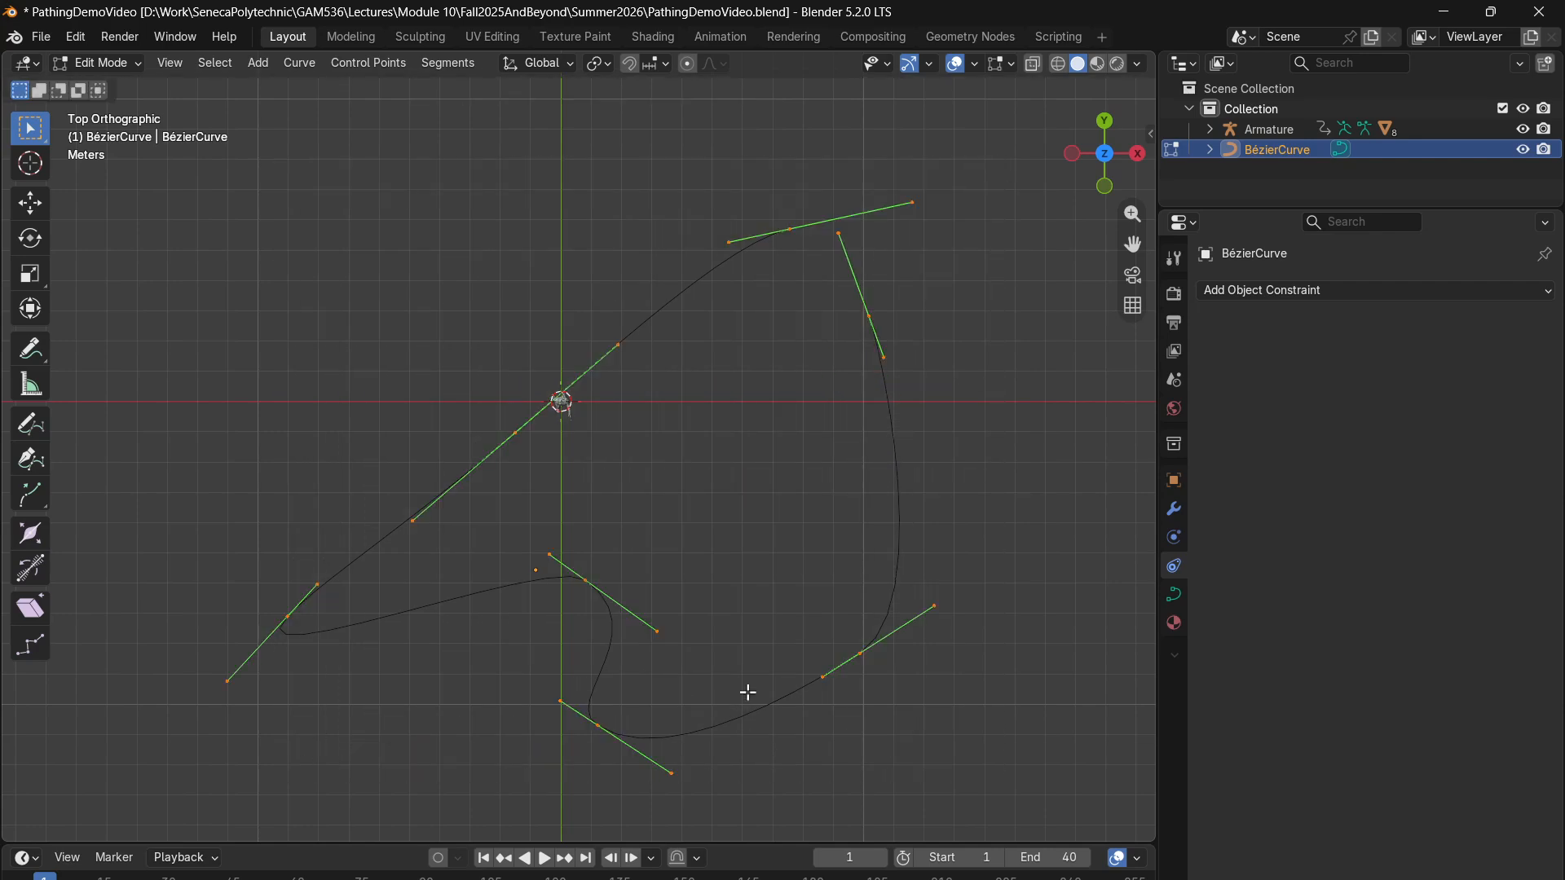
{"action": "right_click", "coordinate": [869, 325]}
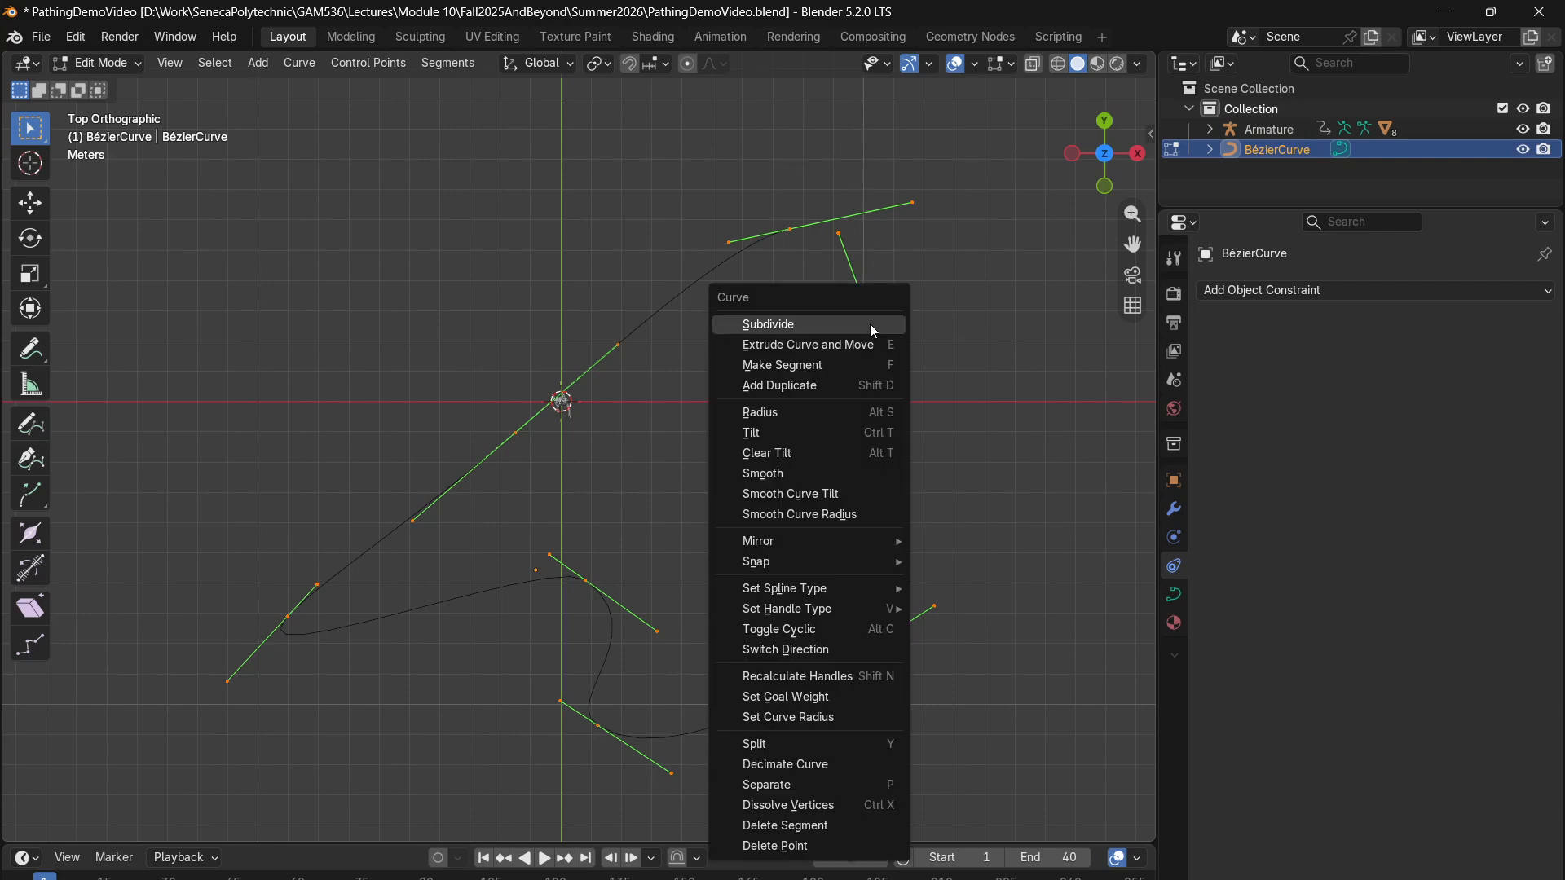
{"action": "left_click", "coordinate": [823, 633]}
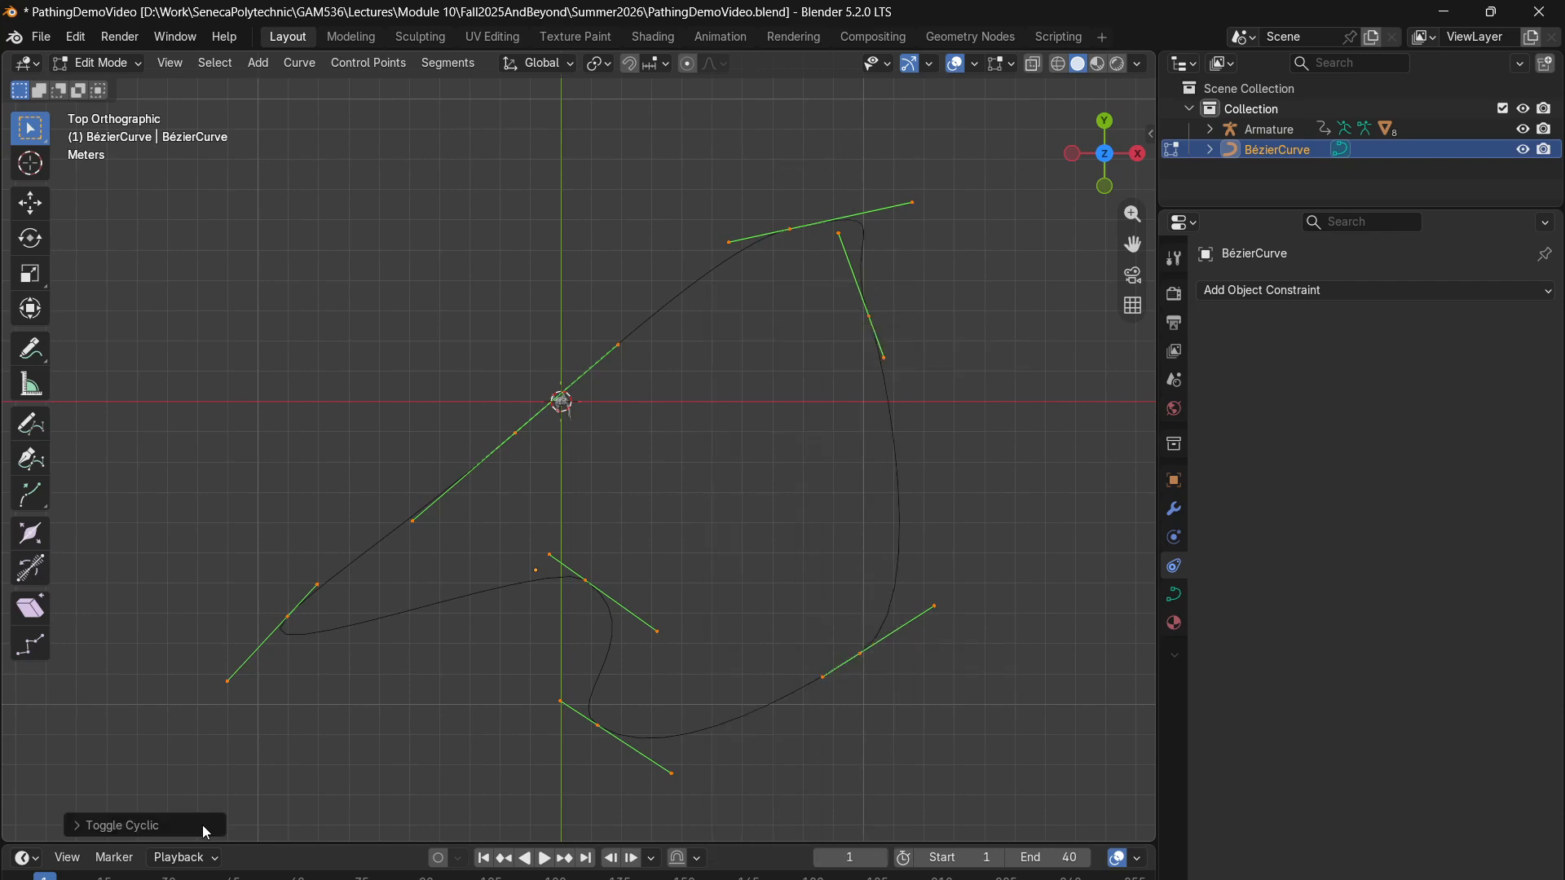
- Inspect the closed path in perspective and return the curve to Object Mode
{"action": "left_click", "coordinate": [925, 351]}
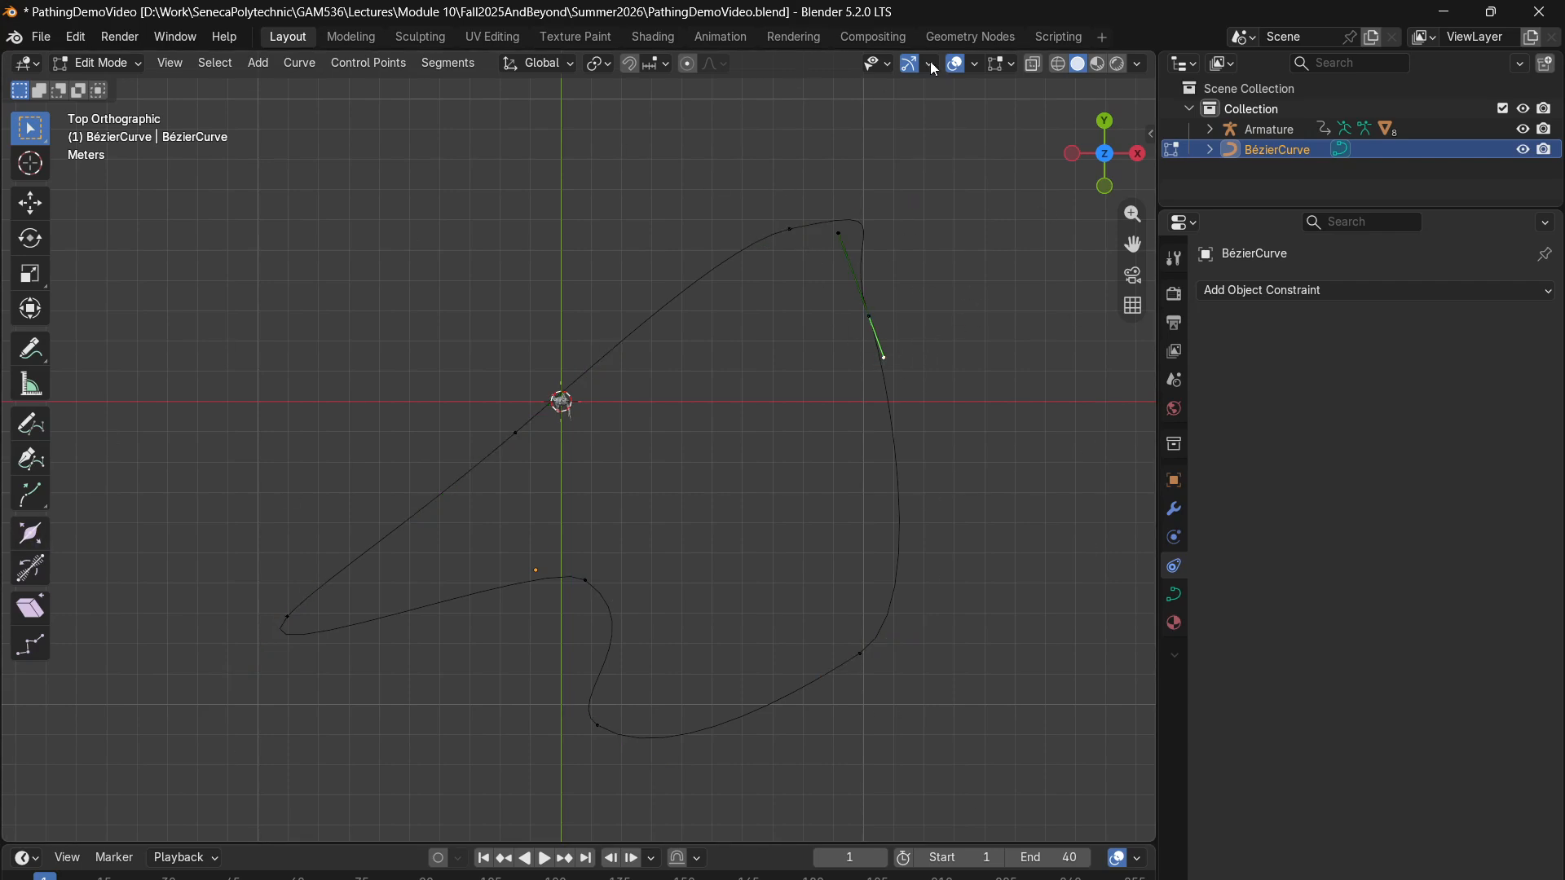
{"action": "left_click_drag", "start_coordinate": [943, 143], "coordinate": [379, 796]}
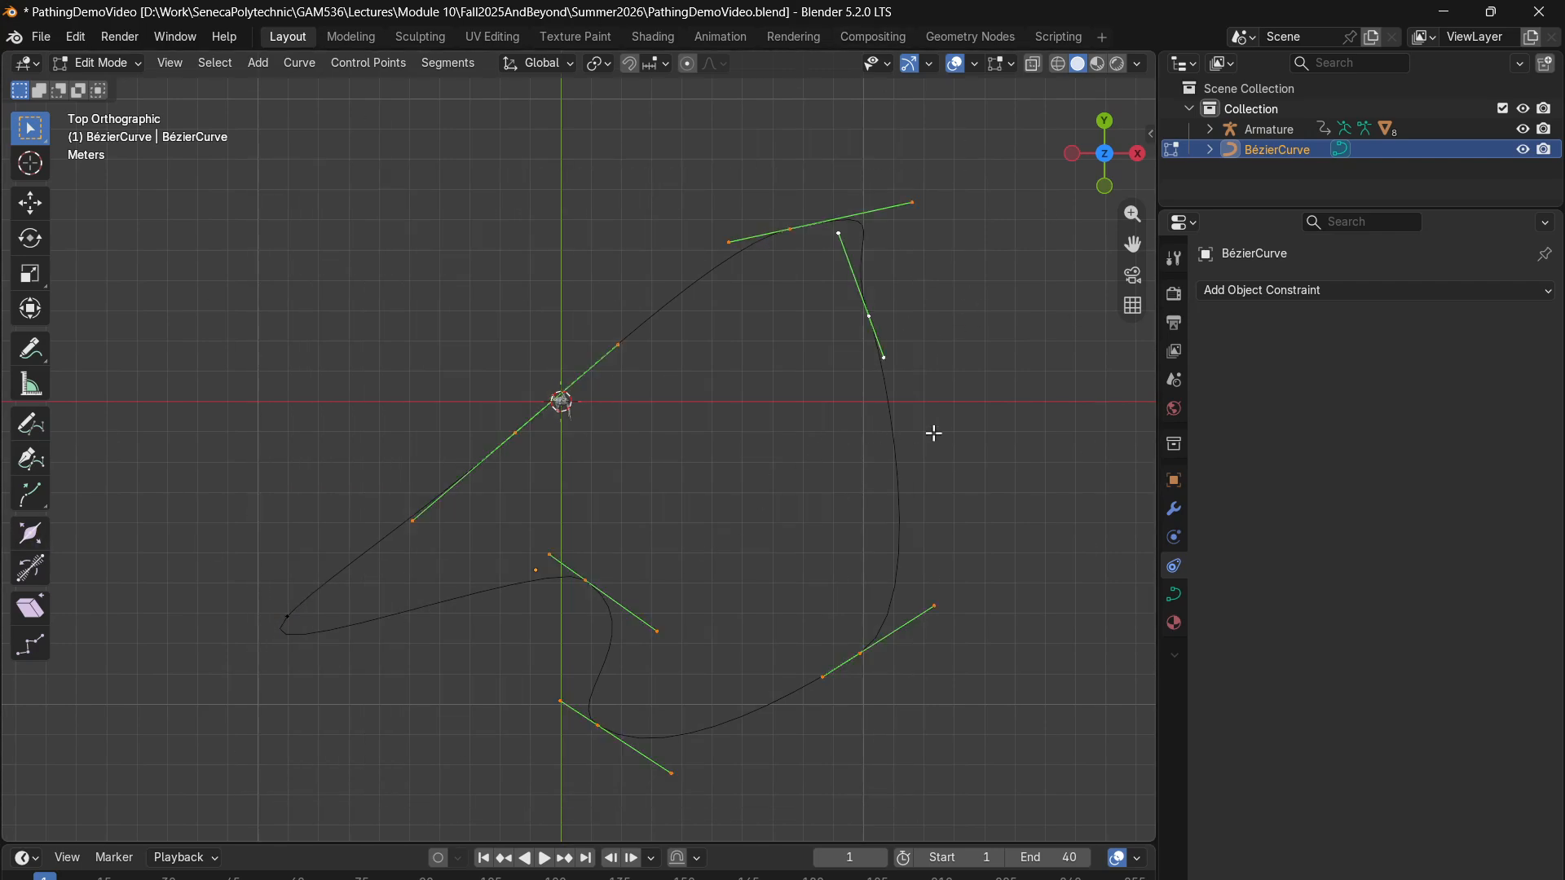
{"action": "middle_click_drag", "start_coordinate": [934, 433], "coordinate": [901, 346]}
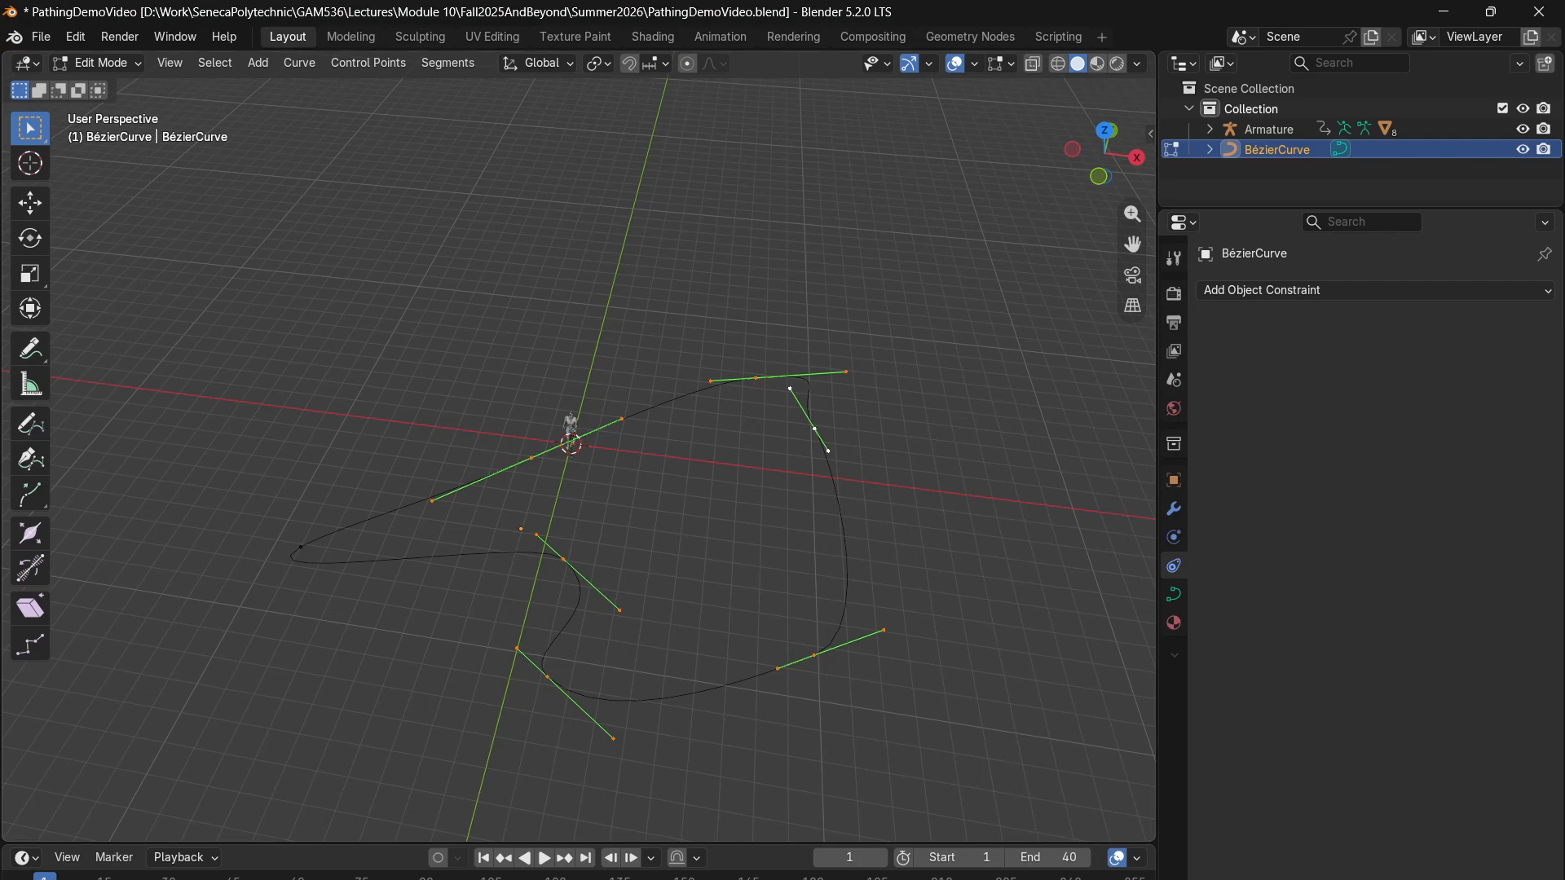
{"action": "scroll", "coordinate": [566, 443], "scroll_direction": "up", "scroll_amount": 3}
{"action": "scroll", "coordinate": [586, 411], "scroll_direction": "down", "scroll_amount": 3}
{"action": "left_click", "coordinate": [106, 63]}
{"action": "left_click", "coordinate": [114, 83]}
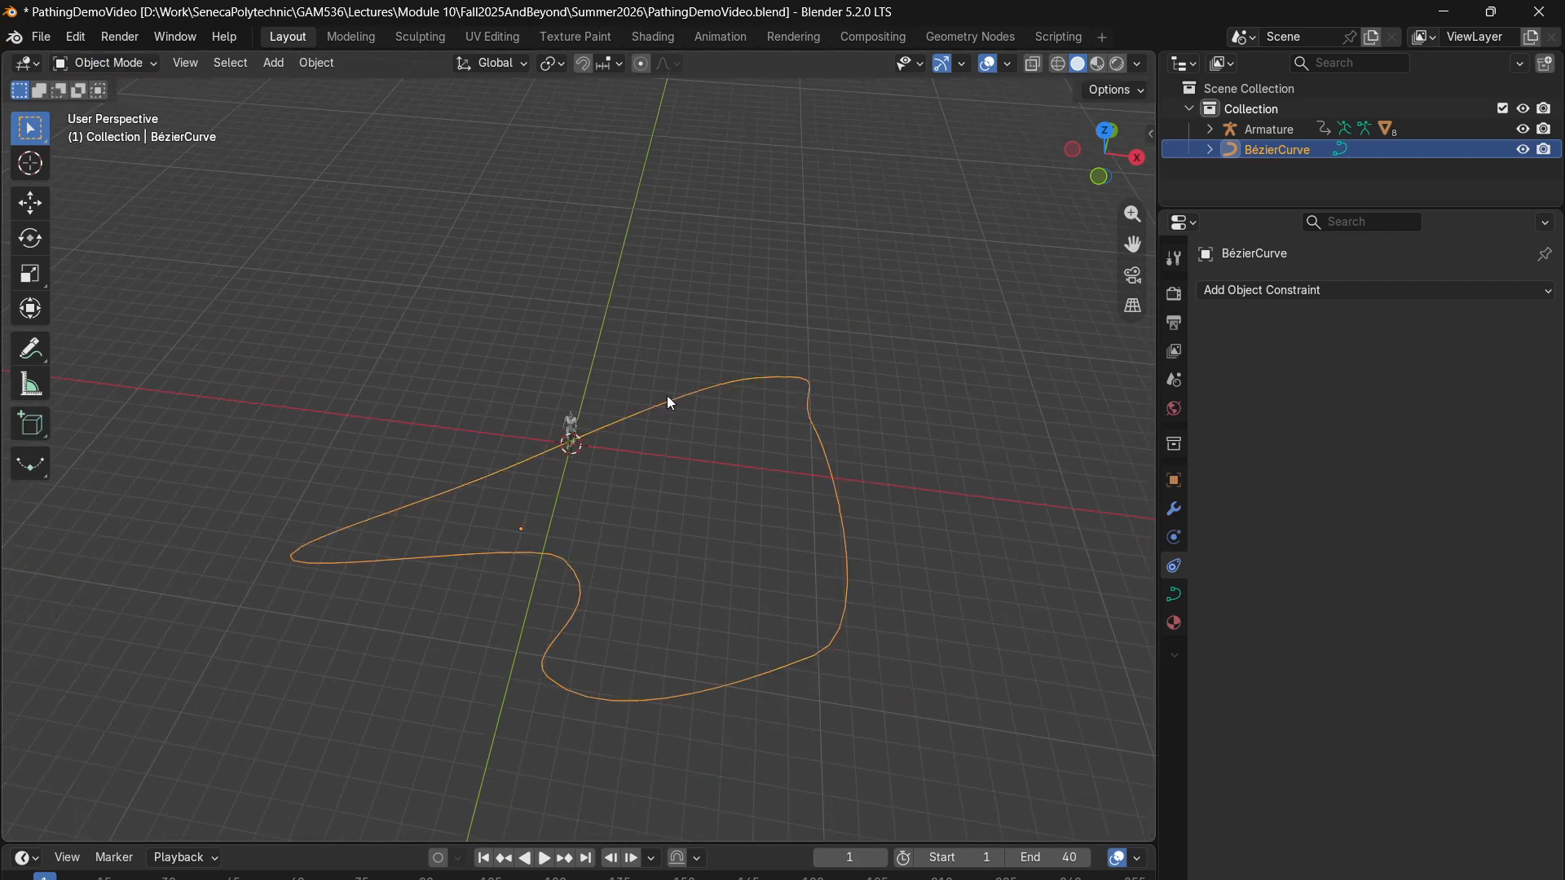
- Select the character and play its walk animation in place to preview it, returning to frame 1
{"action": "left_click_drag", "start_coordinate": [565, 332], "coordinate": [450, 573]}
{"action": "scroll", "coordinate": [570, 449], "scroll_direction": "up", "scroll_amount": 10}
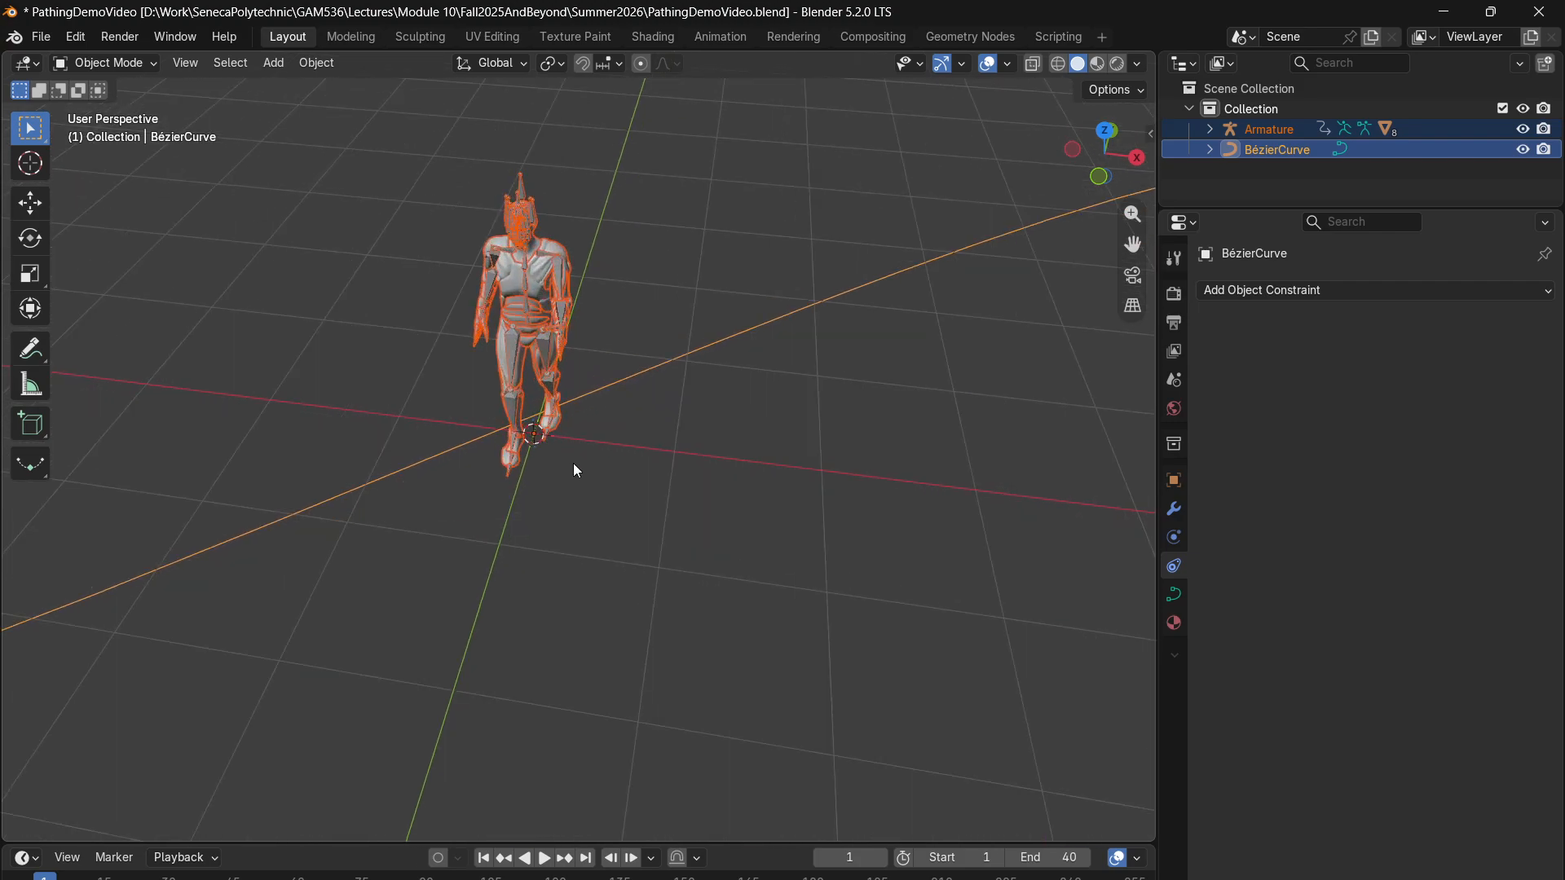
{"action": "key", "text": "space"}
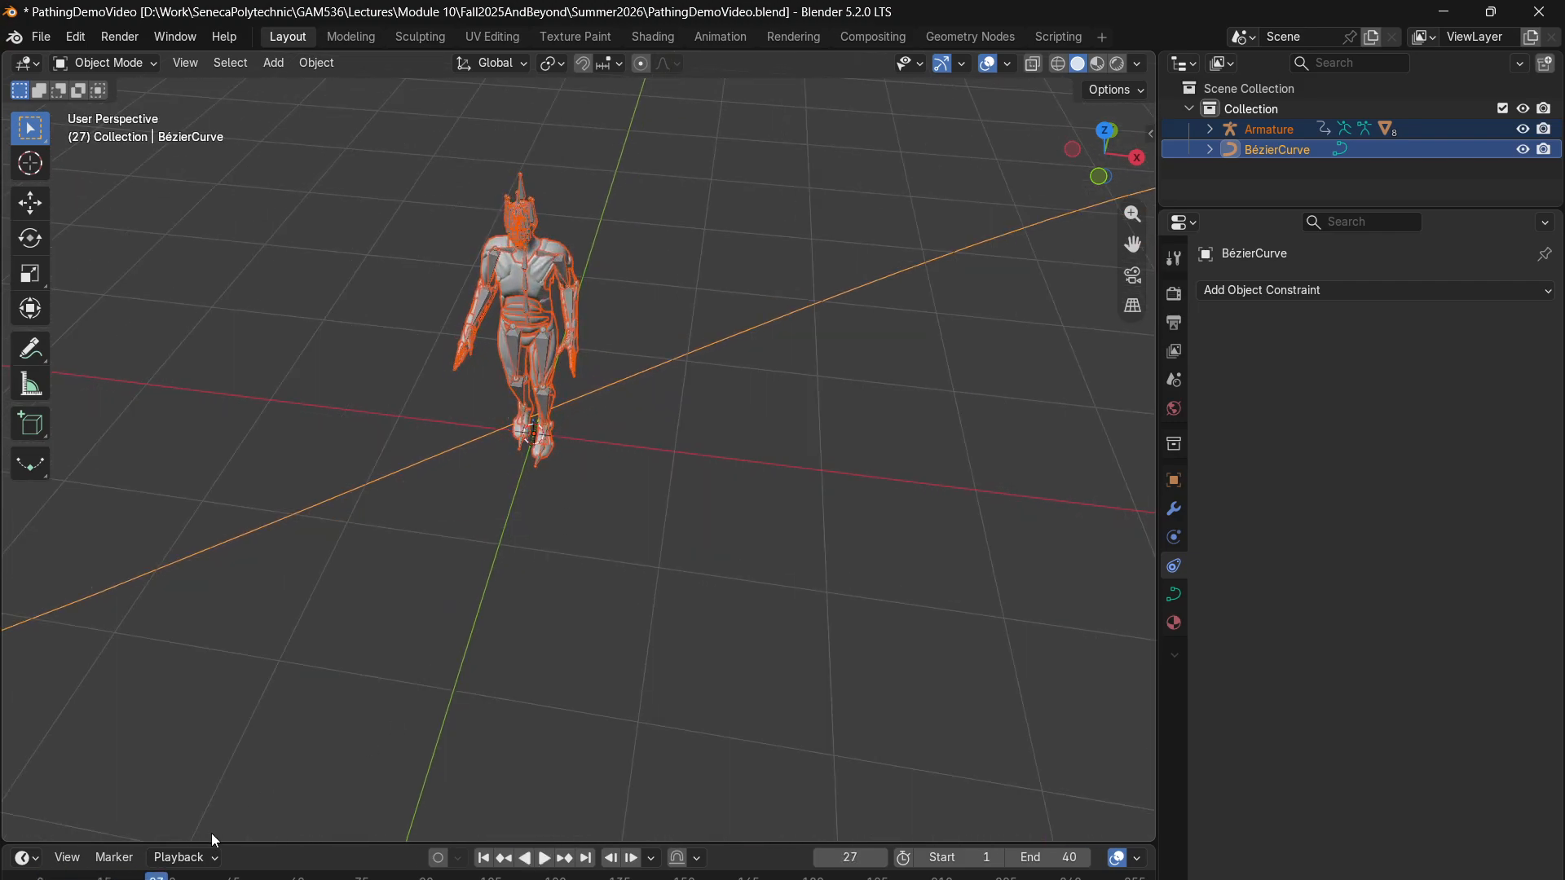
{"action": "key", "text": "Escape"}
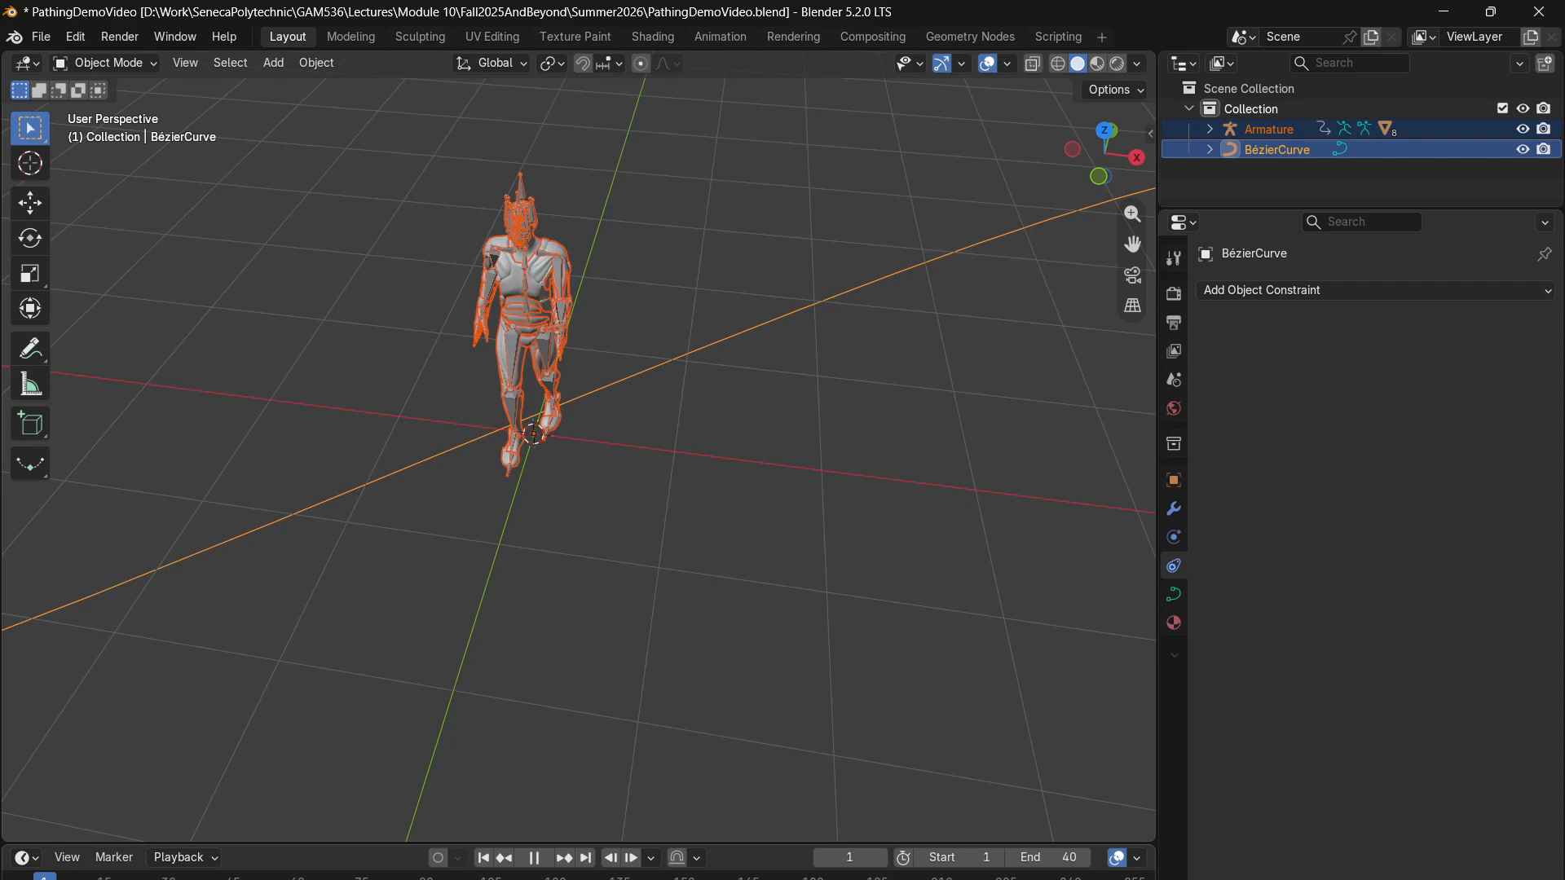
- Select the Armature together with the character's meshes, leaving the Bézier curve out of the selection
{"action": "left_click_drag", "start_coordinate": [646, 139], "coordinate": [414, 425]}
{"action": "left_click", "coordinate": [1248, 123]}
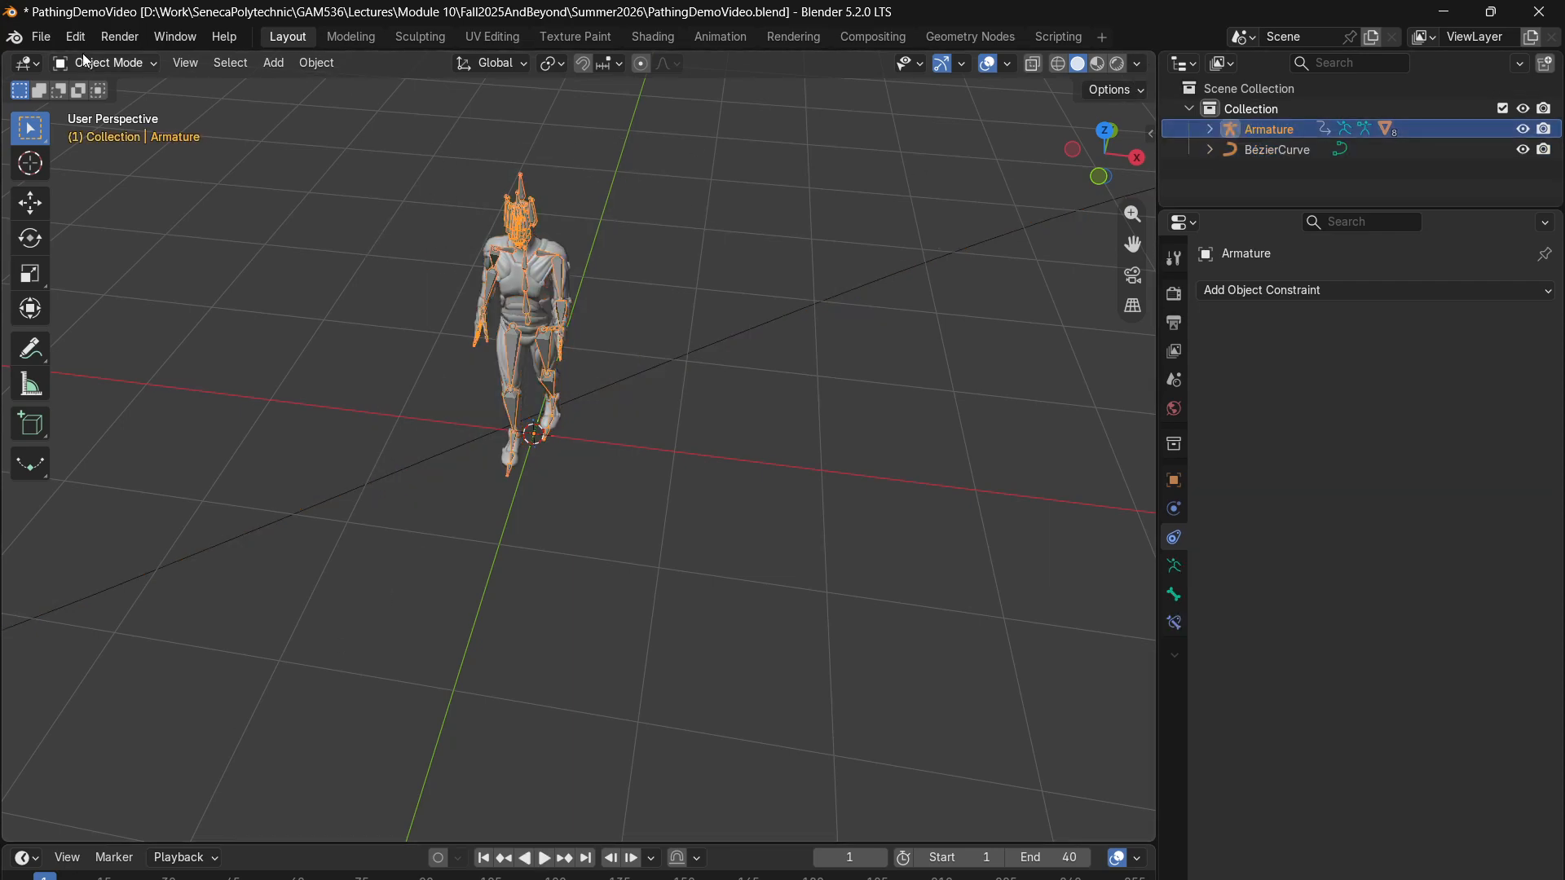
{"action": "left_click_drag", "start_coordinate": [606, 199], "coordinate": [486, 325]}
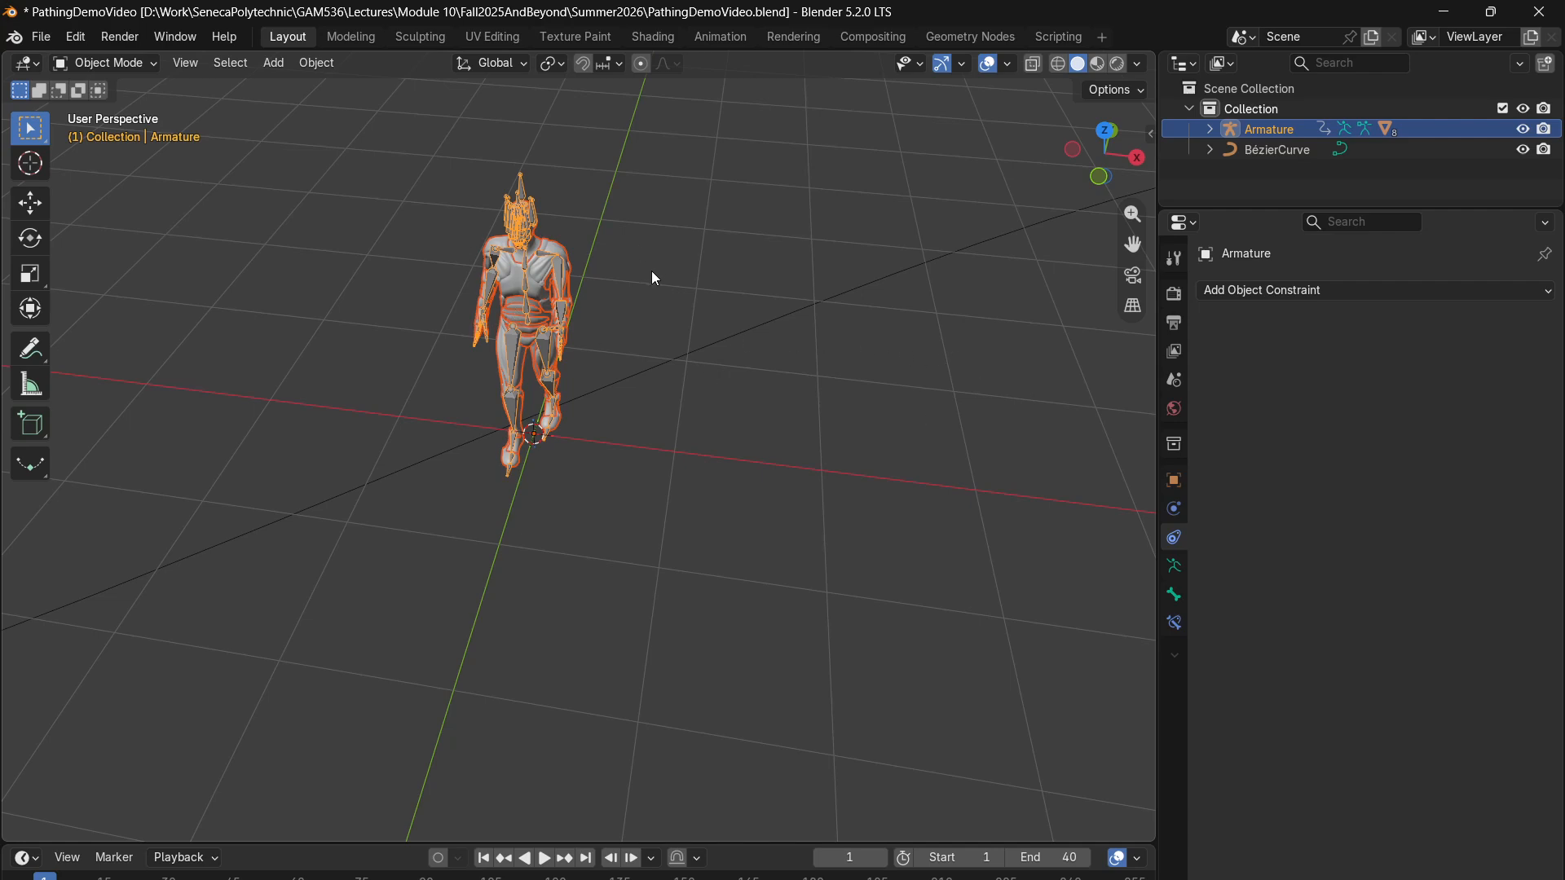
{"action": "scroll", "coordinate": [604, 466], "scroll_direction": "down", "scroll_amount": 3}
{"action": "scroll", "coordinate": [603, 466], "scroll_direction": "up", "scroll_amount": 1}
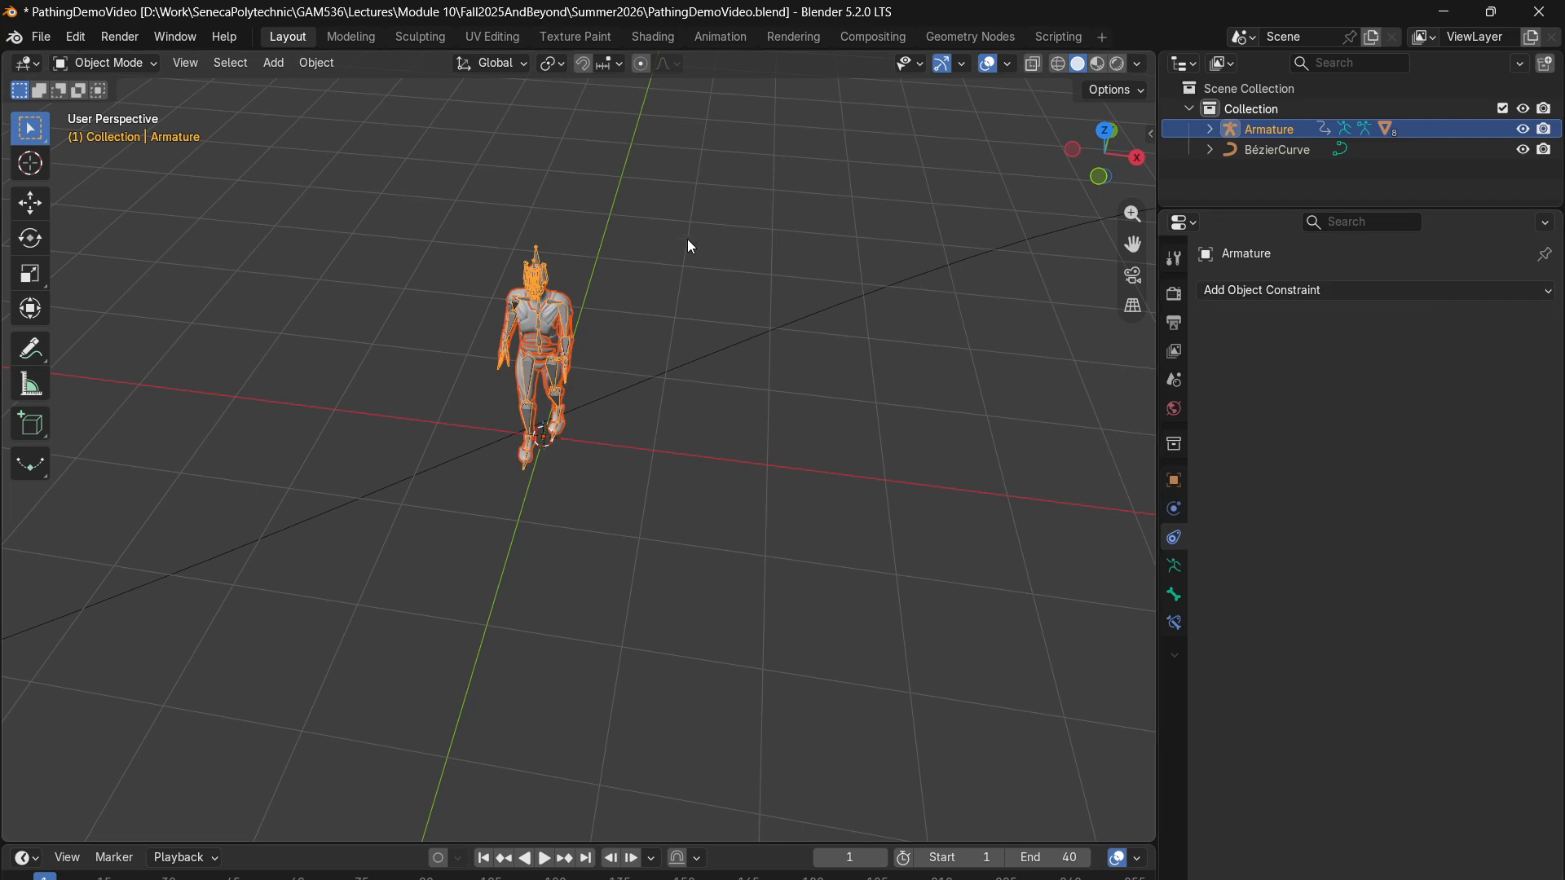
{"action": "left_click_drag", "start_coordinate": [639, 153], "coordinate": [463, 376]}
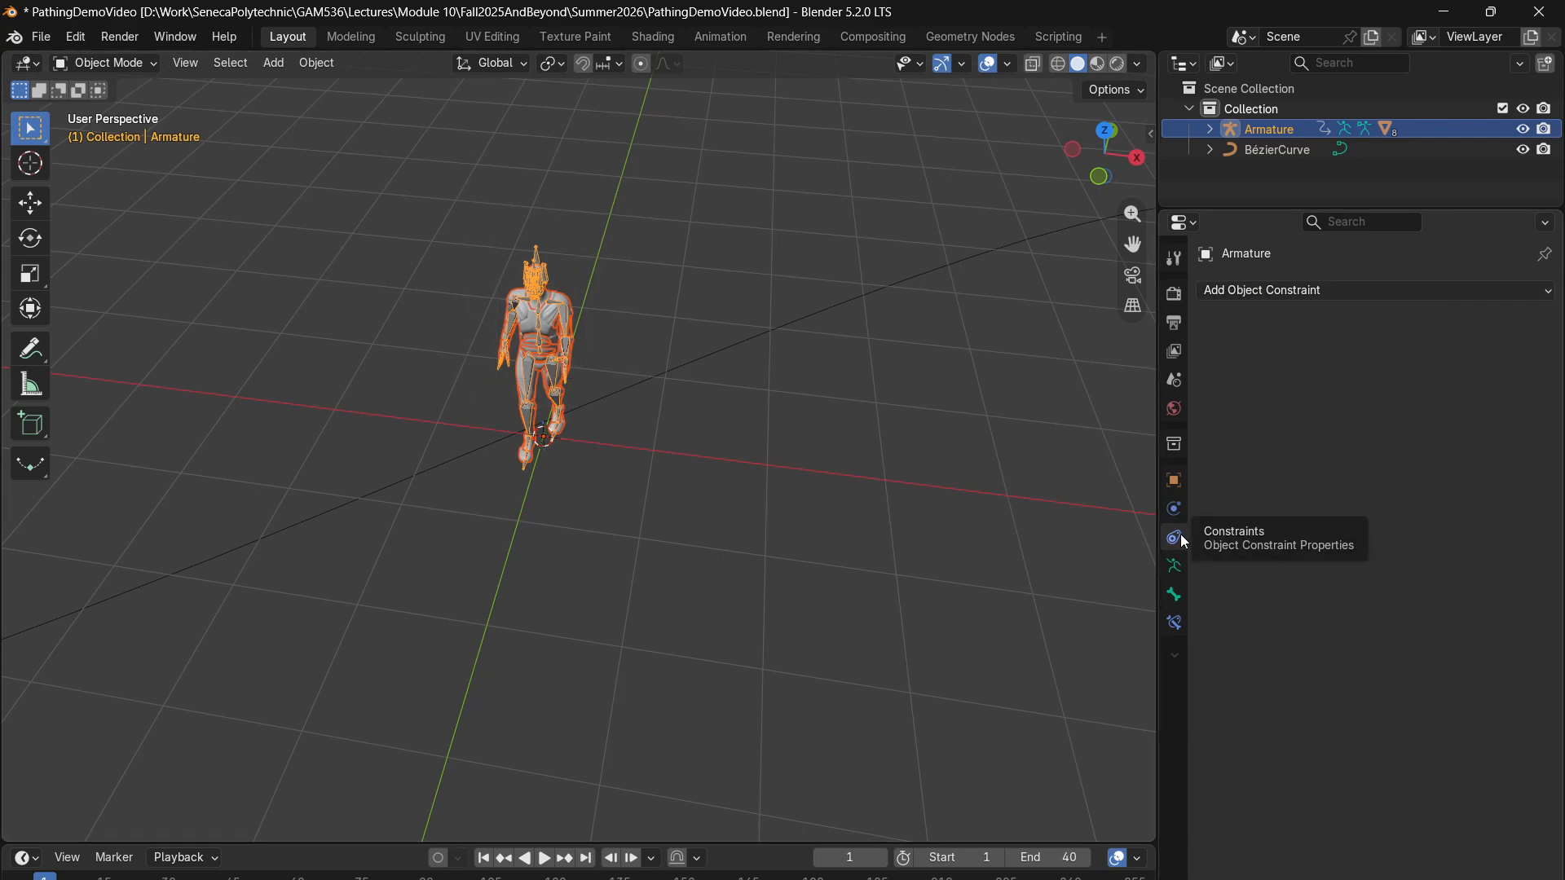
- Add a Follow Path constraint to the Armature and set the BézierCurve as its target
{"action": "left_click", "coordinate": [1264, 292]}
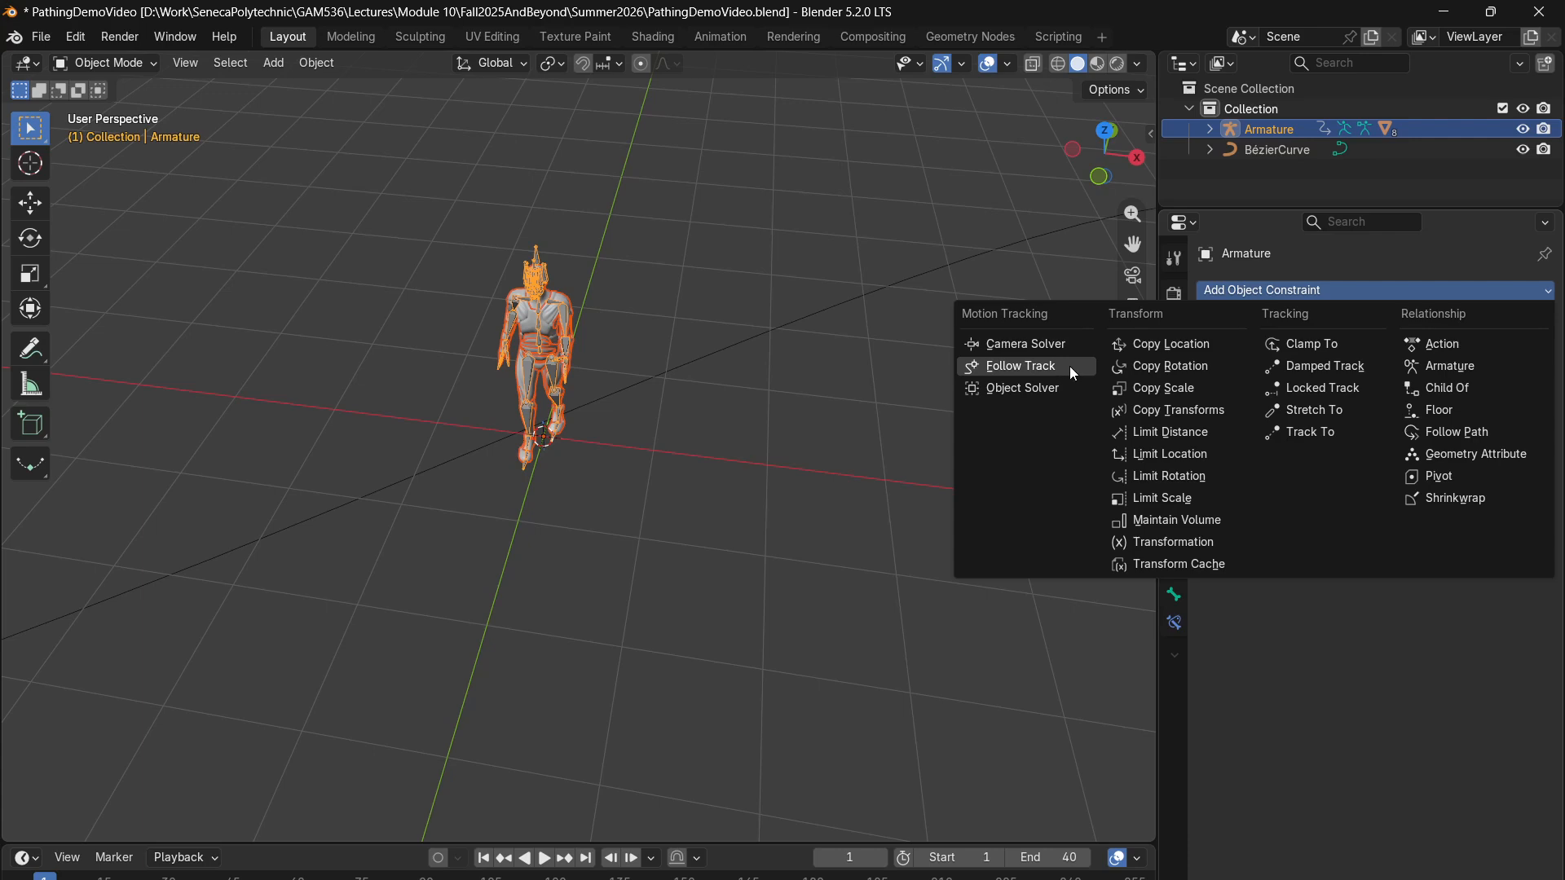
{"action": "left_click", "coordinate": [1484, 434]}
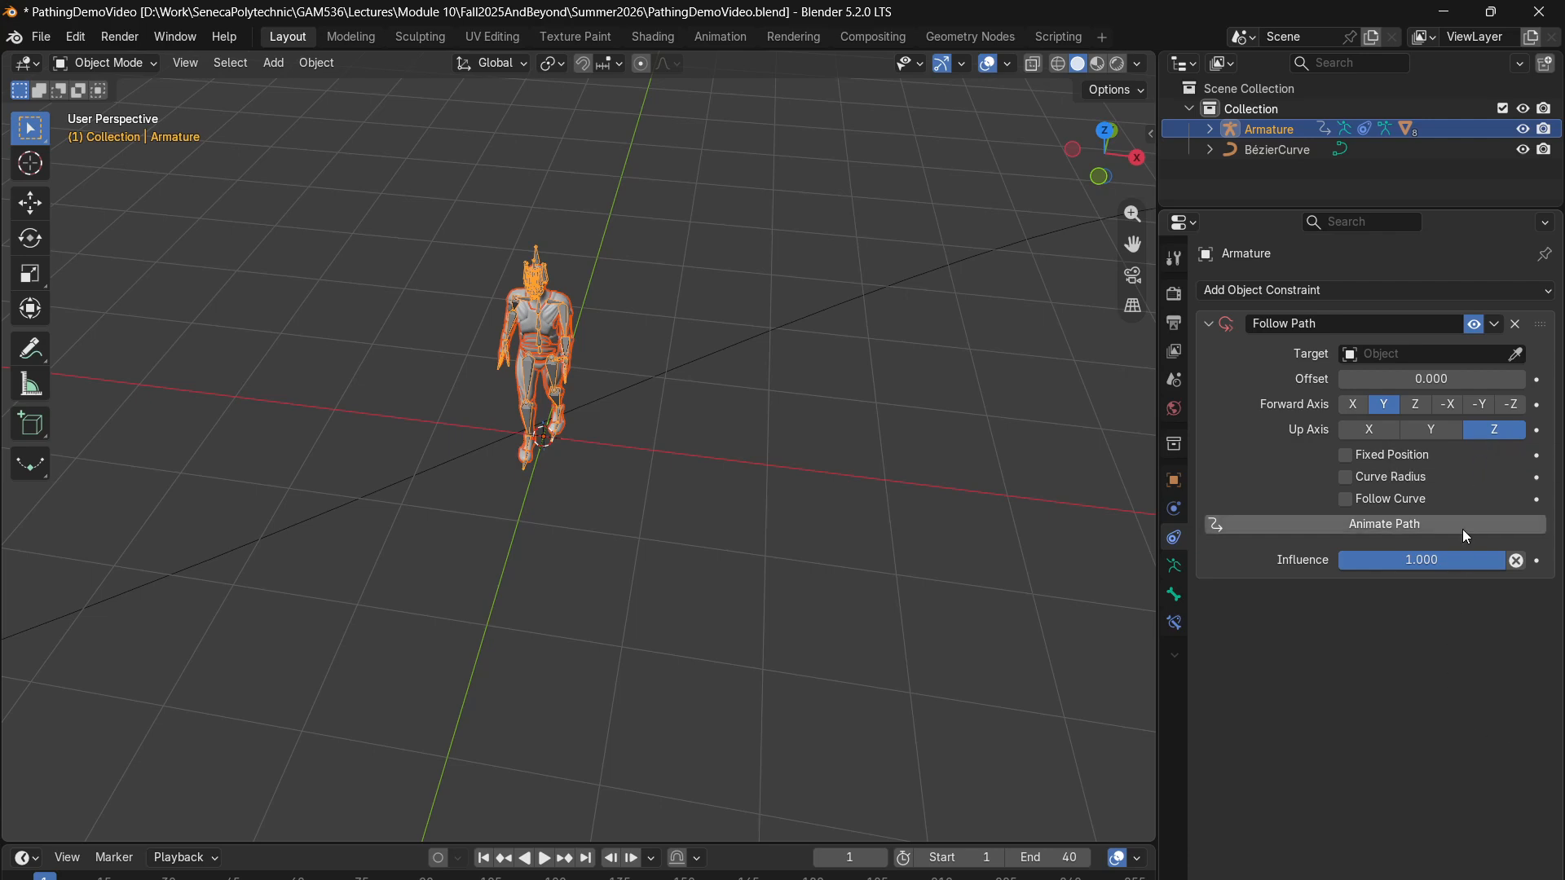
{"action": "left_click", "coordinate": [1357, 353]}
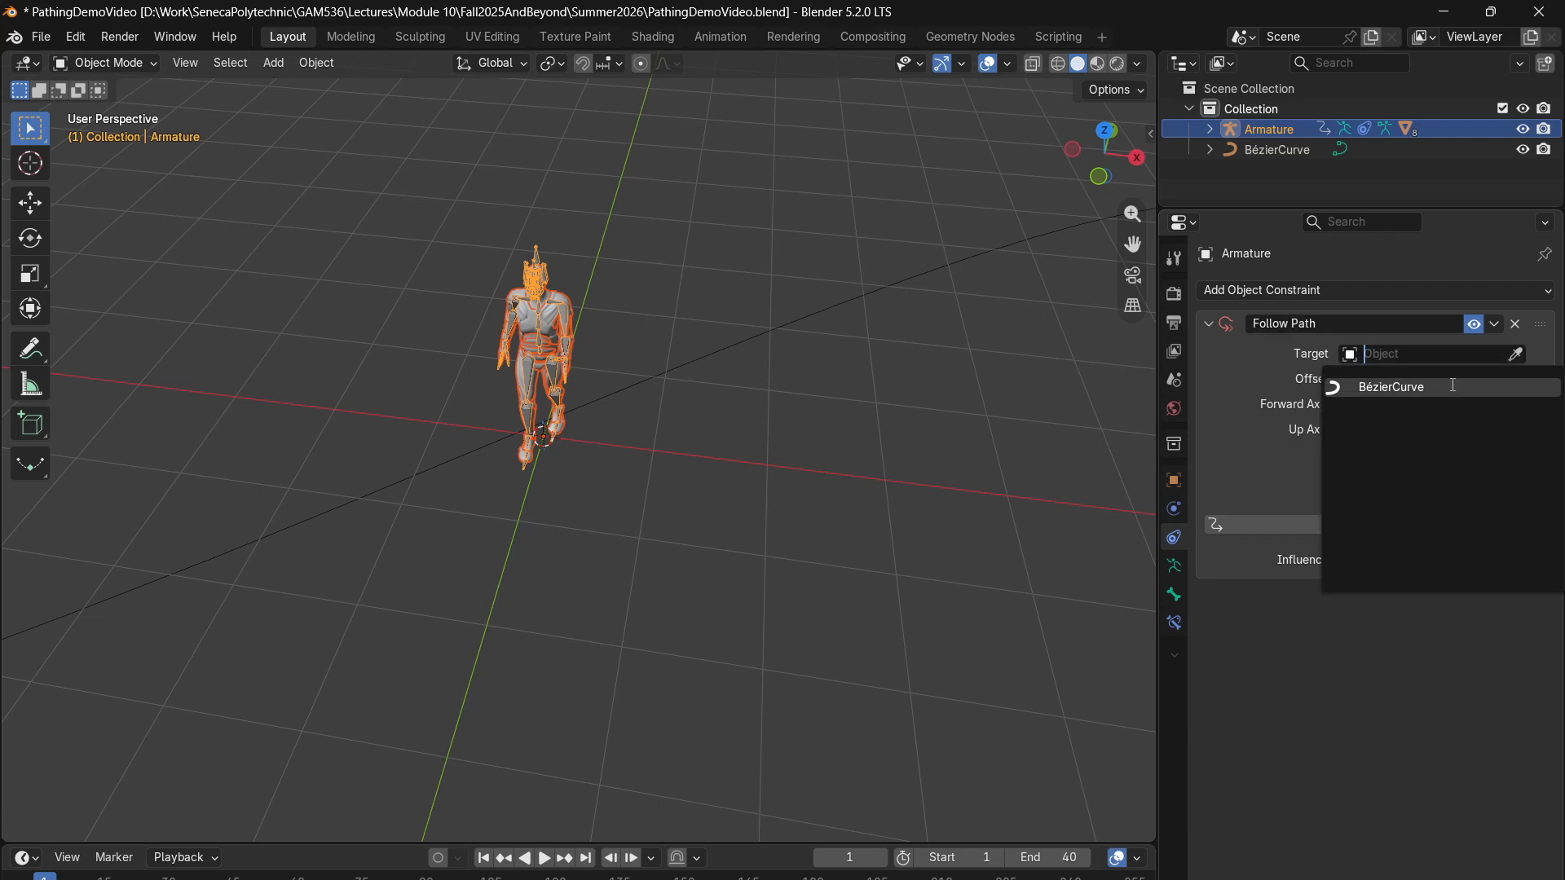
{"action": "left_click", "coordinate": [1422, 386]}
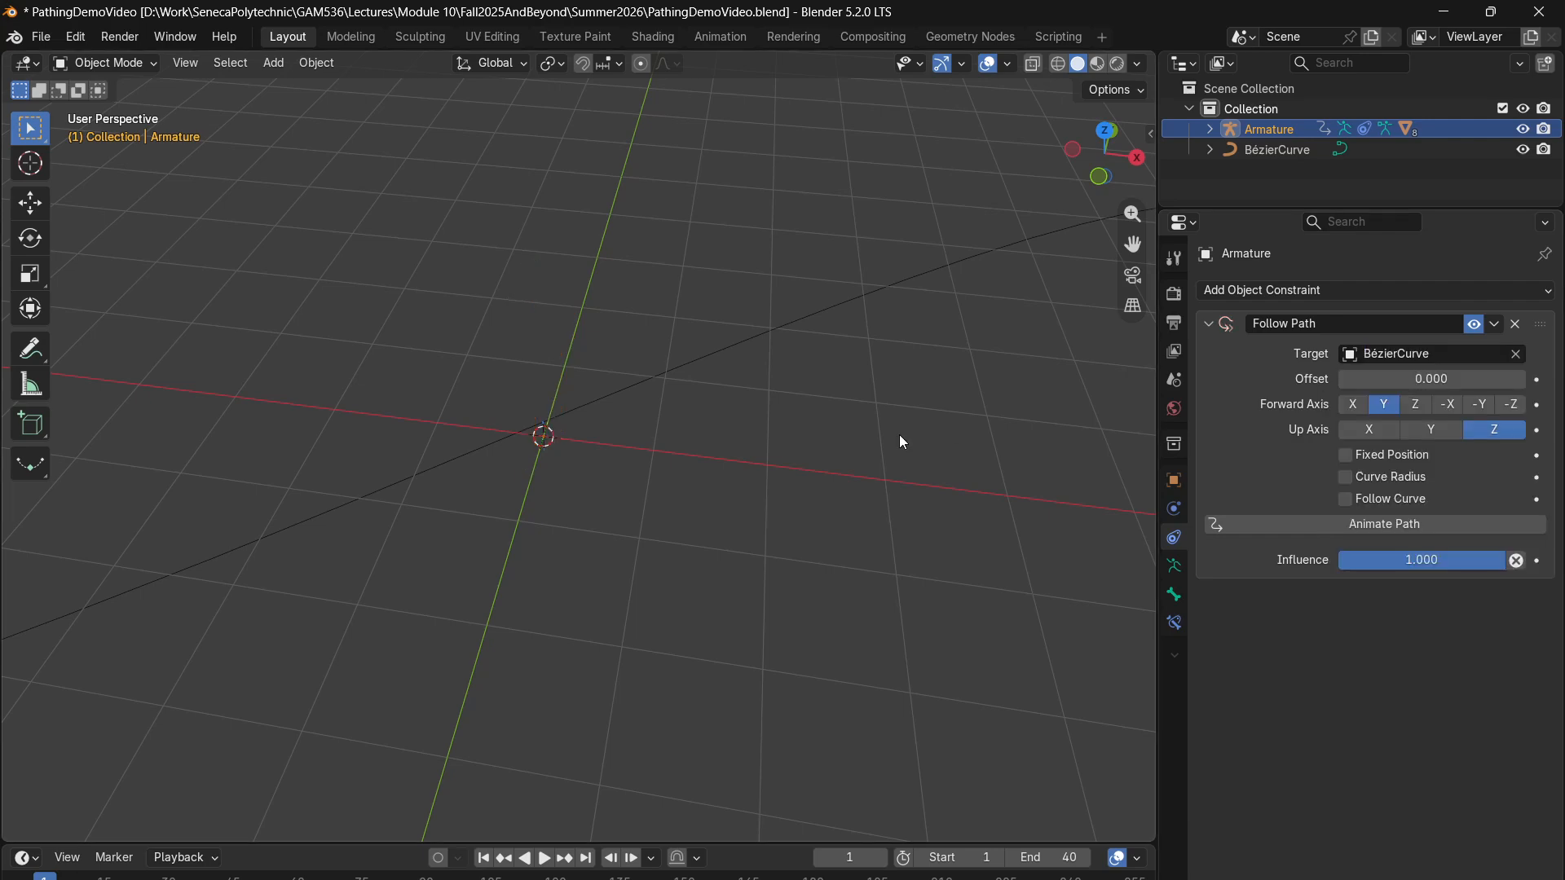
{"action": "scroll", "coordinate": [873, 484], "scroll_direction": "down", "scroll_amount": 4}
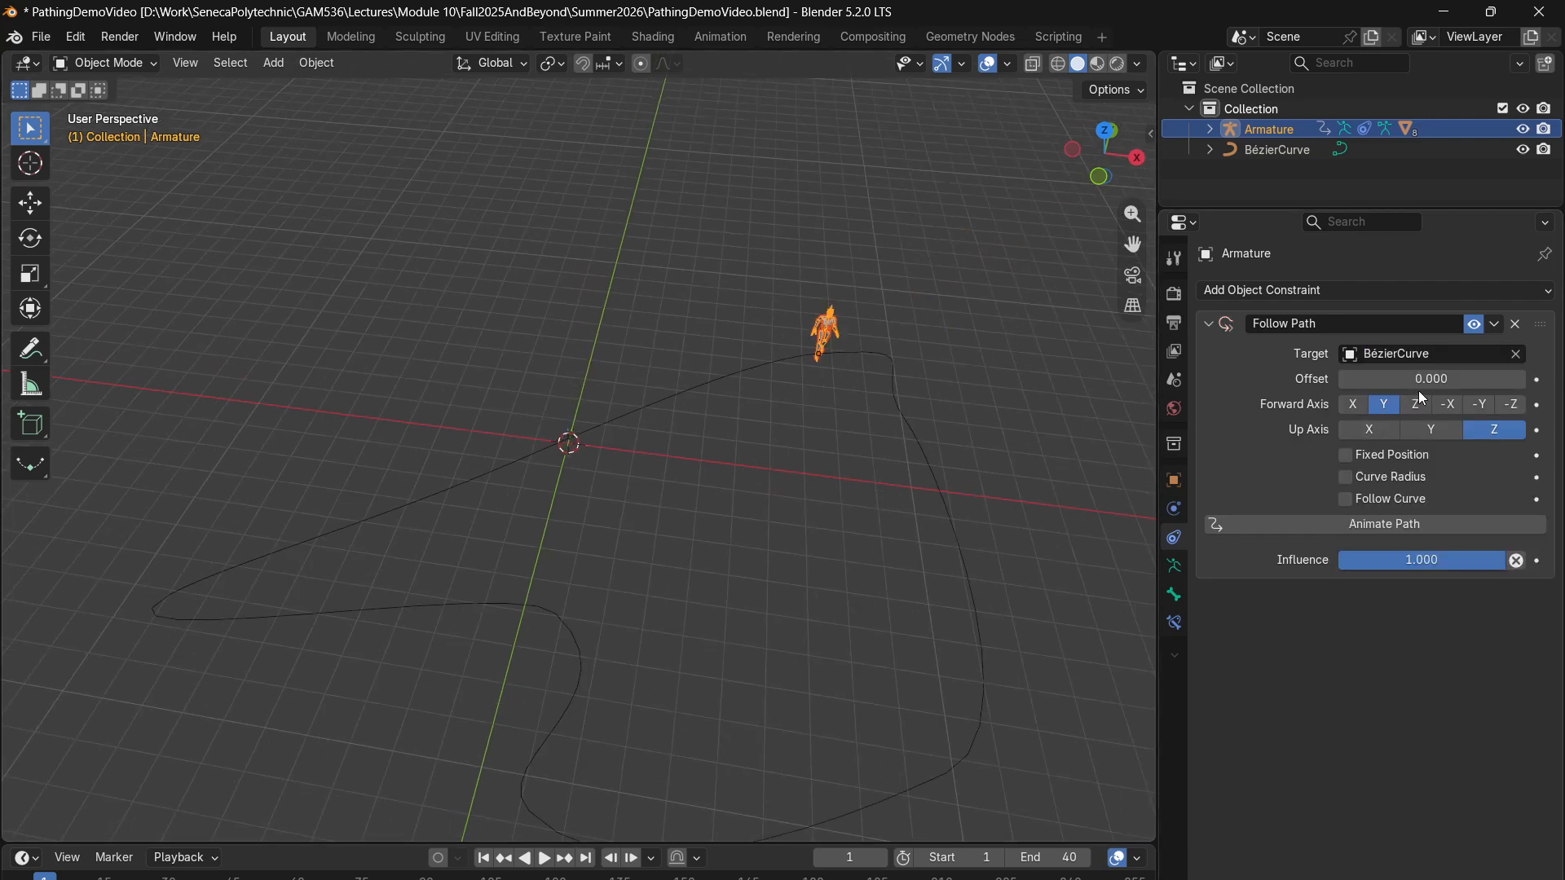
- Clear the Follow Path target and assign the BézierCurve again, examining where the character sits on the curve
{"action": "left_click", "coordinate": [1515, 354]}
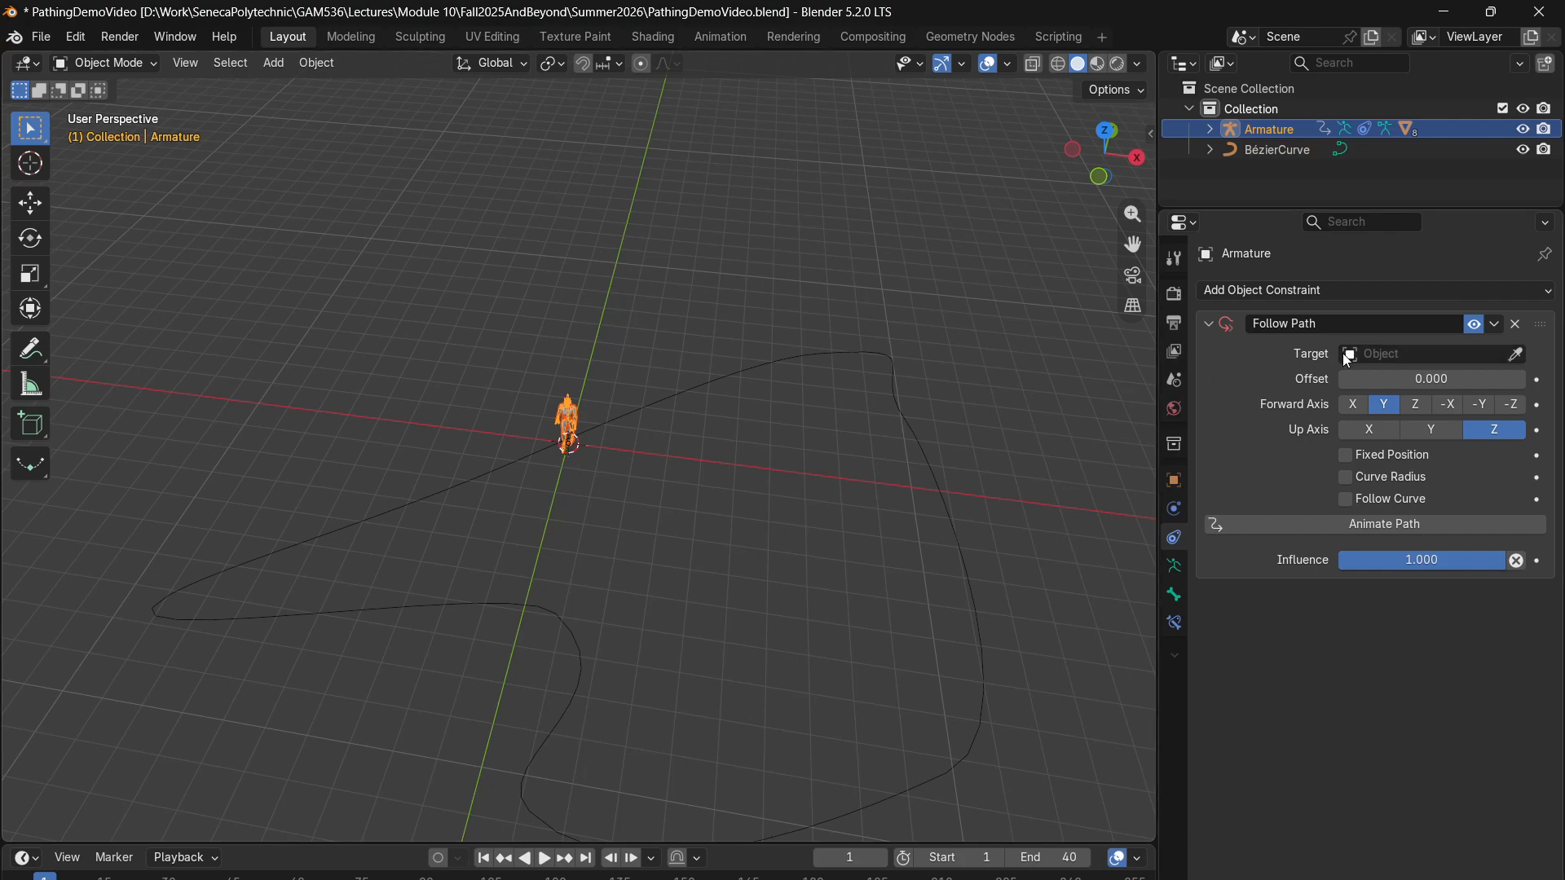
{"action": "left_click", "coordinate": [1377, 354]}
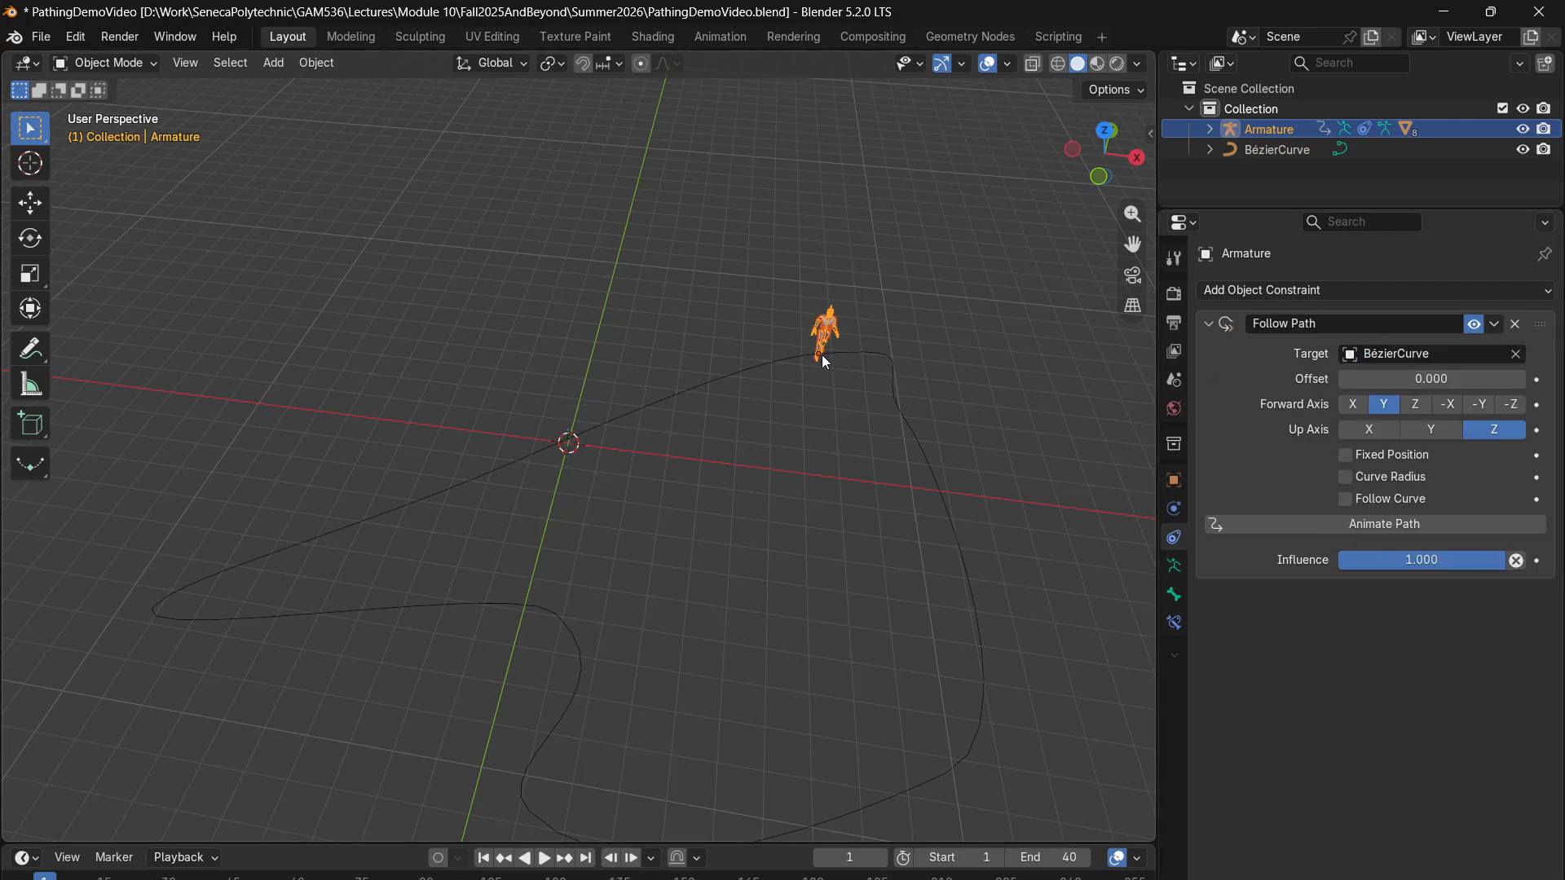
{"action": "scroll", "coordinate": [841, 371], "scroll_direction": "up", "scroll_amount": 1}
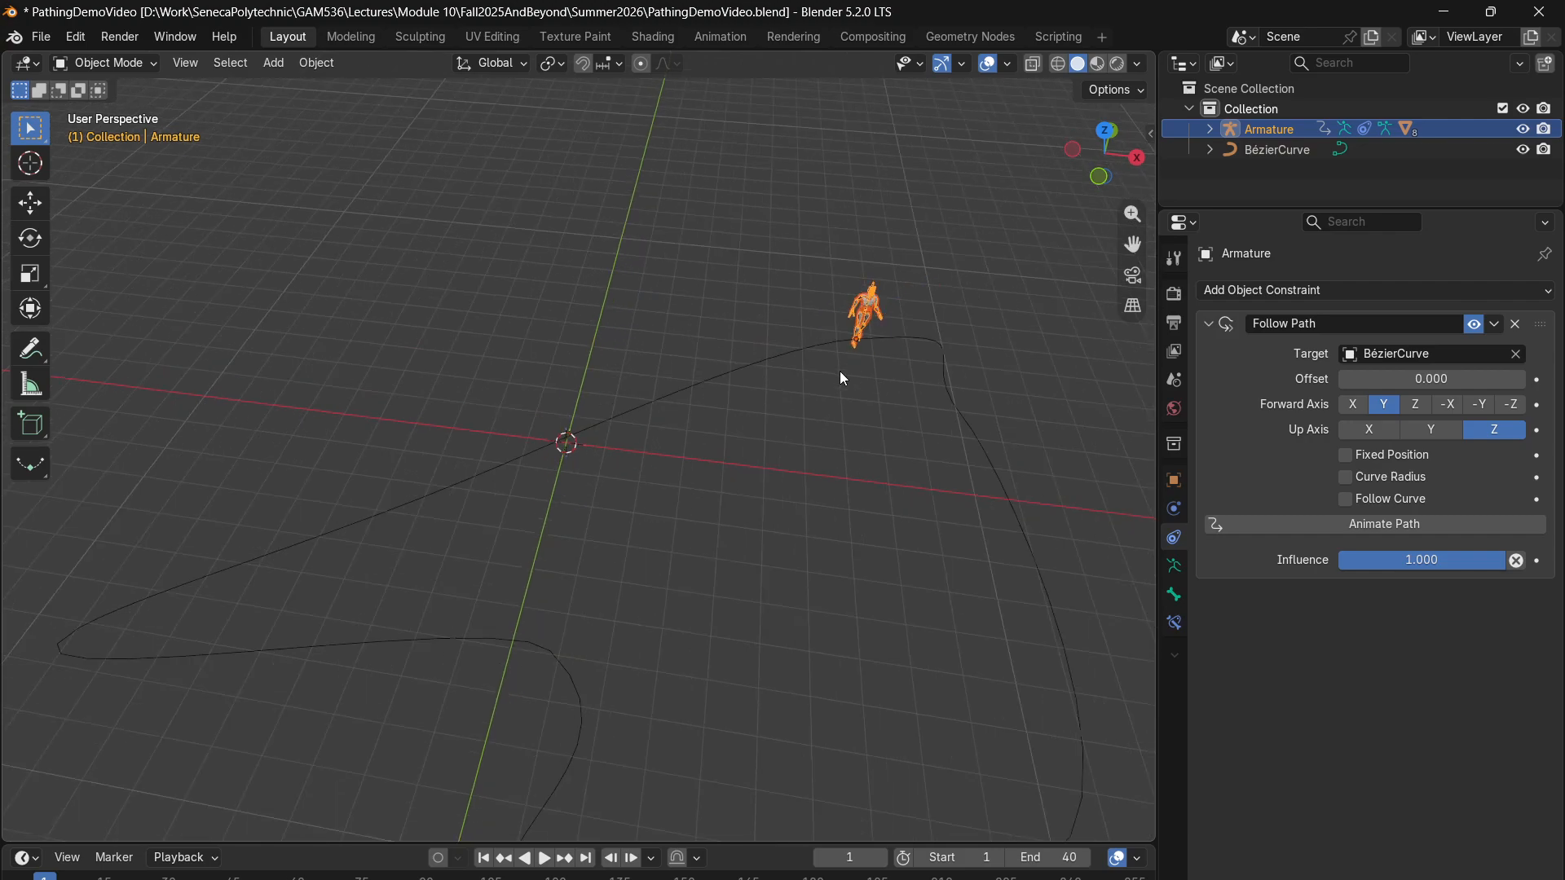
{"action": "scroll", "coordinate": [840, 371], "scroll_direction": "down", "scroll_amount": 2}
{"action": "middle_click_drag", "start_coordinate": [818, 371], "coordinate": [709, 262]}
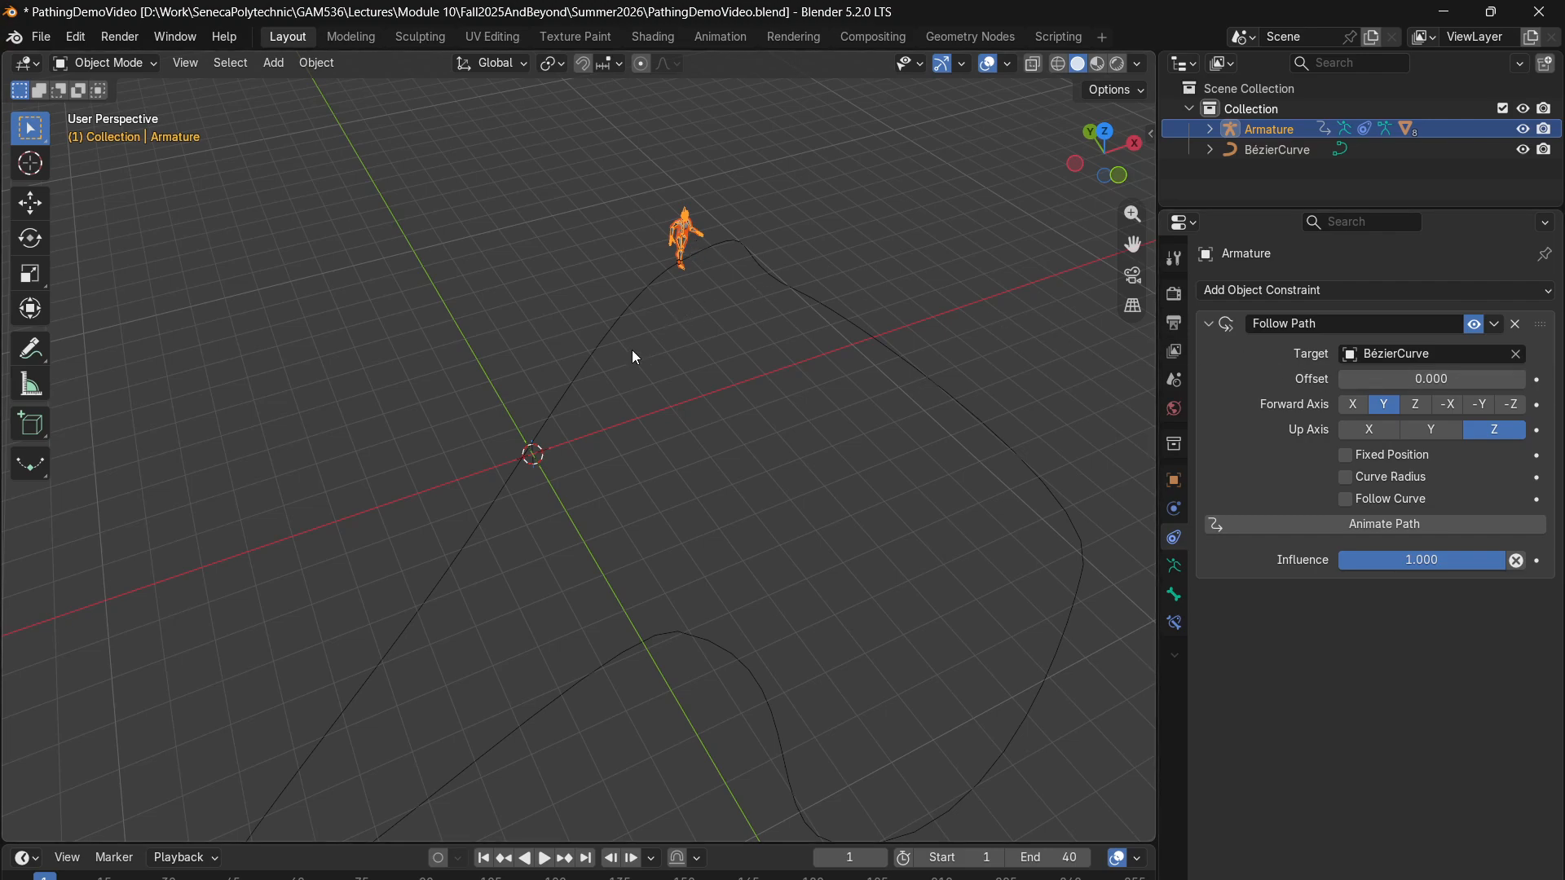
- Play the animation repeatedly from the start to check the character's motion on the curve, returning to frame 1
{"action": "mouse_move", "coordinate": [45, 876]}
{"action": "left_mouse_down"}
{"action": "mouse_move", "coordinate": [99, 876]}
{"action": "mouse_move", "coordinate": [39, 876]}
{"action": "left_mouse_up"}
{"action": "key", "text": "space"}
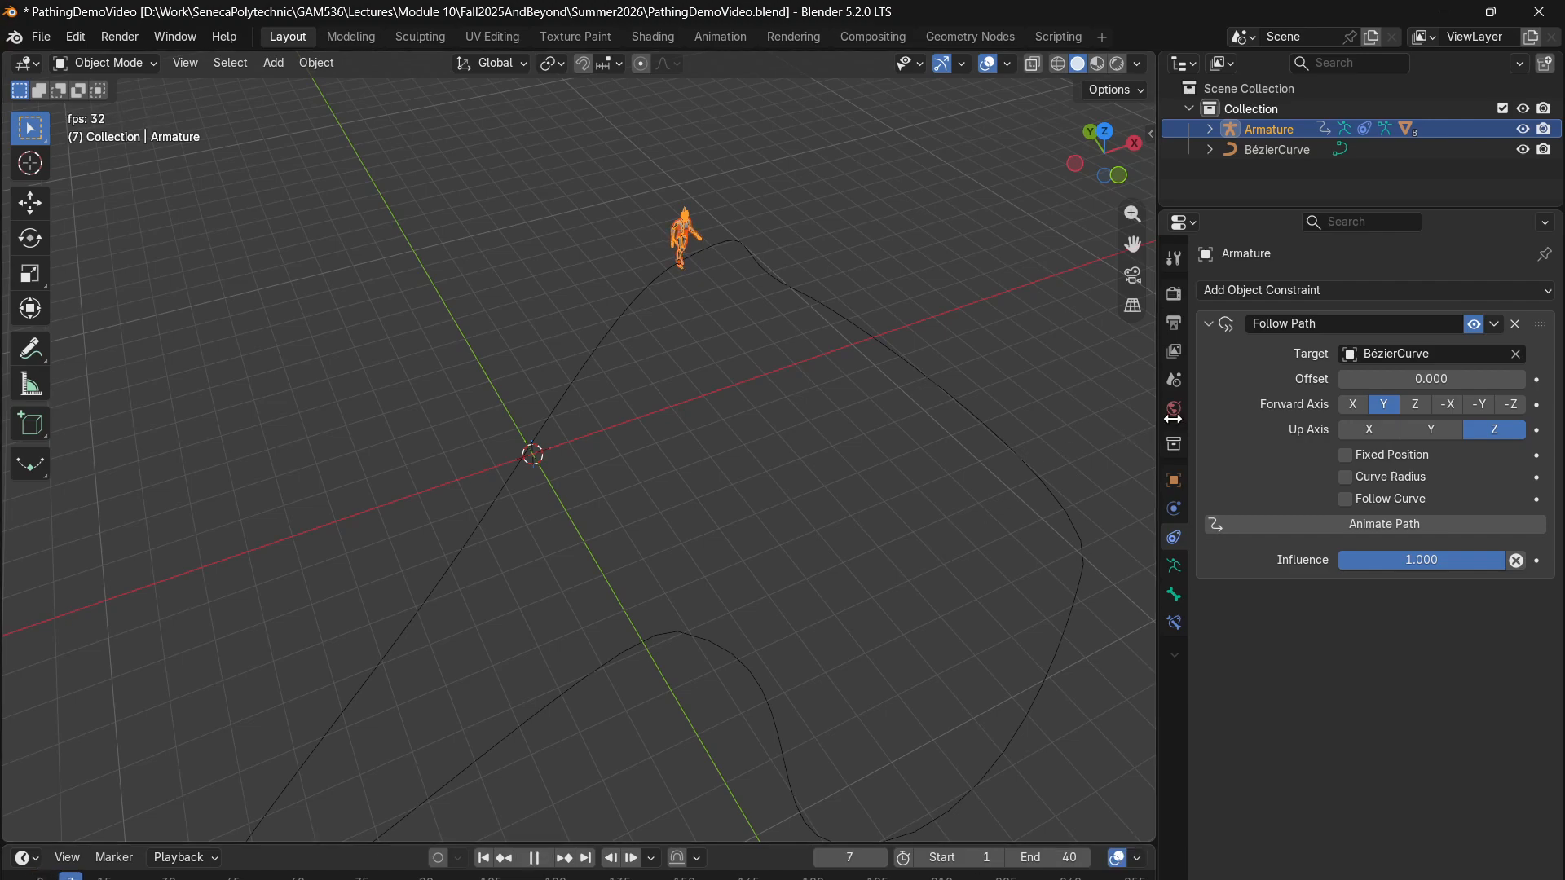
{"action": "key", "text": "space"}
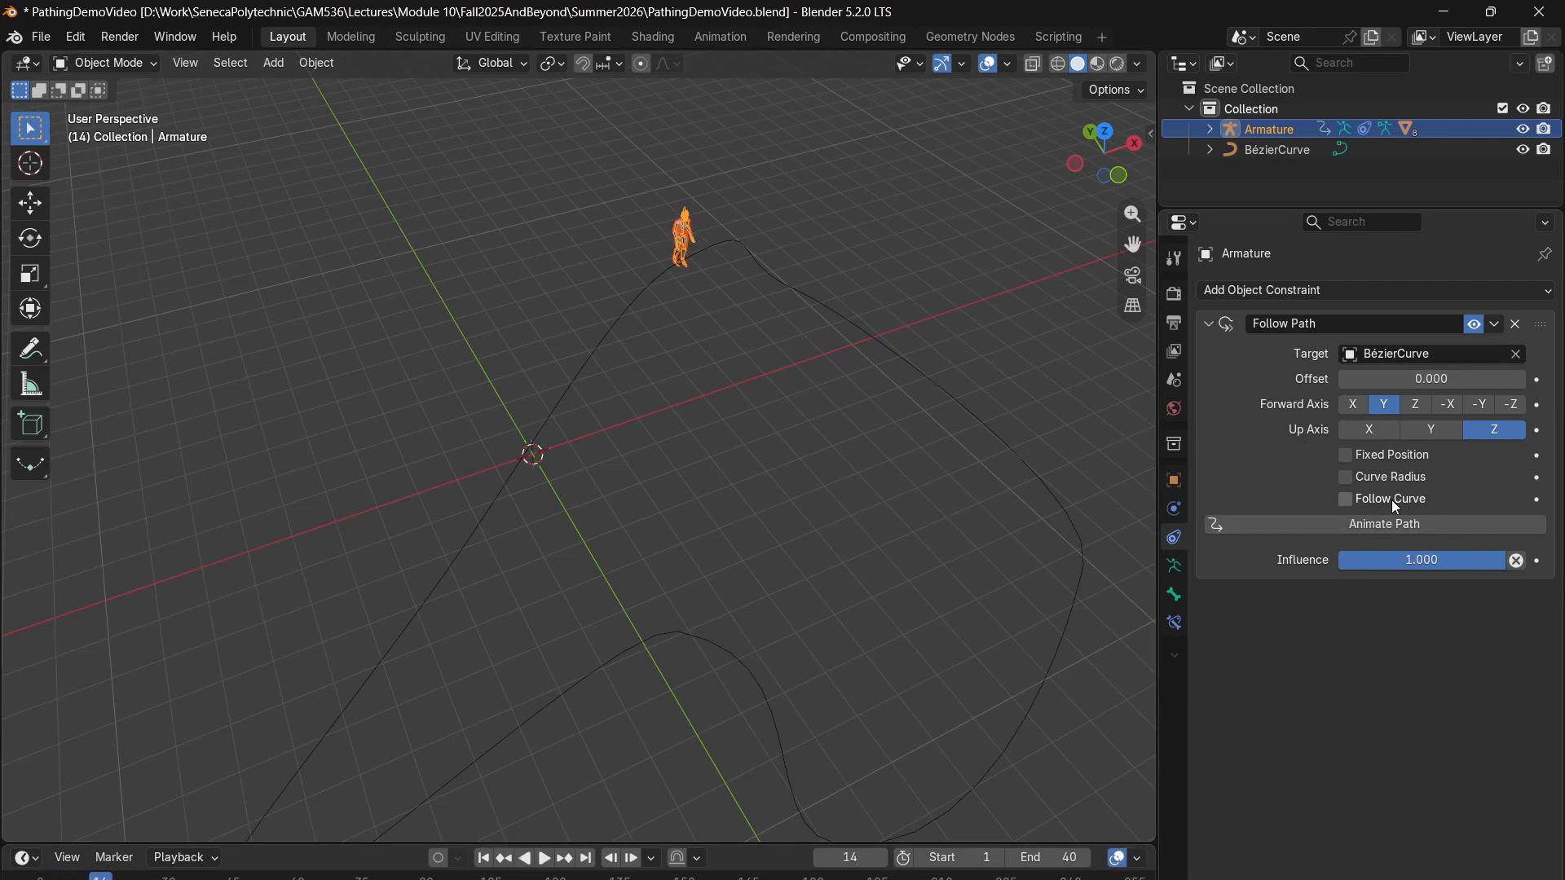
{"action": "left_click_drag", "start_coordinate": [100, 876], "coordinate": [40, 876]}
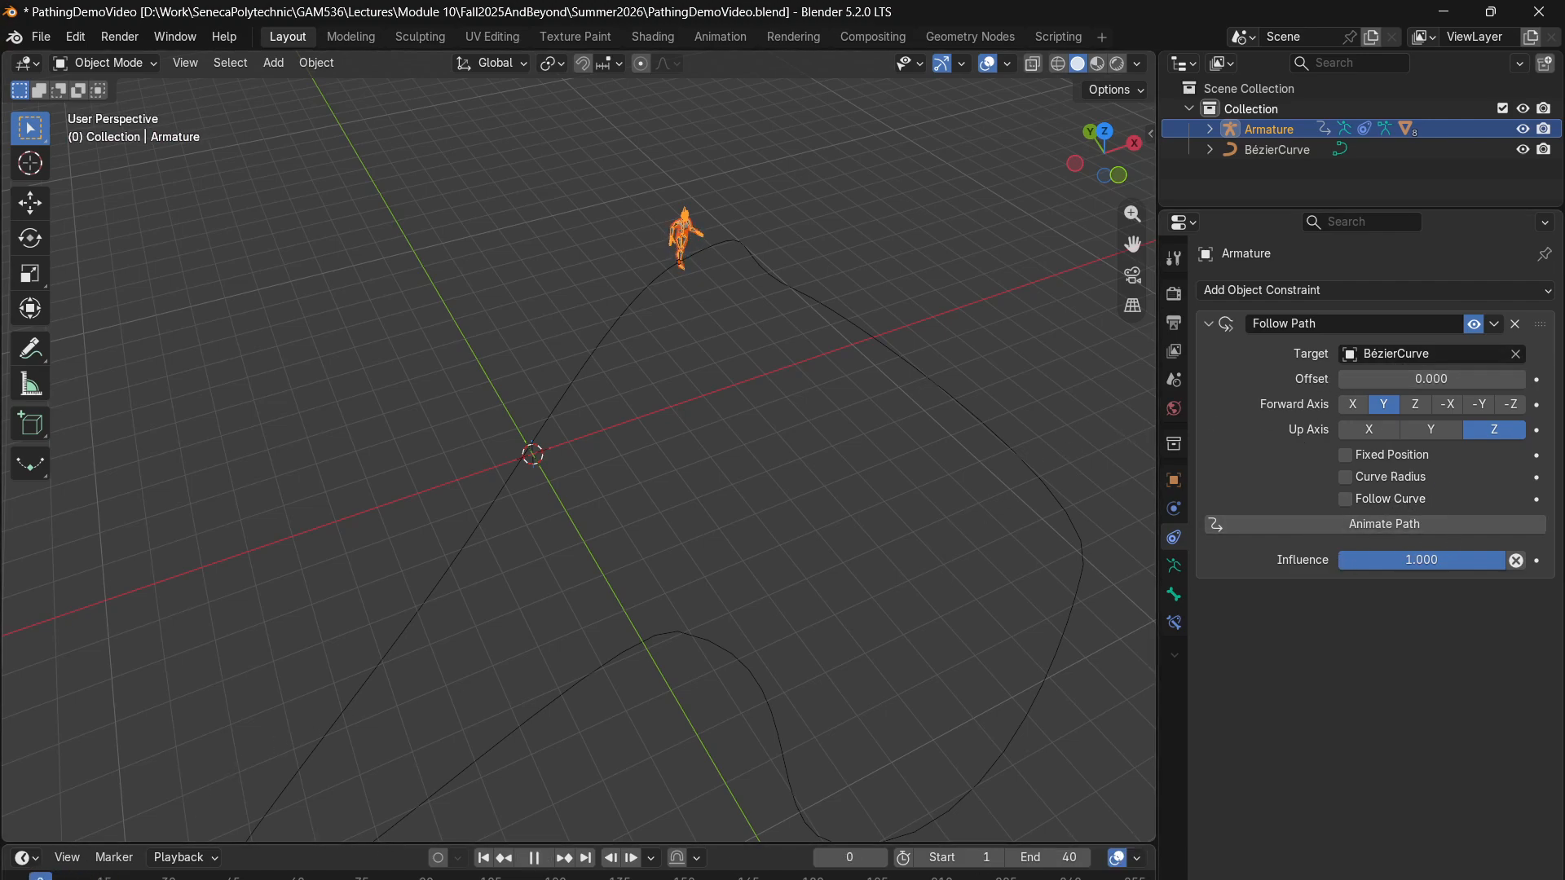
{"action": "key", "text": "space"}
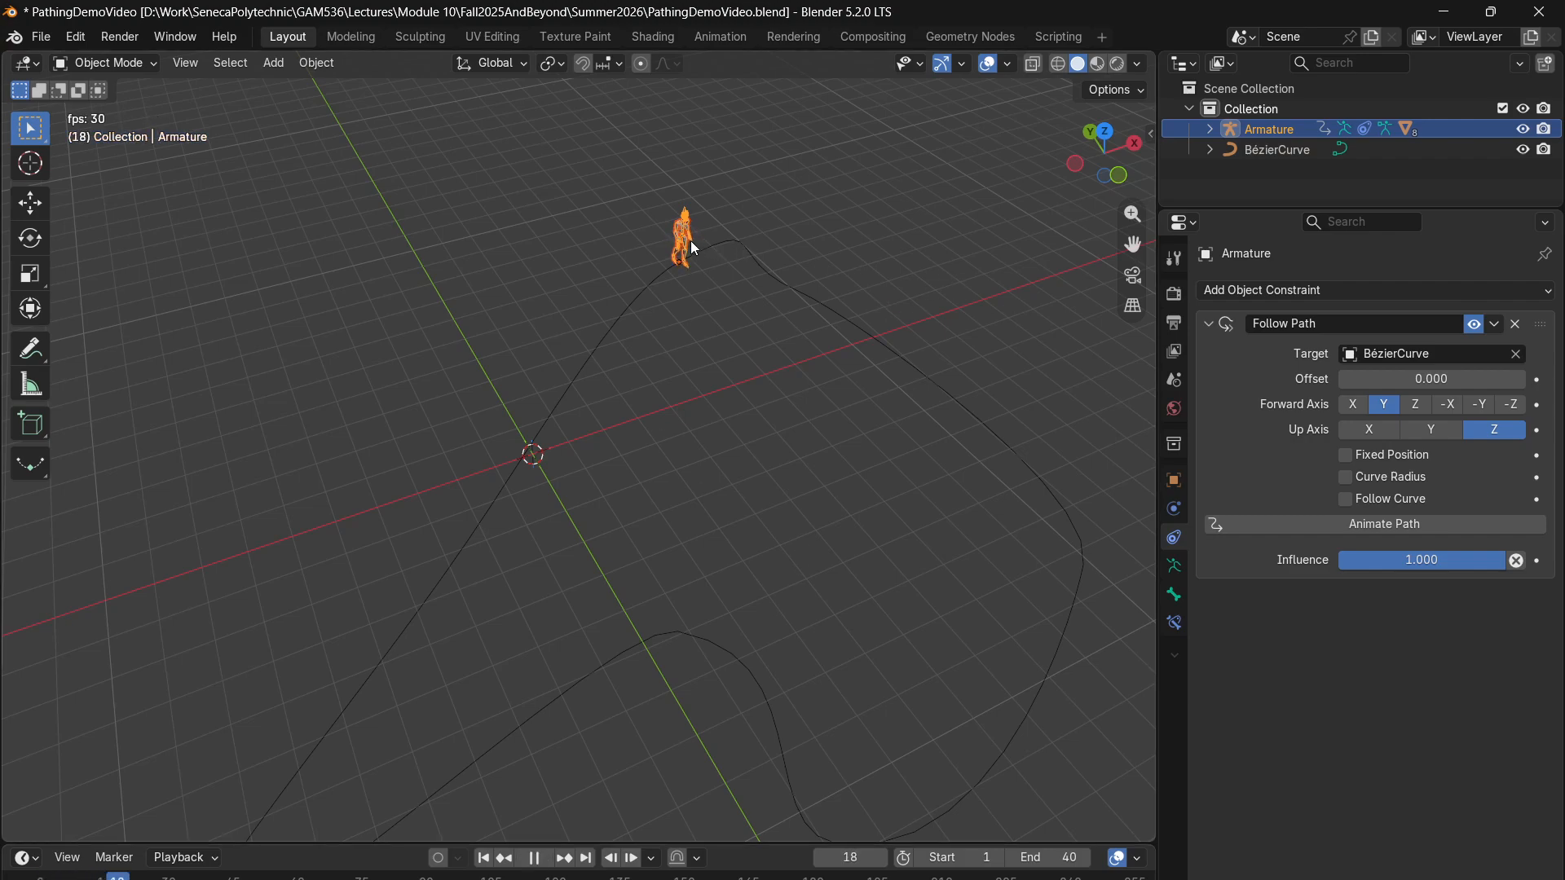
{"action": "key", "text": "space"}
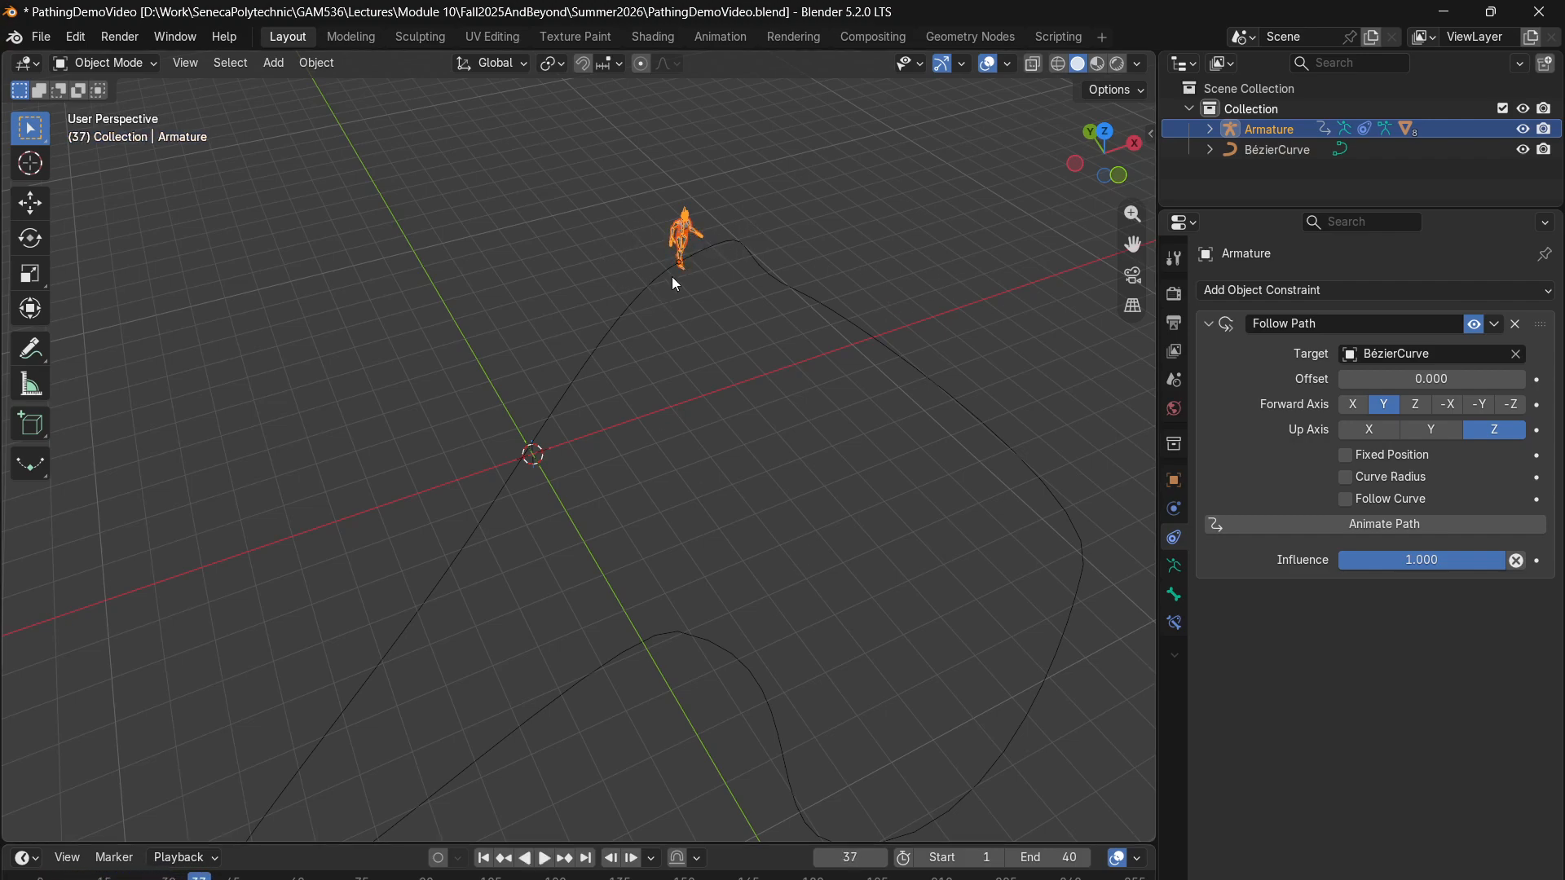
{"action": "key", "text": "shift+Left"}
{"action": "key", "text": "space"}
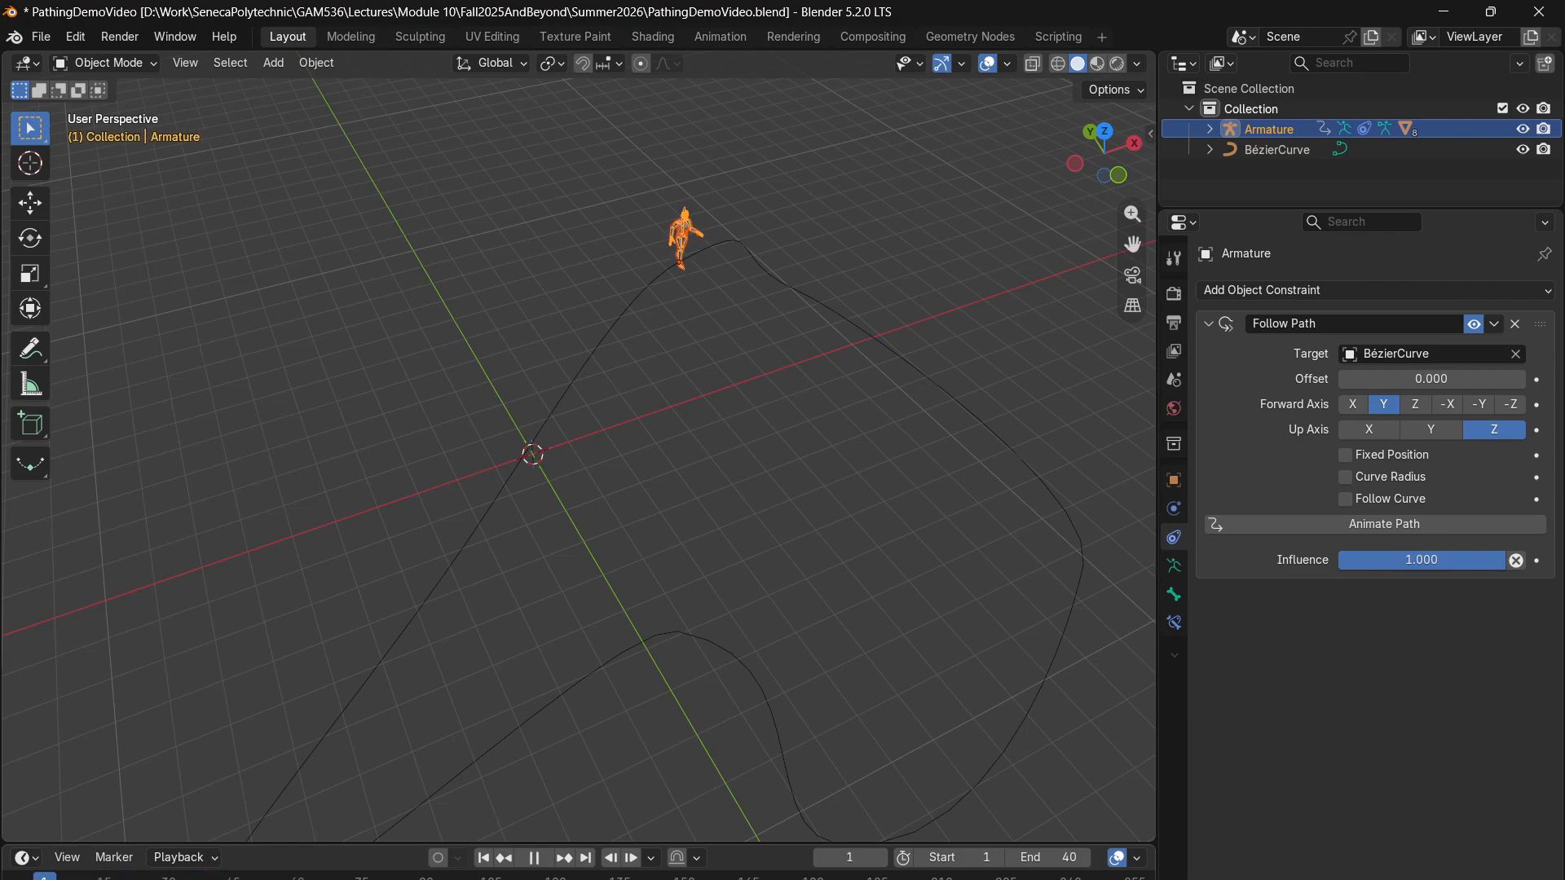
{"action": "key", "text": "space"}
- Enable Follow Curve on the Armature's Follow Path constraint and set its Forward Axis to -Y, comparing it with Y
{"action": "left_click", "coordinate": [1345, 500]}
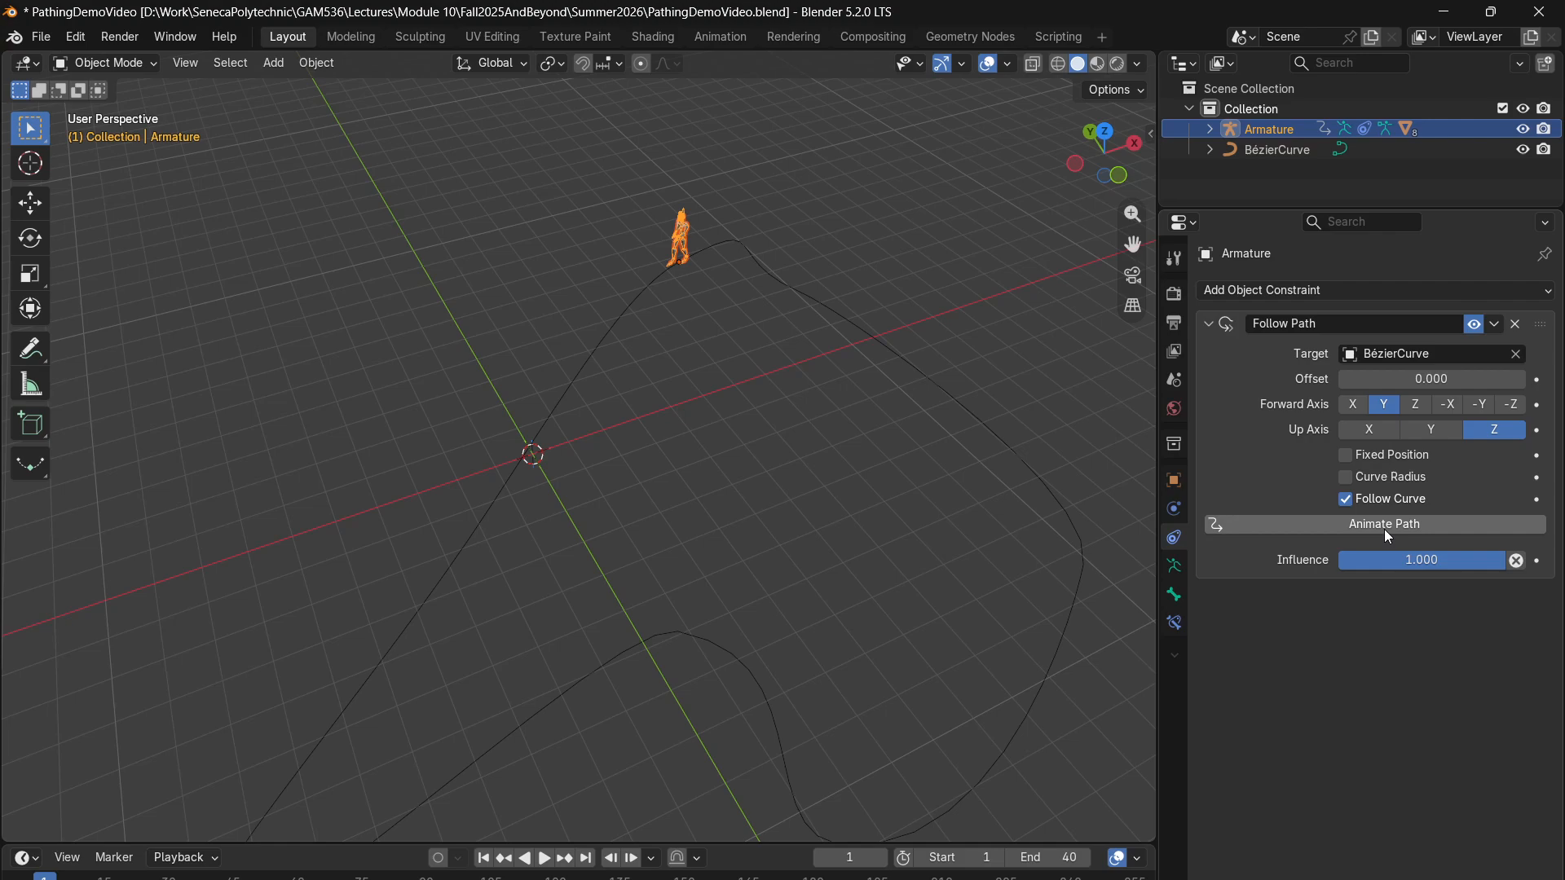
{"action": "scroll", "coordinate": [709, 221], "scroll_direction": "up", "scroll_amount": 3}
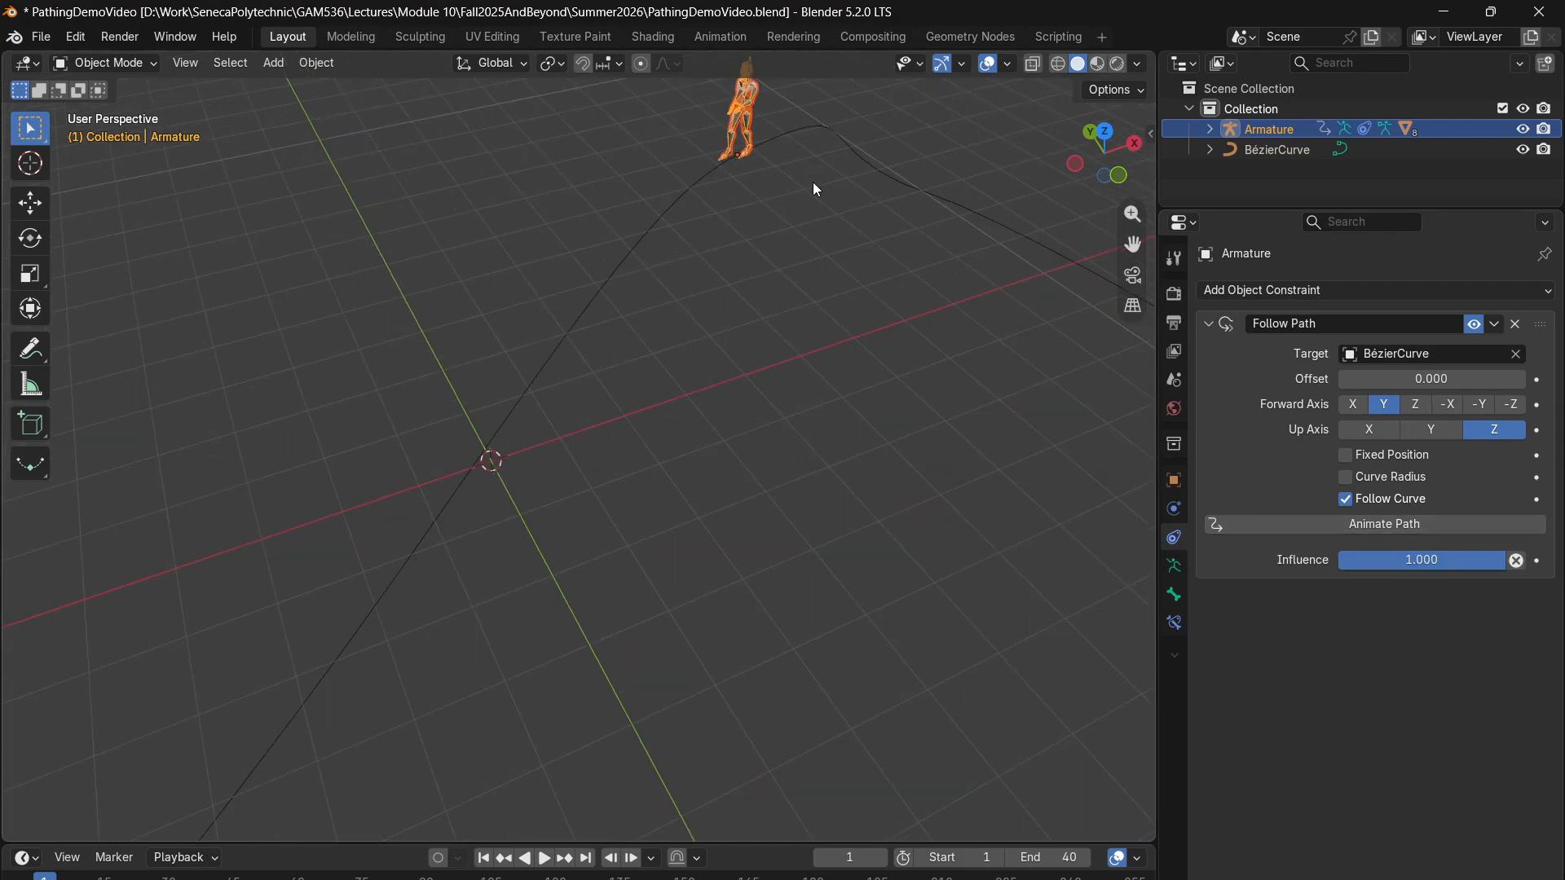
{"action": "left_click", "coordinate": [1479, 405]}
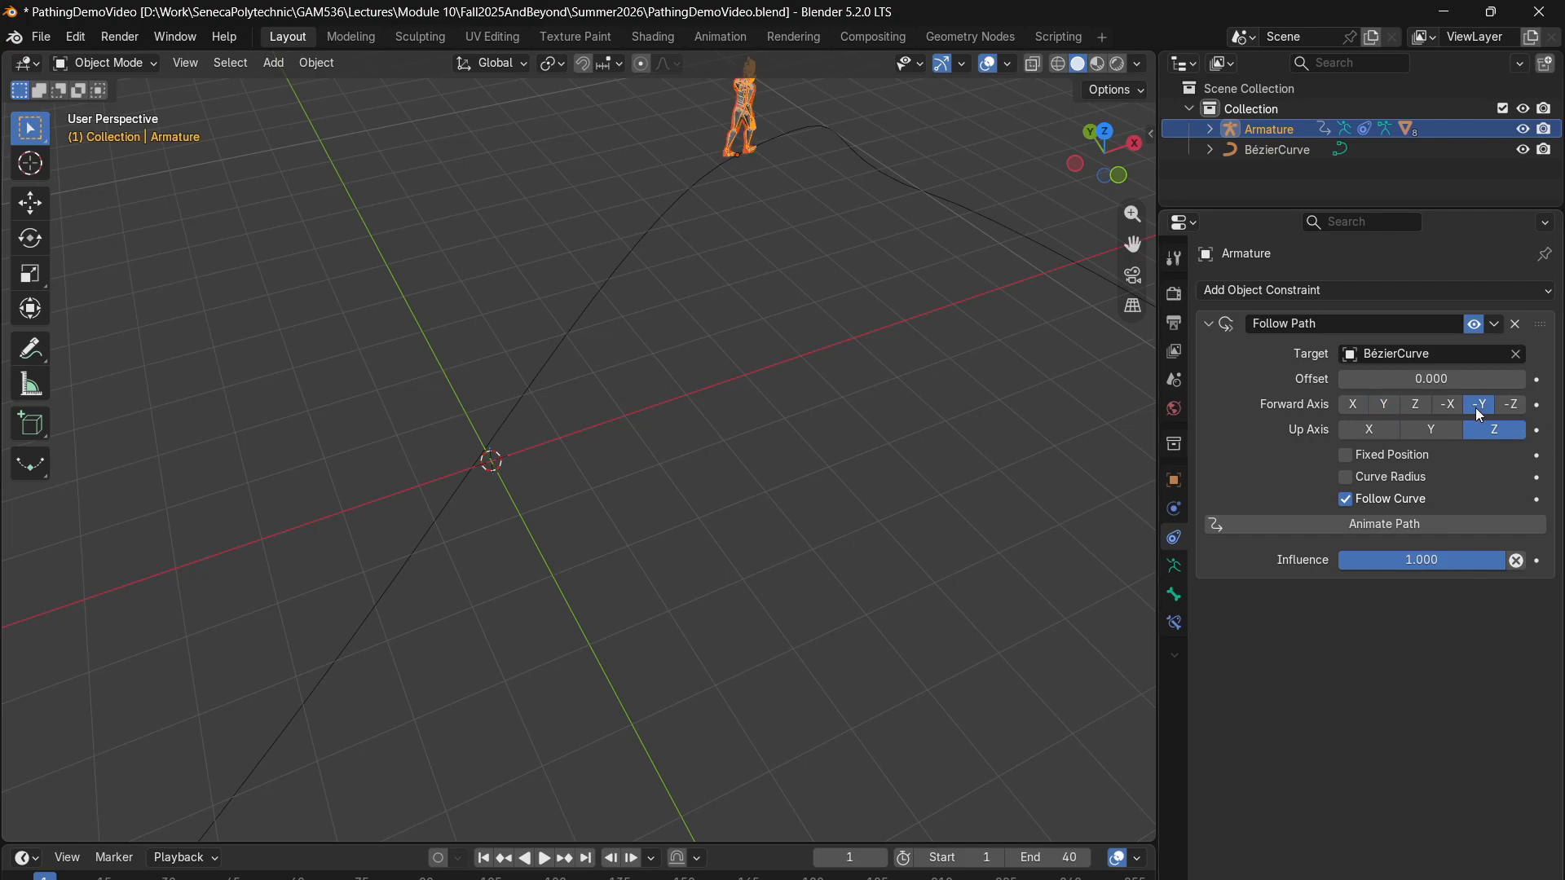
{"action": "scroll", "coordinate": [734, 301], "scroll_direction": "down", "scroll_amount": 4}
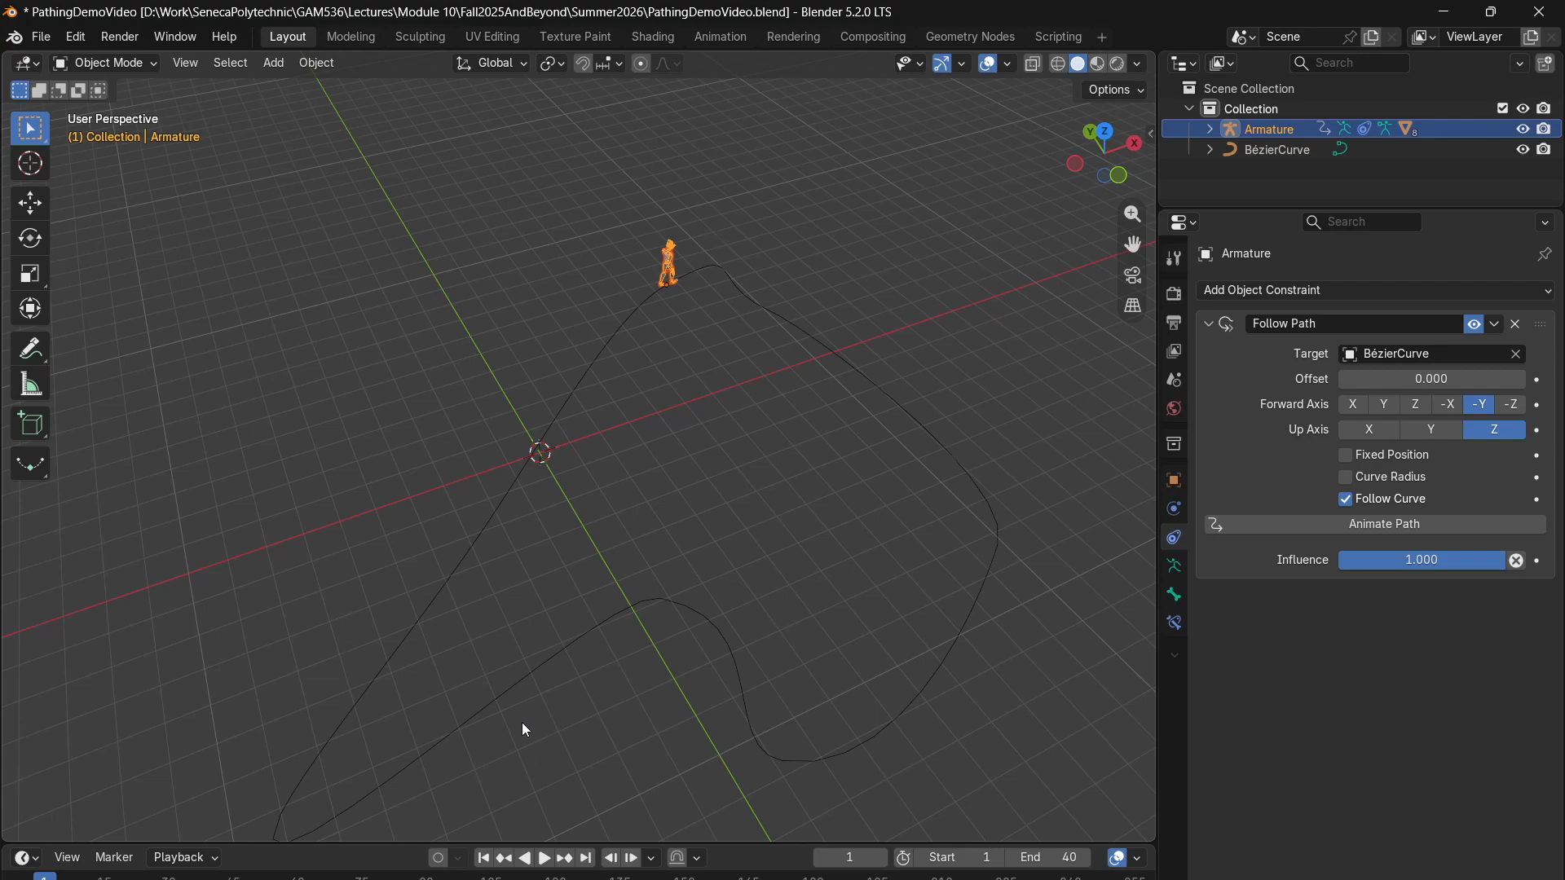
{"action": "left_click", "coordinate": [1397, 408]}
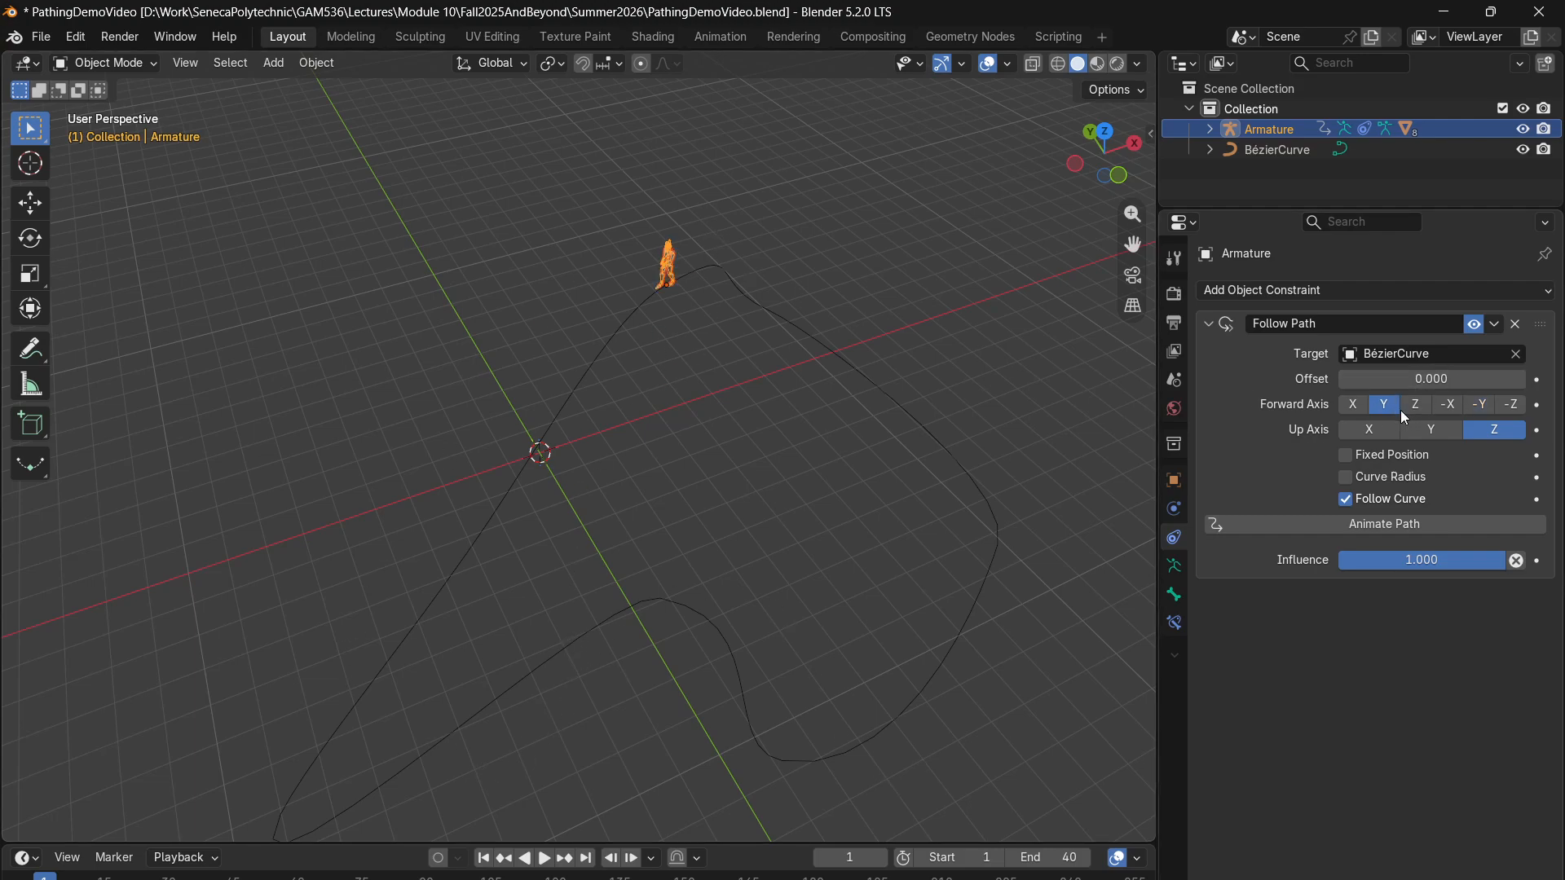
{"action": "left_click", "coordinate": [1492, 407]}
- Play the character's motion along the path, set the timeline's end frame to 100, and resume playback
{"action": "key", "text": "space"}
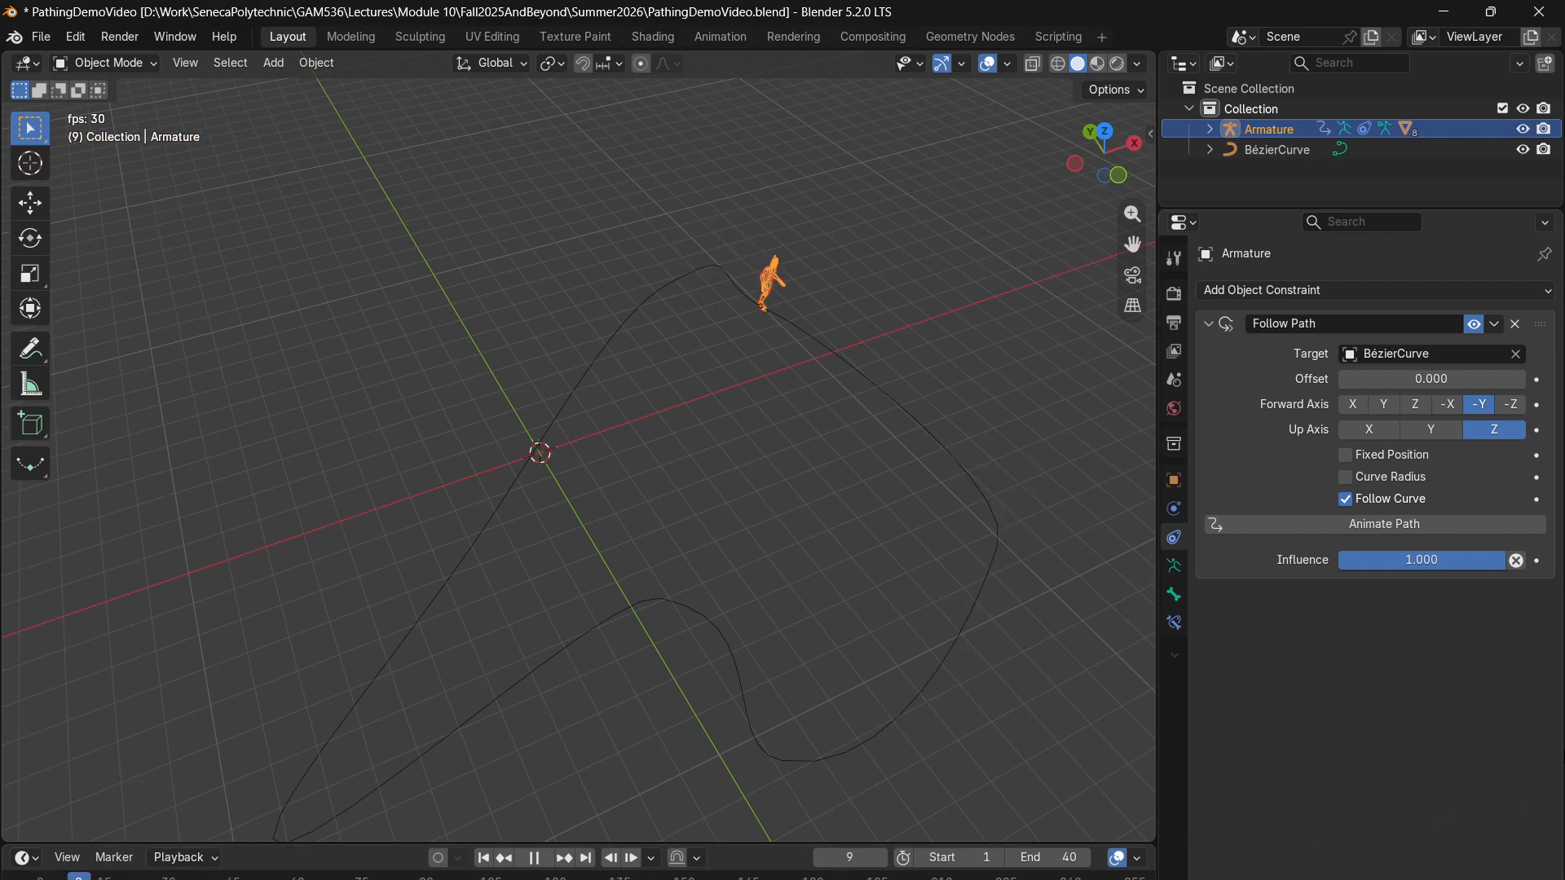
{"action": "left_click", "coordinate": [534, 857]}
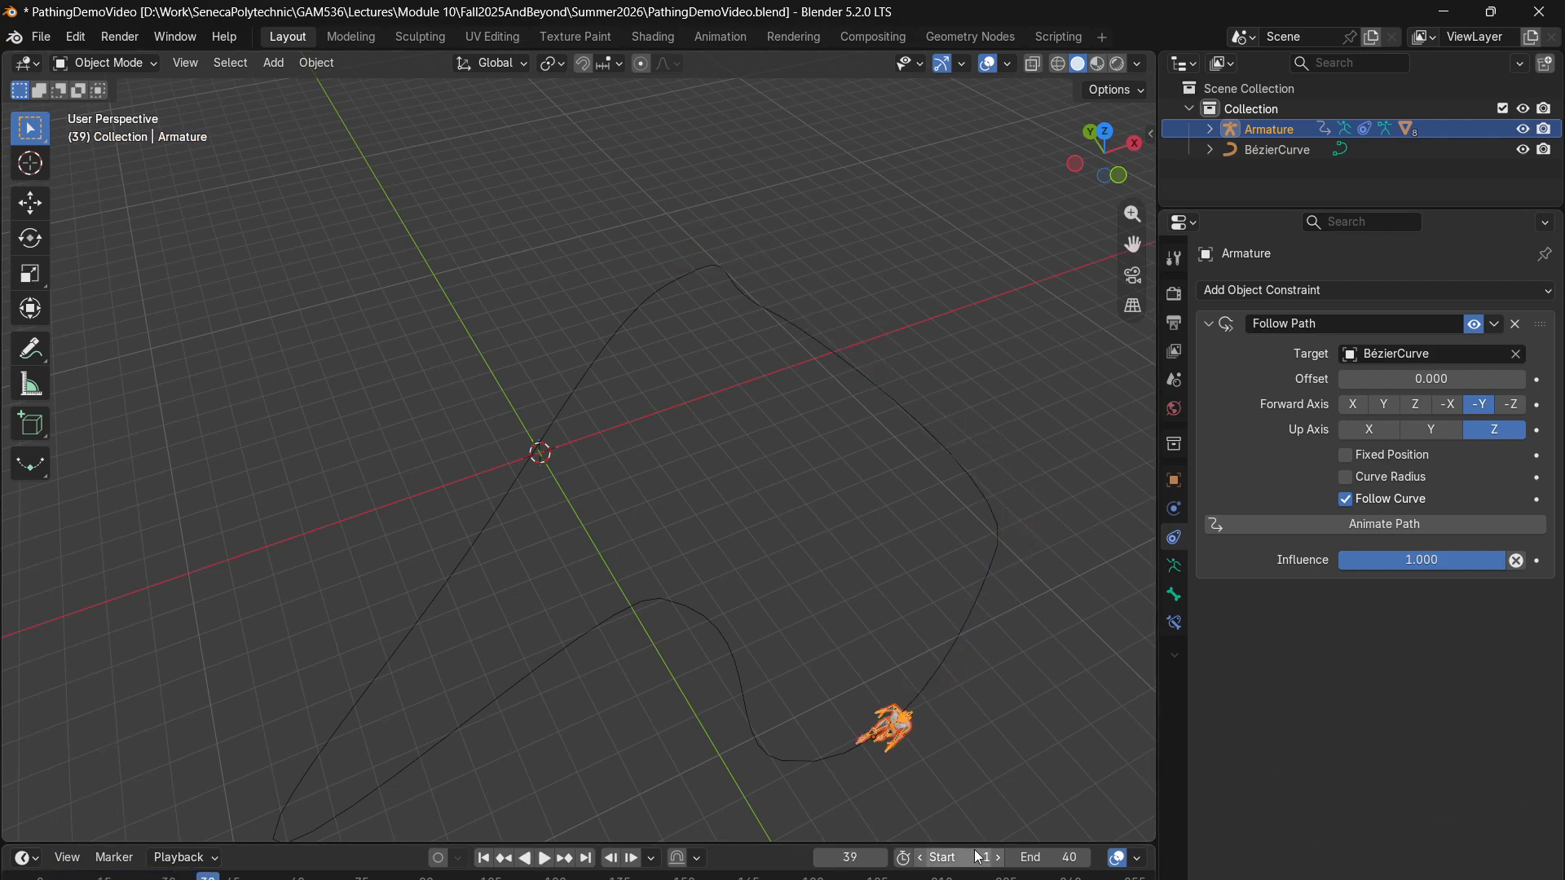
{"action": "left_click", "coordinate": [1052, 857]}
{"action": "type", "text": "100"}
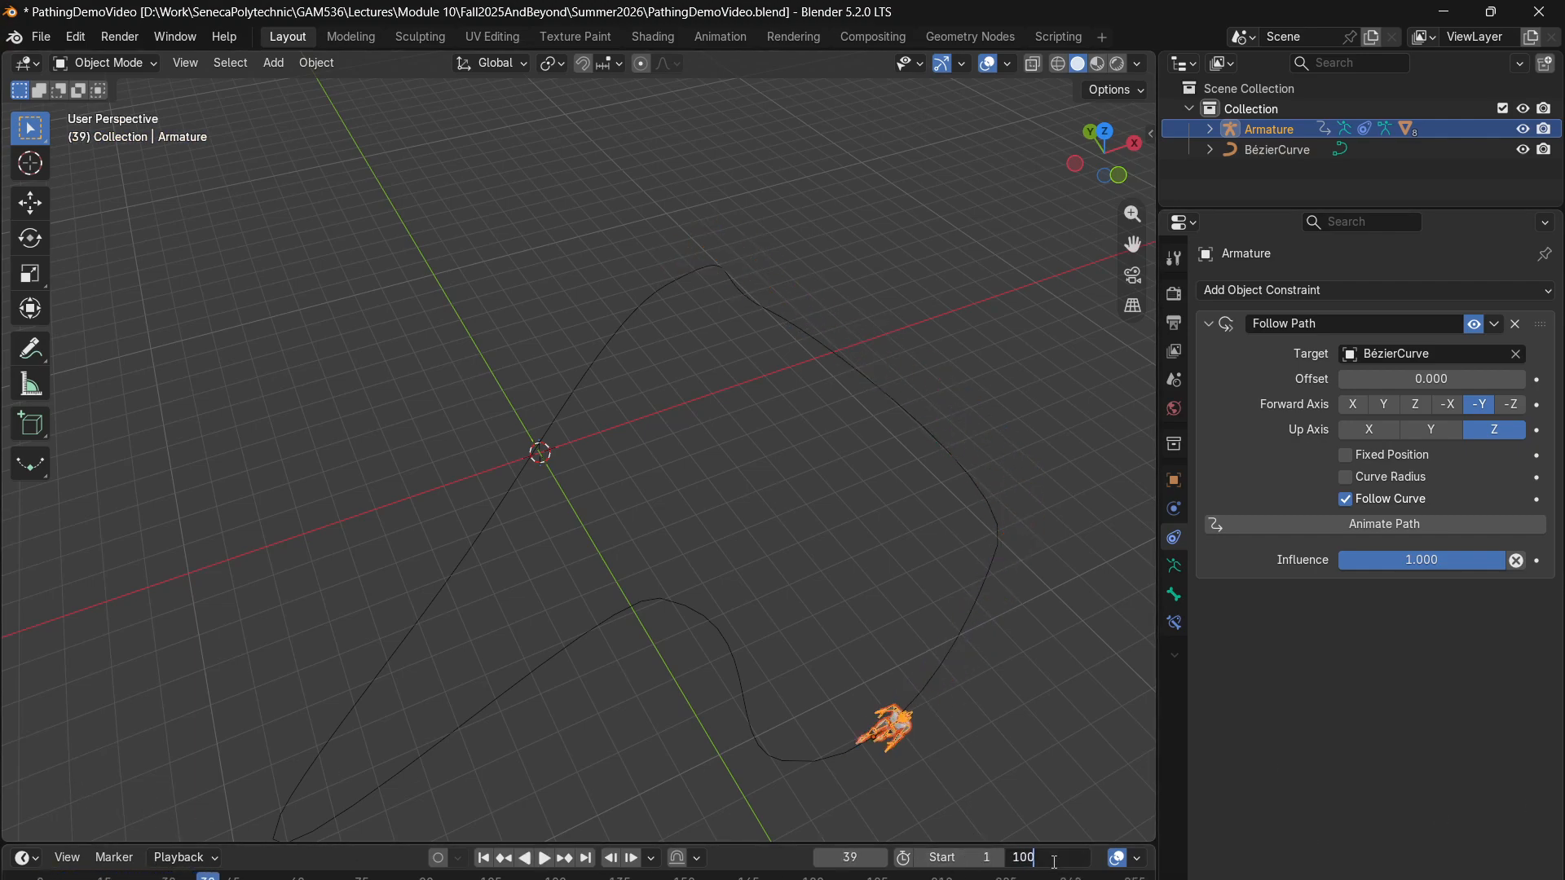
{"action": "key", "text": "Return"}
{"action": "key", "text": "space"}
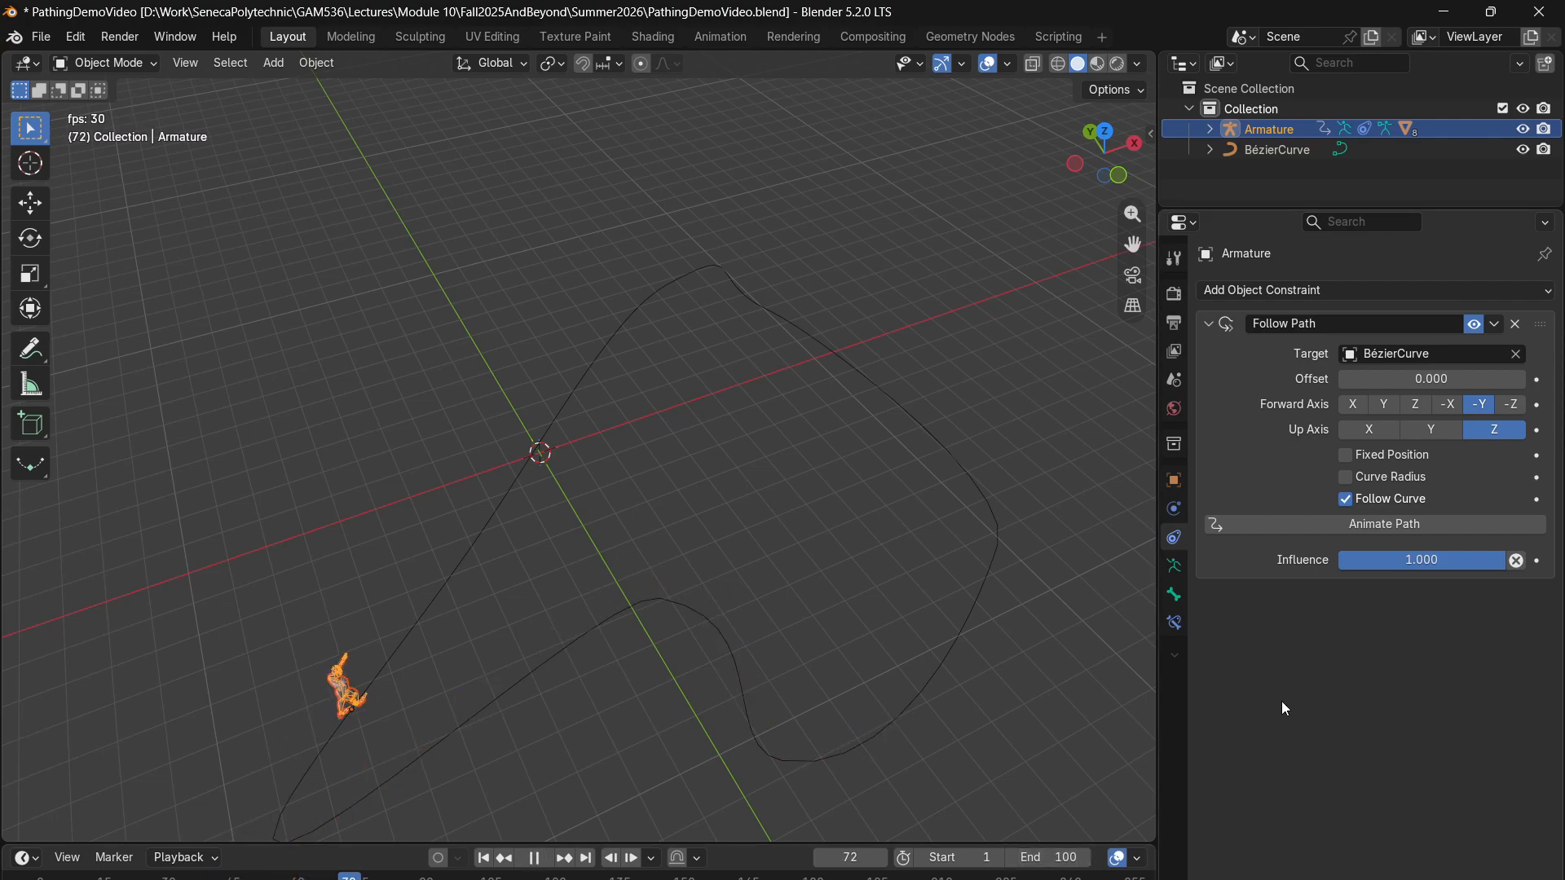
- Select the BézierCurve and expand the Path Animation settings in its object data properties
{"action": "right_click", "coordinate": [1249, 600]}
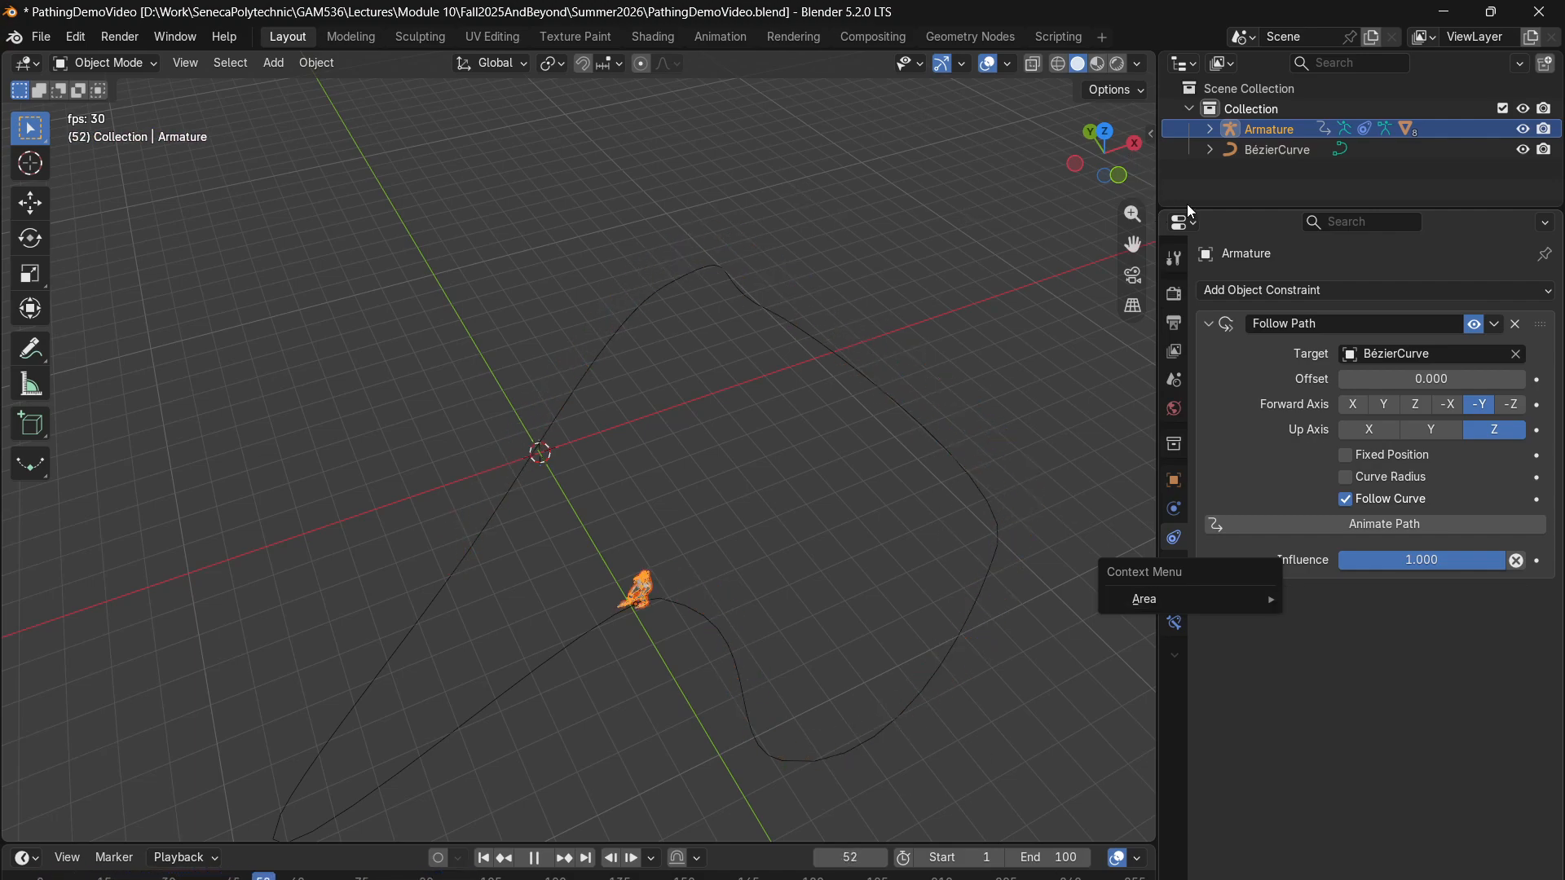
{"action": "left_click", "coordinate": [1291, 153]}
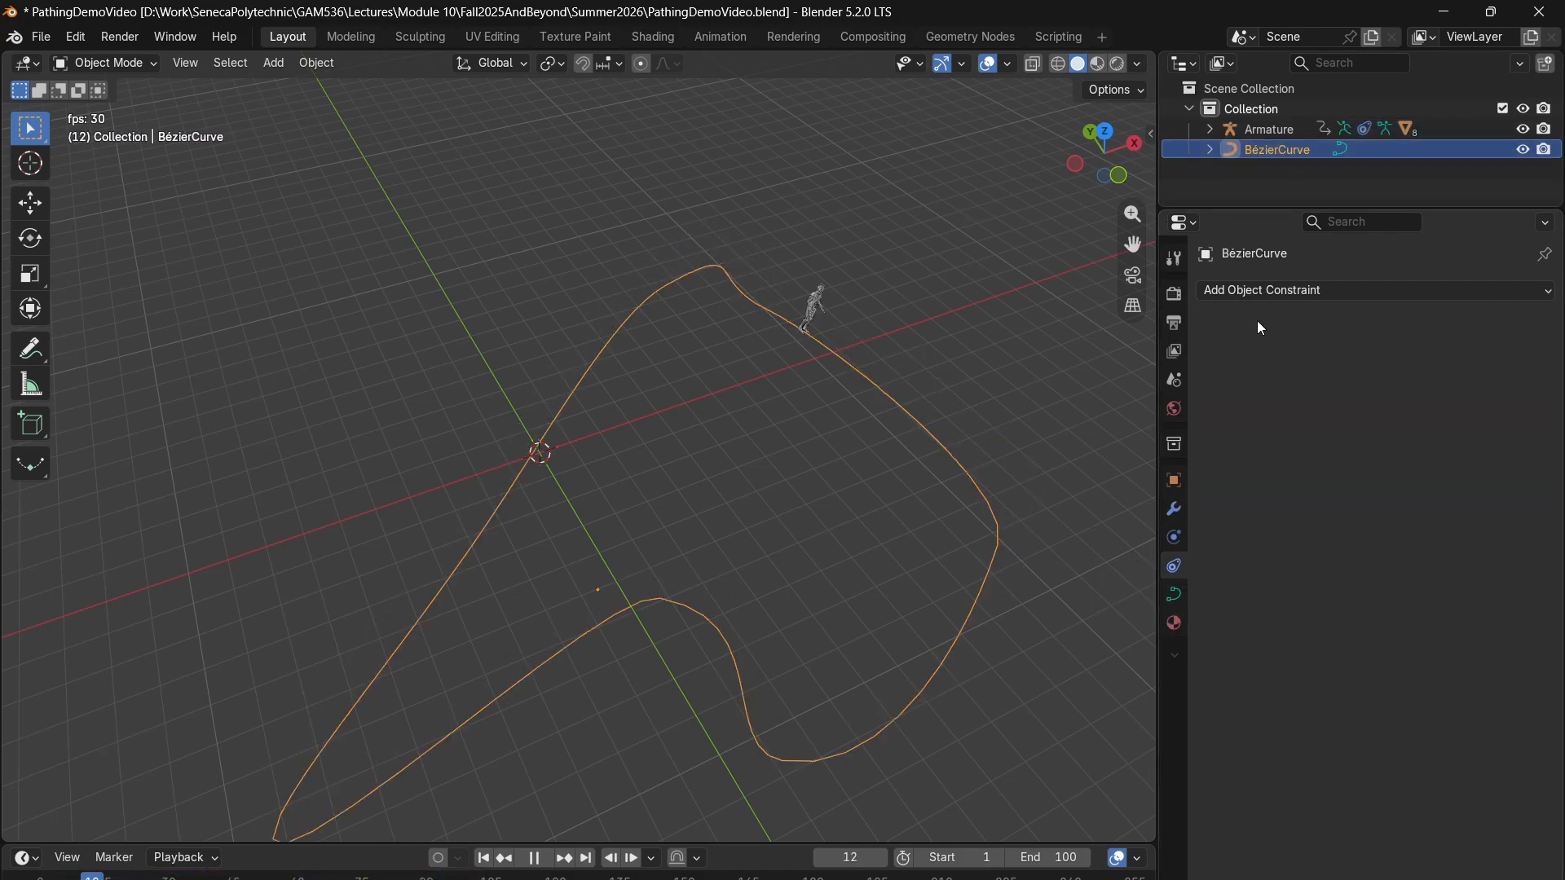
{"action": "left_click", "coordinate": [1174, 596]}
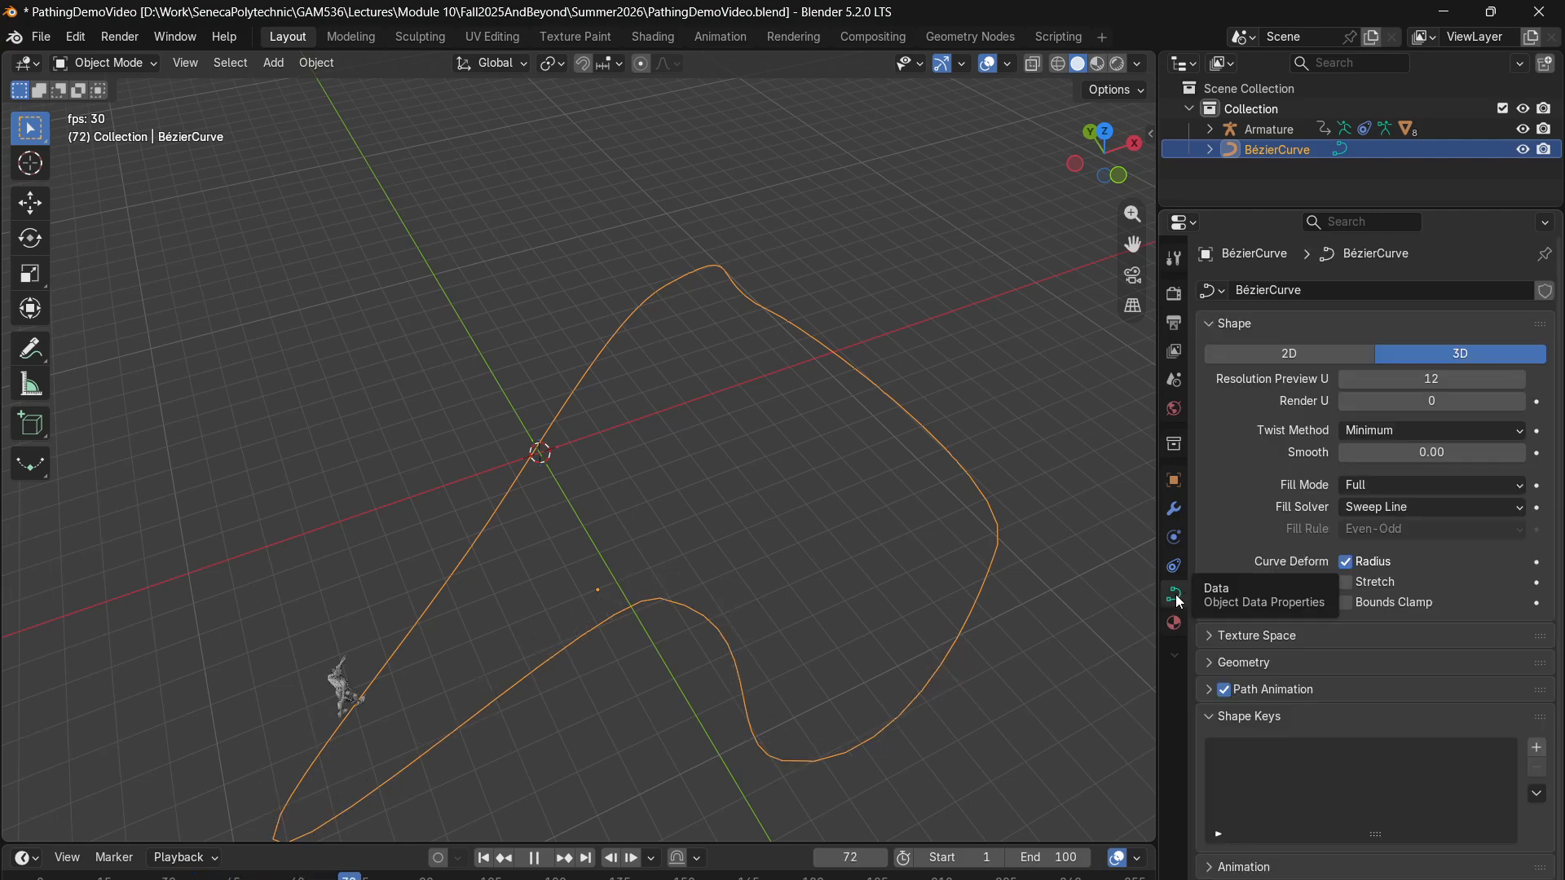
{"action": "left_click", "coordinate": [1272, 664]}
{"action": "left_click", "coordinate": [1244, 660]}
{"action": "left_click", "coordinate": [1281, 686]}
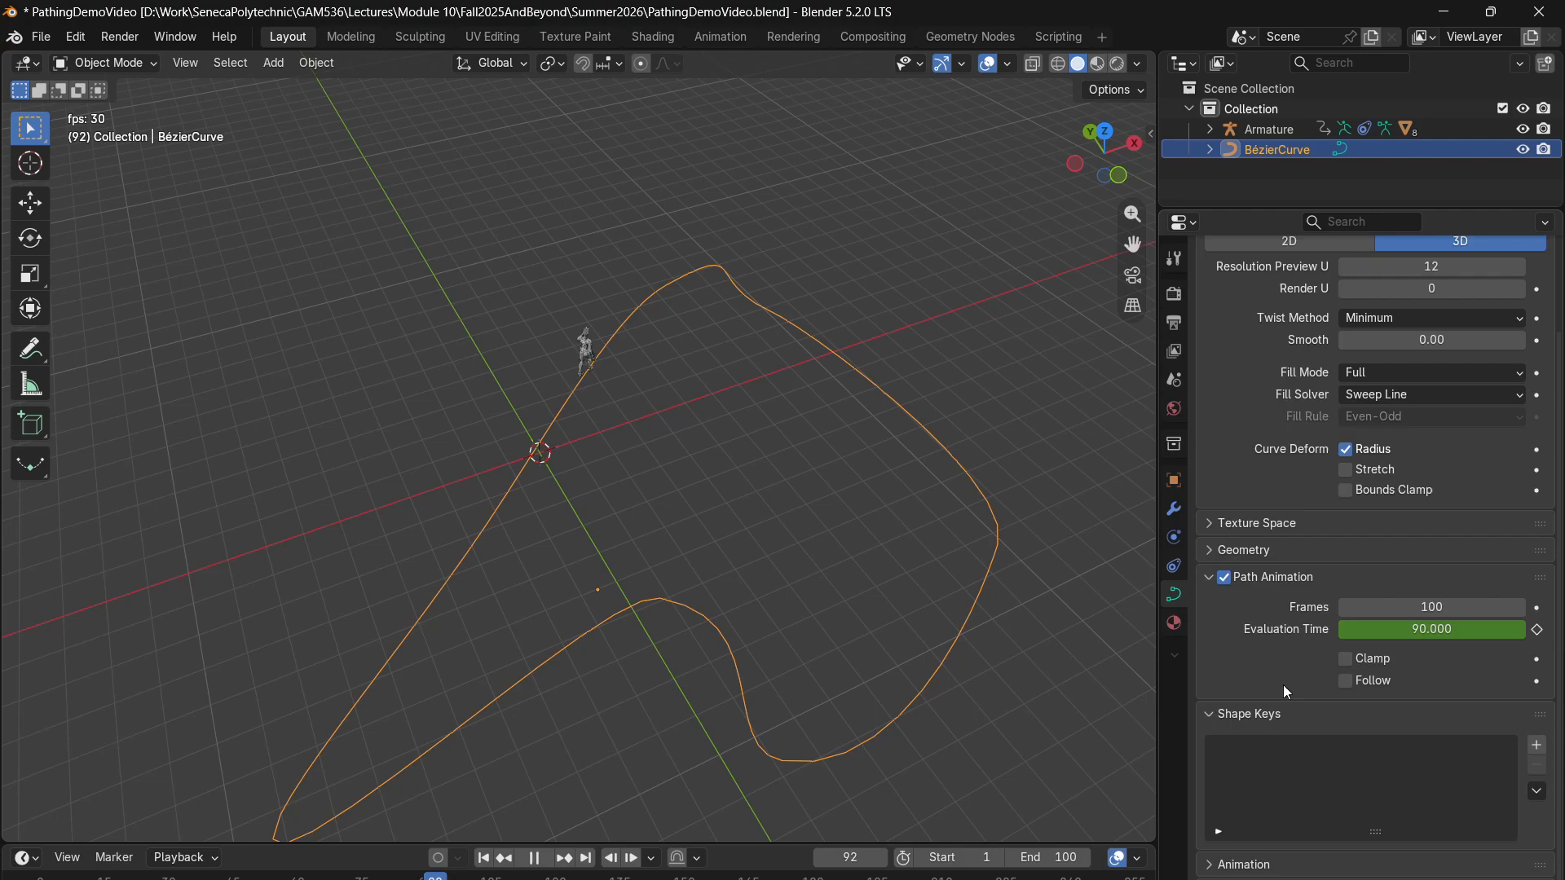
- Try a path duration of 80 frames during playback, stop playback, and restore the duration to 100 frames
{"action": "left_click", "coordinate": [1454, 606]}
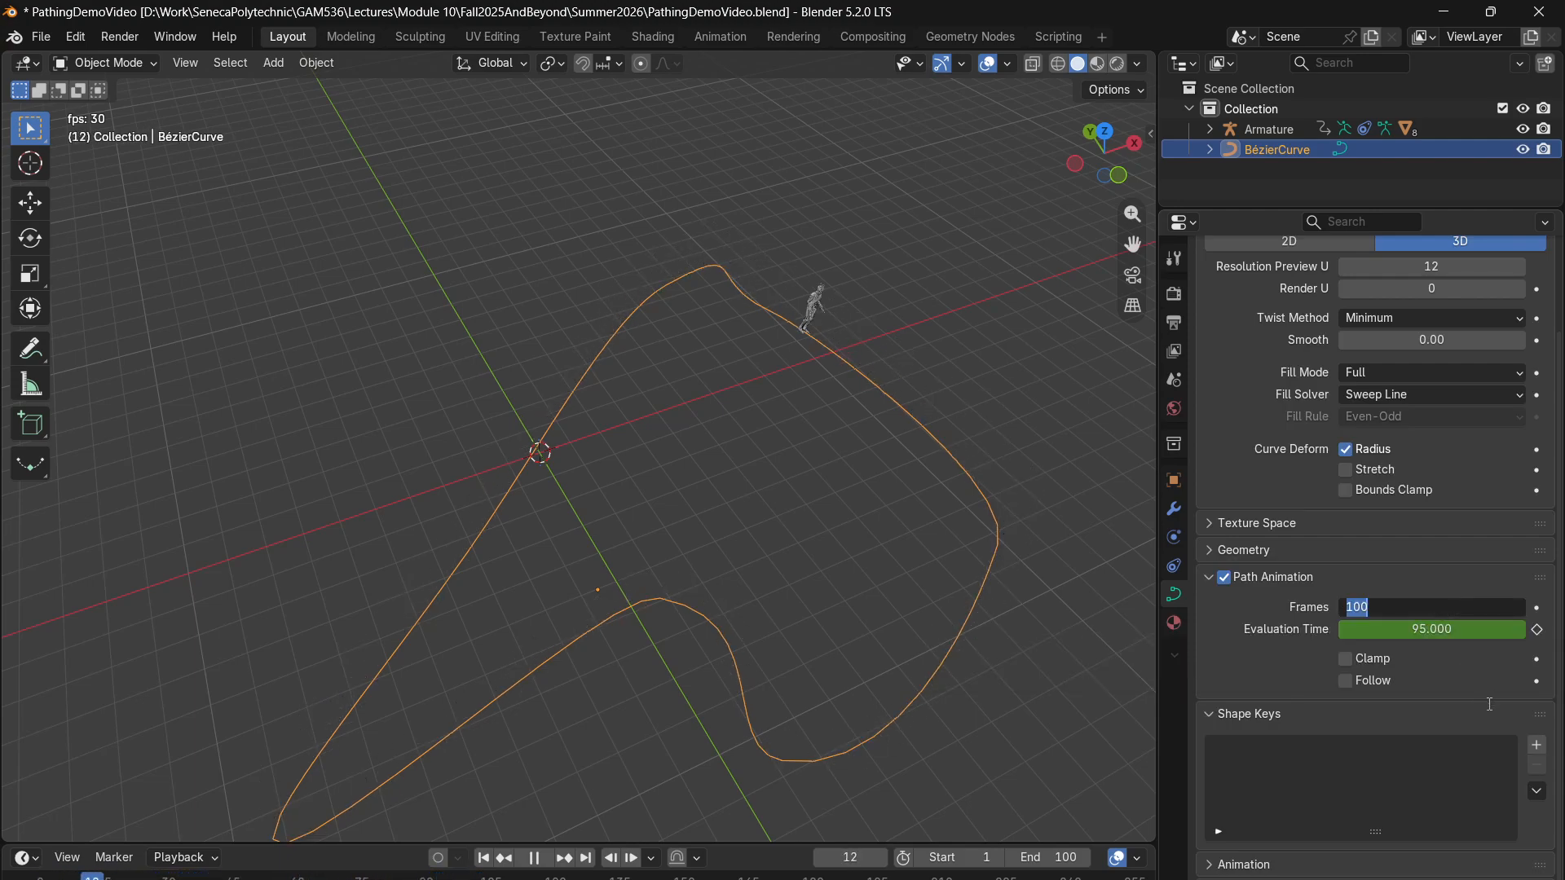
{"action": "type", "text": "80"}
{"action": "key", "text": "Return"}
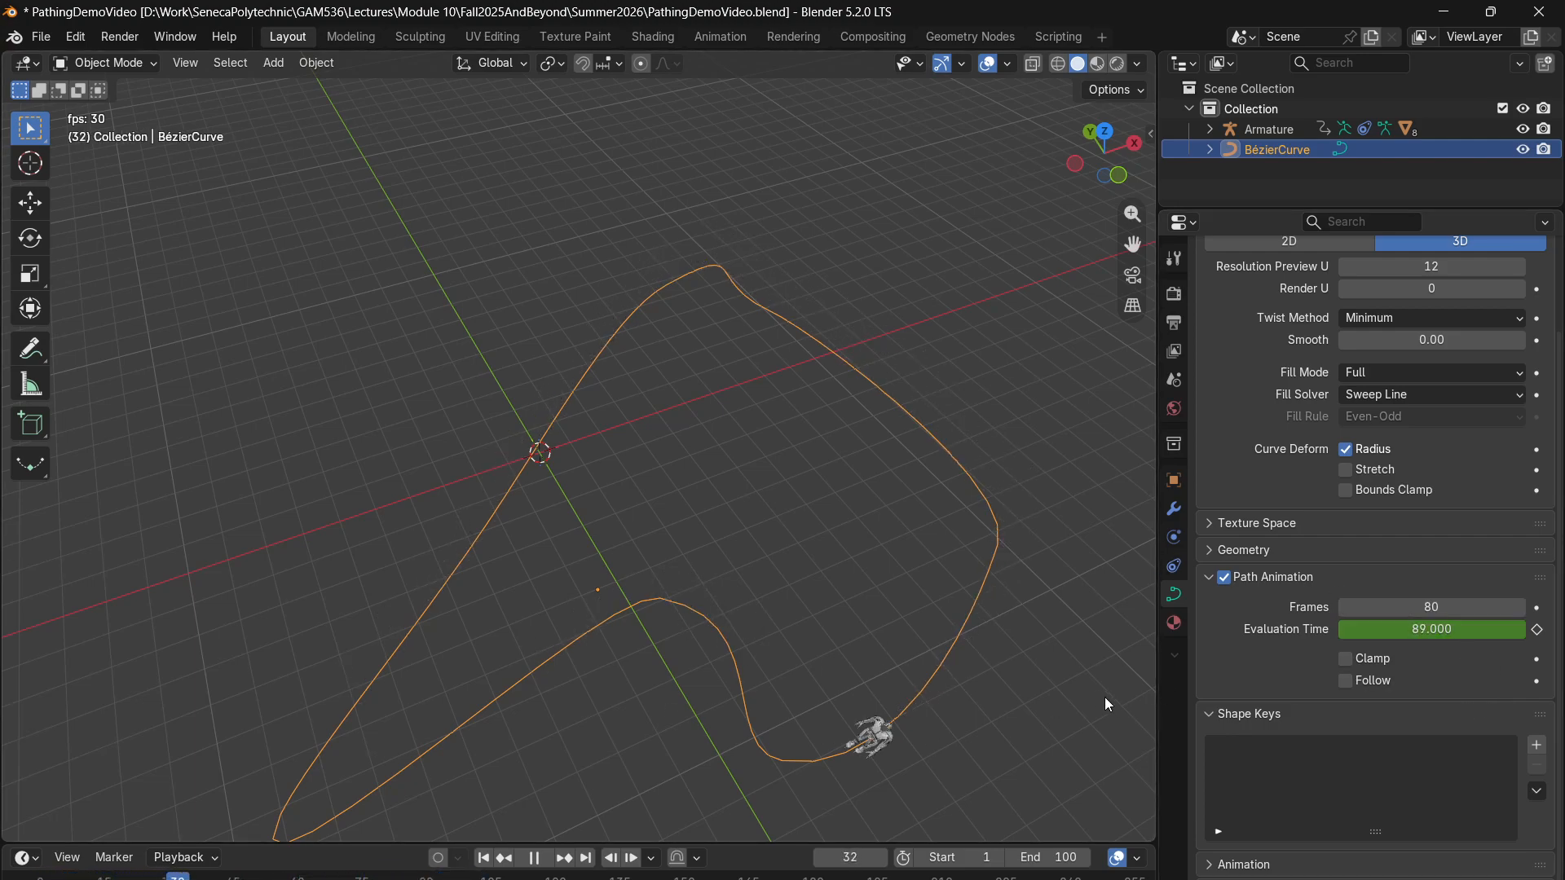
{"action": "key", "text": "space"}
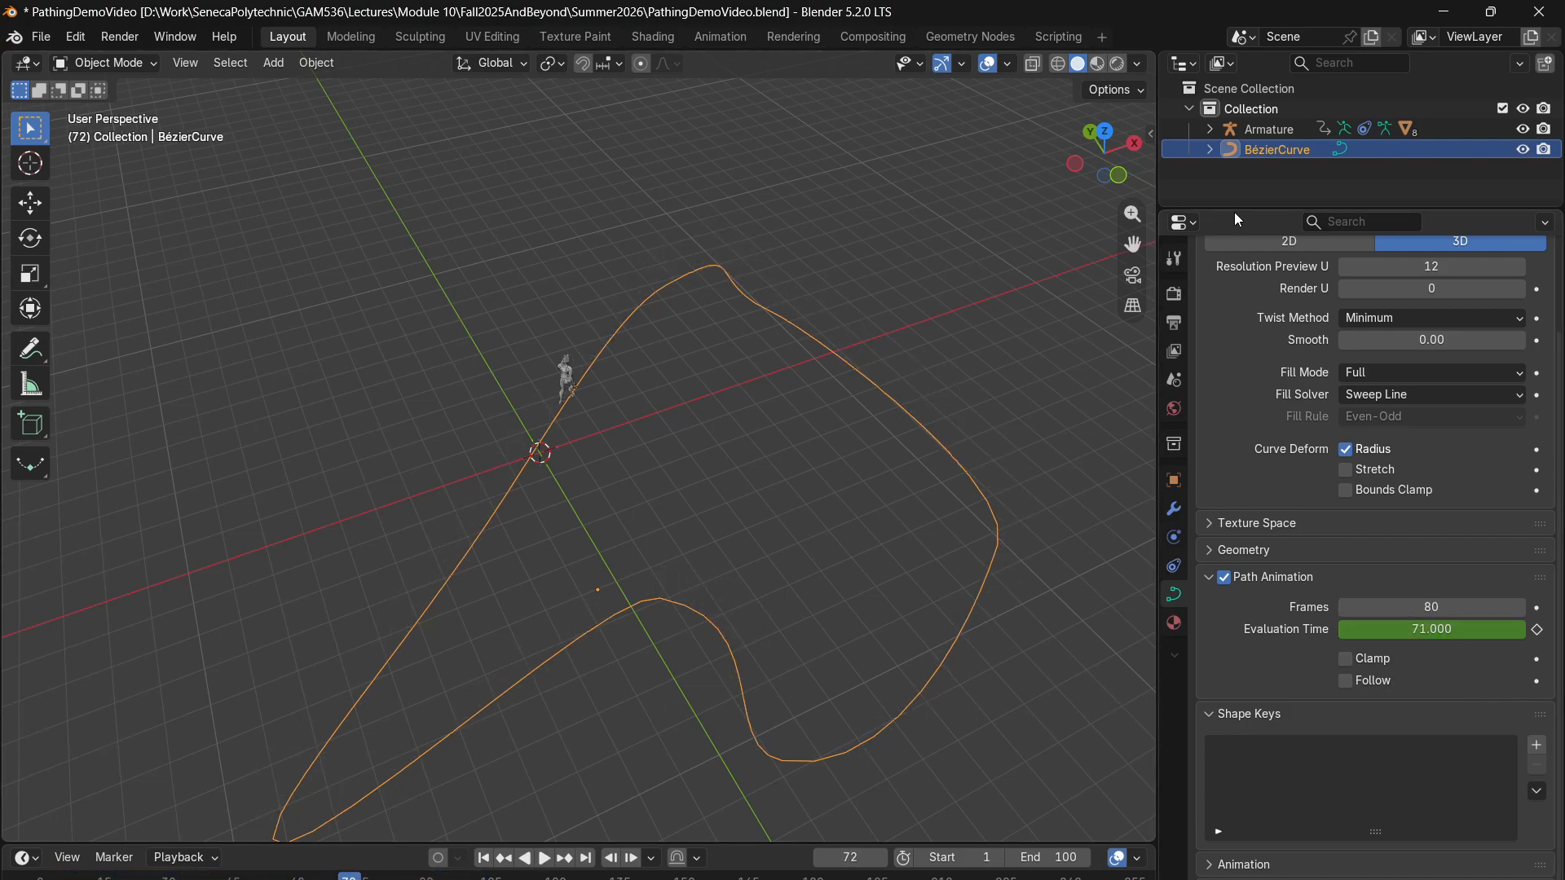
{"action": "left_click", "coordinate": [1433, 607]}
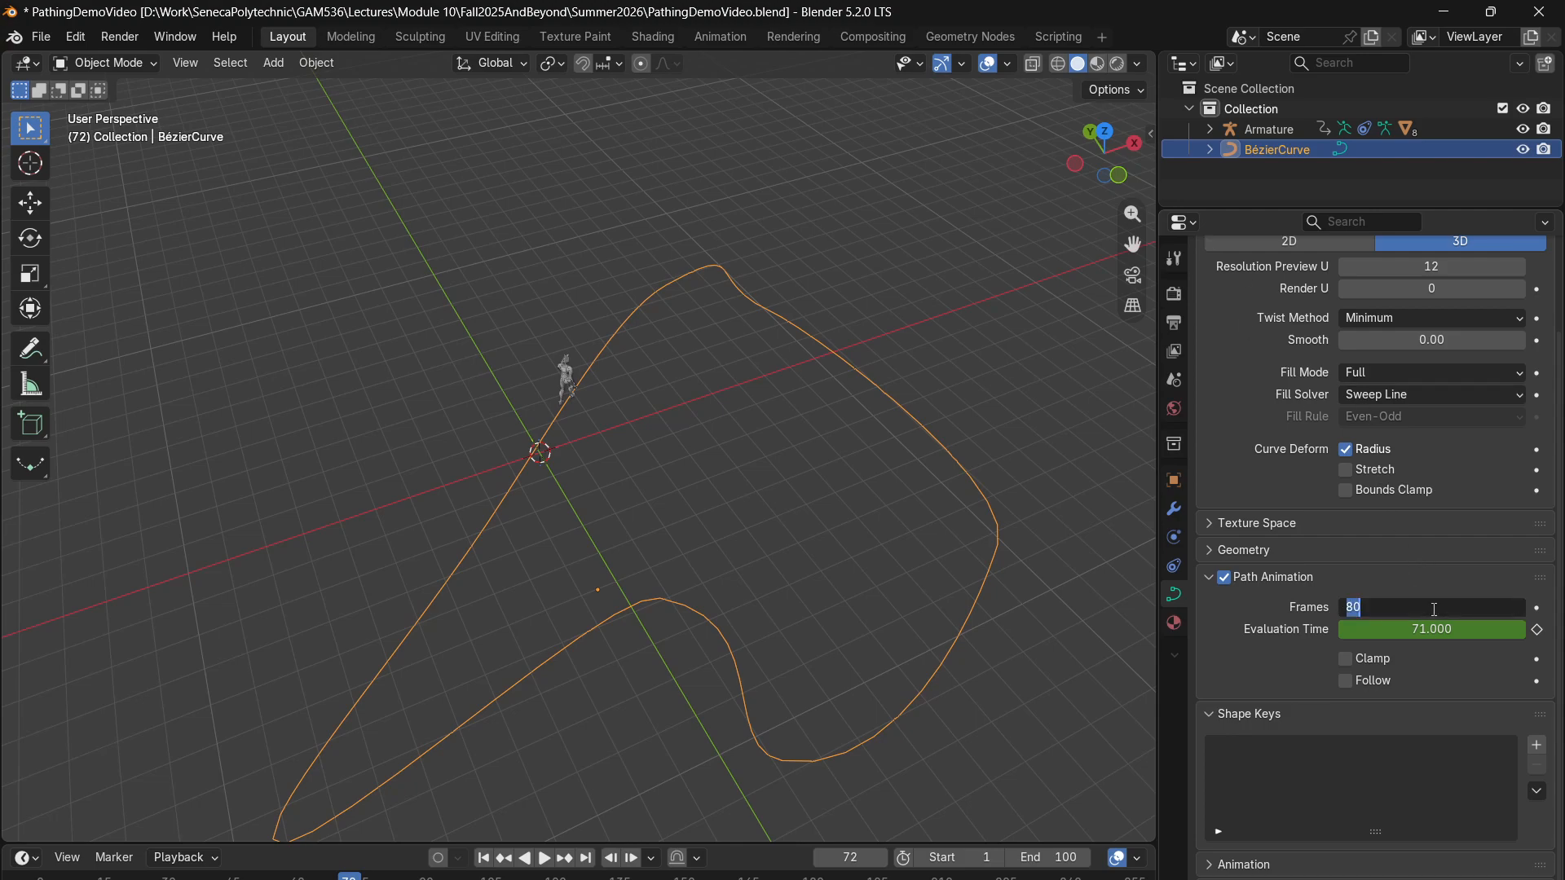
{"action": "type", "text": "100"}
{"action": "key", "text": "Return"}
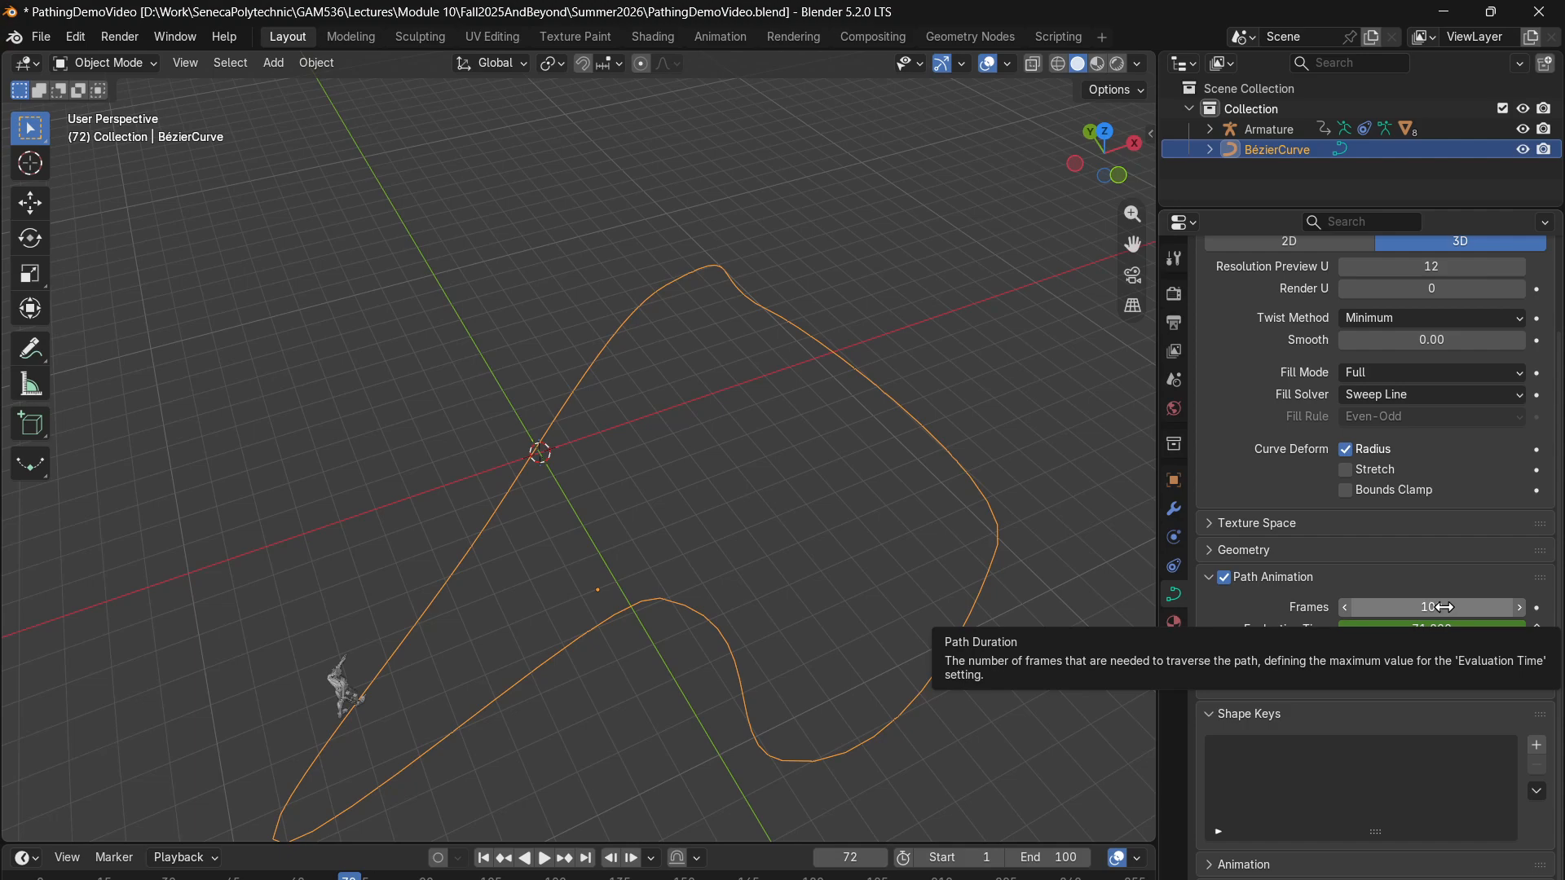
- Try a much longer path duration of 914 frames and reset the path's Frames value to 100
{"action": "left_click_drag", "start_coordinate": [1382, 603], "coordinate": [1515, 603]}
{"action": "left_click", "coordinate": [1383, 604]}
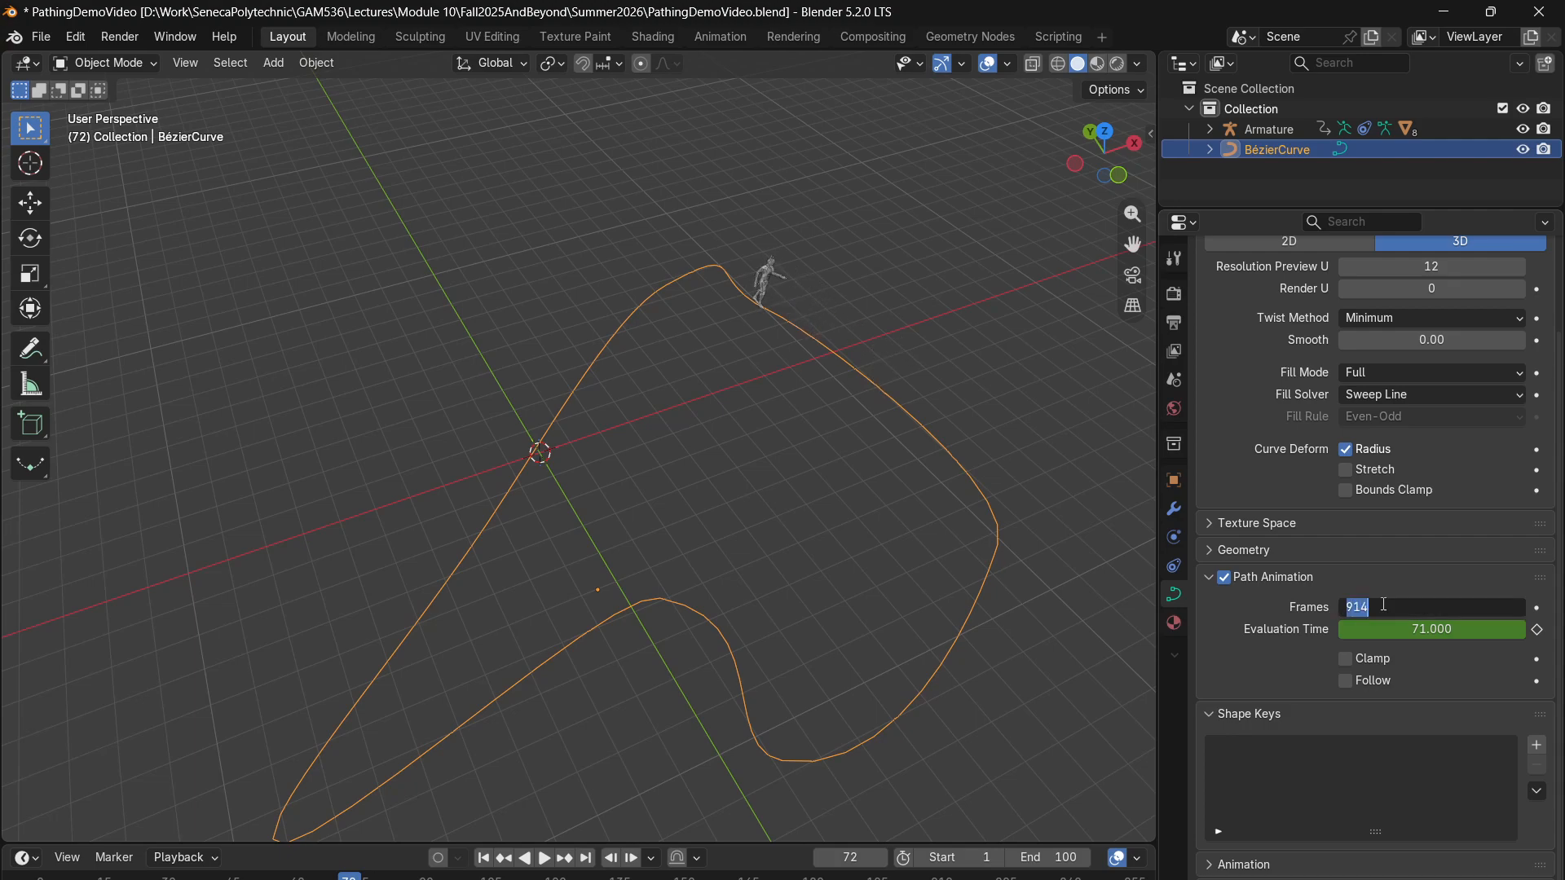
{"action": "type", "text": "100"}
{"action": "key", "text": "Return"}
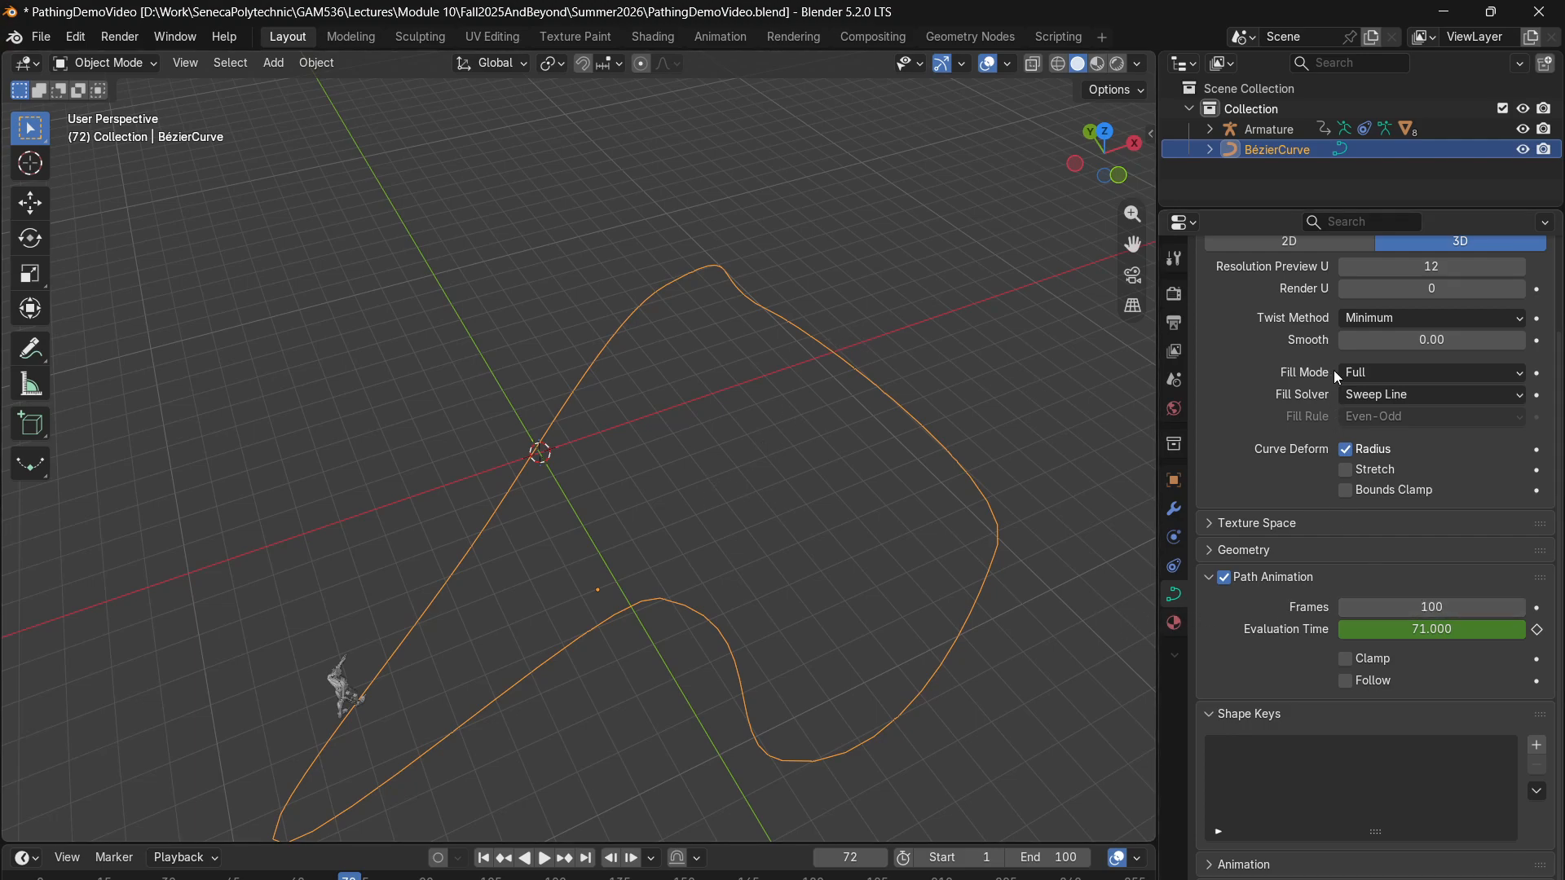
- Select the Armature, show its Follow Path constraint, try an offset of -8, and restore the offset to 0
{"action": "left_click", "coordinate": [1298, 130]}
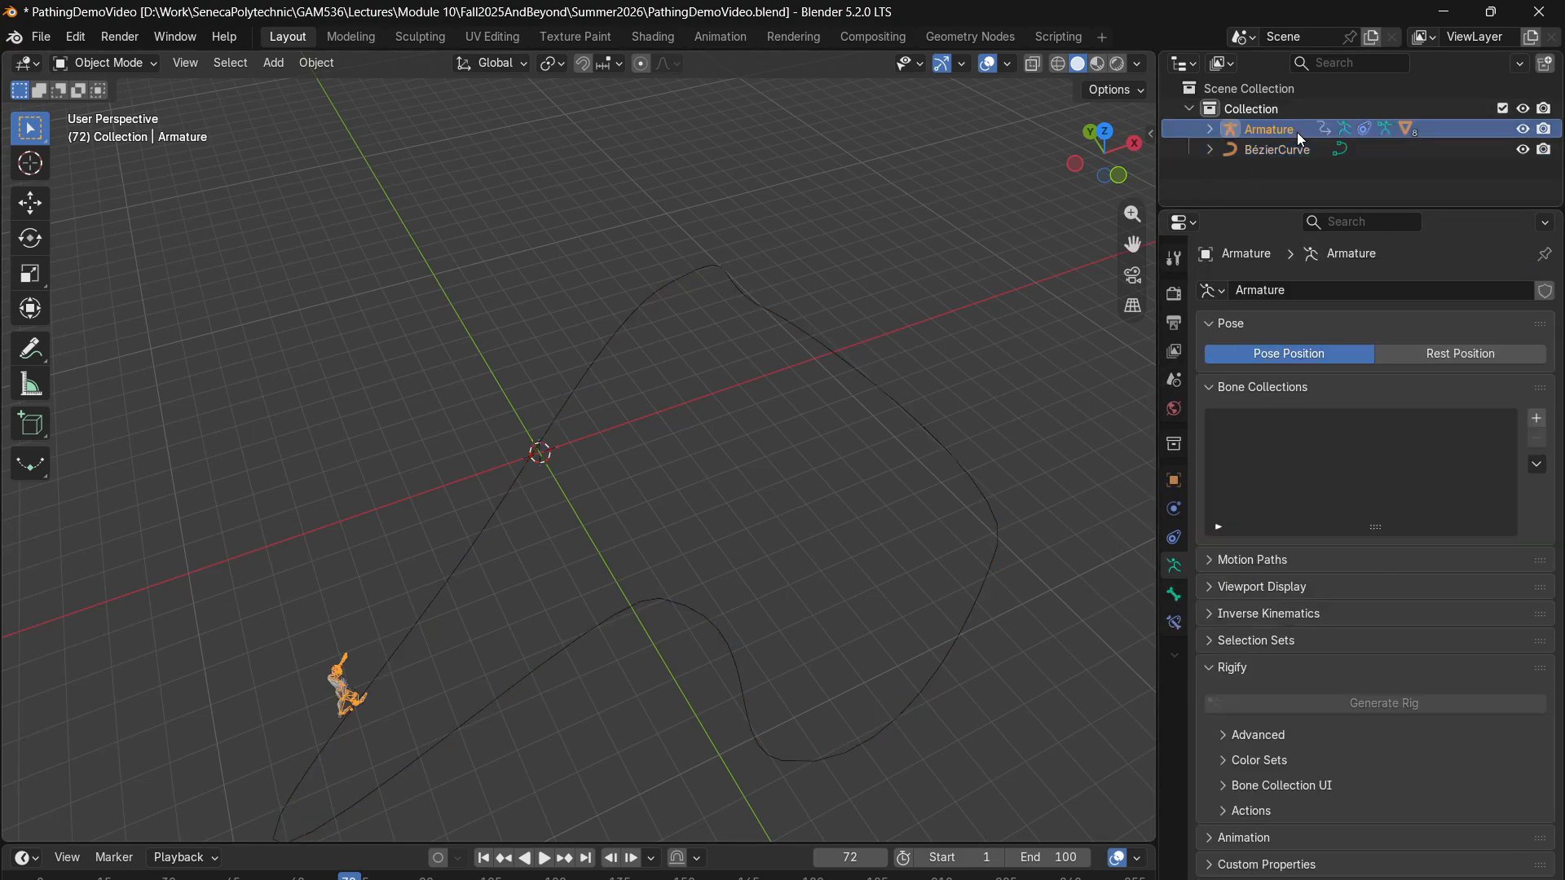
{"action": "left_click", "coordinate": [1174, 538]}
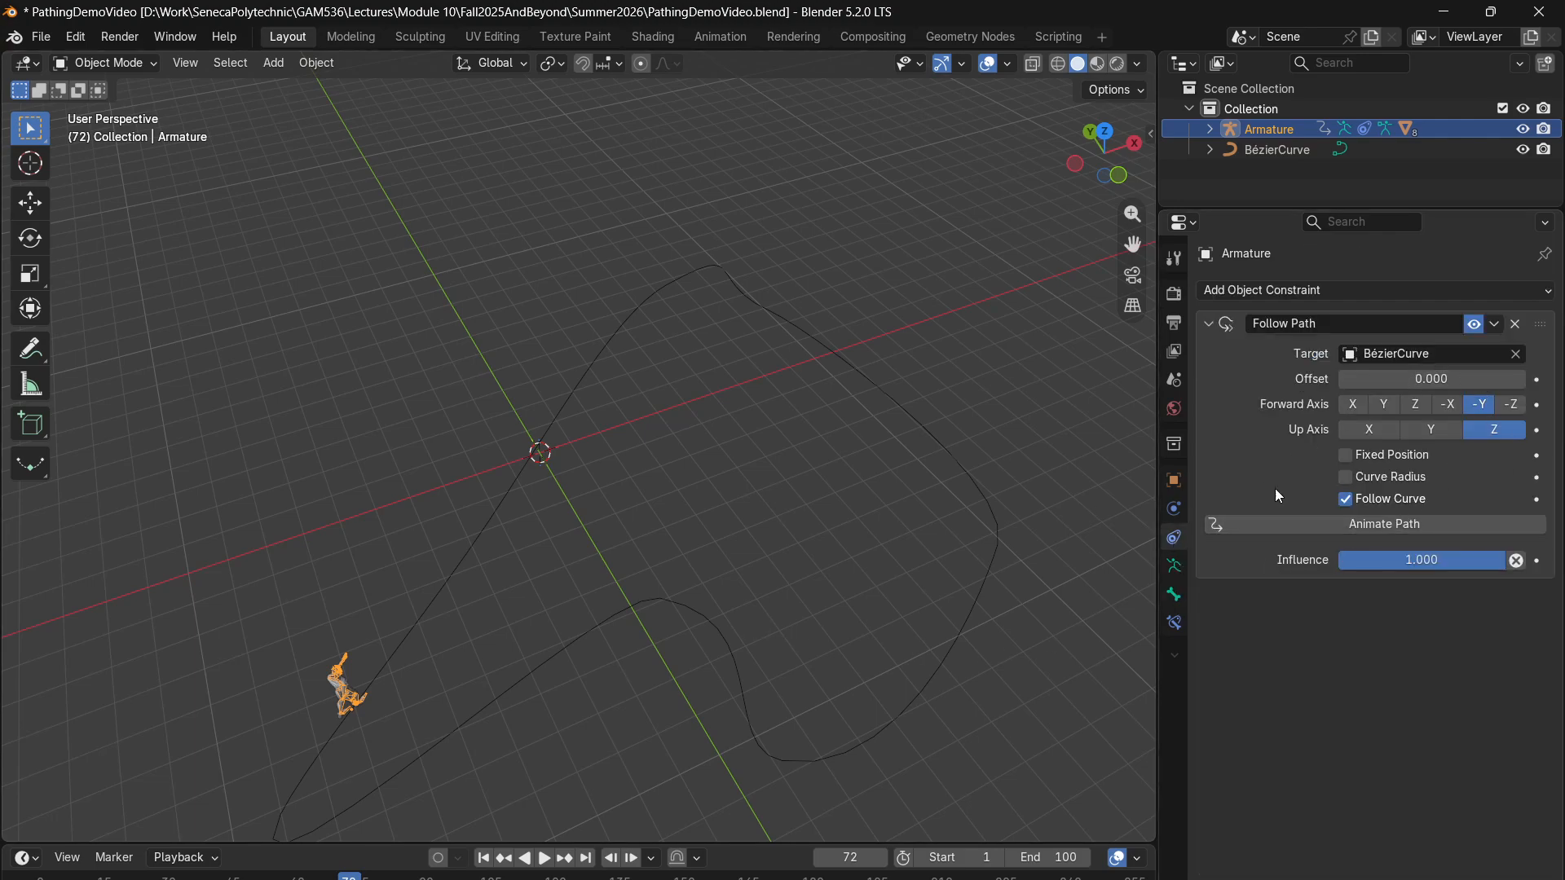
{"action": "left_click_drag", "start_coordinate": [1432, 379], "coordinate": [1365, 380]}
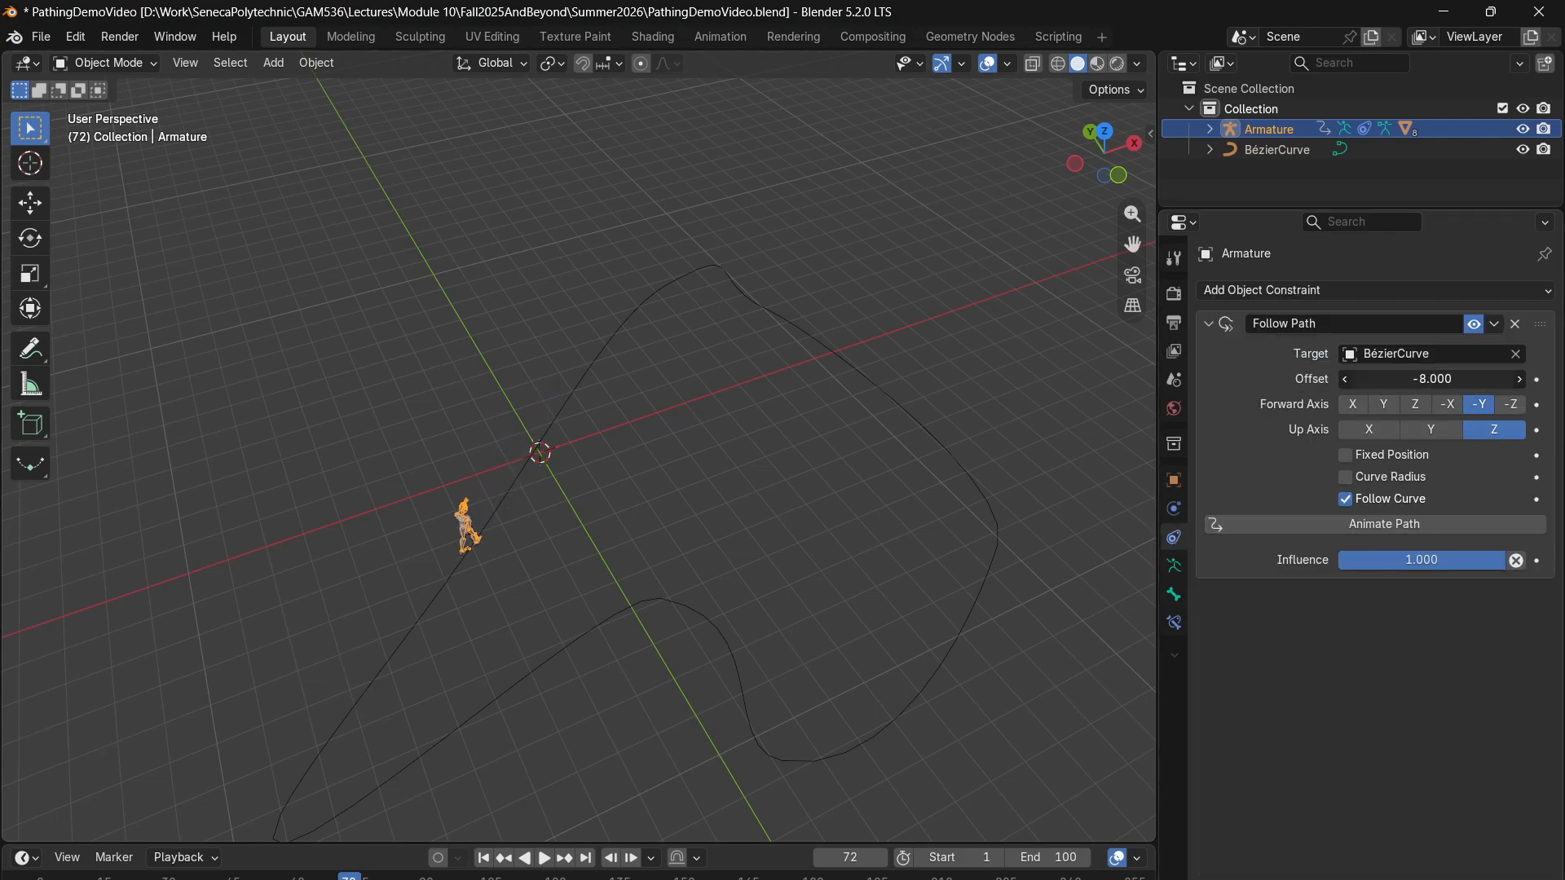
{"action": "left_click", "coordinate": [1437, 382]}
{"action": "type", "text": "0"}
{"action": "key", "text": "Return"}
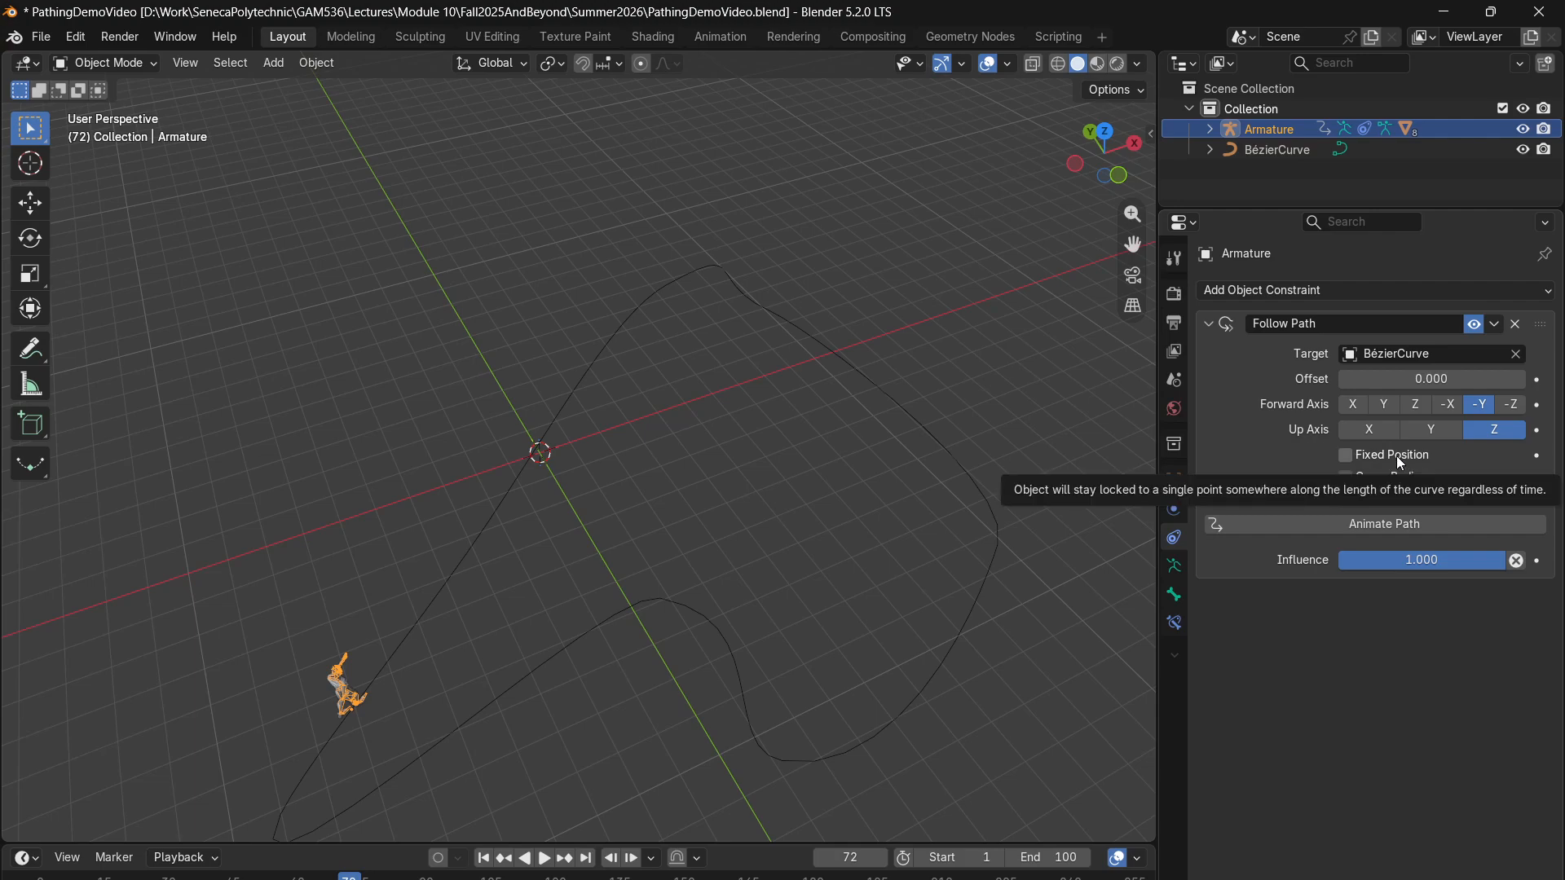
- Try a Follow Path offset of -124.5, reset it to 0, and briefly preview the walk along the path
{"action": "left_click_drag", "start_coordinate": [1432, 379], "coordinate": [1388, 368]}
{"action": "left_click", "coordinate": [1434, 379]}
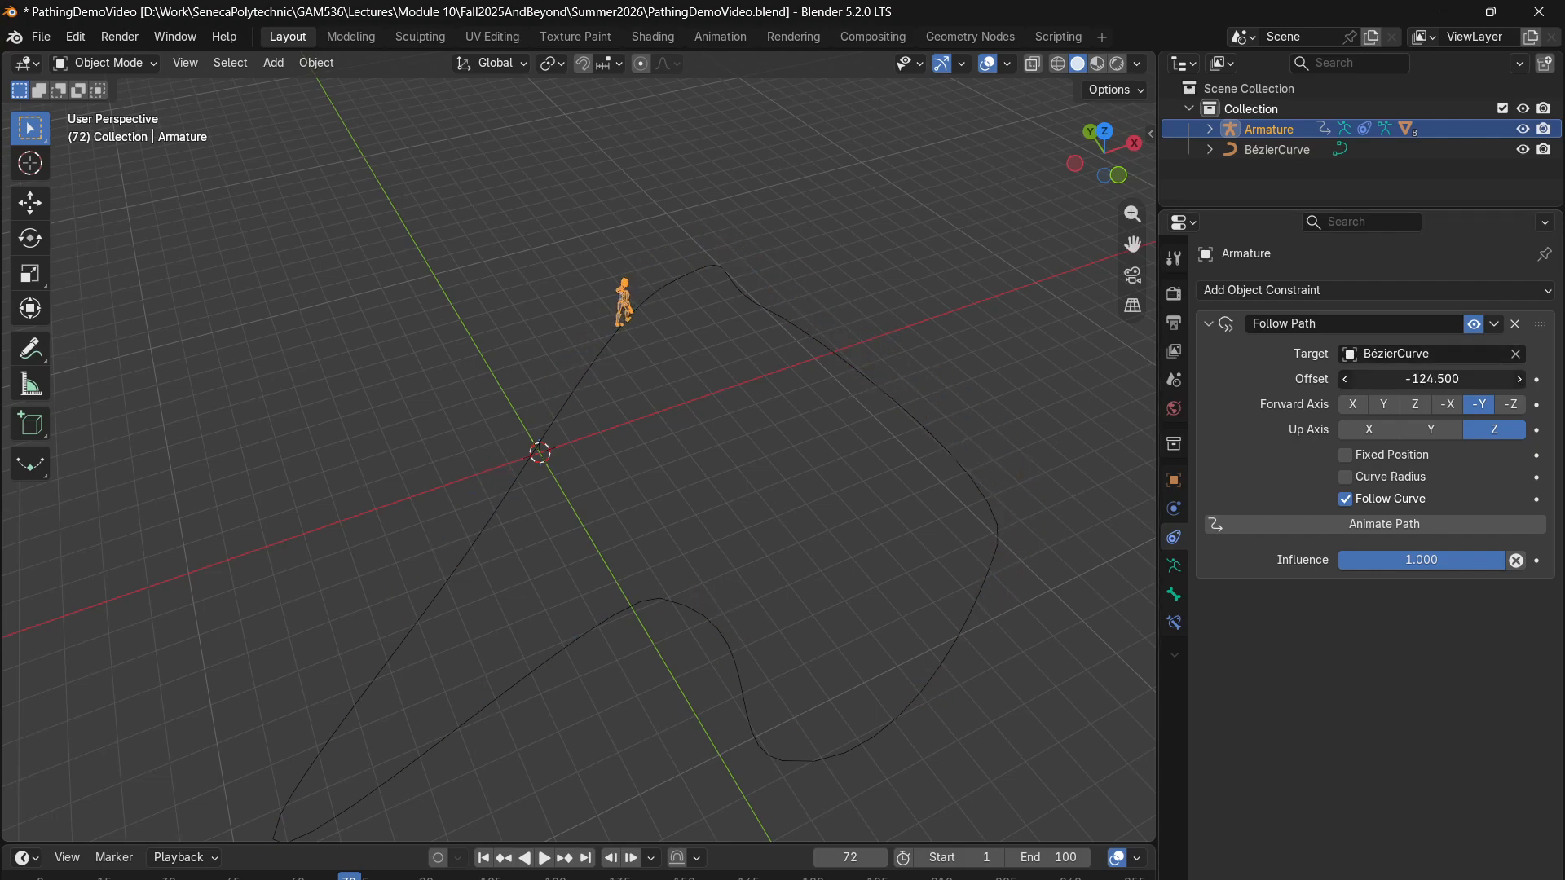
{"action": "type", "text": "0"}
{"action": "key", "text": "Return"}
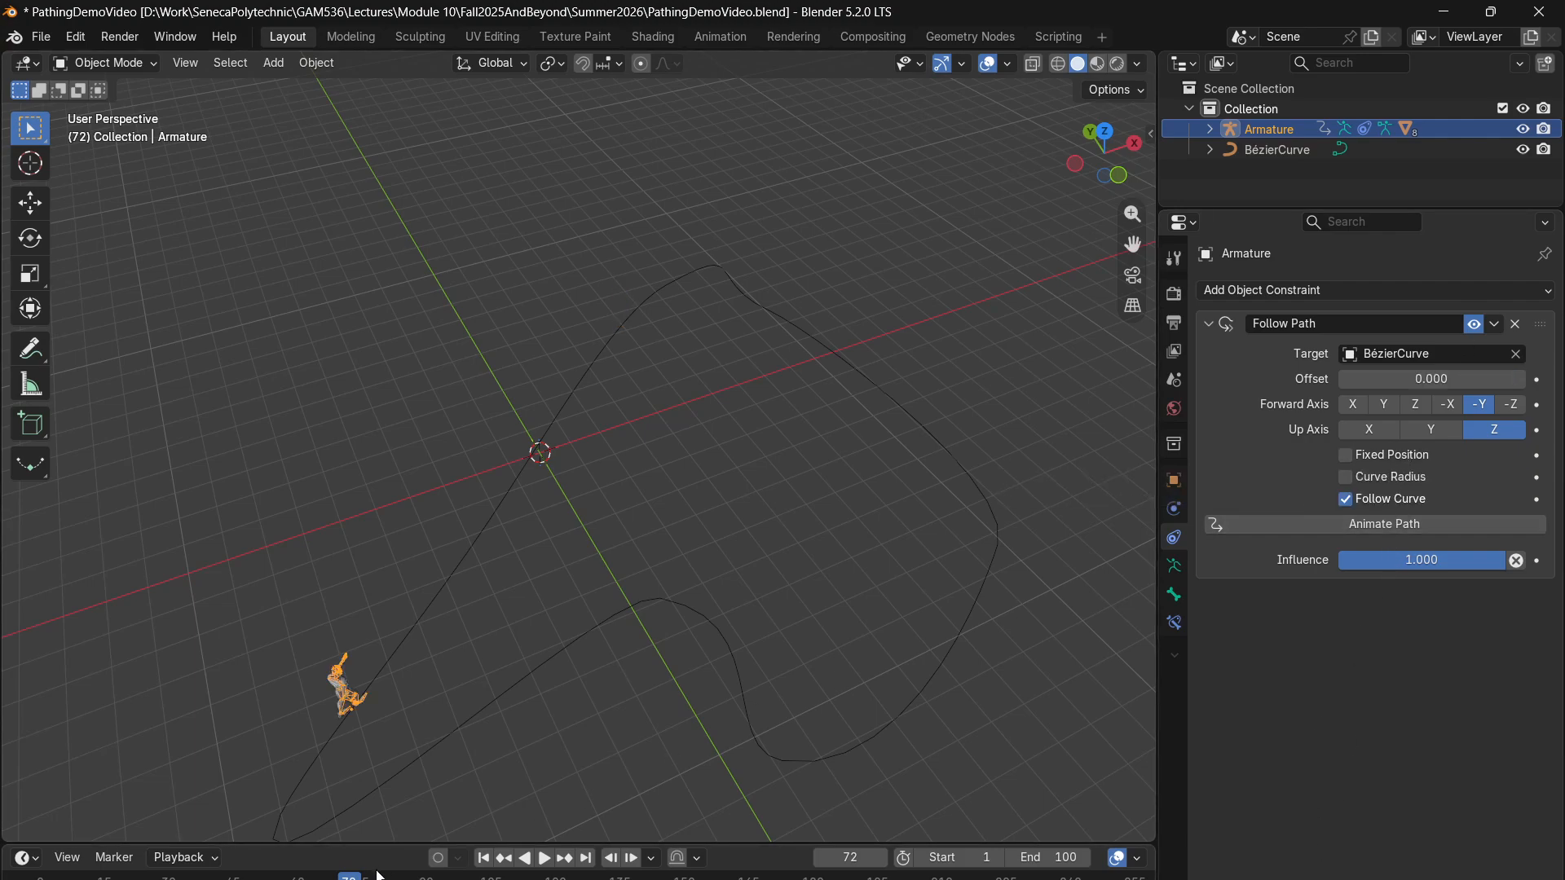
{"action": "key", "text": "space"}
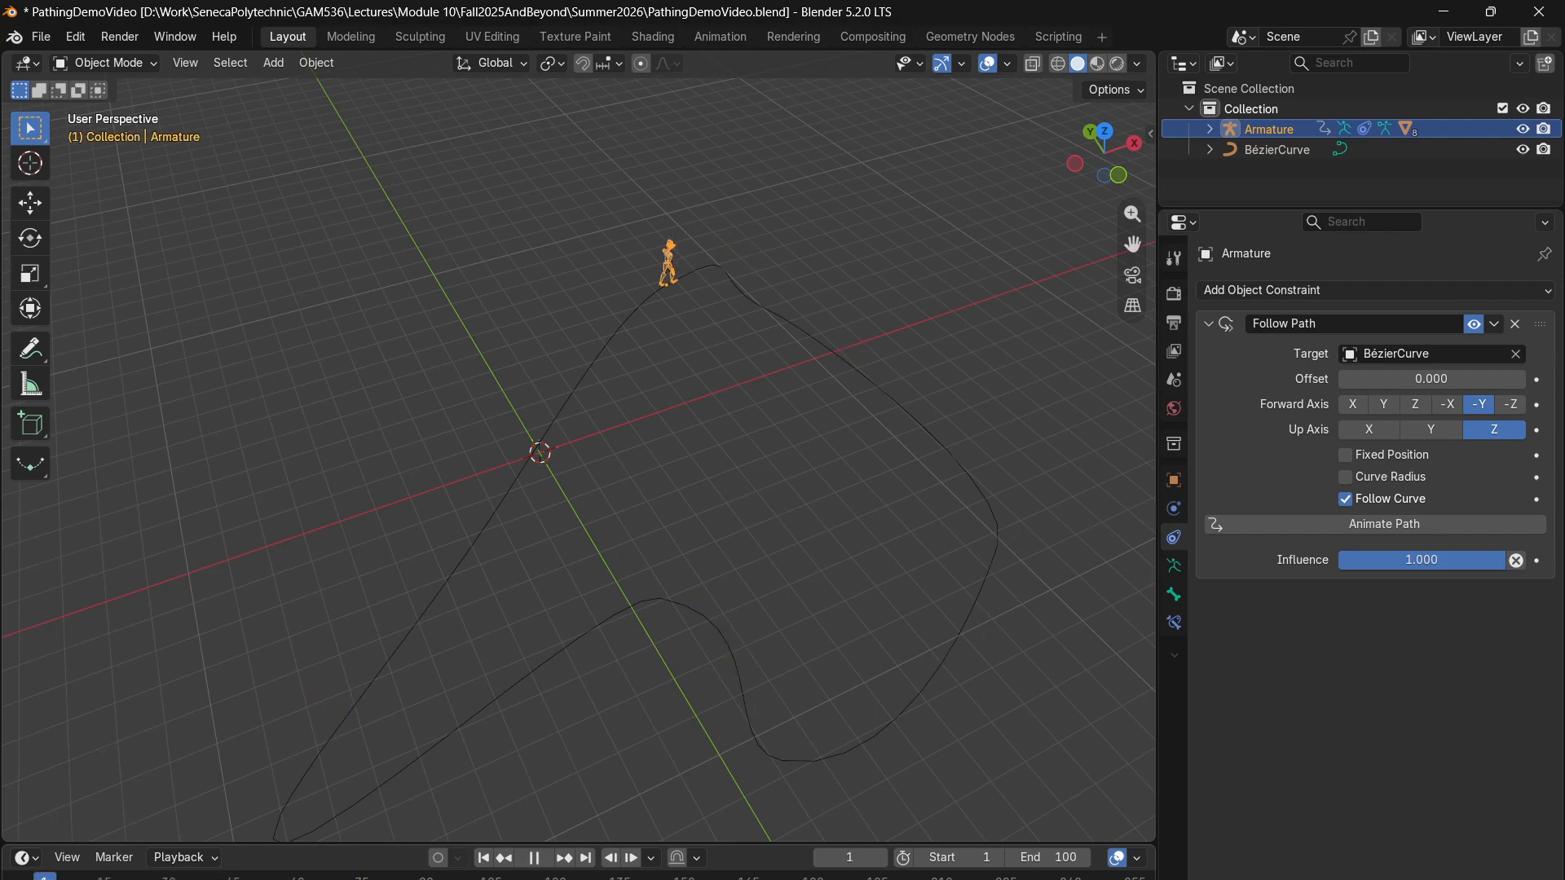
{"action": "key", "text": "space"}
- Switch to the Animation workspace and widen the properties area so the constraint settings are fully readable
{"action": "left_click", "coordinate": [720, 37]}
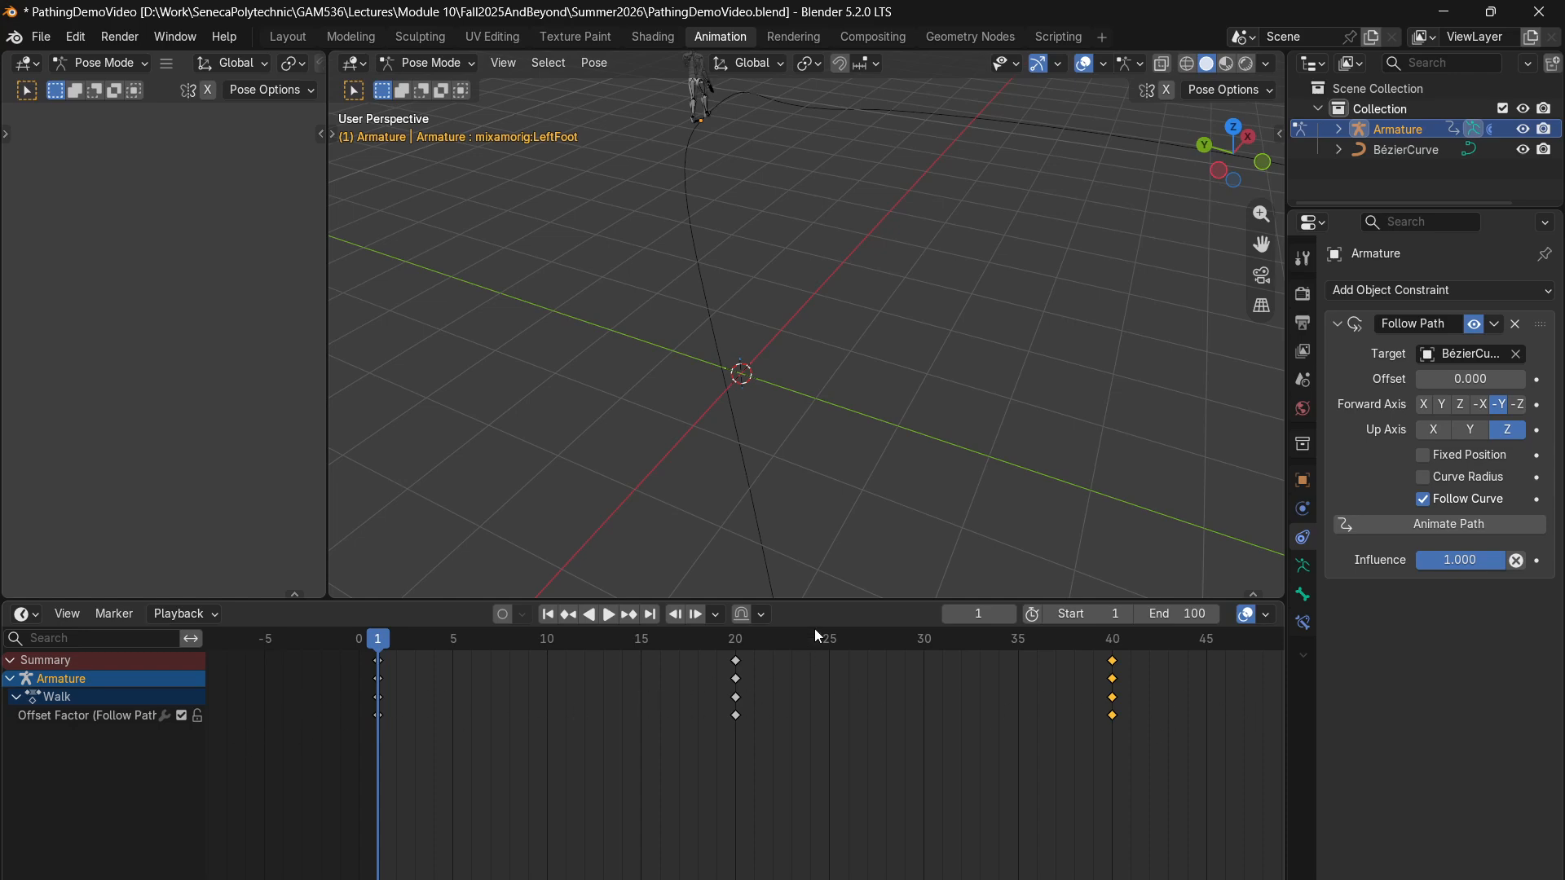
{"action": "mouse_move", "coordinate": [382, 639]}
{"action": "left_mouse_down"}
{"action": "mouse_move", "coordinate": [791, 639]}
{"action": "mouse_move", "coordinate": [377, 644]}
{"action": "left_mouse_up"}
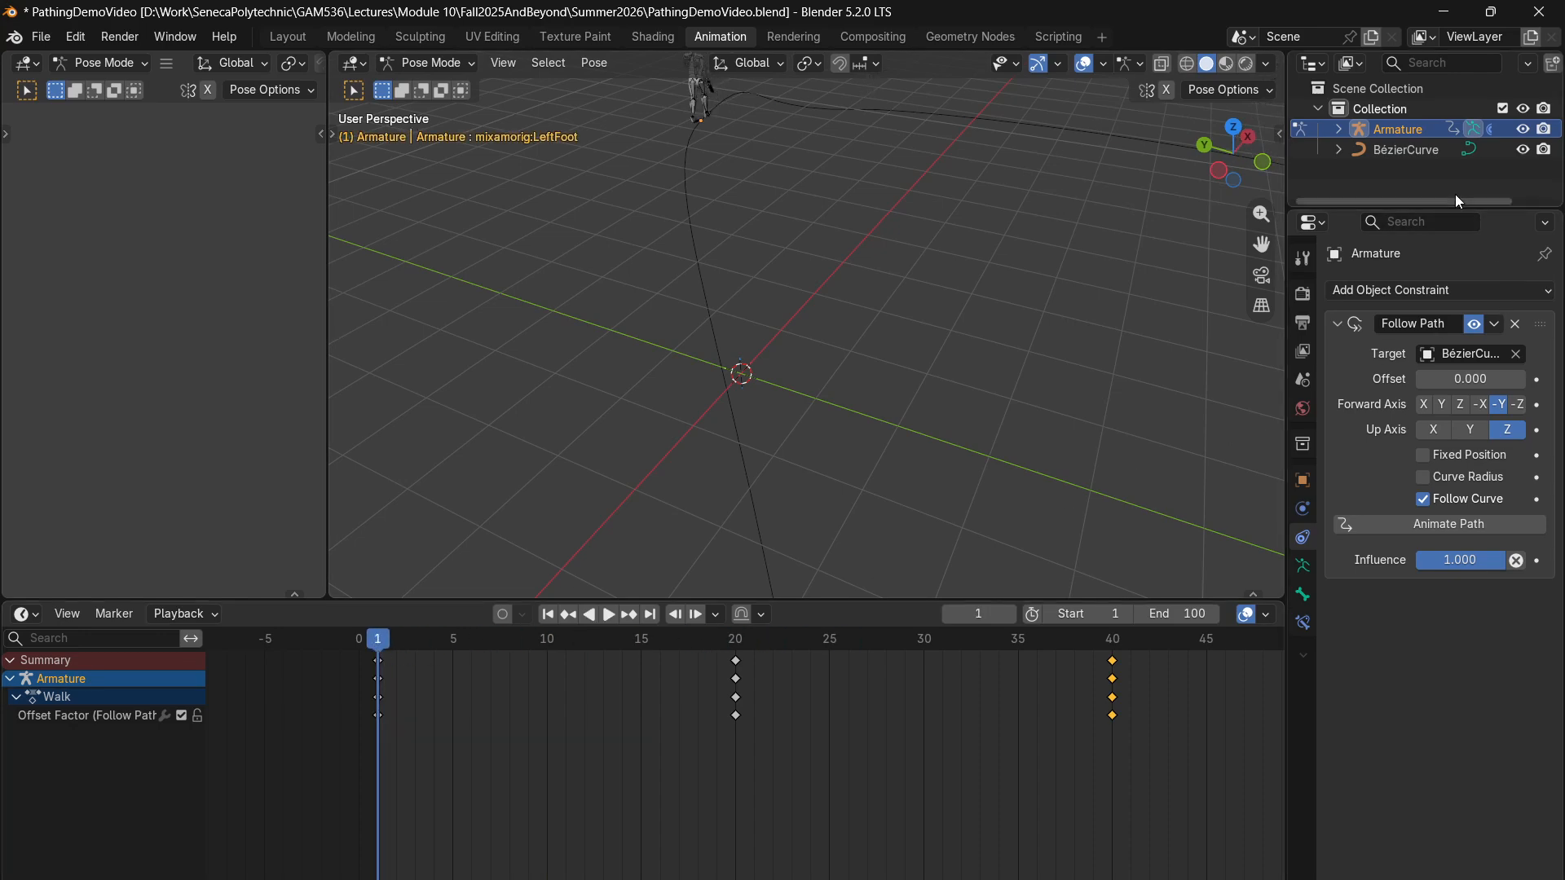
{"action": "left_click_drag", "start_coordinate": [1281, 405], "coordinate": [1088, 405]}
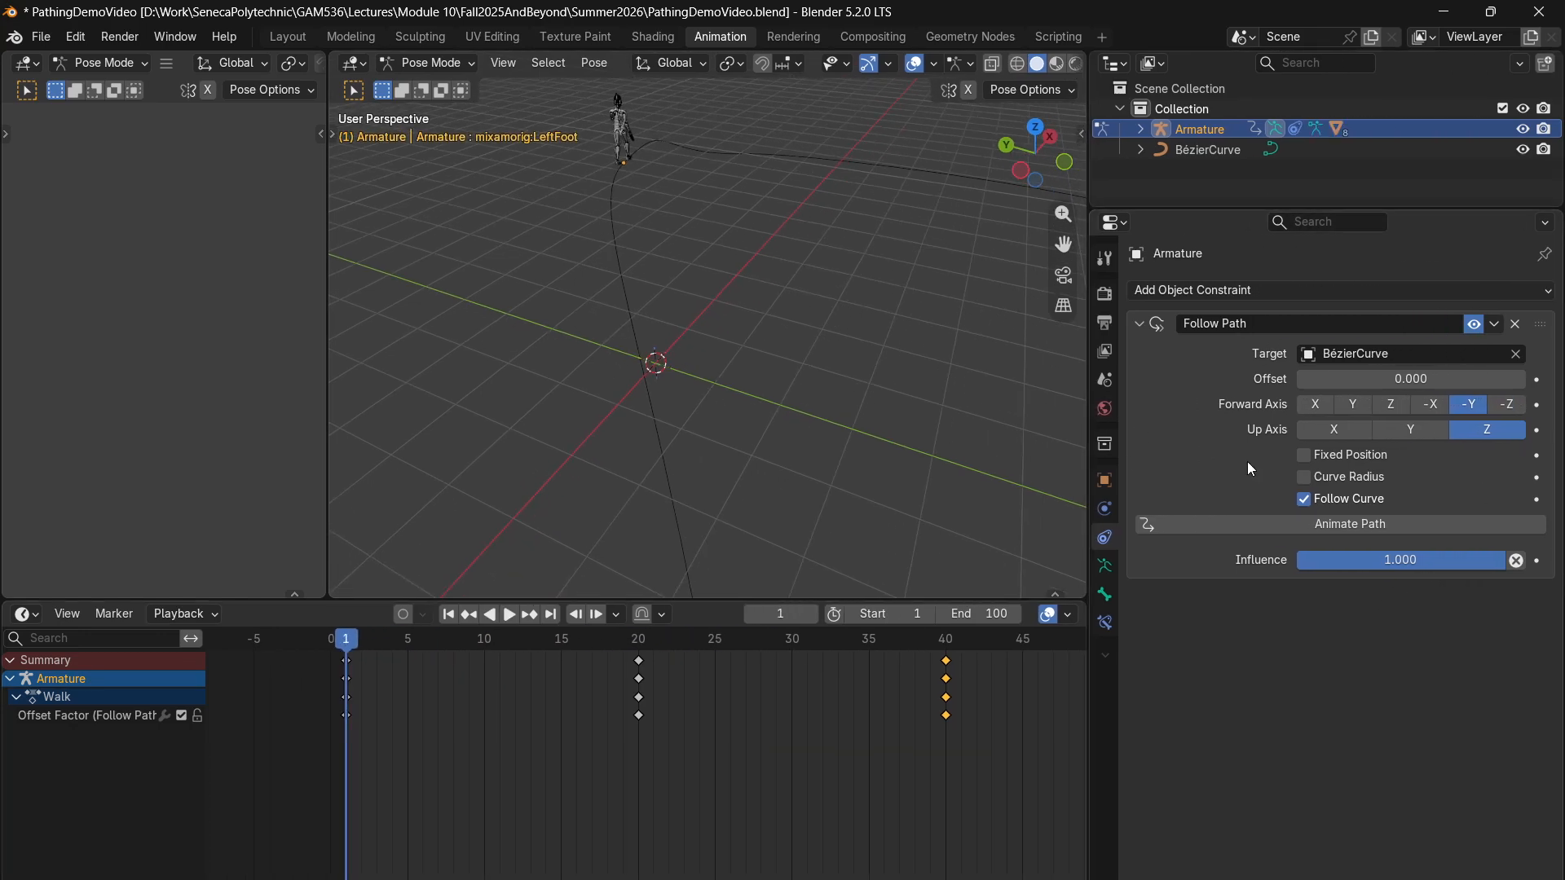
- Enable Fixed Position on the Armature's Follow Path constraint and try shifting the character with the Offset Factor
{"action": "left_click", "coordinate": [1347, 459]}
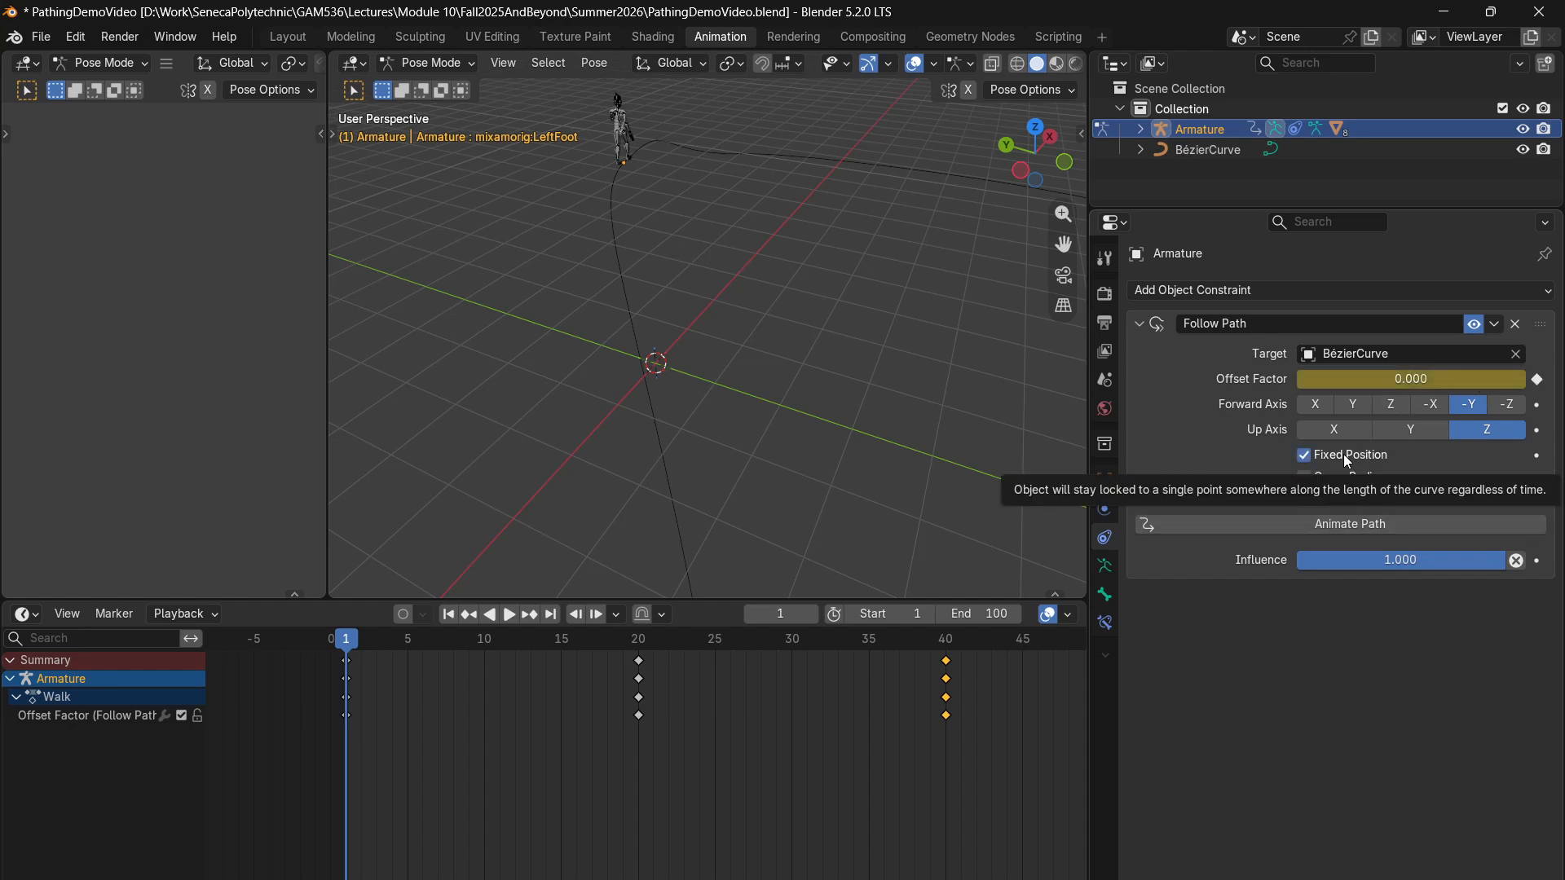
{"action": "left_click_drag", "start_coordinate": [1345, 379], "coordinate": [1297, 379]}
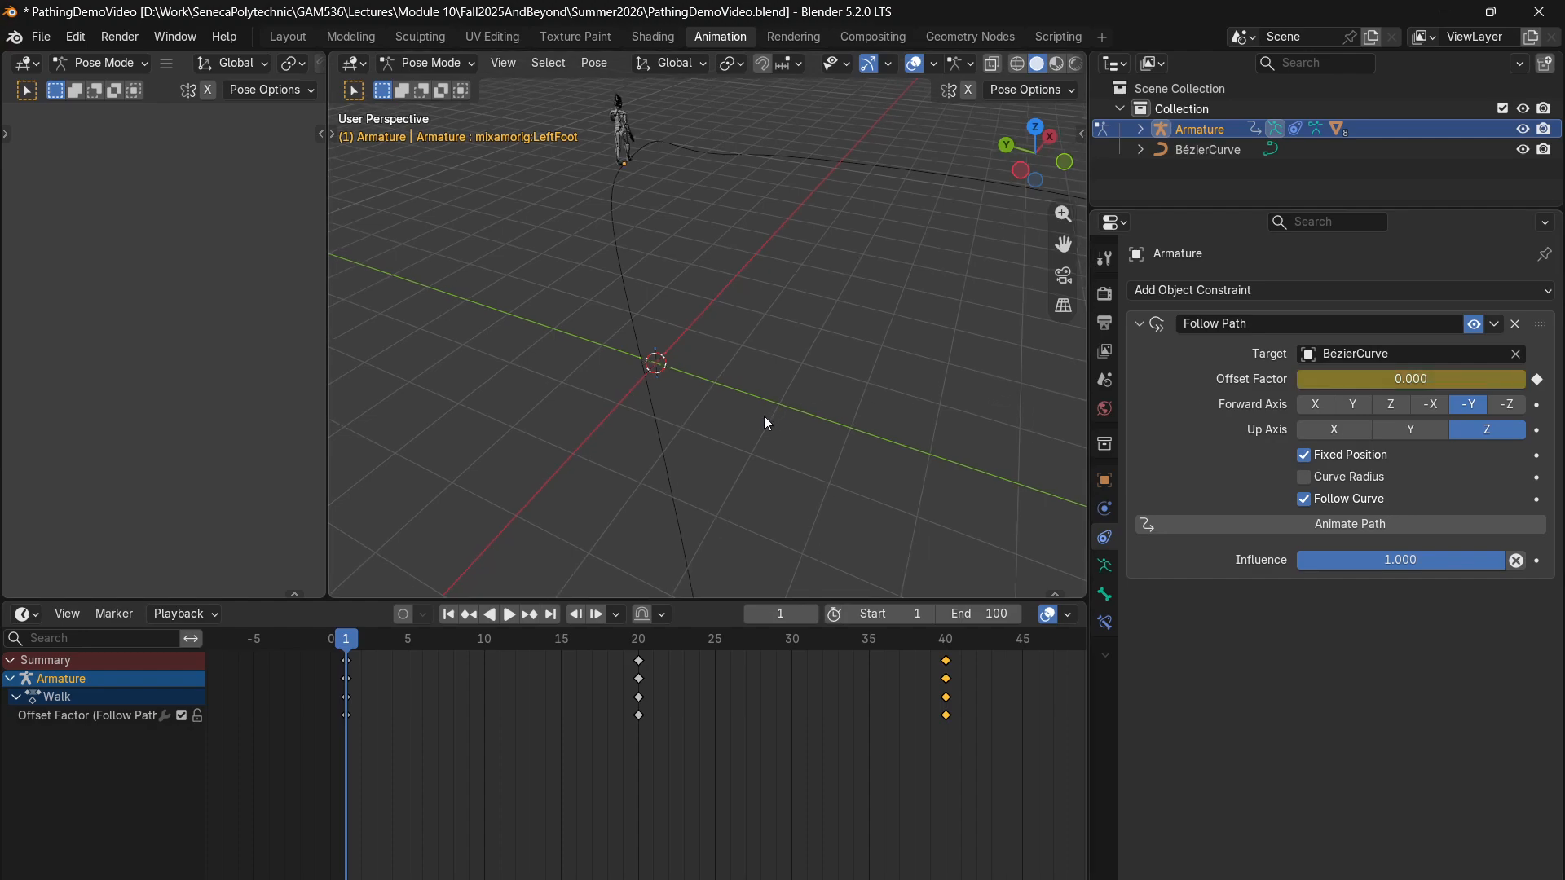
{"action": "scroll", "coordinate": [765, 418], "scroll_direction": "down", "scroll_amount": 5}
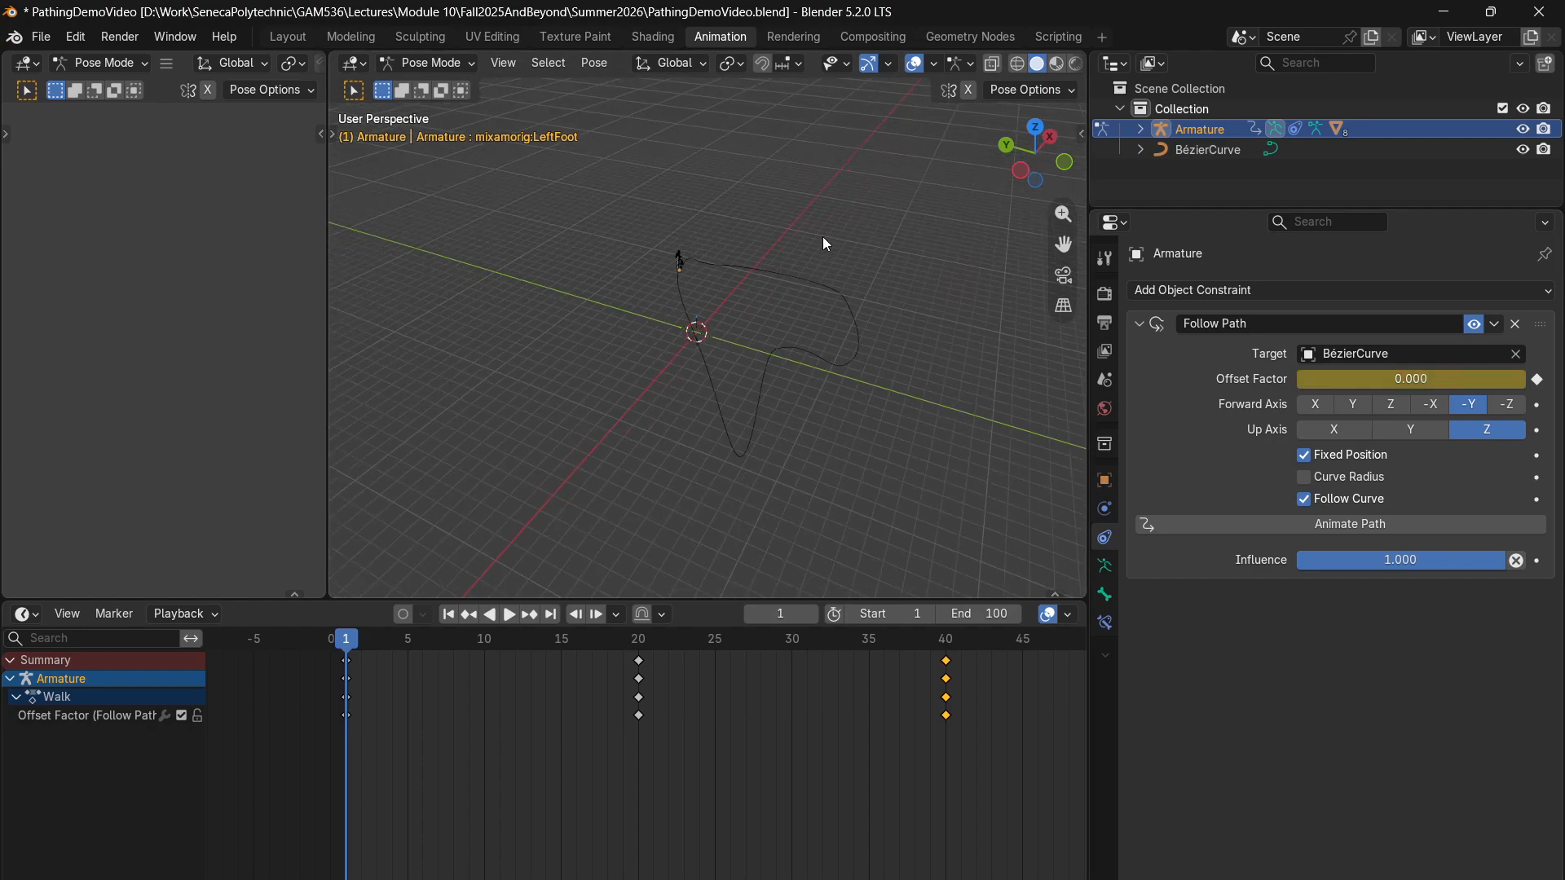
{"action": "scroll", "coordinate": [766, 273], "scroll_direction": "up", "scroll_amount": 3}
{"action": "left_click_drag", "start_coordinate": [1355, 379], "coordinate": [1298, 381]}
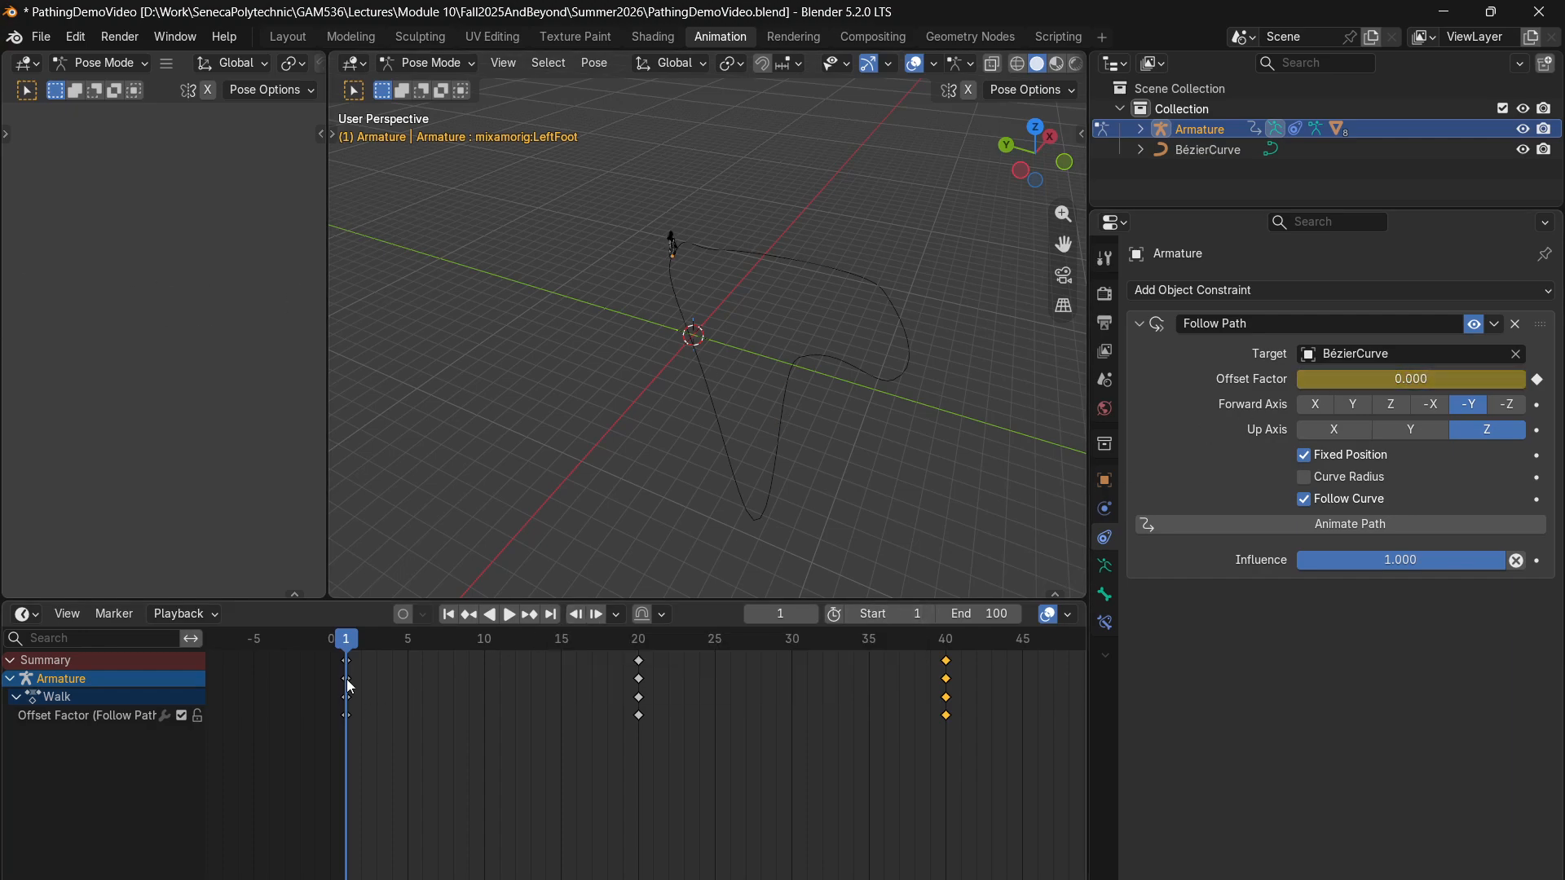
- Replace the Follow Path Offset Factor keyframe at frame 1 with a value of 0
{"action": "scroll", "coordinate": [341, 669], "scroll_direction": "up", "scroll_amount": 2}
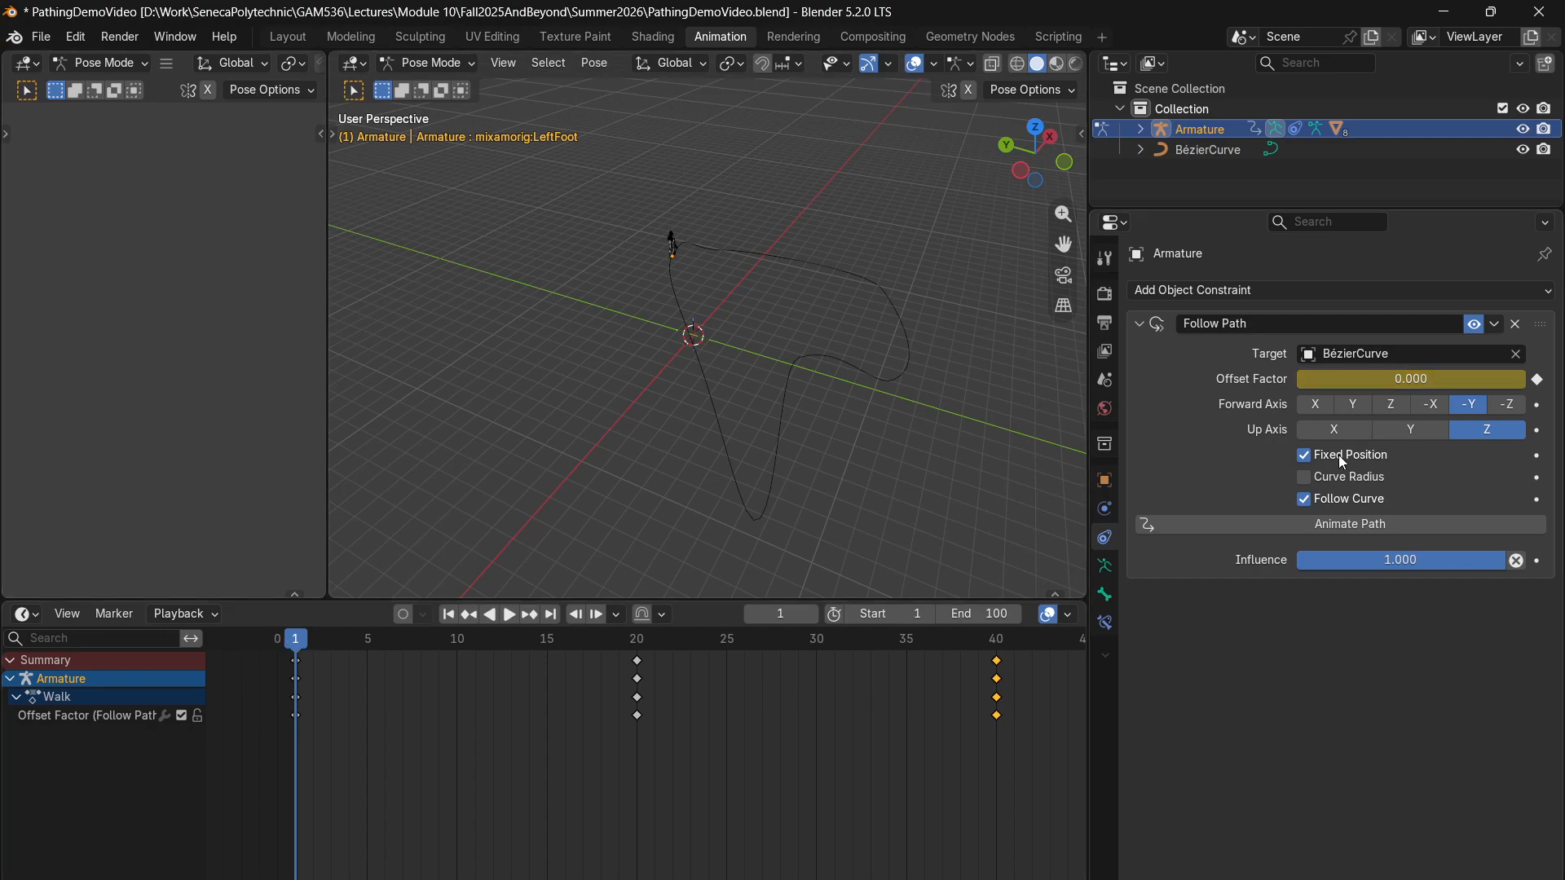
{"action": "right_click", "coordinate": [1357, 378]}
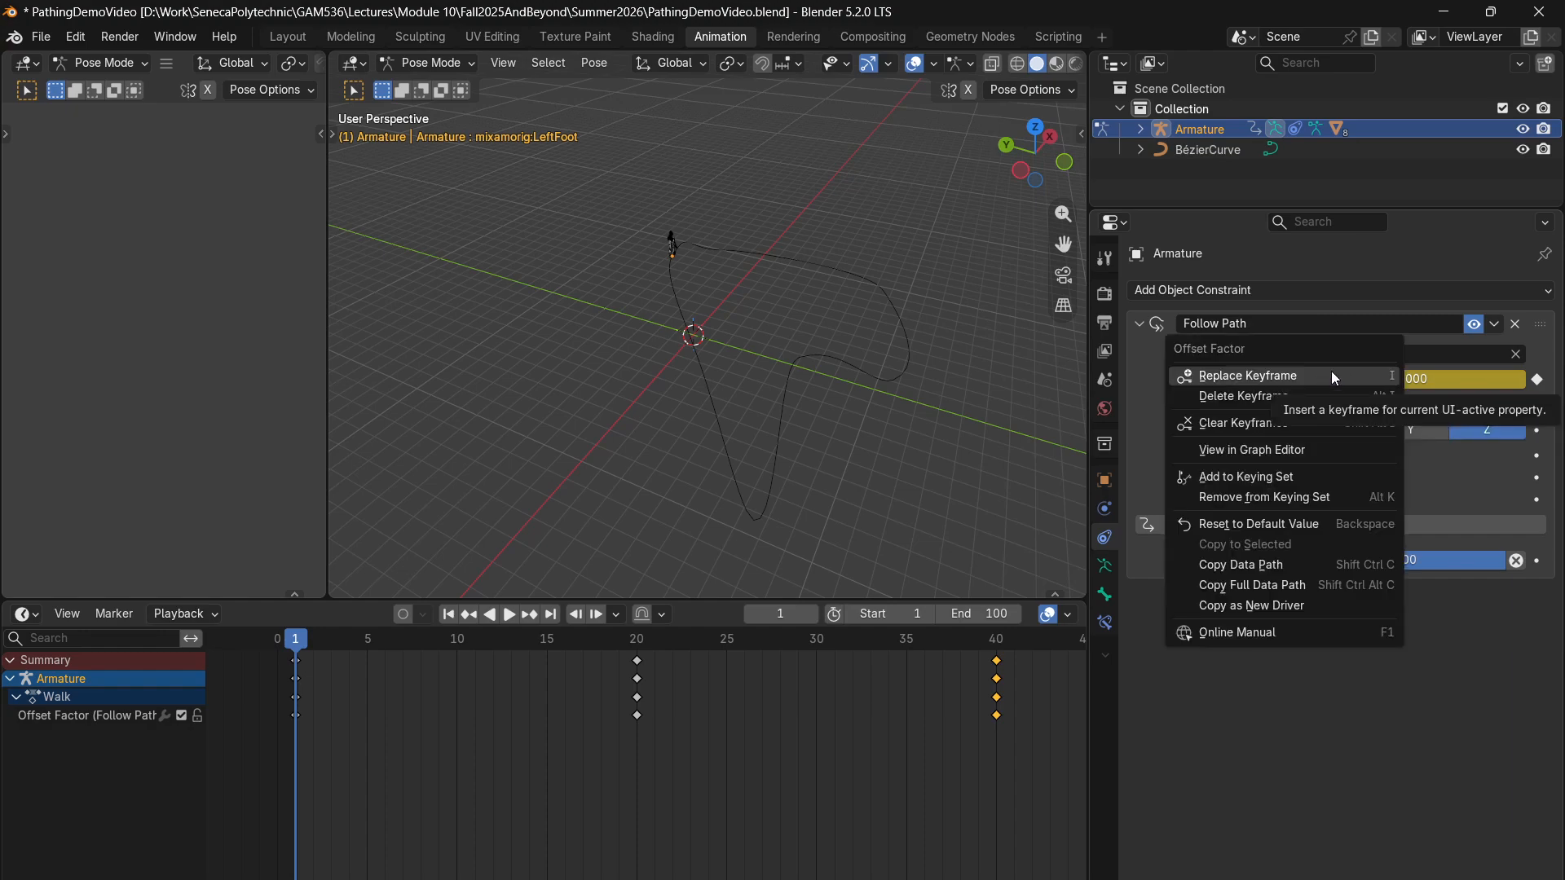
{"action": "left_click", "coordinate": [1291, 378]}
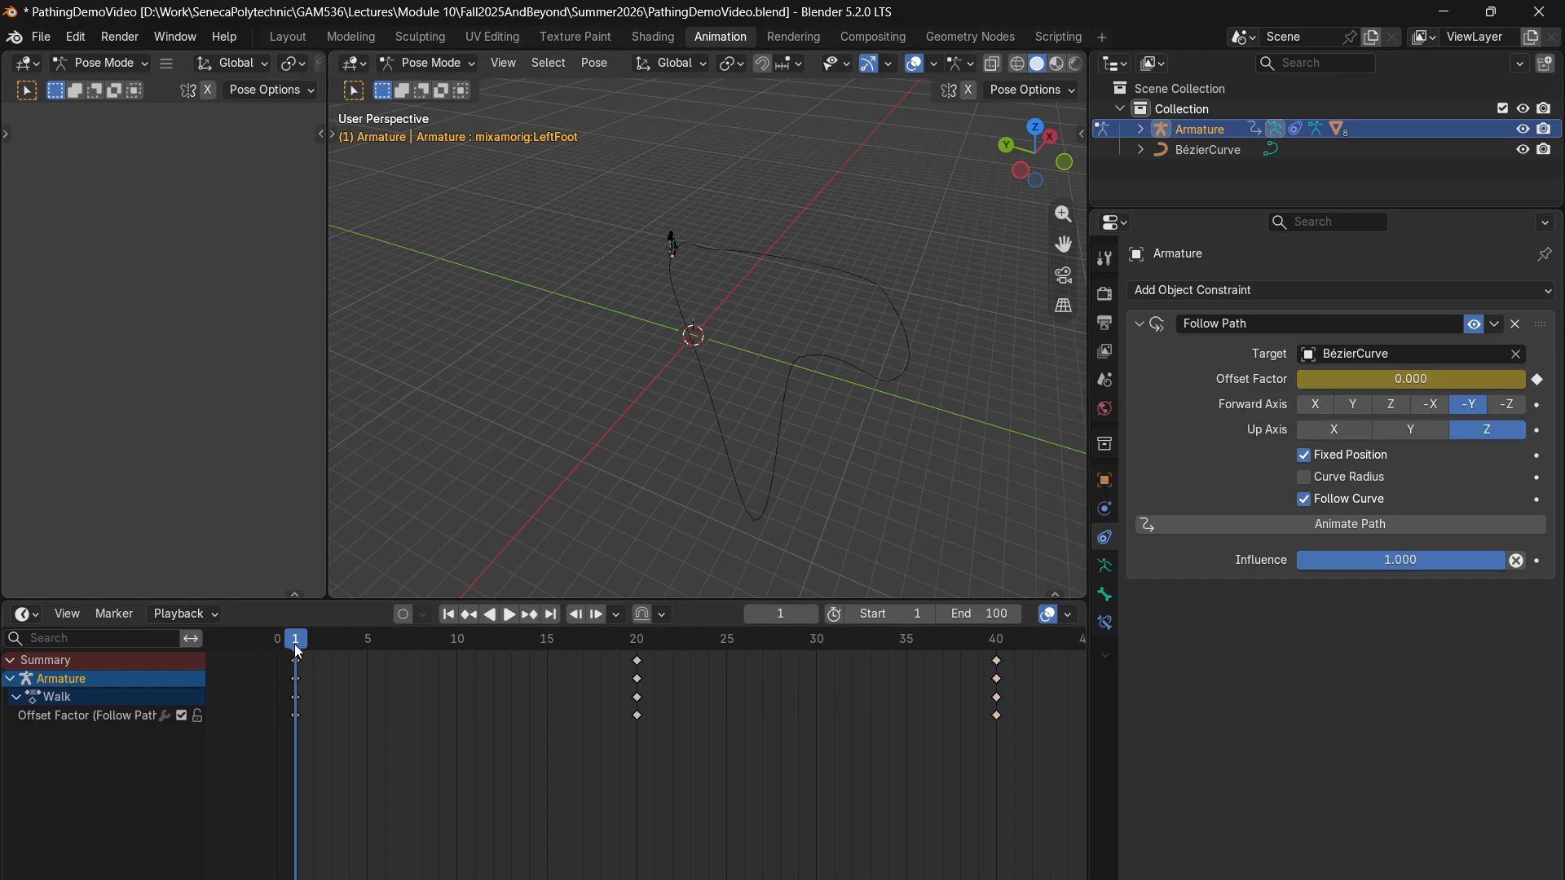
- Move to frame 100 and insert a keyframe for the constraint's Offset Factor
{"action": "left_click_drag", "start_coordinate": [297, 652], "coordinate": [1014, 683]}
{"action": "scroll", "coordinate": [1014, 683], "scroll_direction": "down", "scroll_amount": 8}
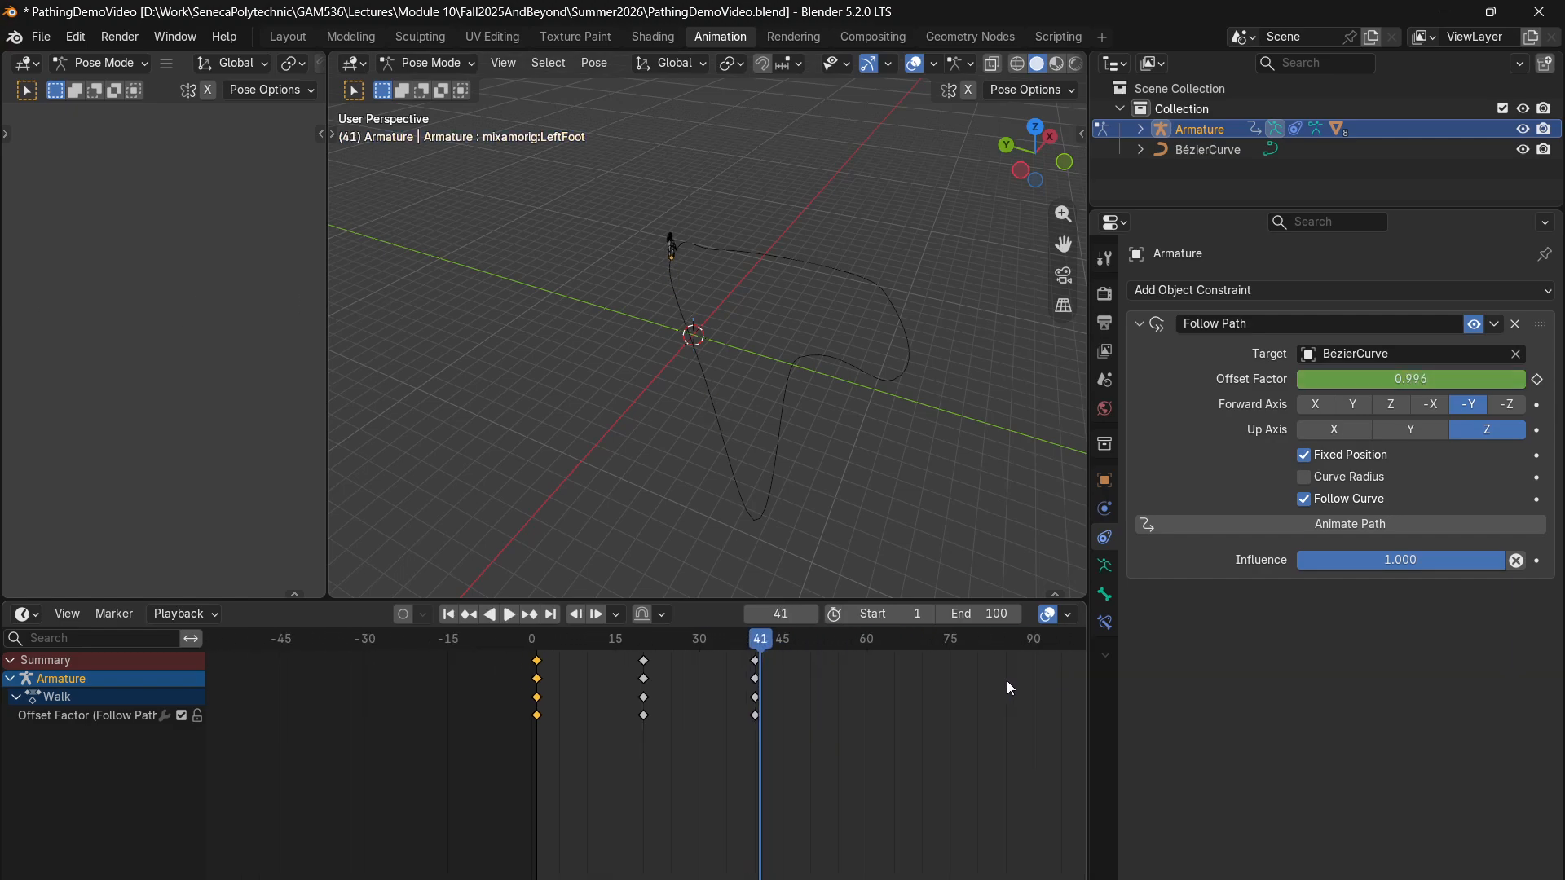
{"action": "left_click_drag", "start_coordinate": [735, 652], "coordinate": [1002, 661]}
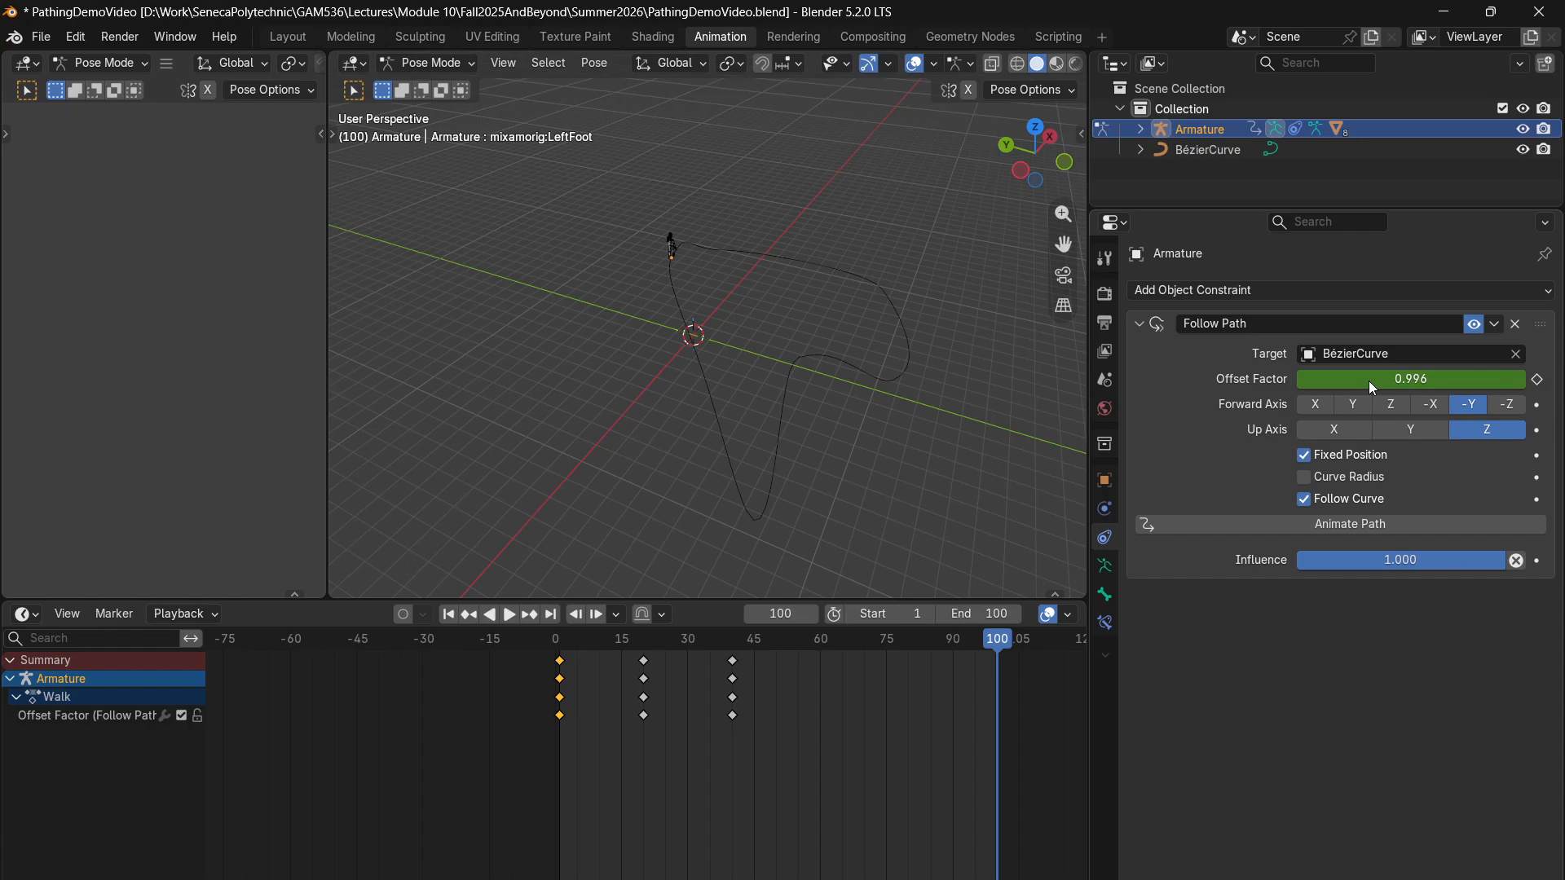
{"action": "right_click", "coordinate": [1346, 396]}
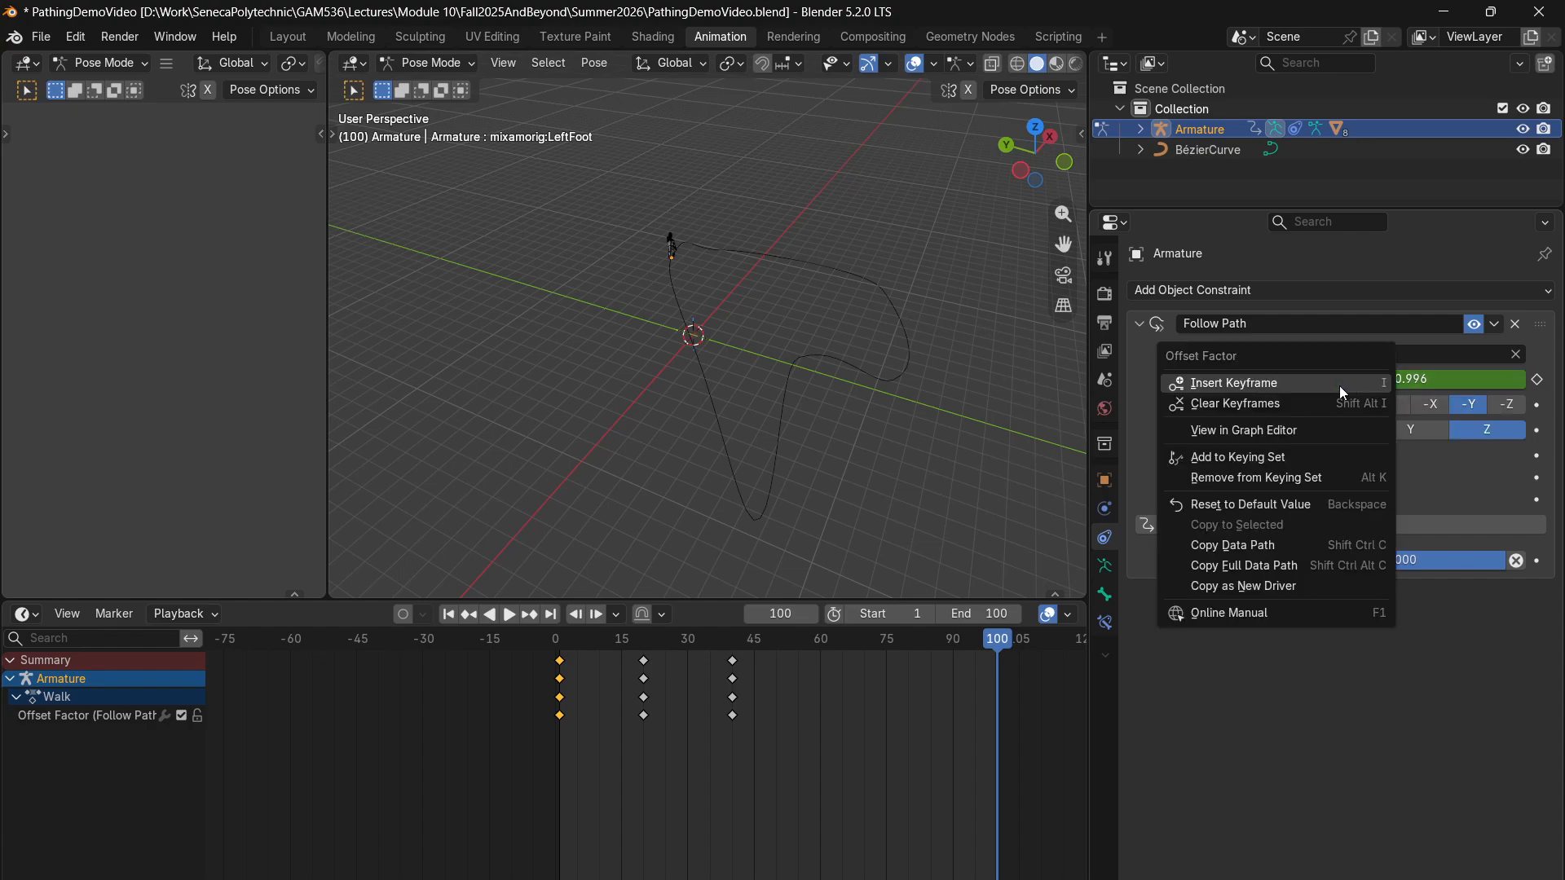
{"action": "left_click", "coordinate": [1309, 383]}
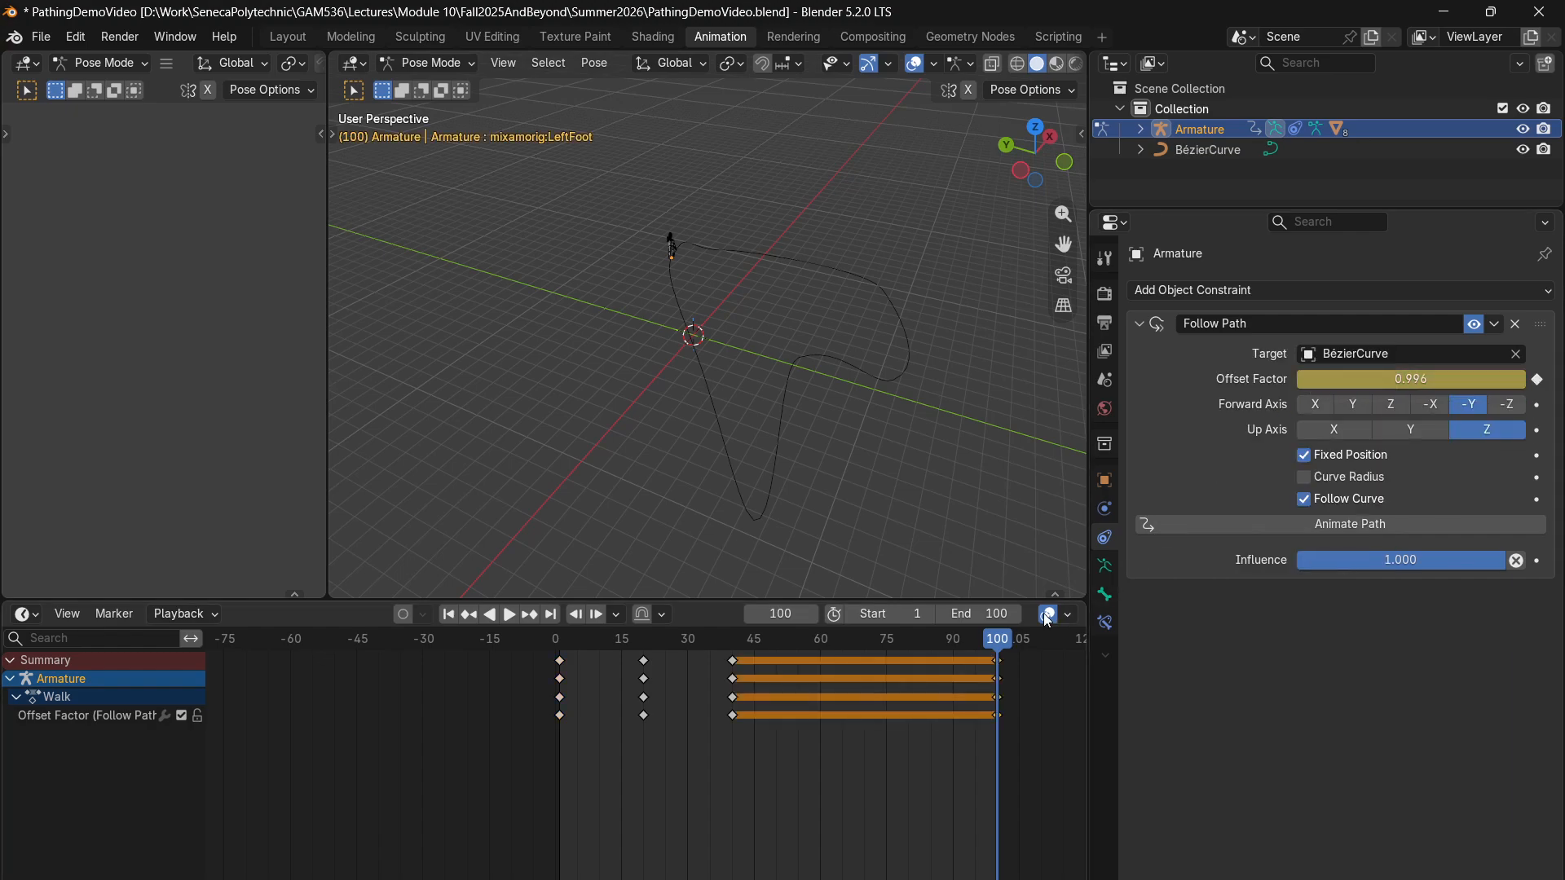
- Copy the Offset Factor keyframes at frames 20 and 40 and paste them starting at frame 60
{"action": "left_click_drag", "start_coordinate": [1008, 638], "coordinate": [1020, 683]}
{"action": "key", "text": "space"}
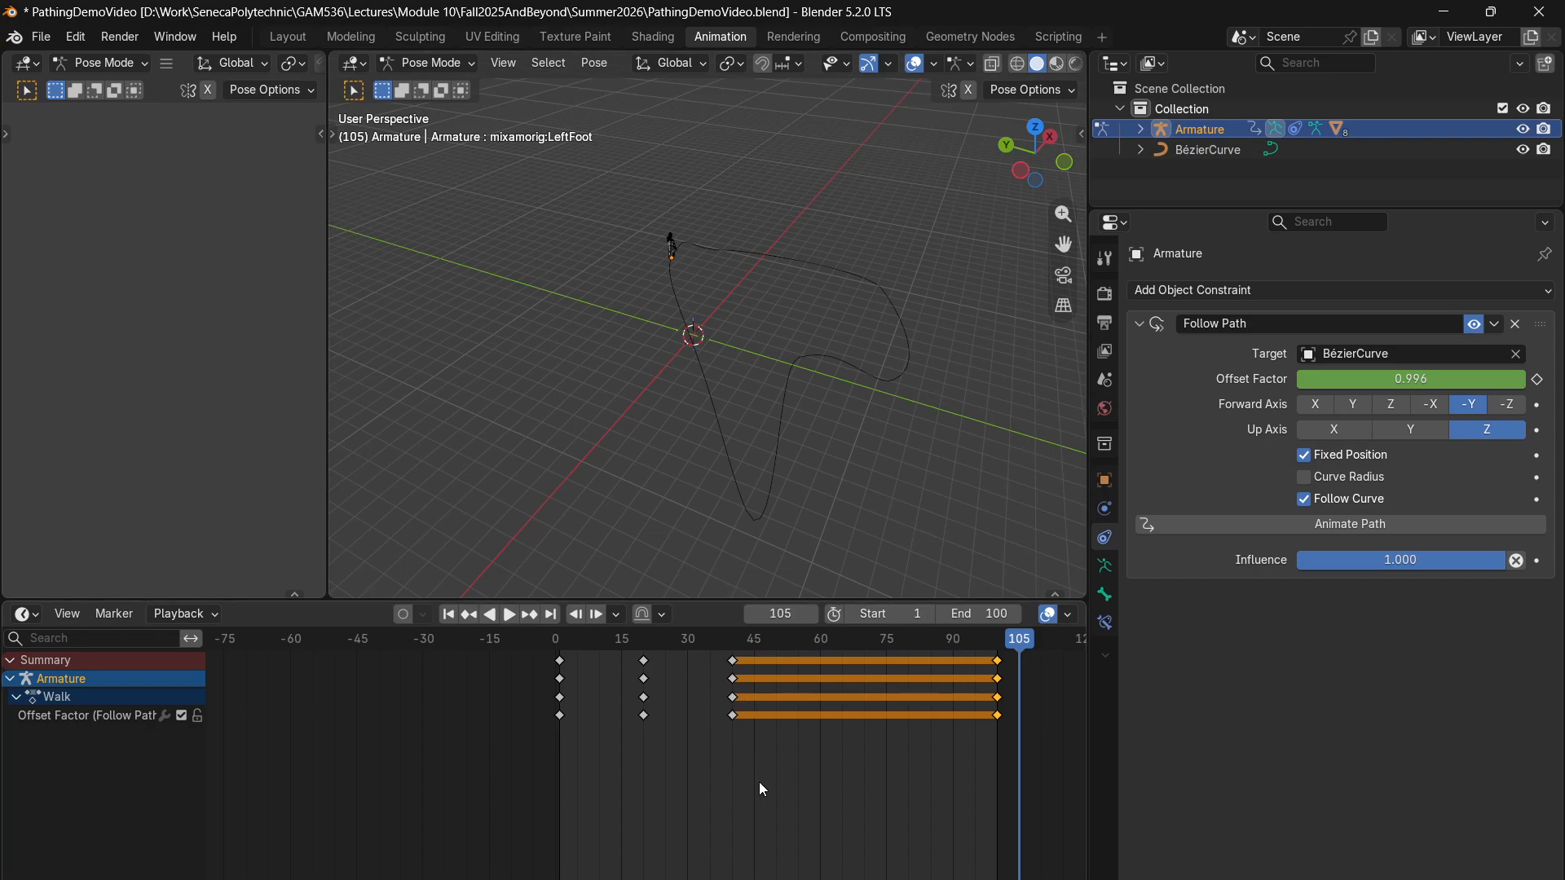
{"action": "left_click_drag", "start_coordinate": [760, 781], "coordinate": [570, 632]}
{"action": "left_click_drag", "start_coordinate": [1017, 638], "coordinate": [823, 677]}
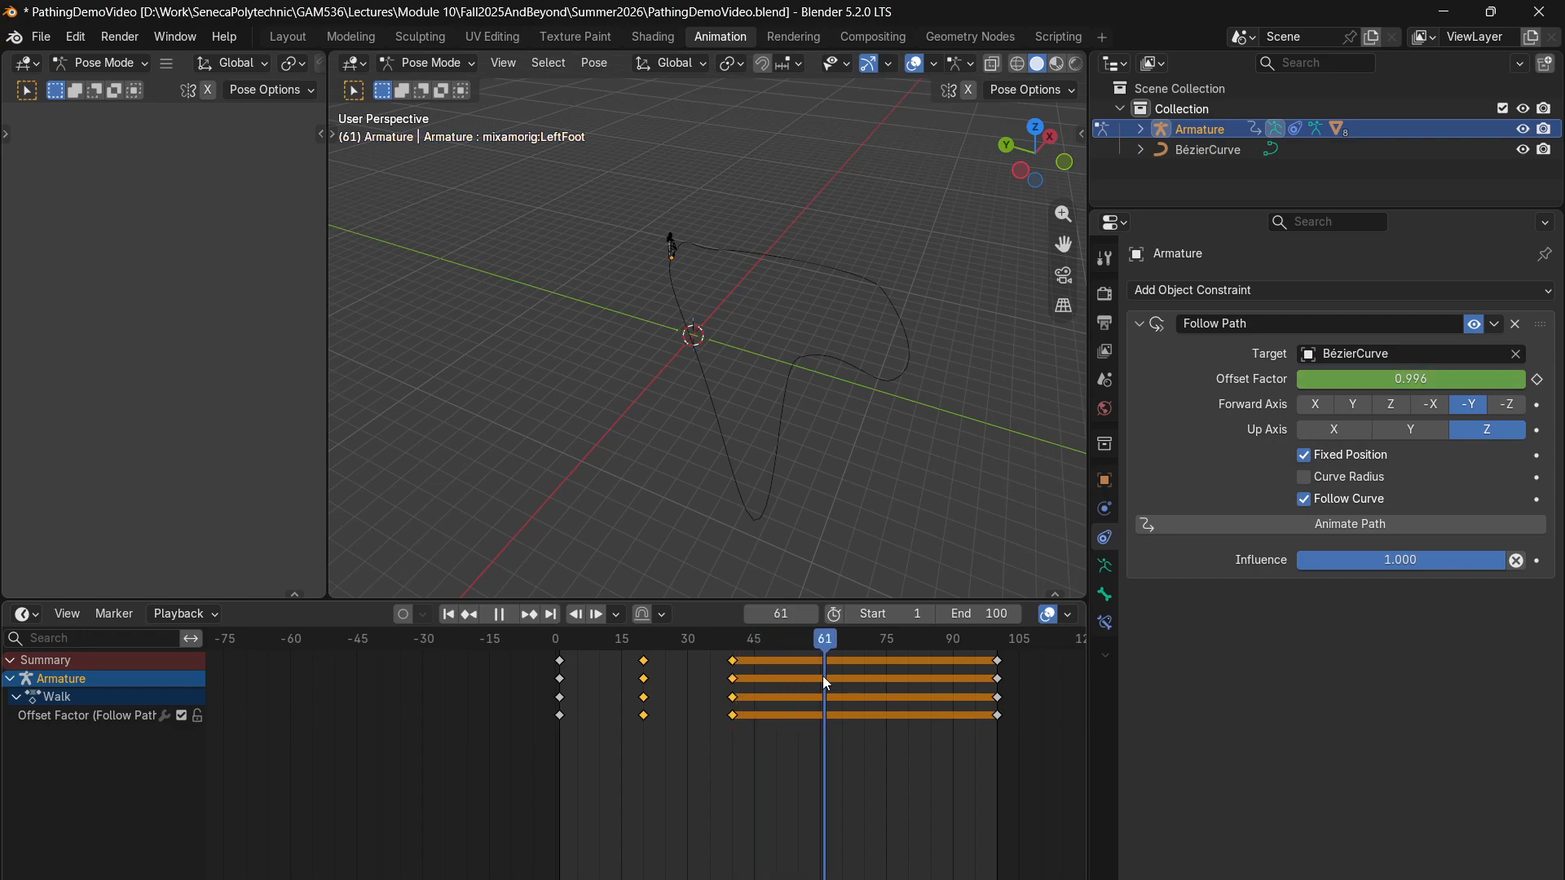
{"action": "key", "text": "ctrl+v"}
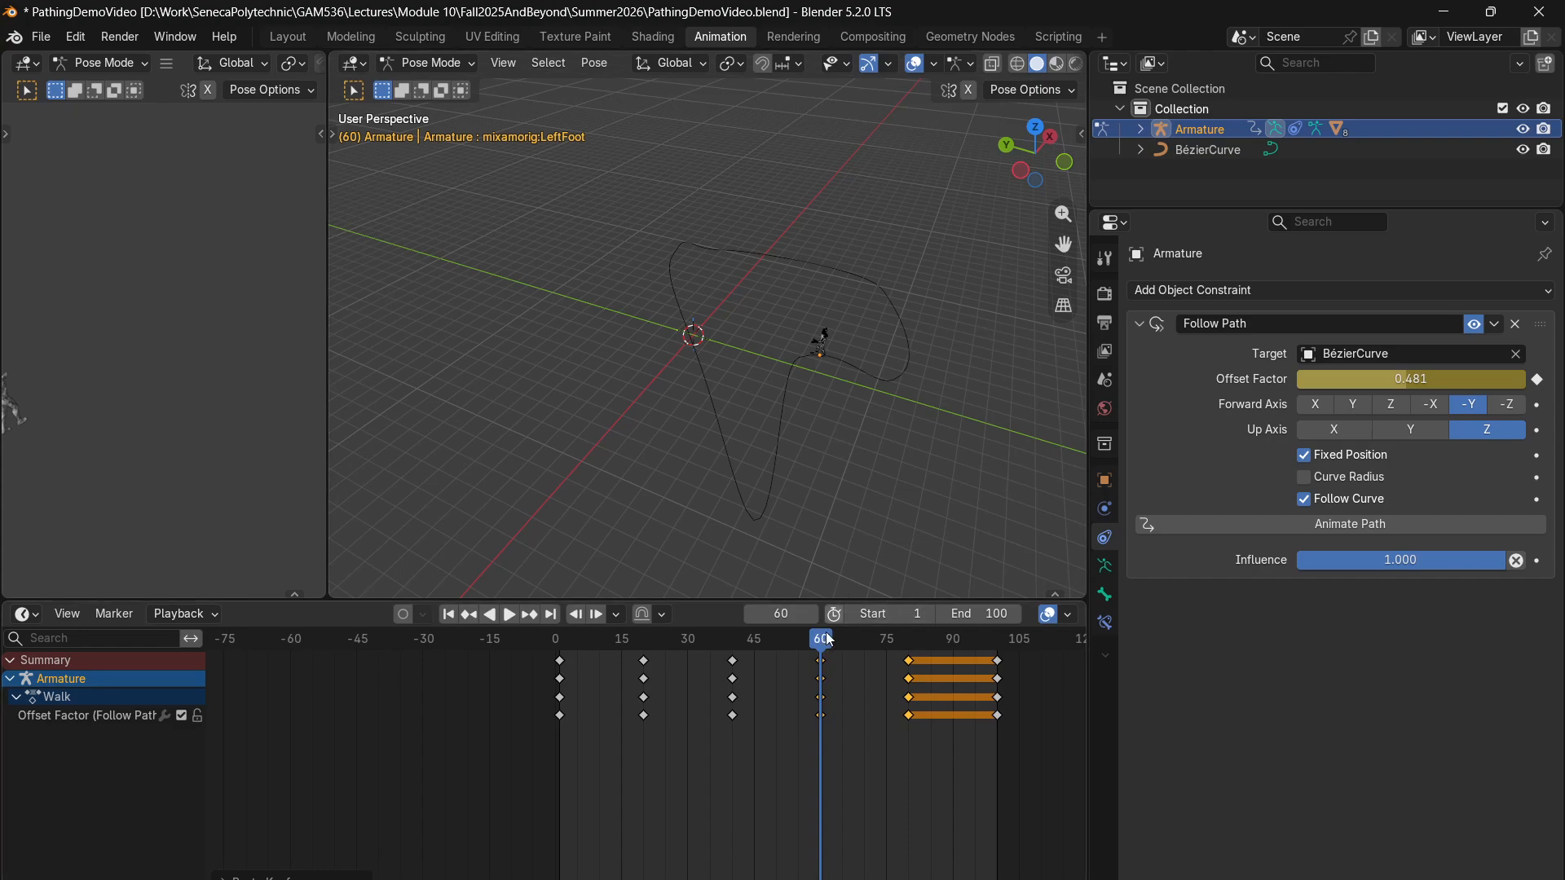
- Copy the Offset Factor keyframe at frame 60 and paste it over the one at frame 100
{"action": "left_click_drag", "start_coordinate": [643, 664], "coordinate": [562, 667]}
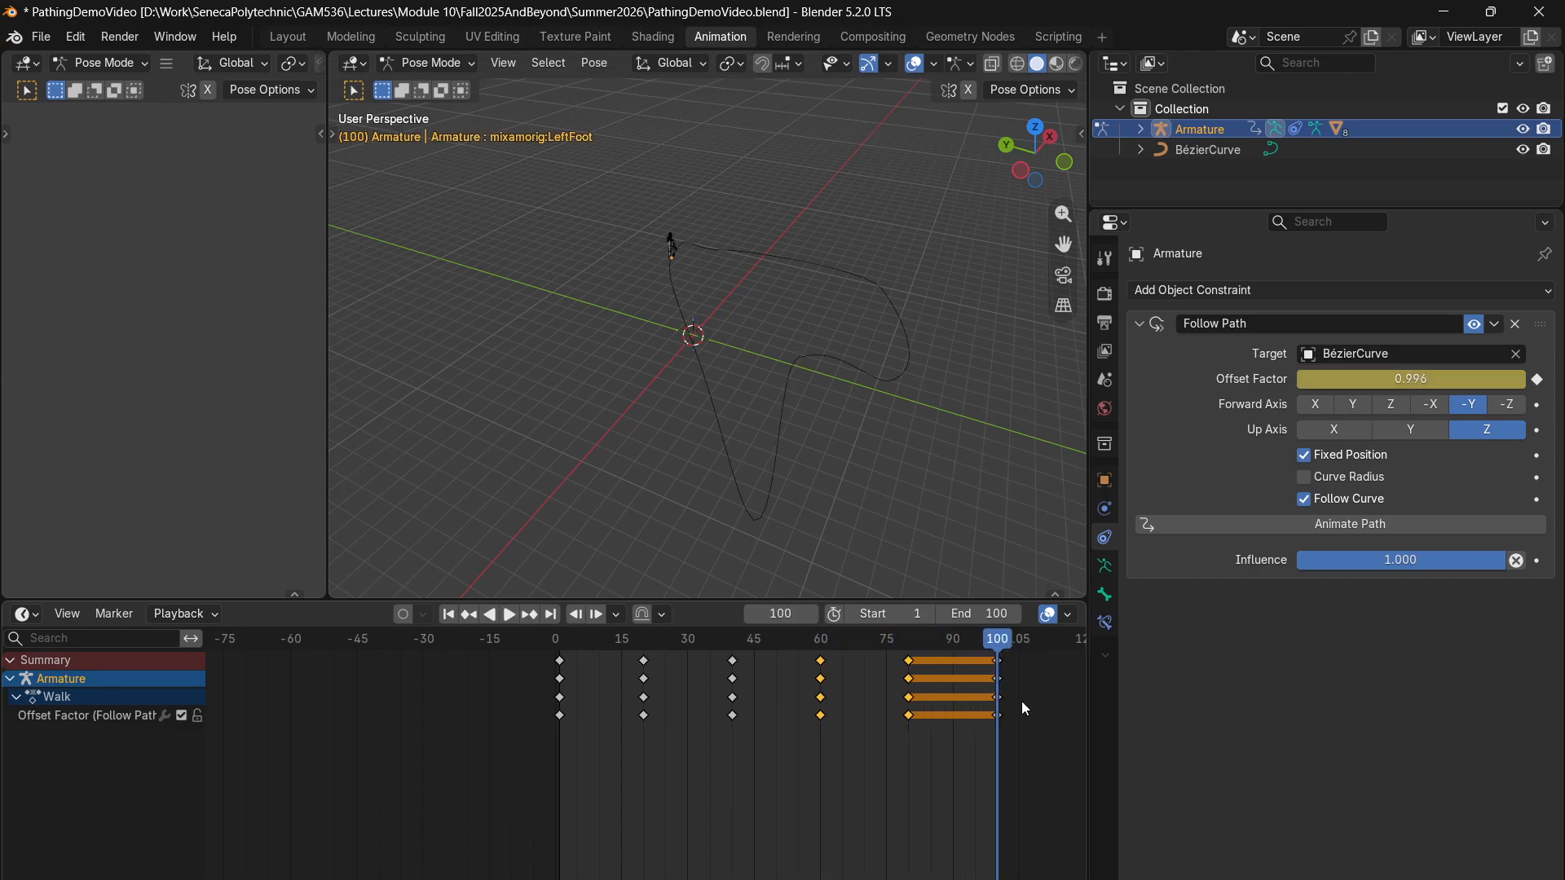
{"action": "left_click_drag", "start_coordinate": [1000, 641], "coordinate": [909, 648]}
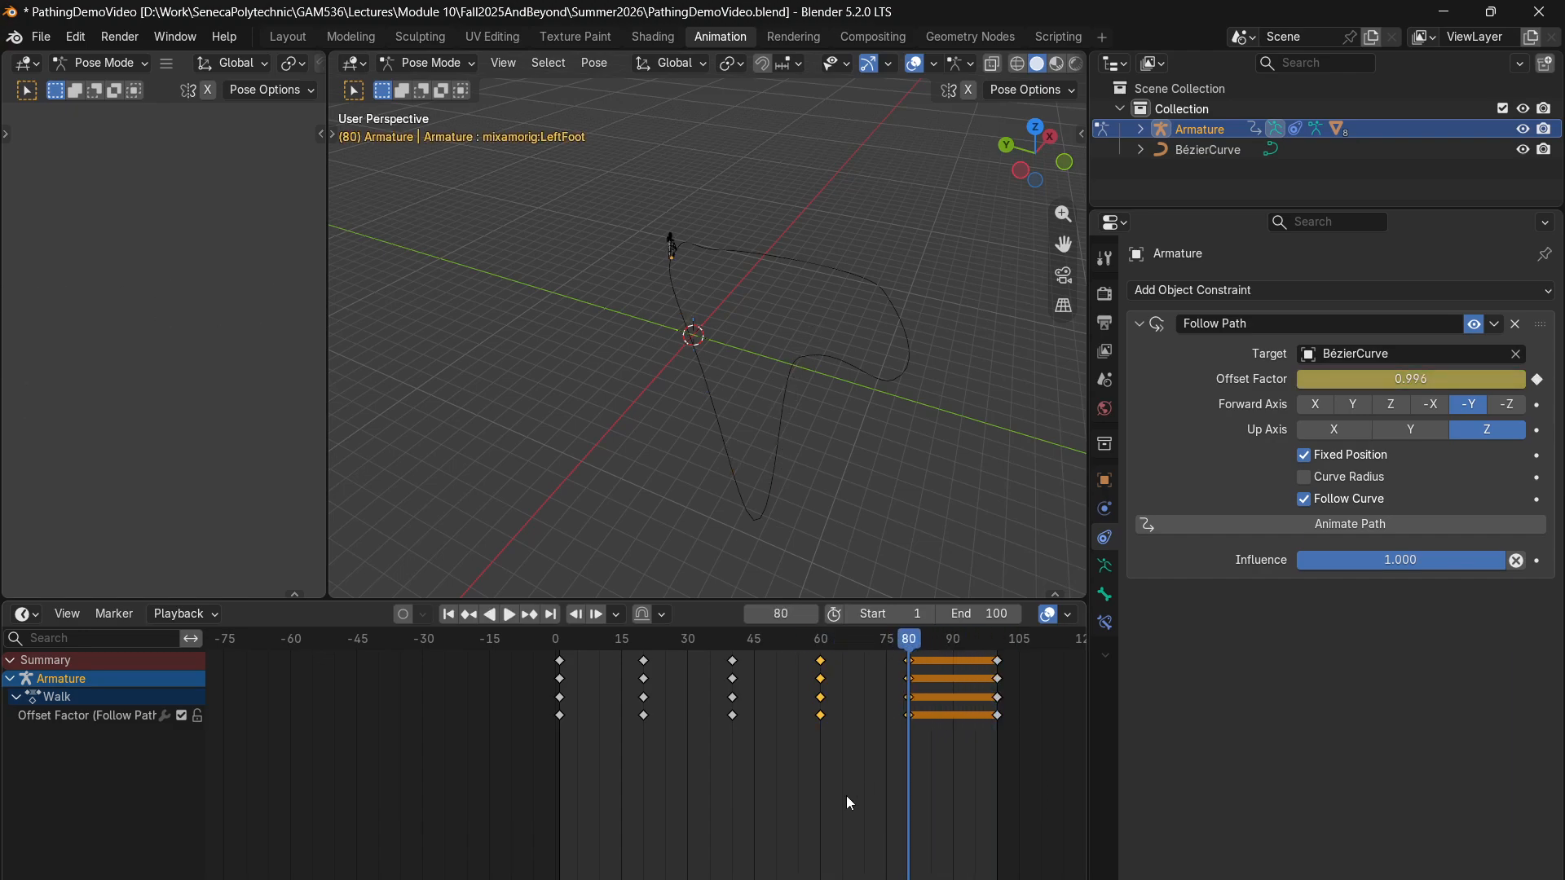
{"action": "left_click_drag", "start_coordinate": [834, 816], "coordinate": [765, 631]}
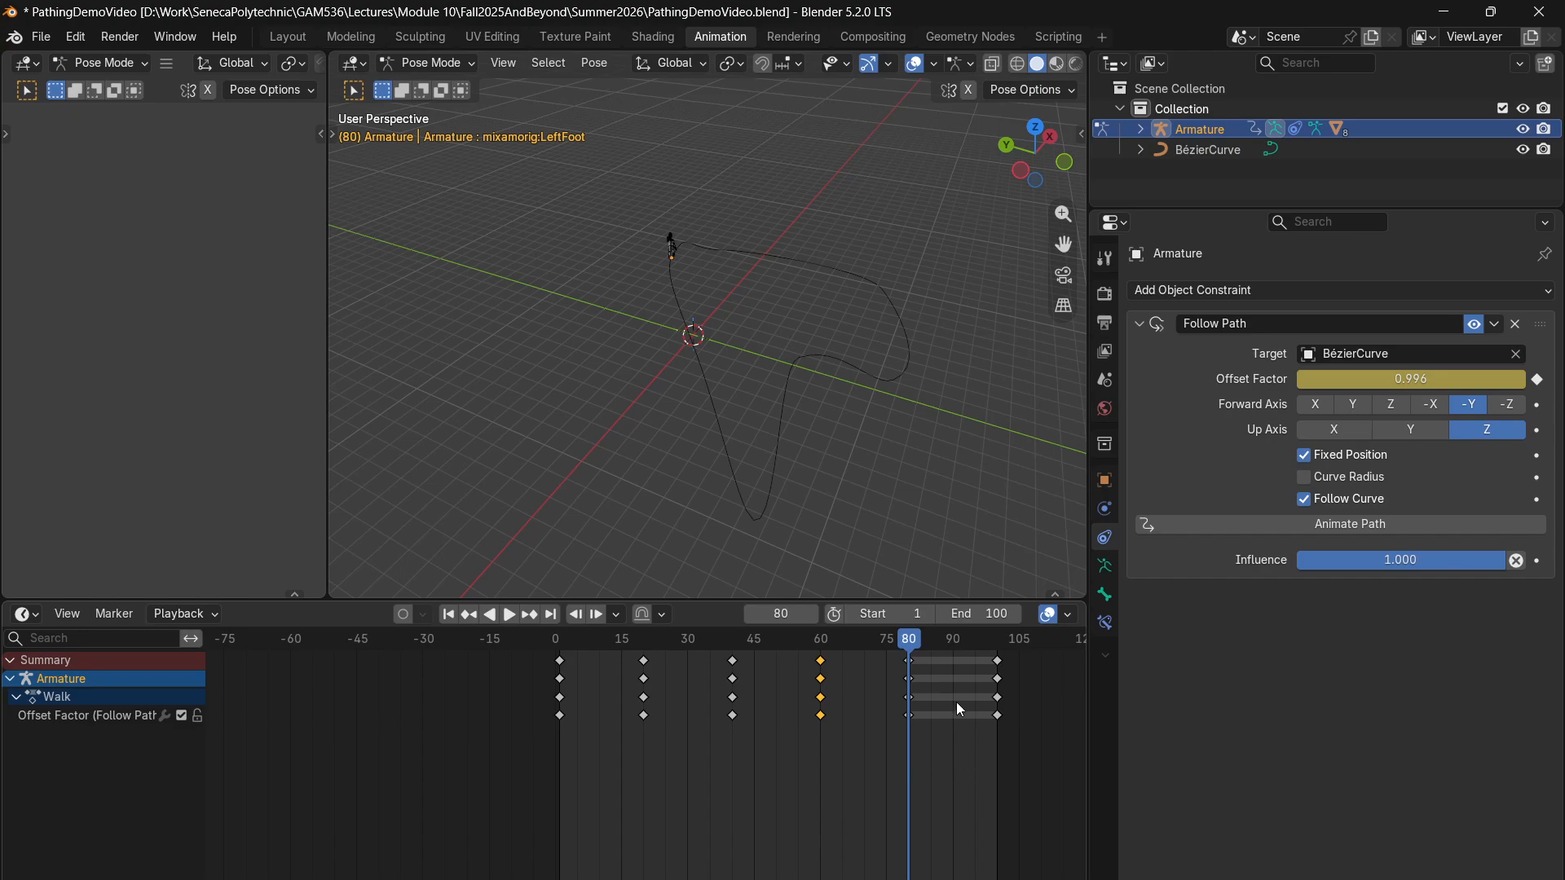
{"action": "left_click_drag", "start_coordinate": [908, 639], "coordinate": [996, 642]}
{"action": "key", "text": "ctrl+v"}
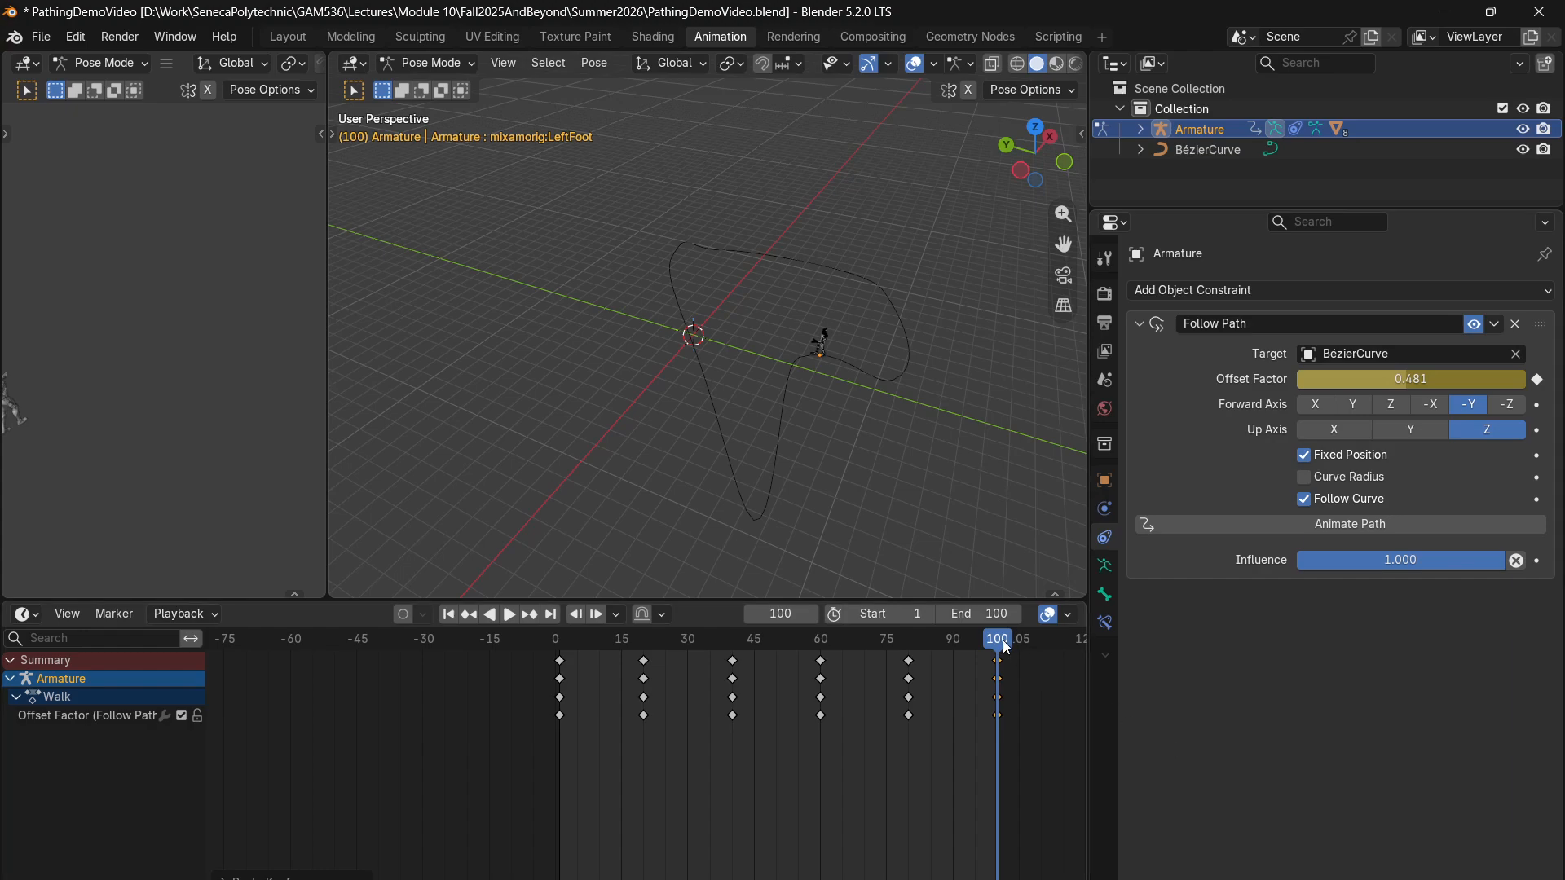
- Scrub back through the animation and insert an additional Offset Factor keyframe at frame 50
{"action": "left_click_drag", "start_coordinate": [999, 642], "coordinate": [559, 662]}
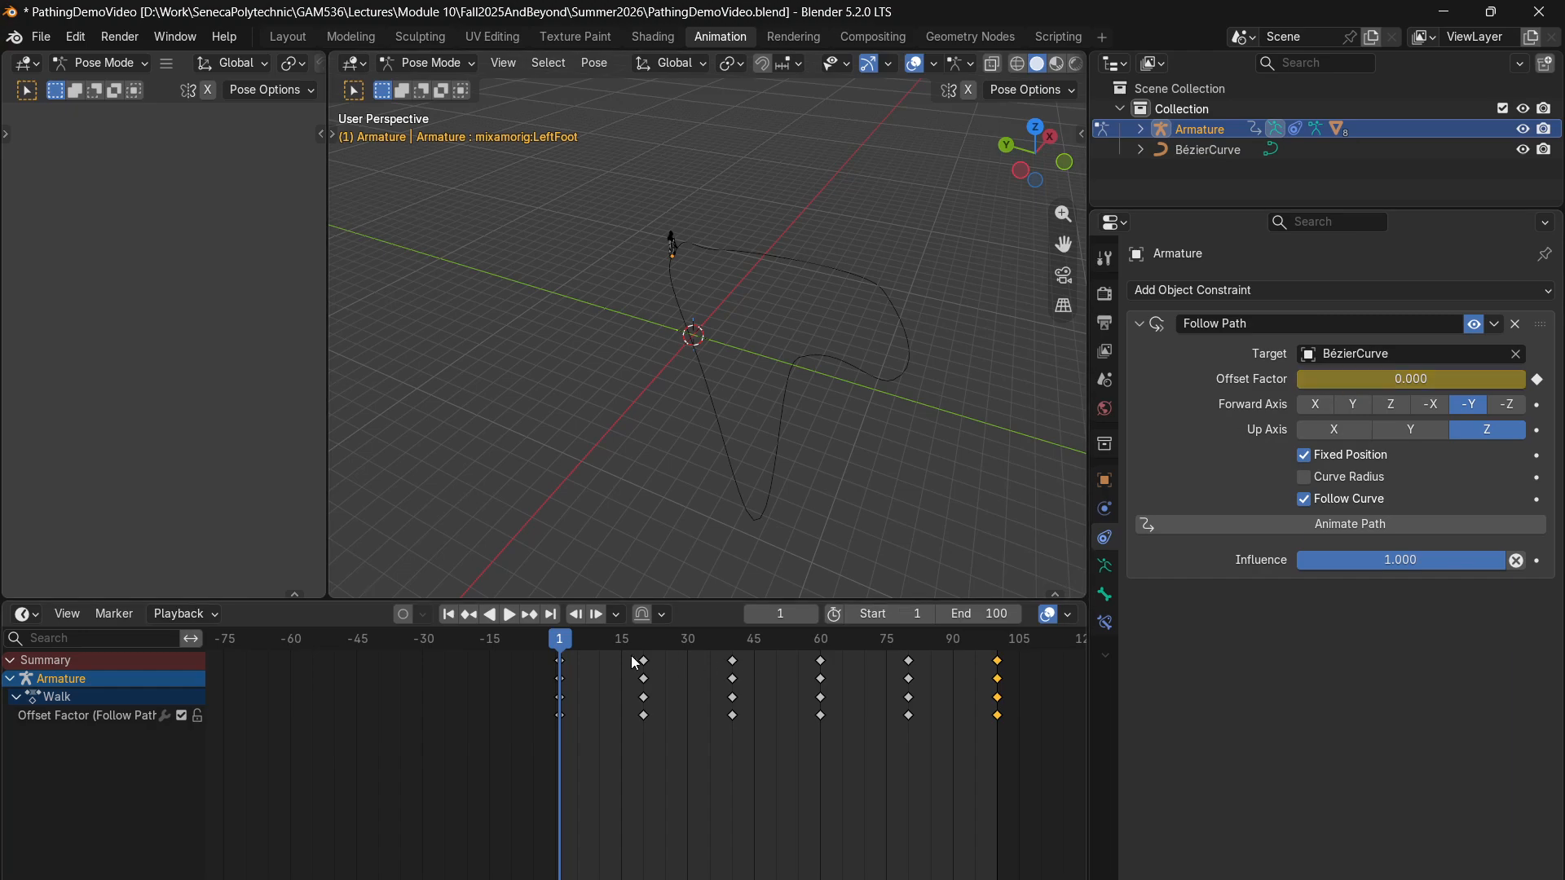
{"action": "left_click_drag", "start_coordinate": [568, 642], "coordinate": [779, 639]}
{"action": "right_click", "coordinate": [1392, 381]}
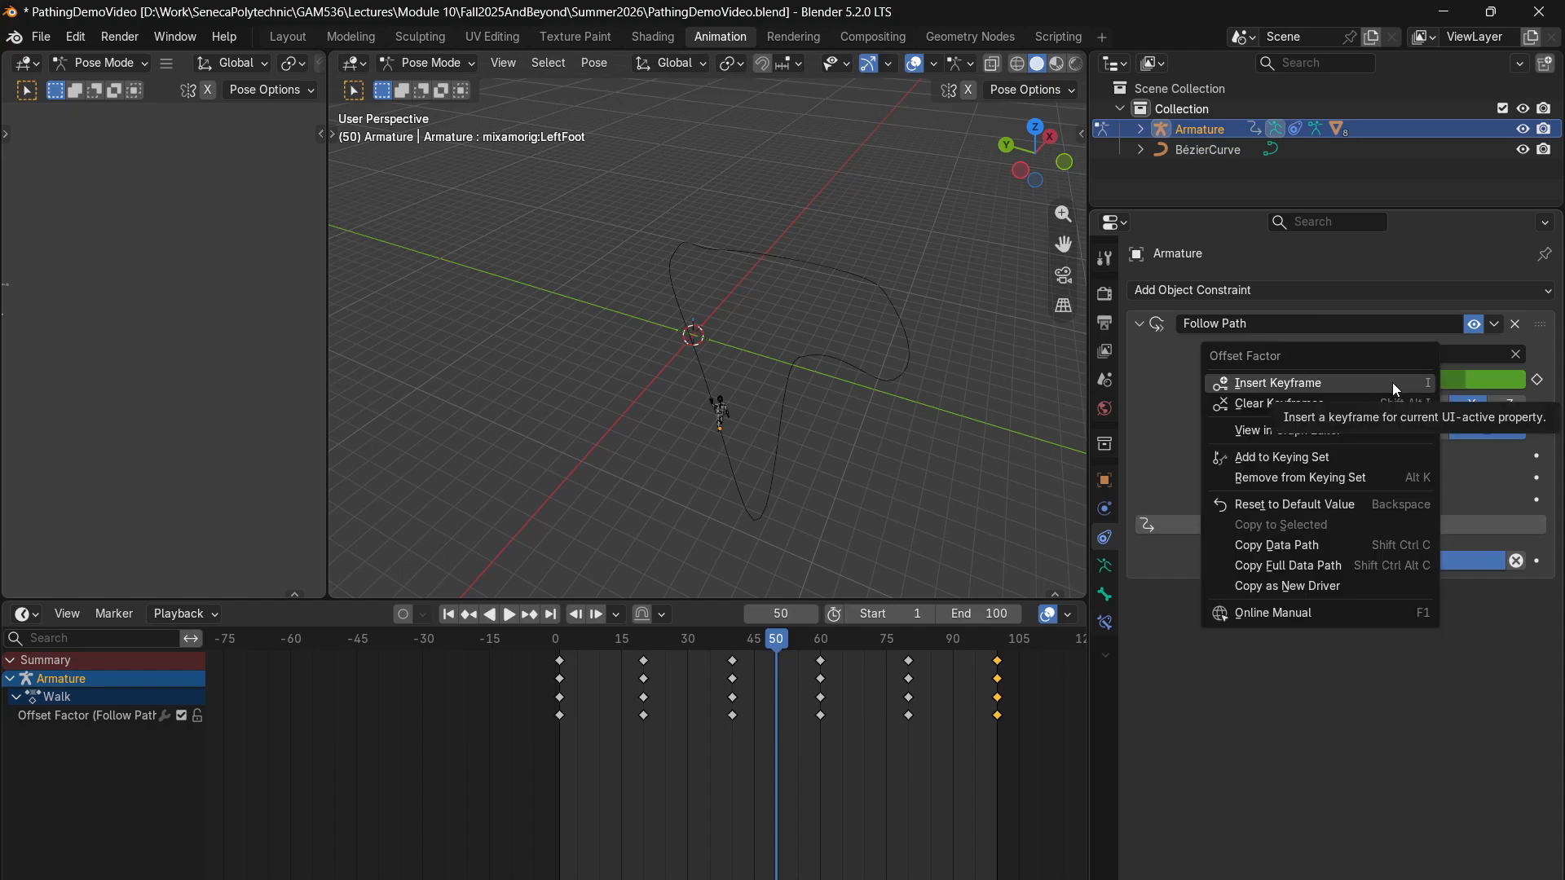
{"action": "left_click", "coordinate": [1392, 383]}
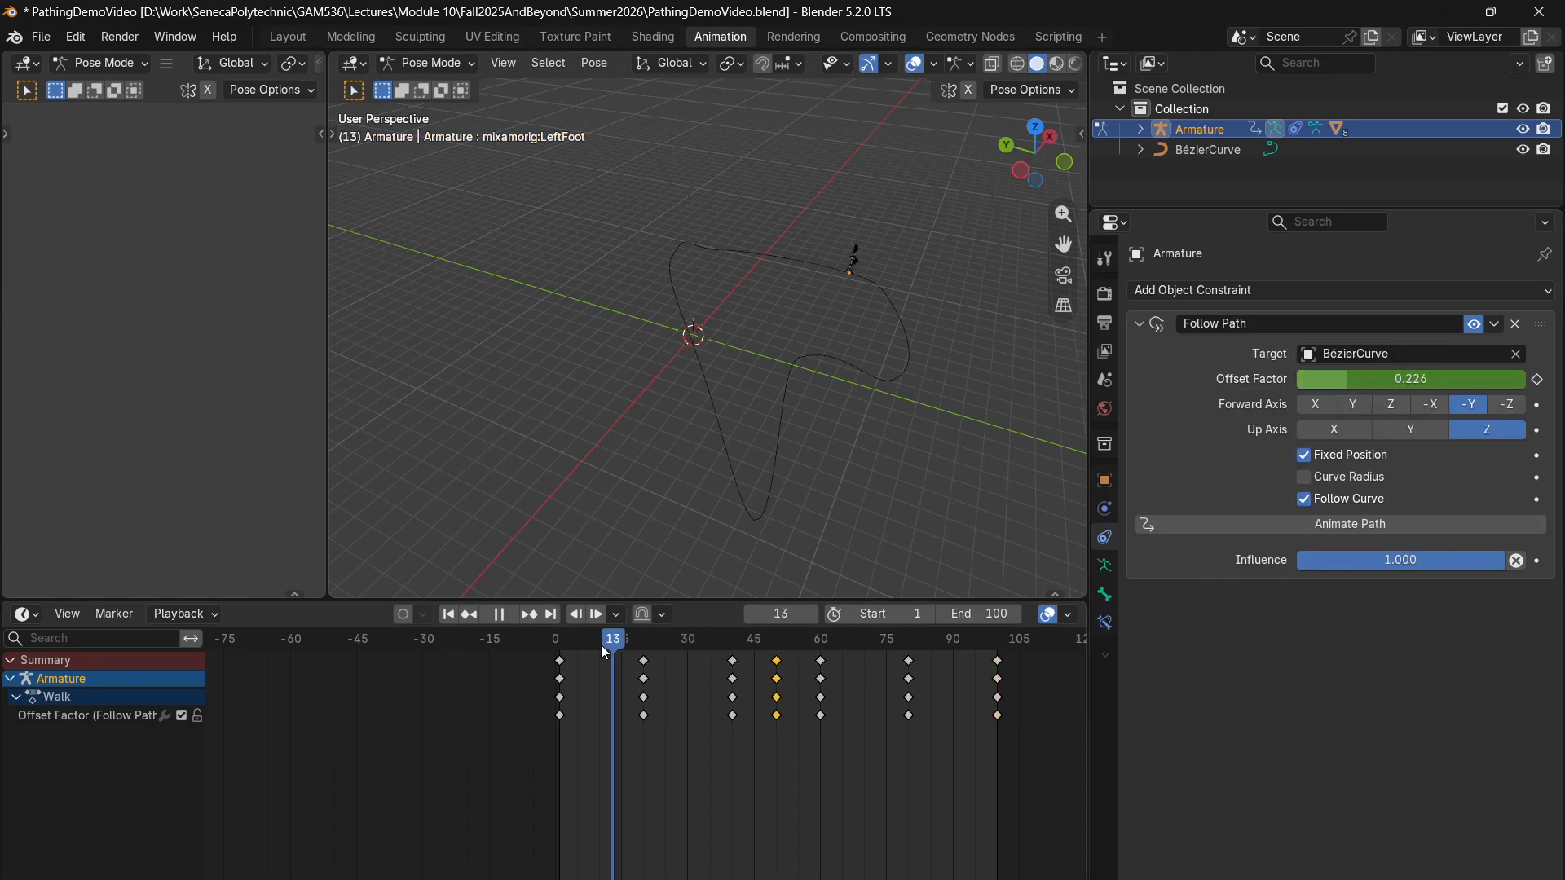
- Play the keyframed path animation from frame 1 and cancel playback to return to the start
{"action": "left_click", "coordinate": [559, 641]}
{"action": "key", "text": "space"}
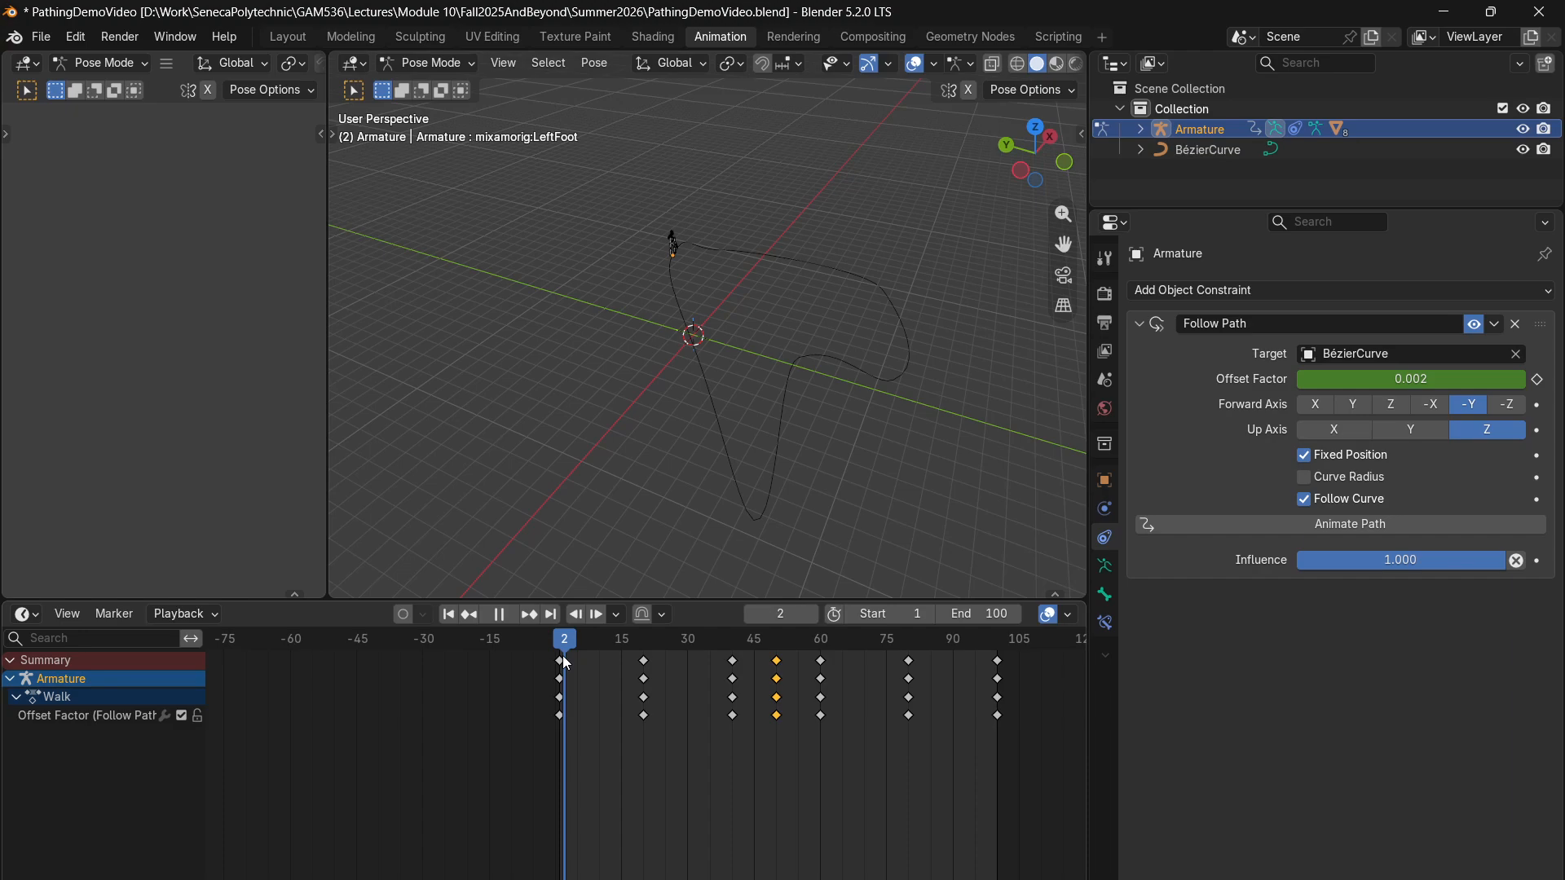
{"action": "key", "text": "Escape"}
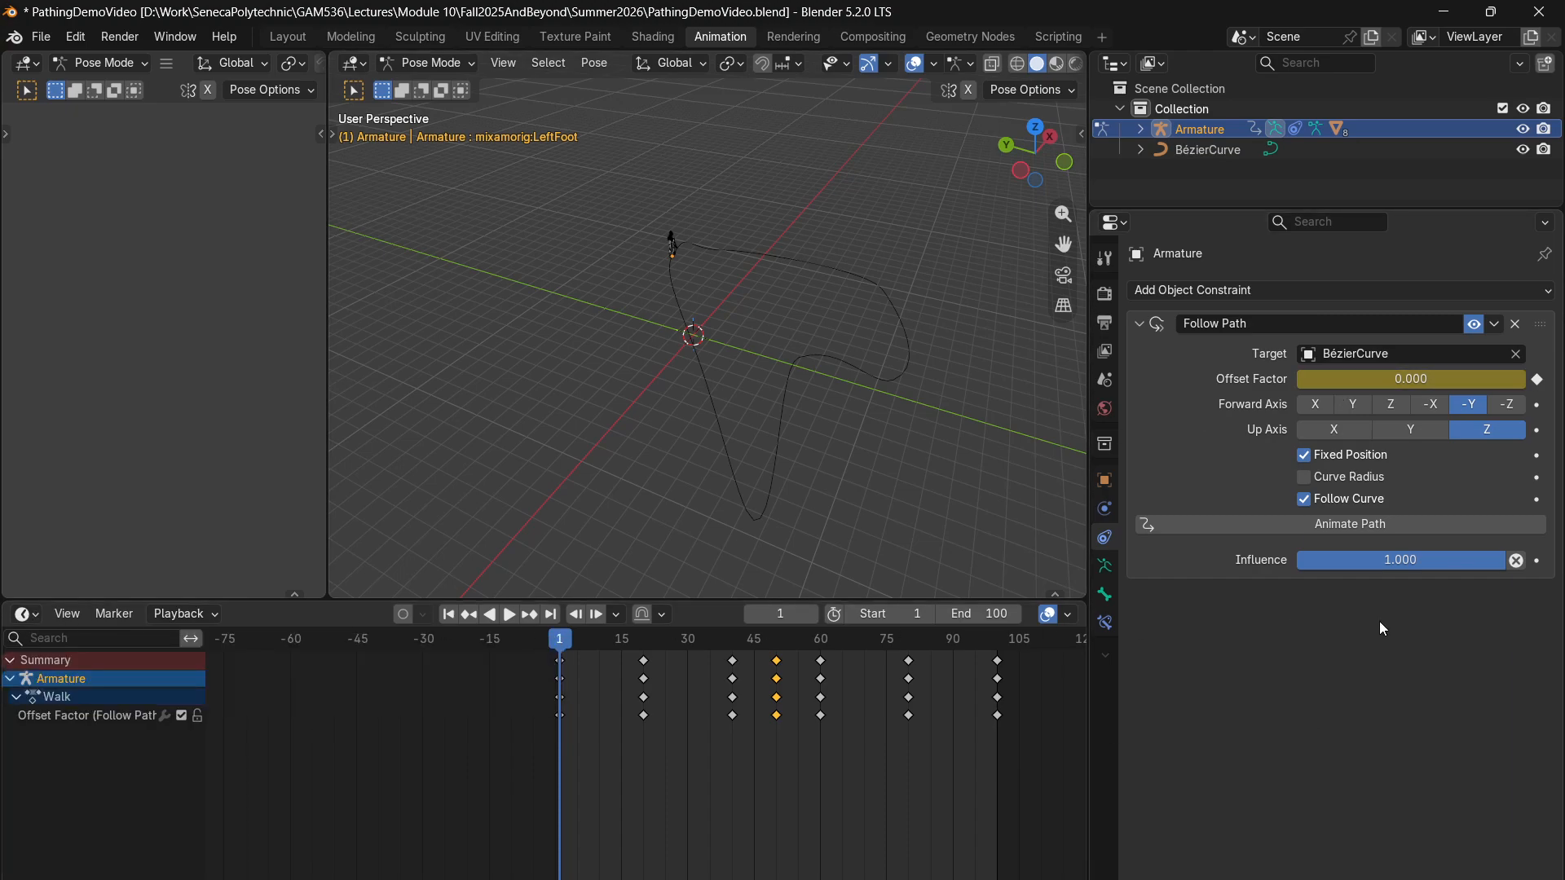
- Switch to Object Mode with BézierCurve selected and open the curve's Path Animation settings
{"action": "left_click", "coordinate": [1216, 144]}
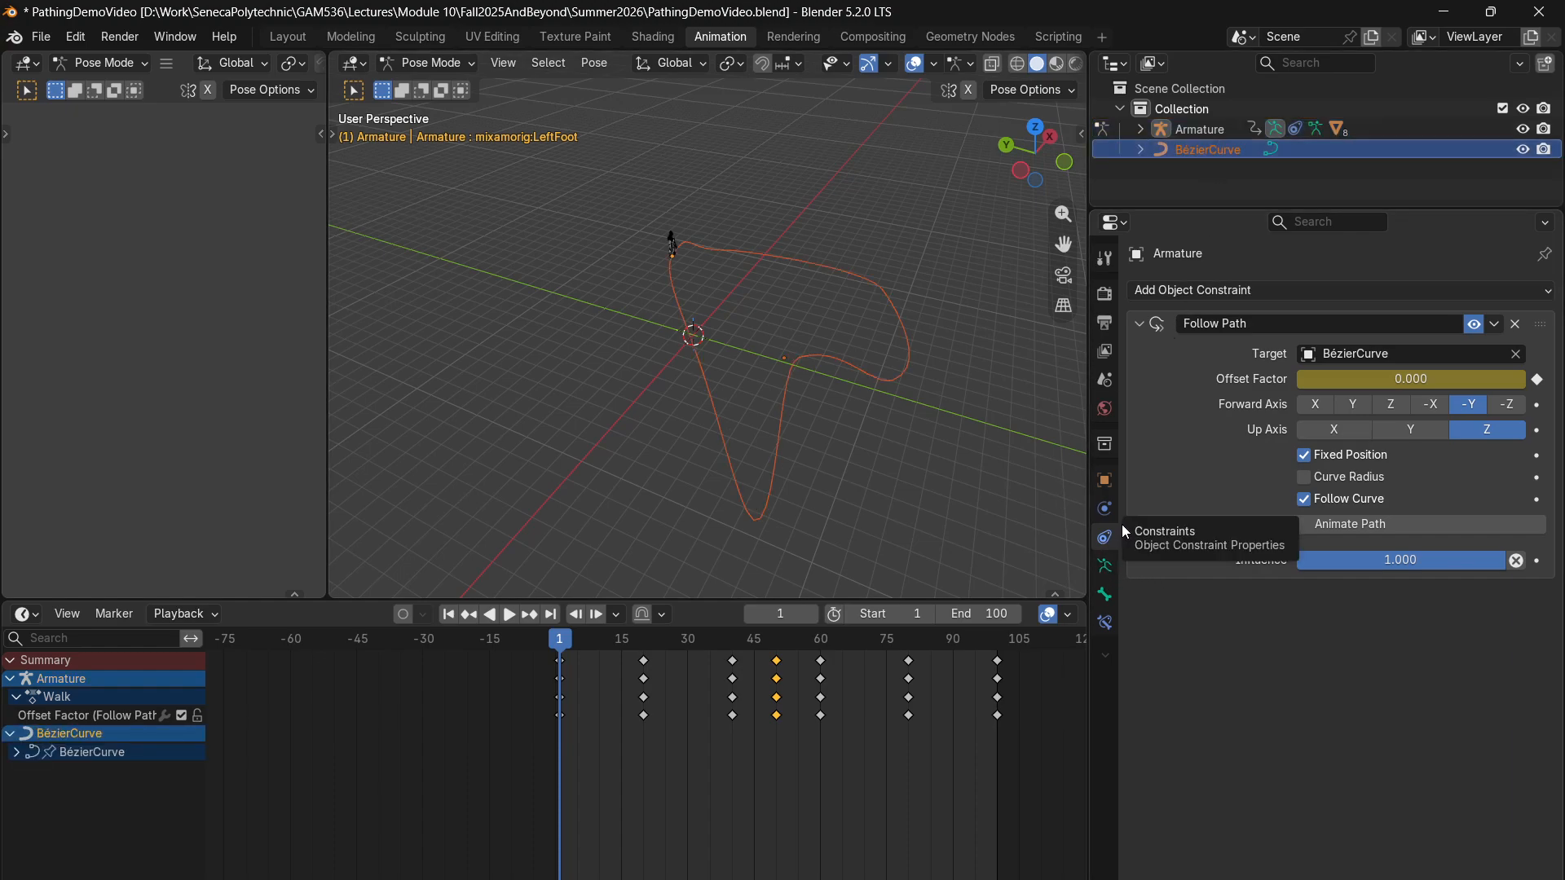
{"action": "left_click", "coordinate": [466, 66]}
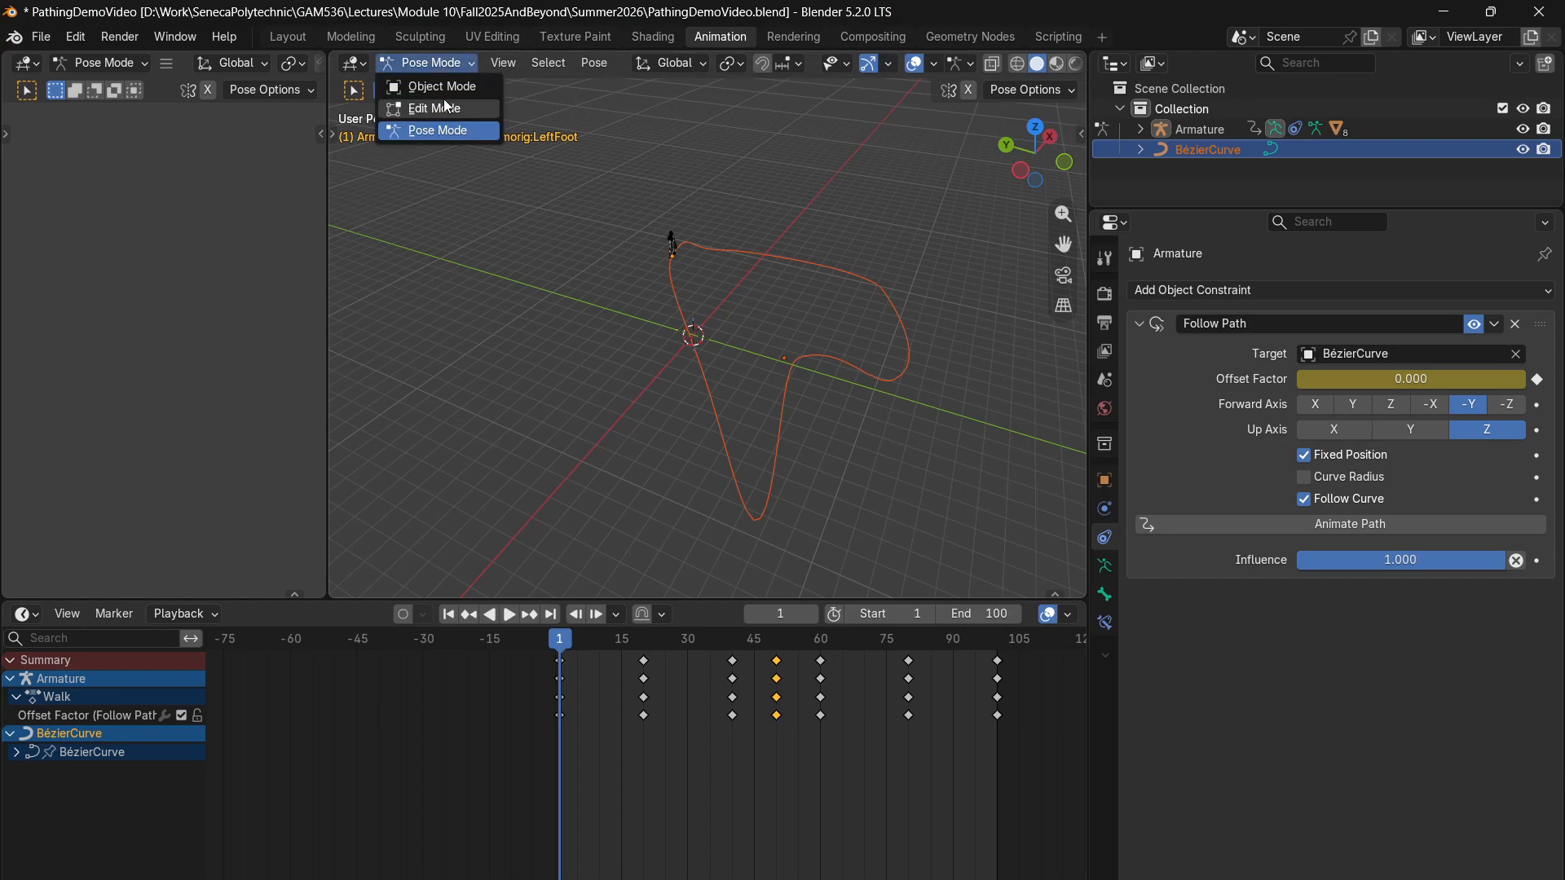
{"action": "left_click", "coordinate": [444, 85]}
{"action": "left_click", "coordinate": [851, 367]}
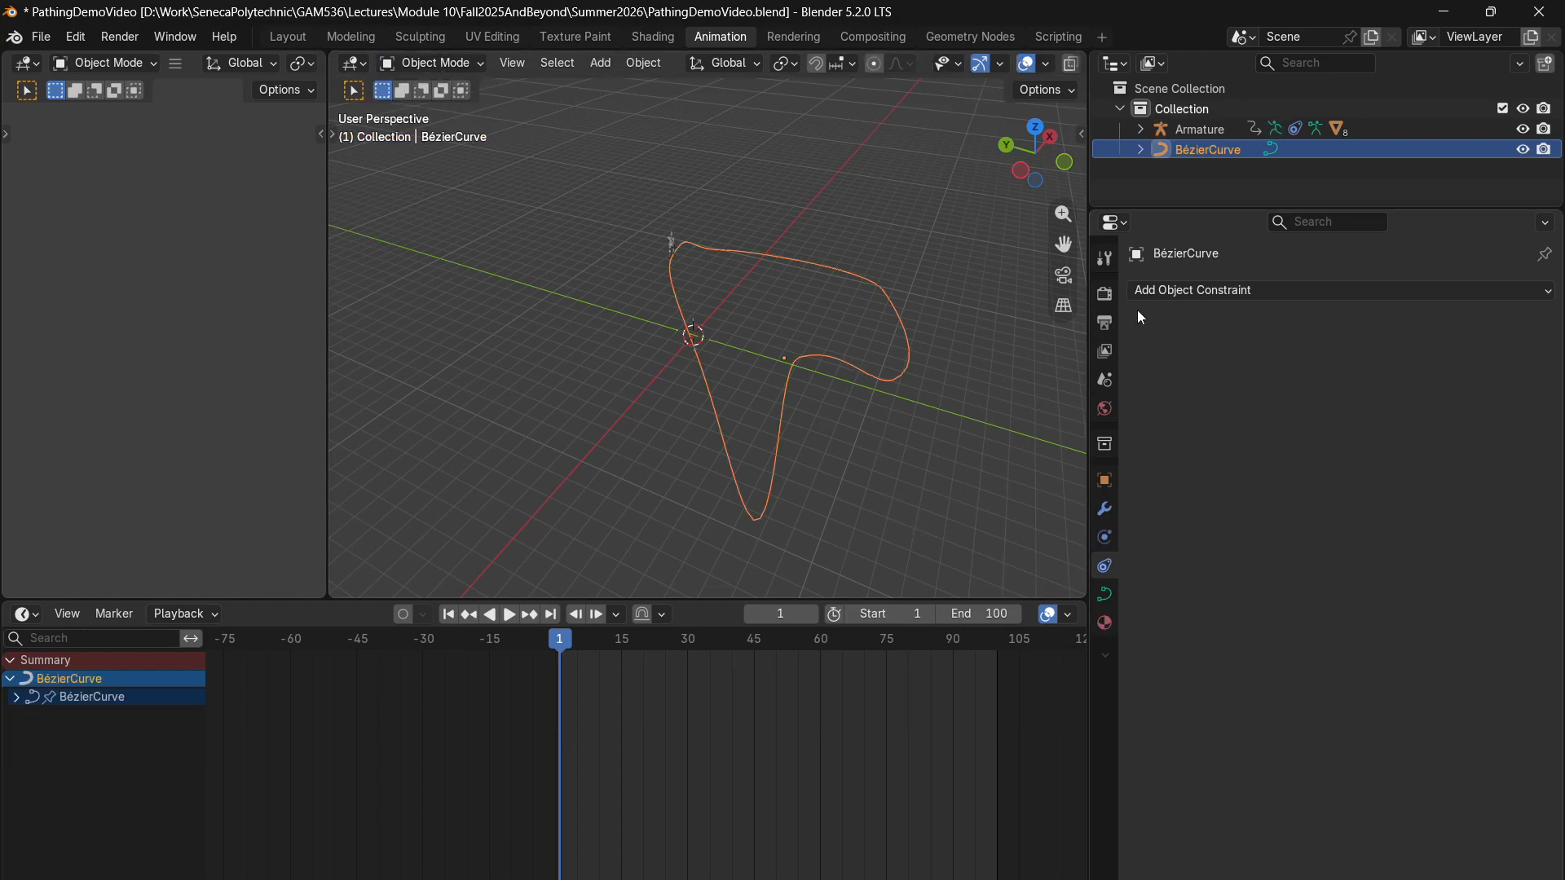
{"action": "left_click", "coordinate": [1104, 594]}
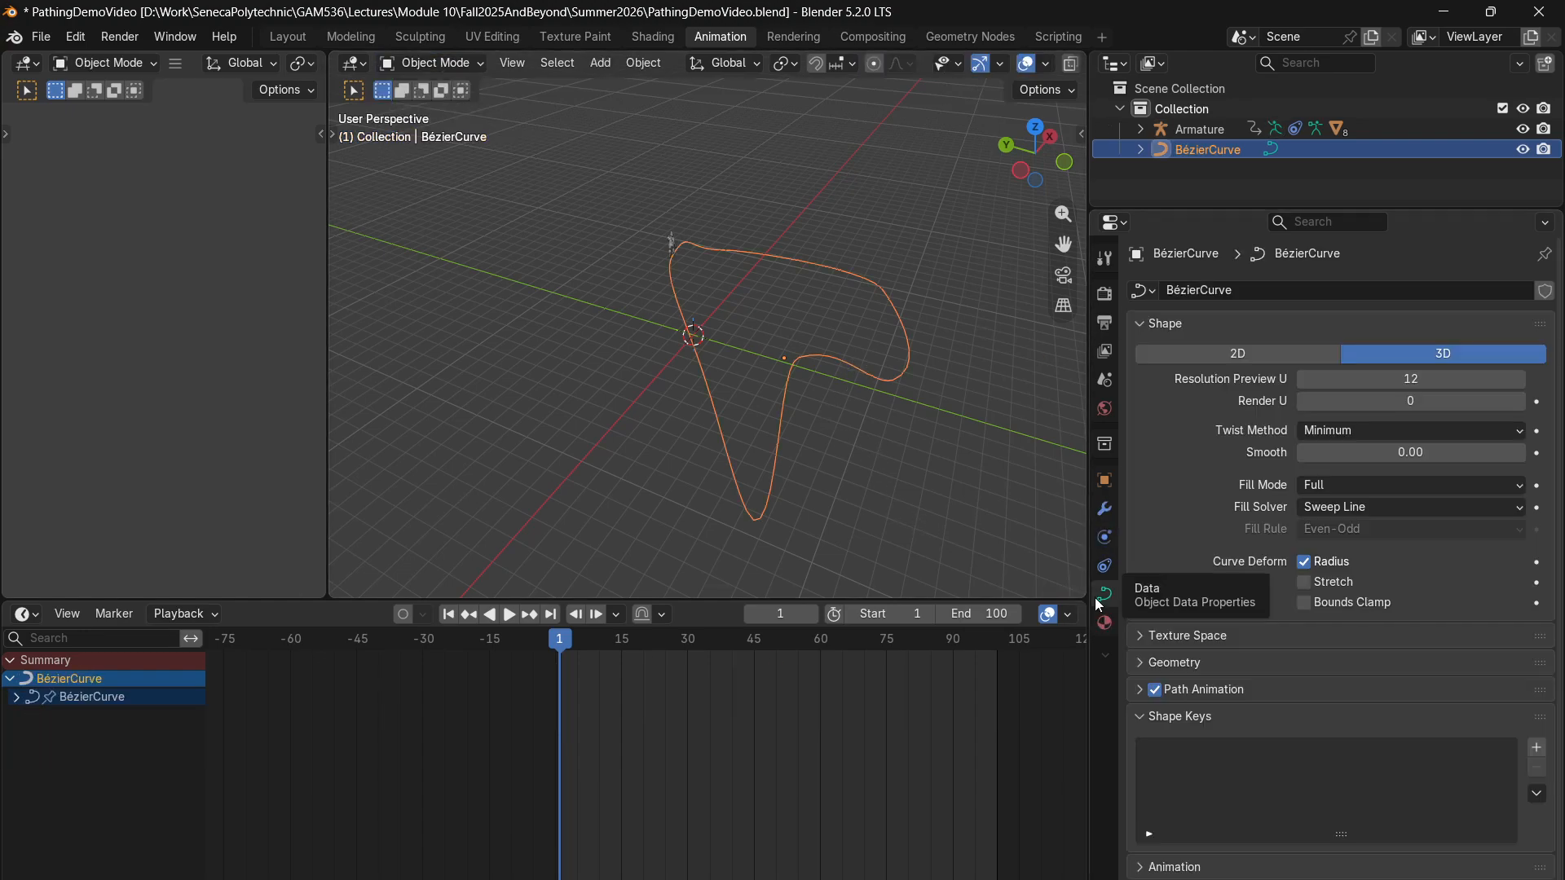
{"action": "left_click", "coordinate": [1196, 687]}
{"action": "scroll", "coordinate": [1202, 684], "scroll_direction": "down", "scroll_amount": 3}
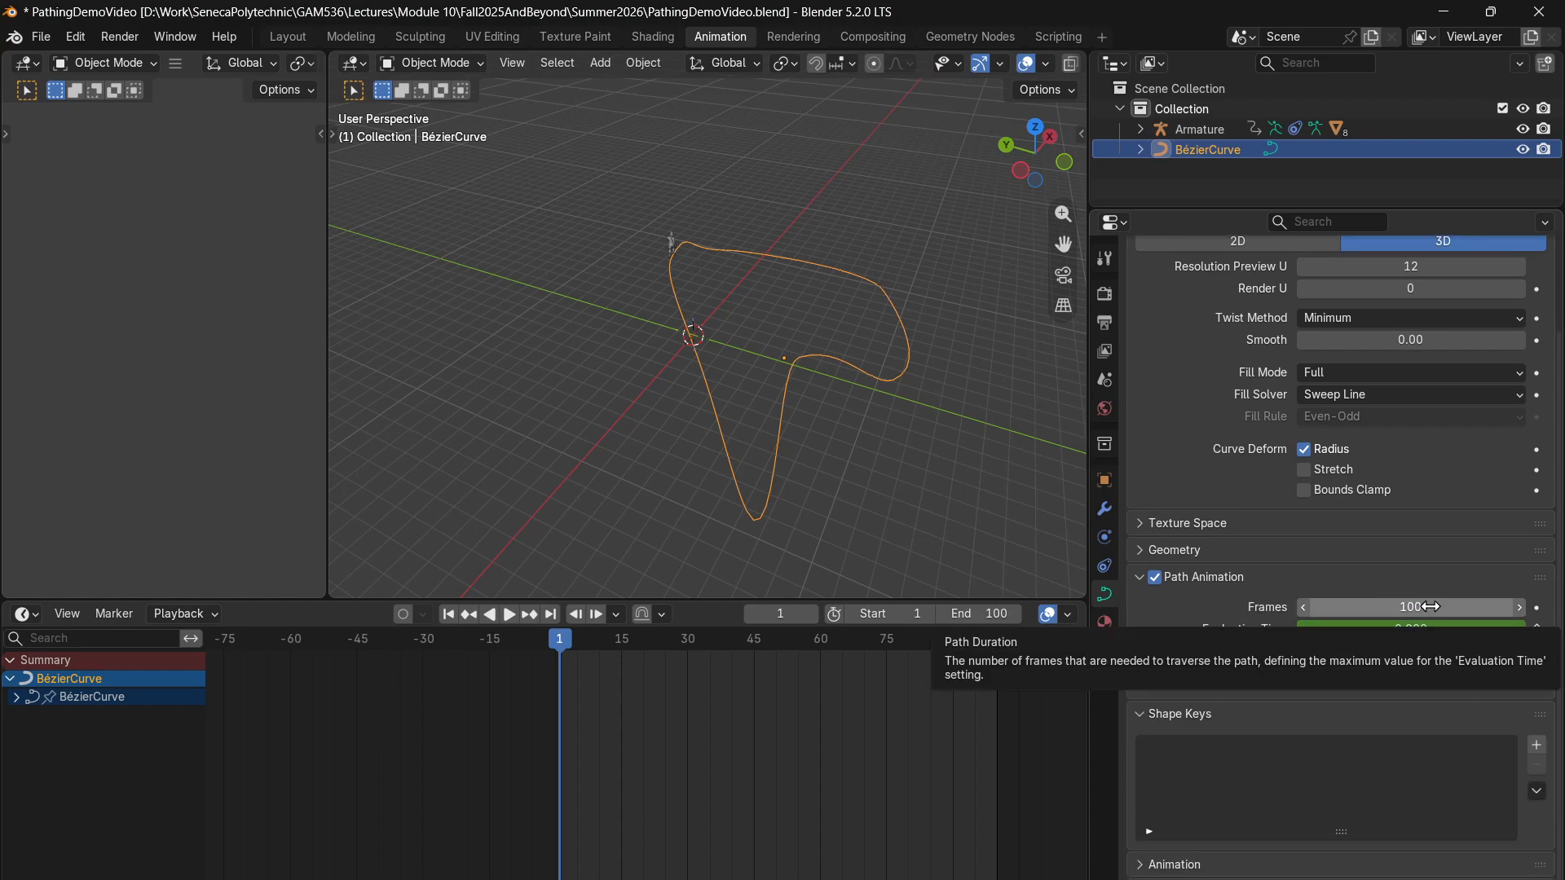
- Try a path duration of 349 frames for the curve and set it back to 100
{"action": "left_click_drag", "start_coordinate": [1430, 607], "coordinate": [1539, 607]}
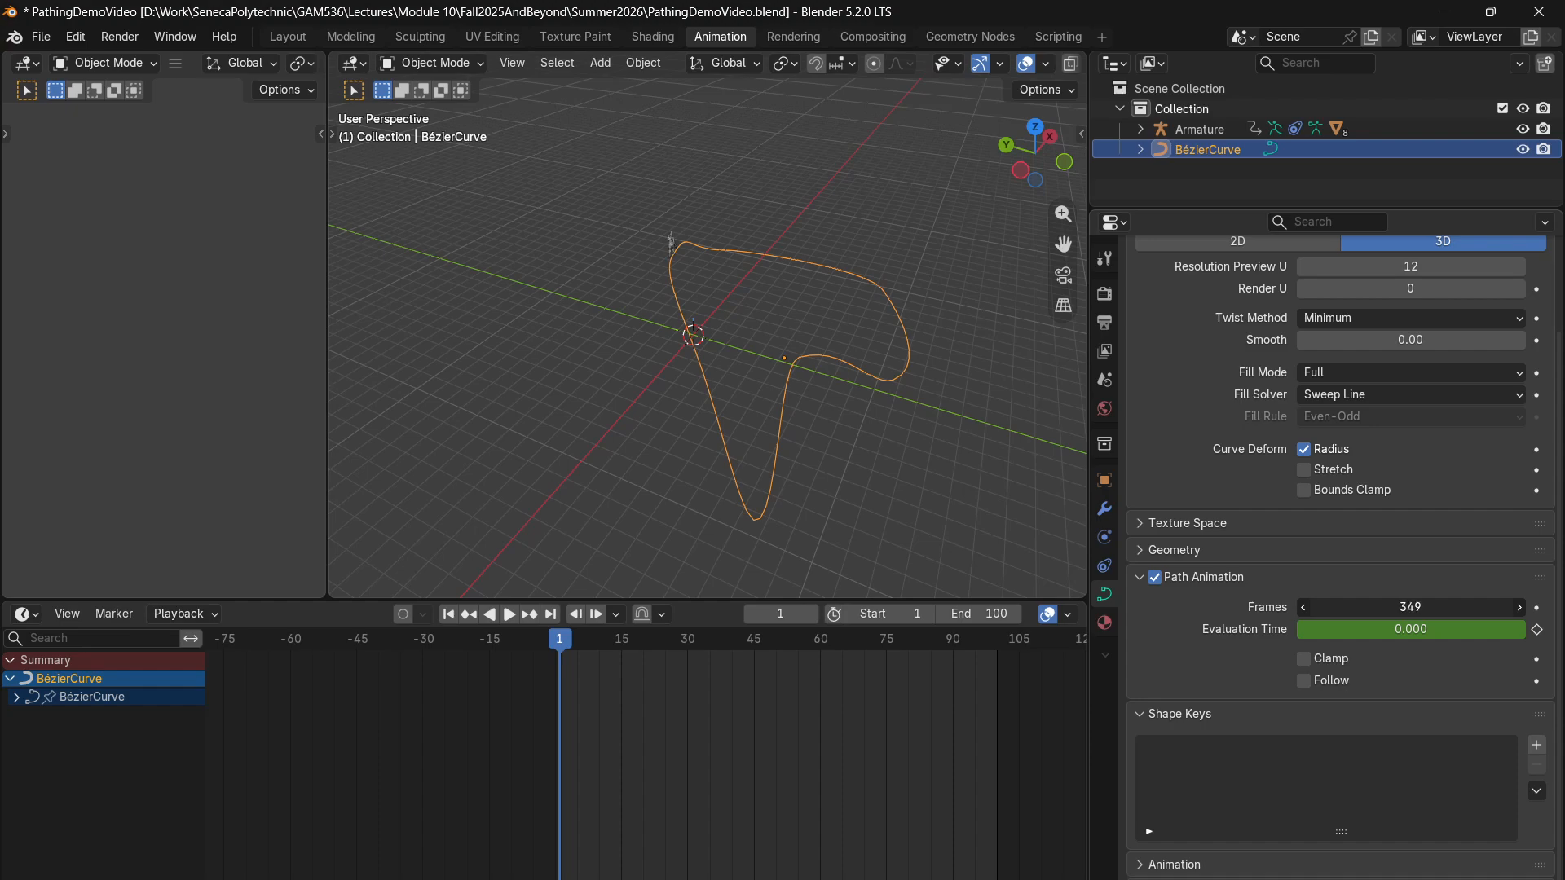
{"action": "left_click", "coordinate": [1456, 611]}
{"action": "type", "text": "100"}
{"action": "key", "text": "Return"}
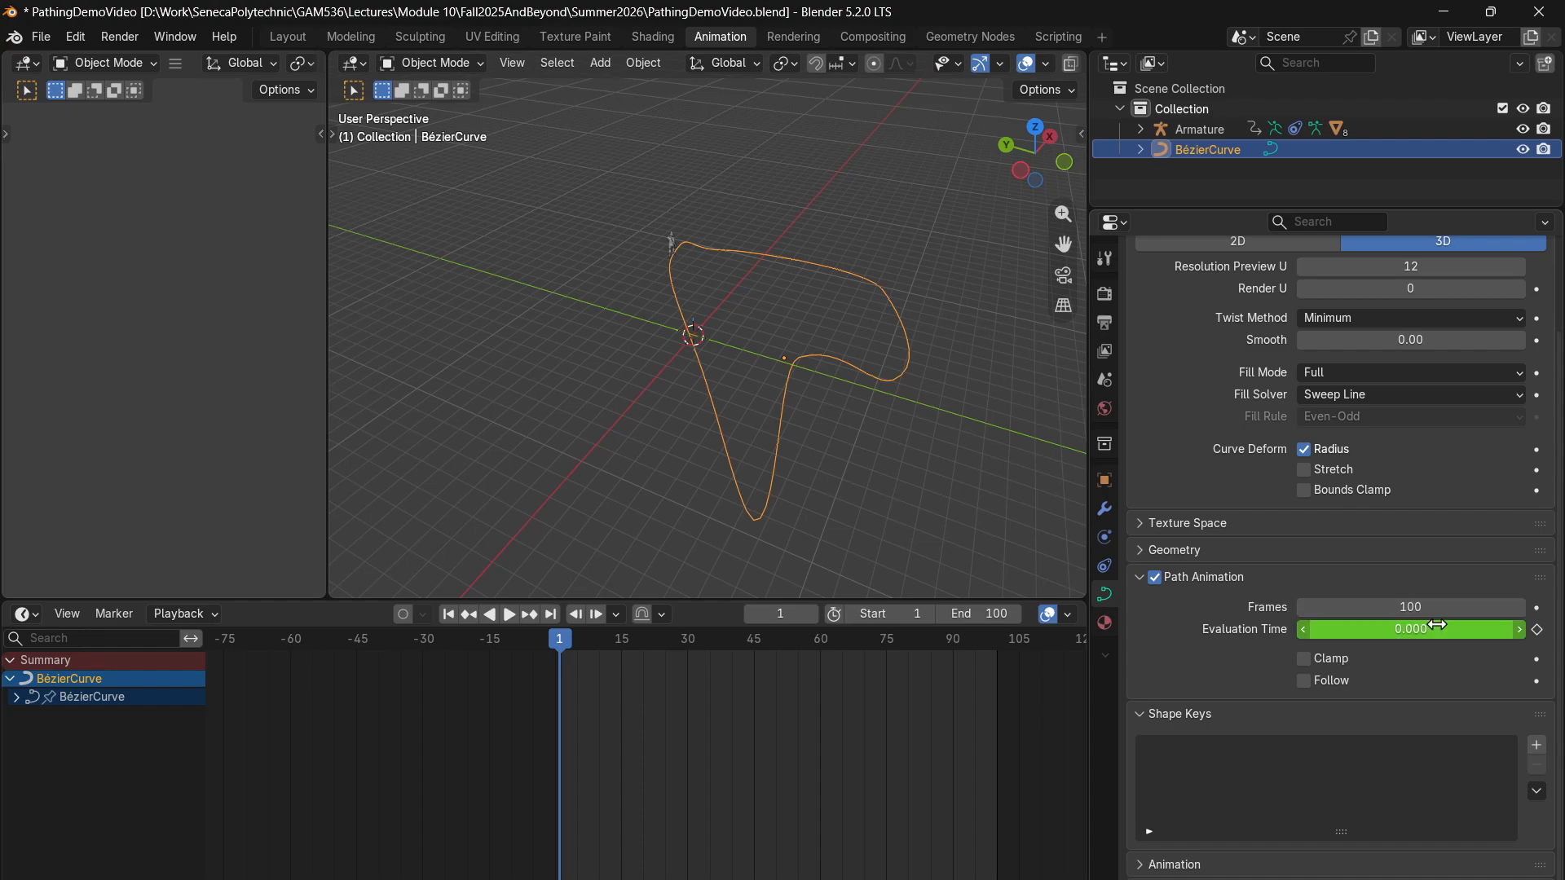
- Change the timeline area to an enlarged Graph Editor and display the Armature's Offset Factor curve
{"action": "left_click", "coordinate": [31, 618]}
{"action": "left_click", "coordinate": [316, 712]}
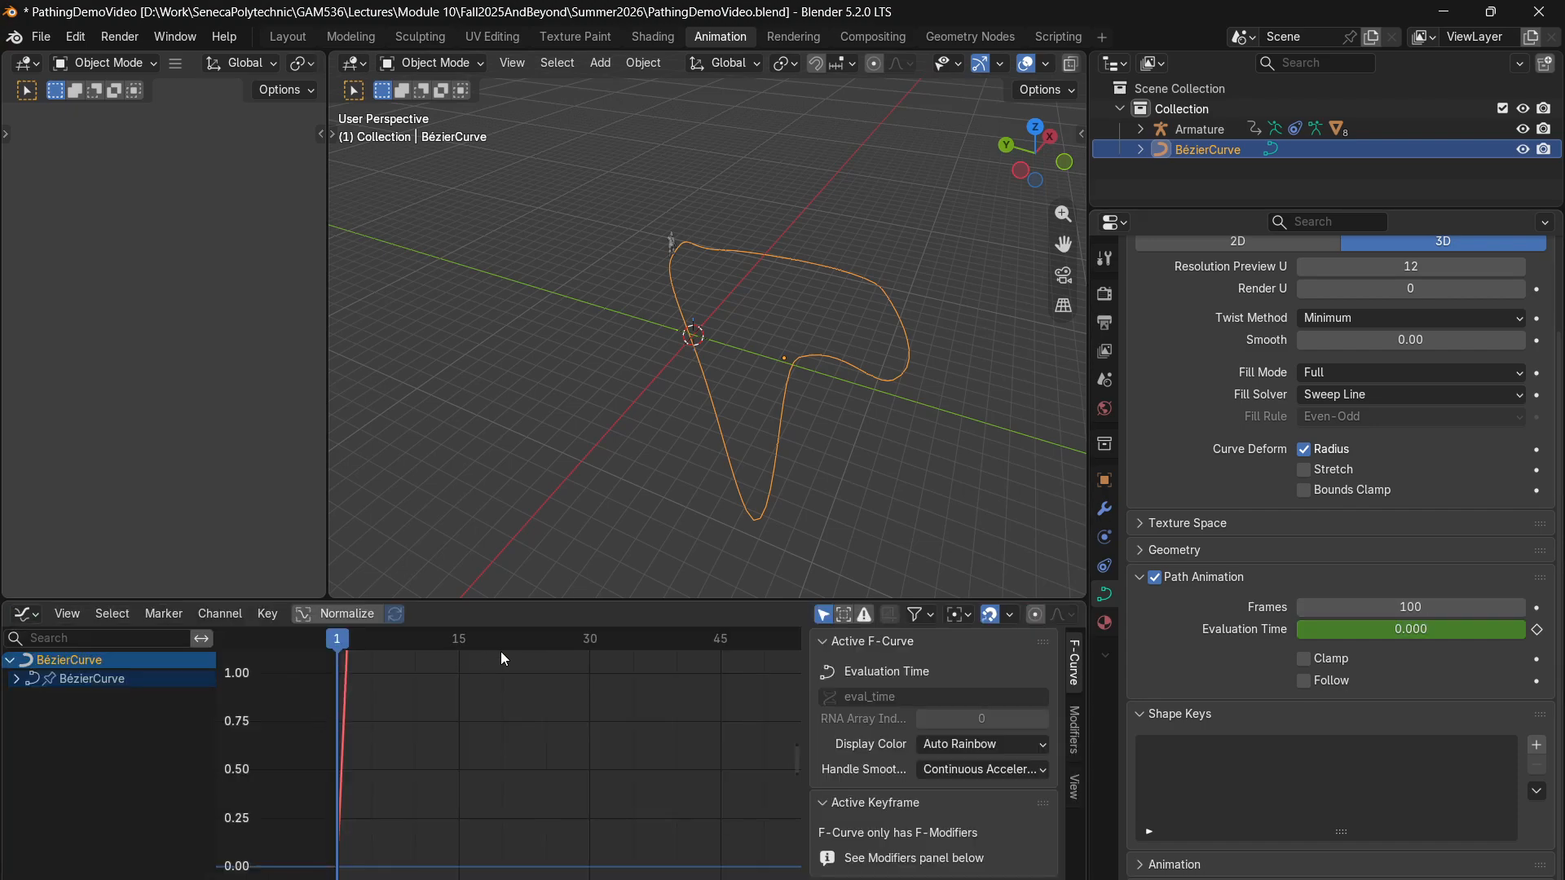
{"action": "left_click_drag", "start_coordinate": [587, 603], "coordinate": [585, 473]}
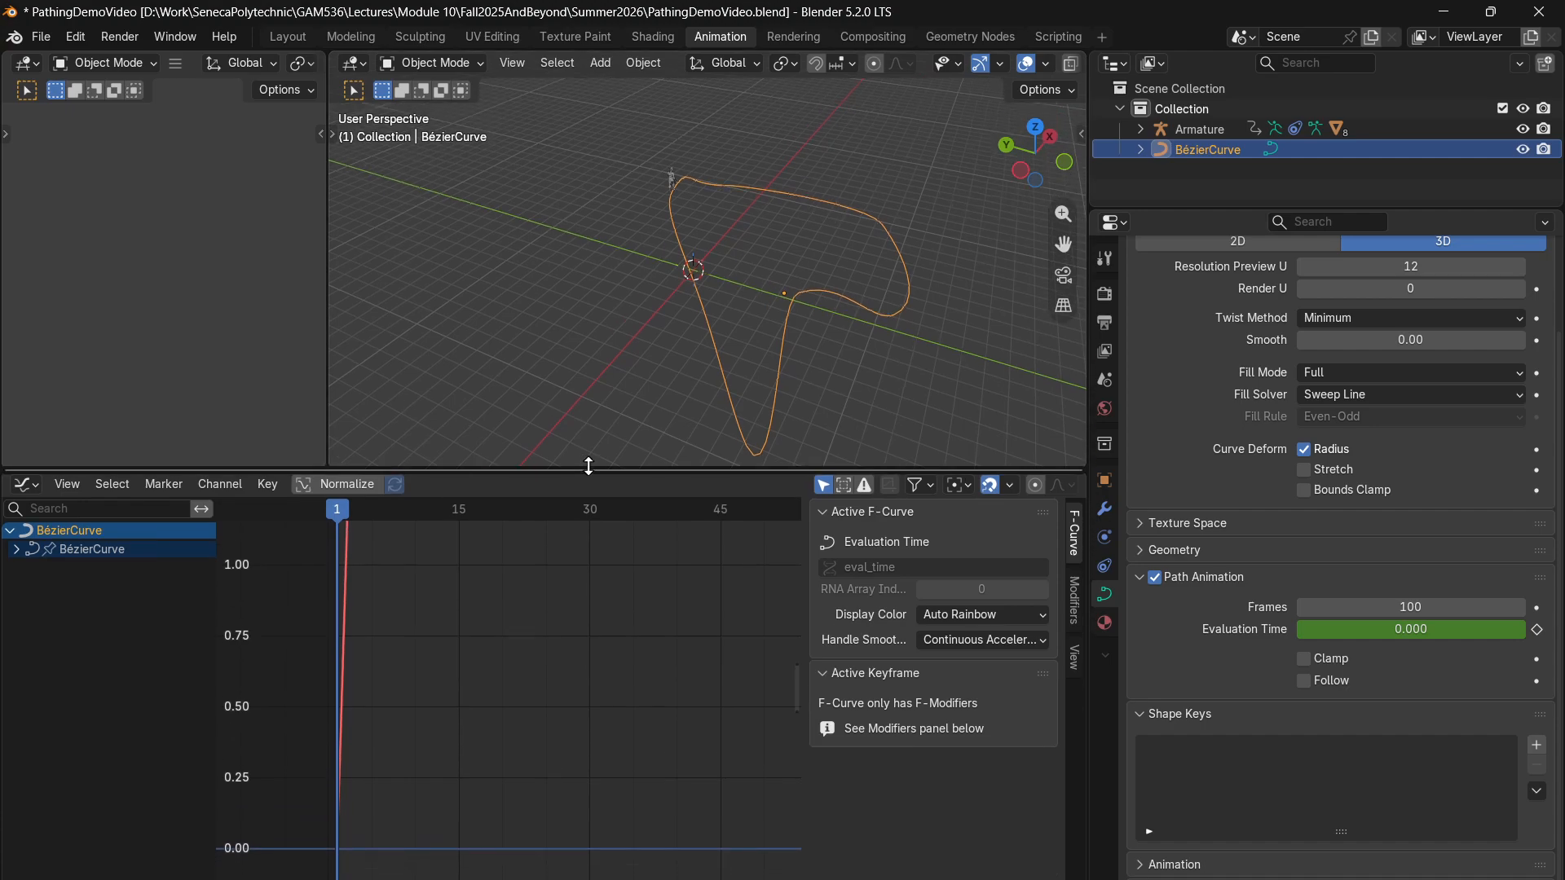
{"action": "left_click", "coordinate": [1195, 129]}
{"action": "scroll", "coordinate": [628, 624], "scroll_direction": "down", "scroll_amount": 4}
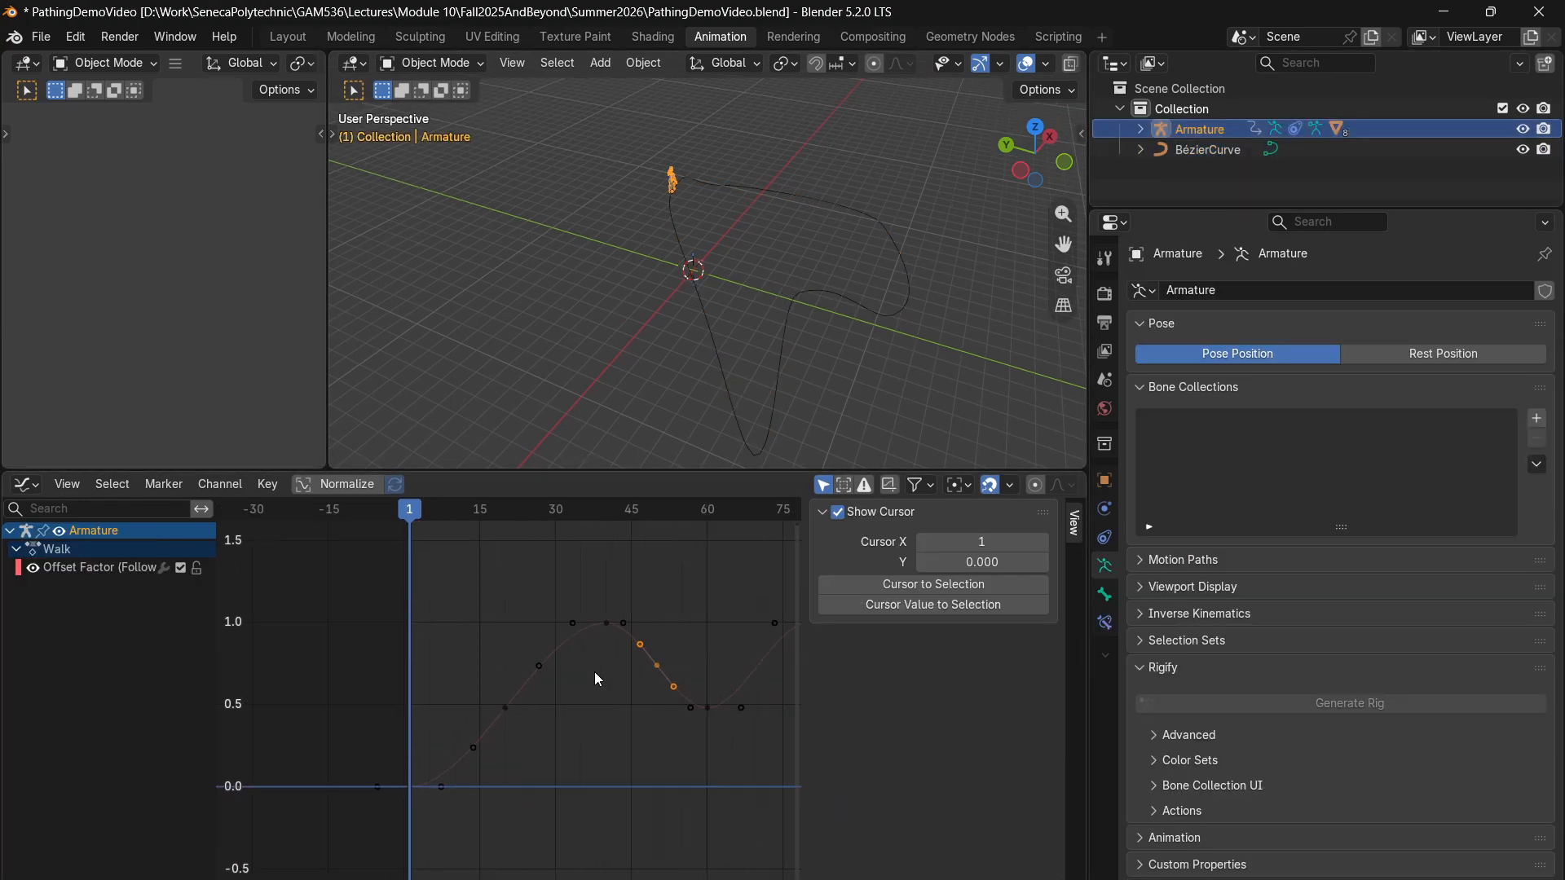
{"action": "scroll", "coordinate": [595, 672], "scroll_direction": "down", "scroll_amount": 2}
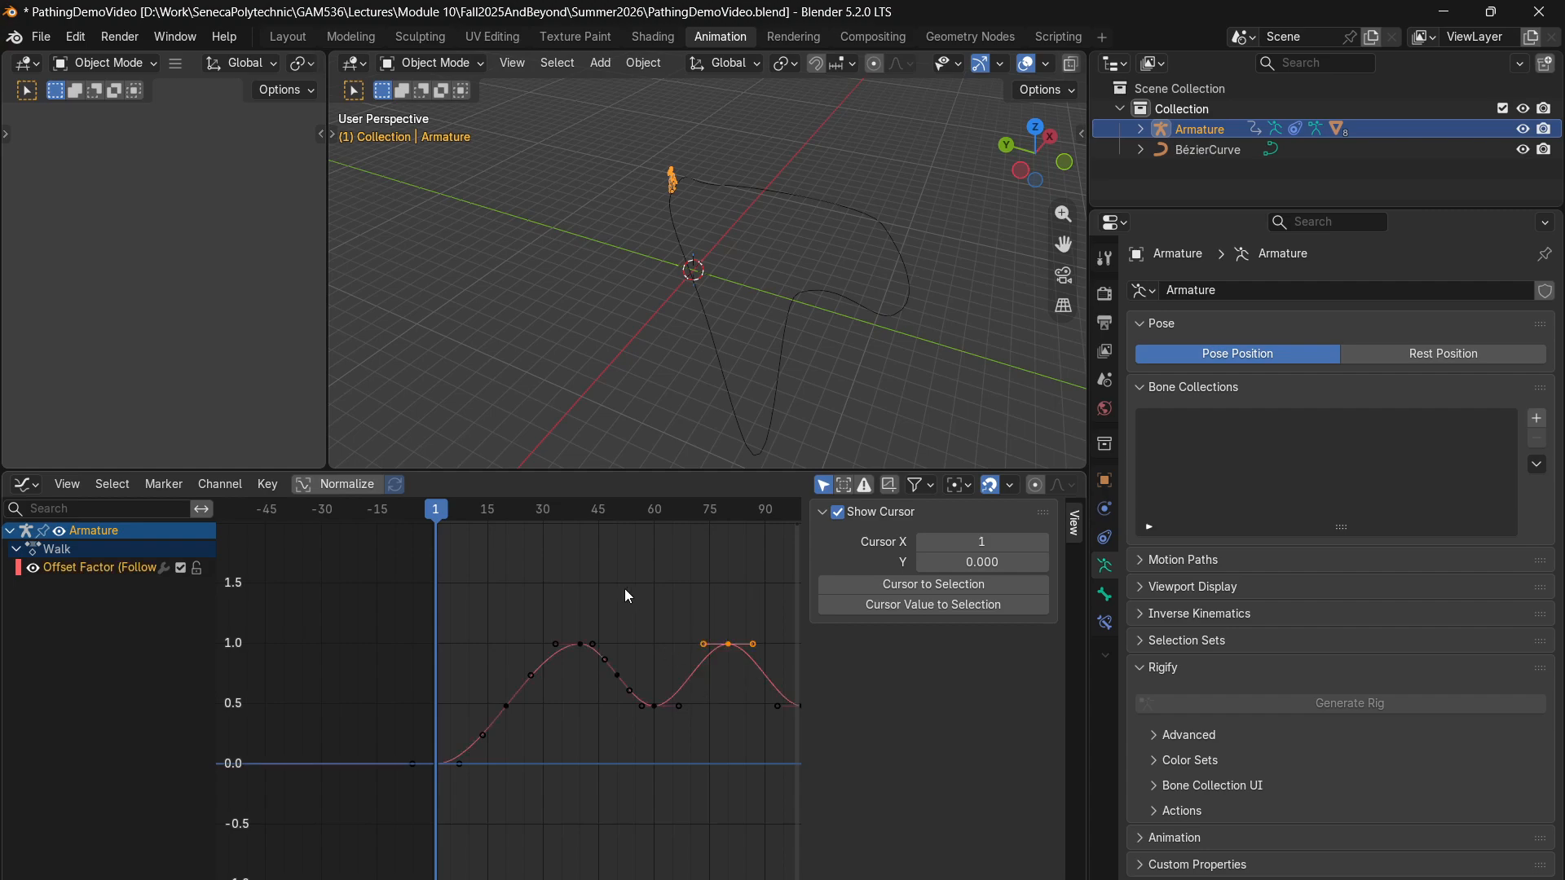
- Widen the Graph Editor's graph area and frame the whole Offset Factor curve
{"action": "left_click_drag", "start_coordinate": [625, 588], "coordinate": [526, 719]}
{"action": "scroll", "coordinate": [619, 734], "scroll_direction": "down", "scroll_amount": 1}
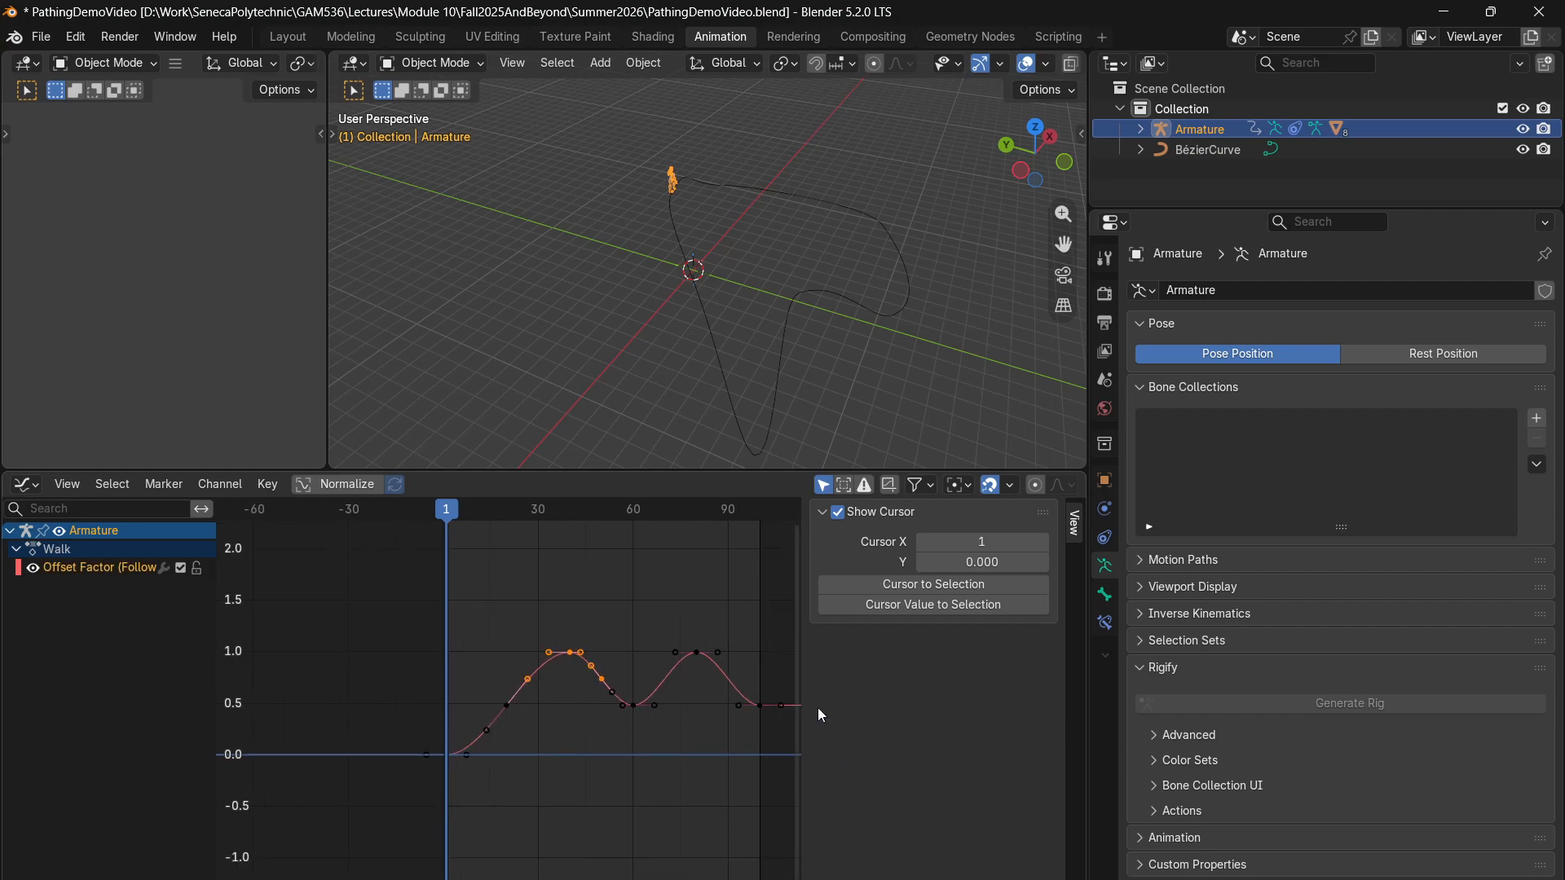
{"action": "left_click_drag", "start_coordinate": [805, 686], "coordinate": [919, 687]}
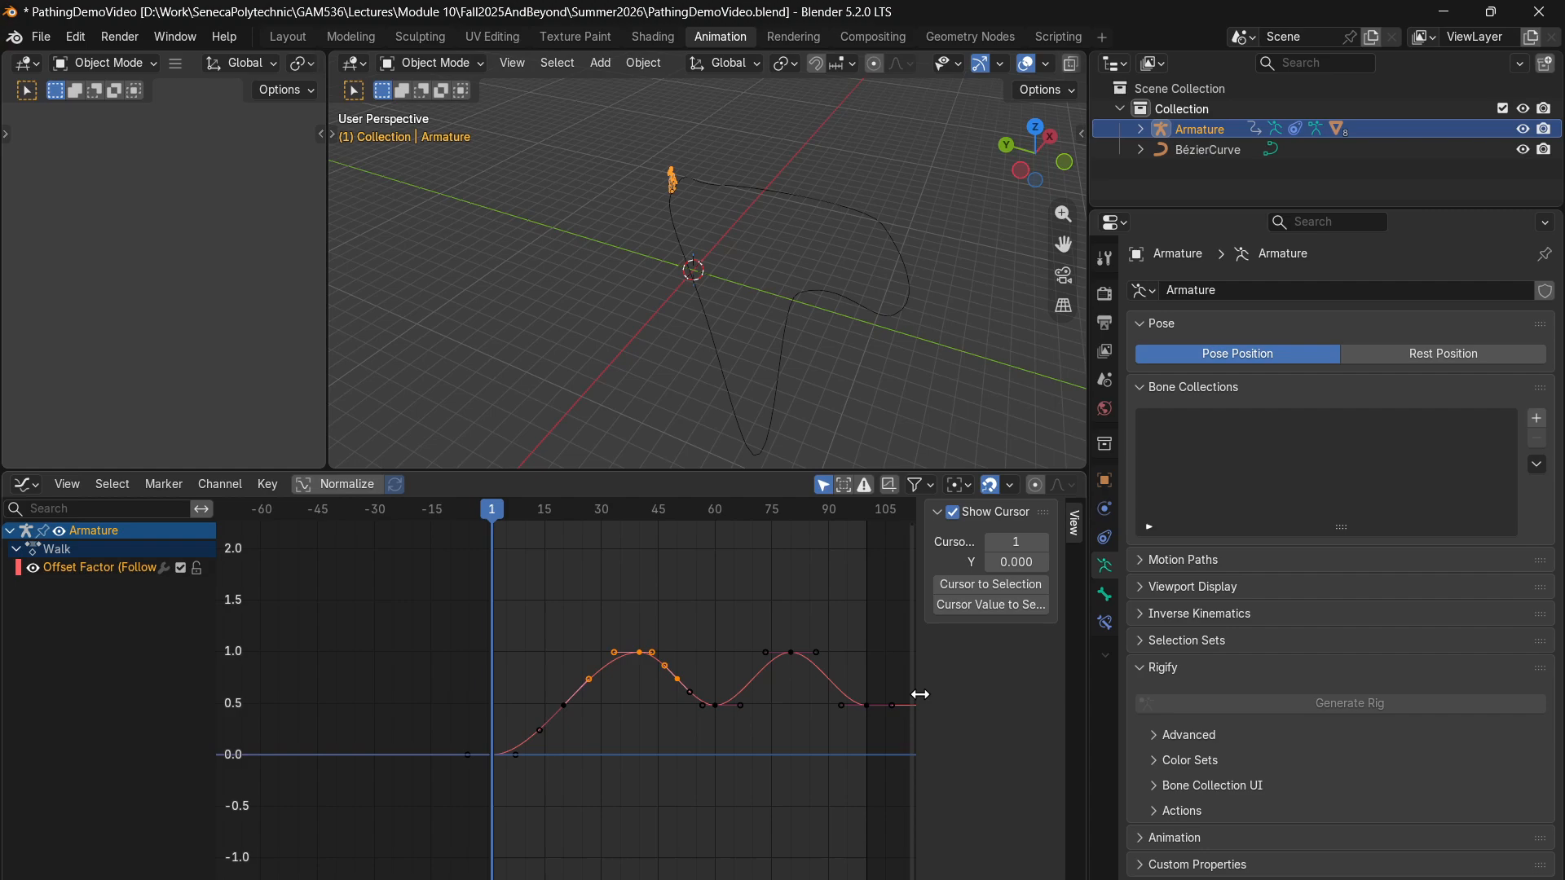
{"action": "scroll", "coordinate": [655, 667], "scroll_direction": "up", "scroll_amount": 1}
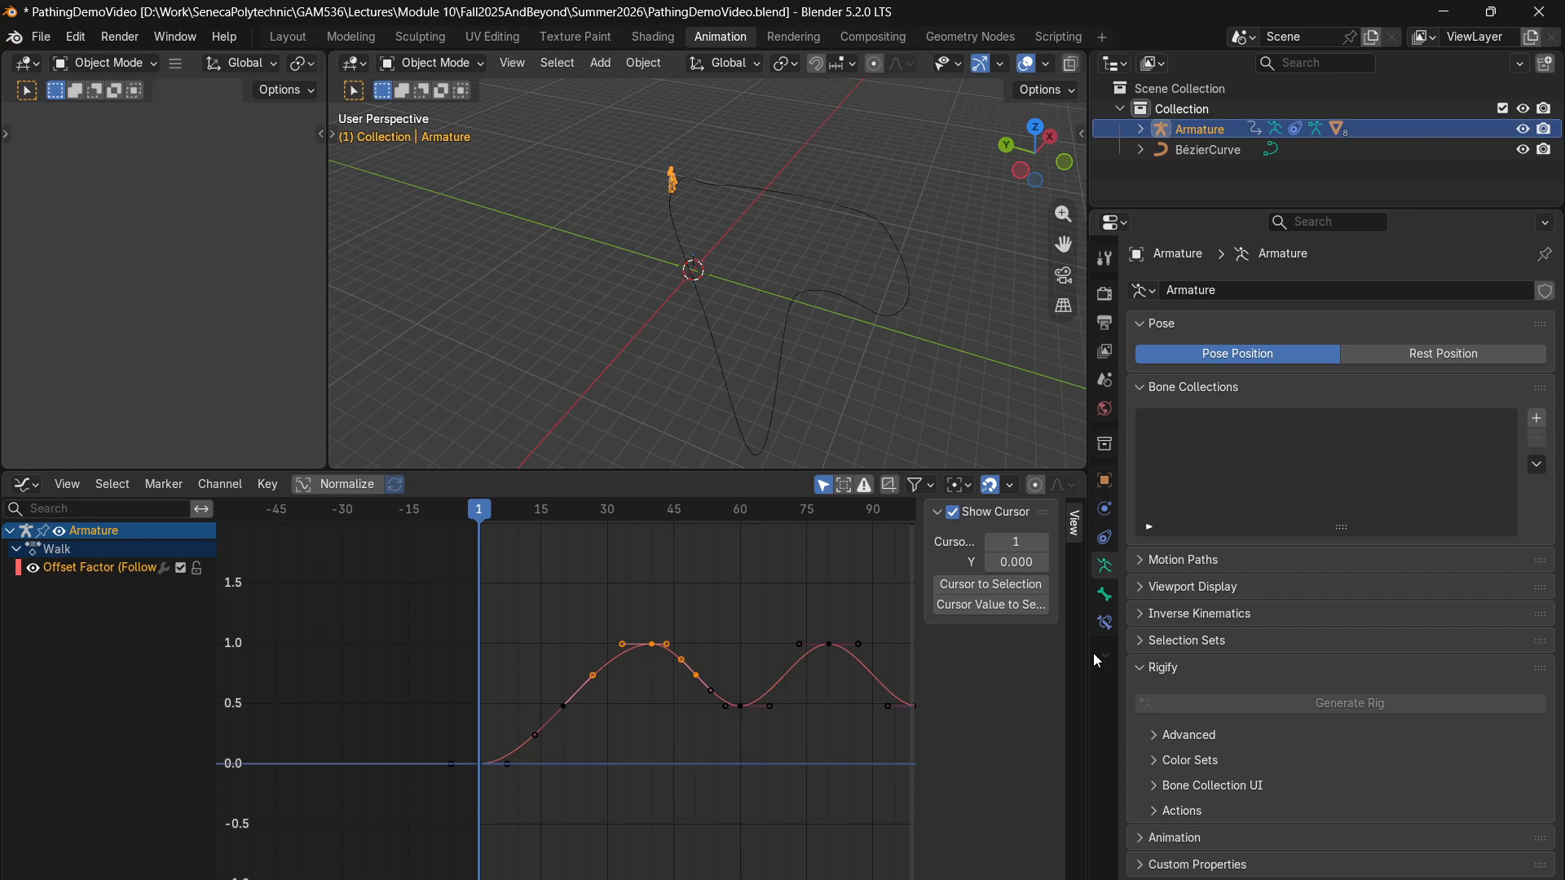
{"action": "left_click_drag", "start_coordinate": [1093, 653], "coordinate": [1181, 652]}
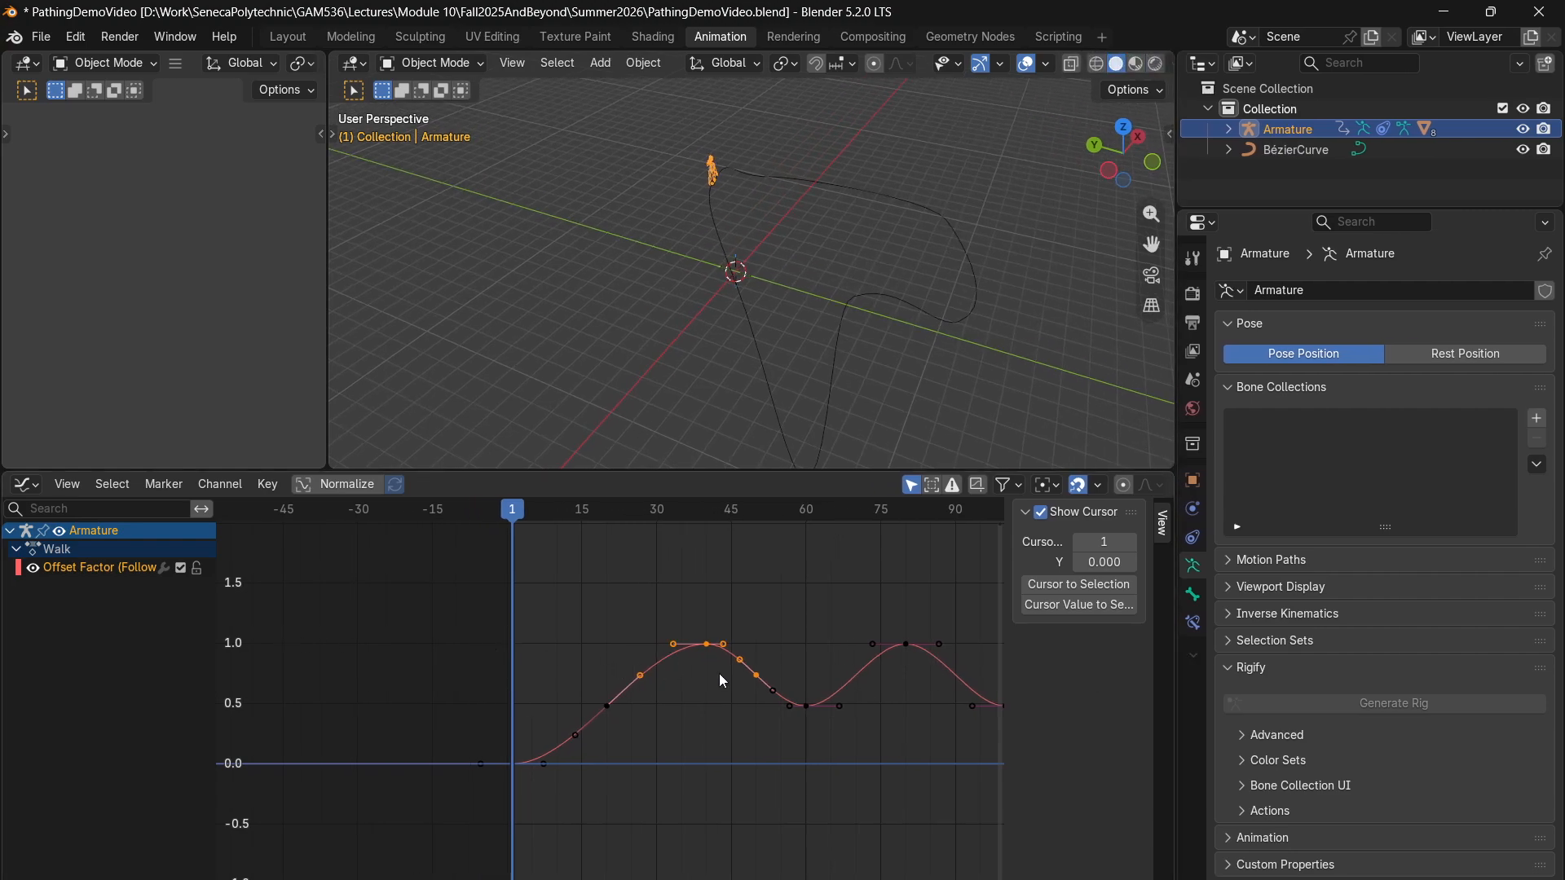
{"action": "scroll", "coordinate": [723, 676], "scroll_direction": "down", "scroll_amount": 1}
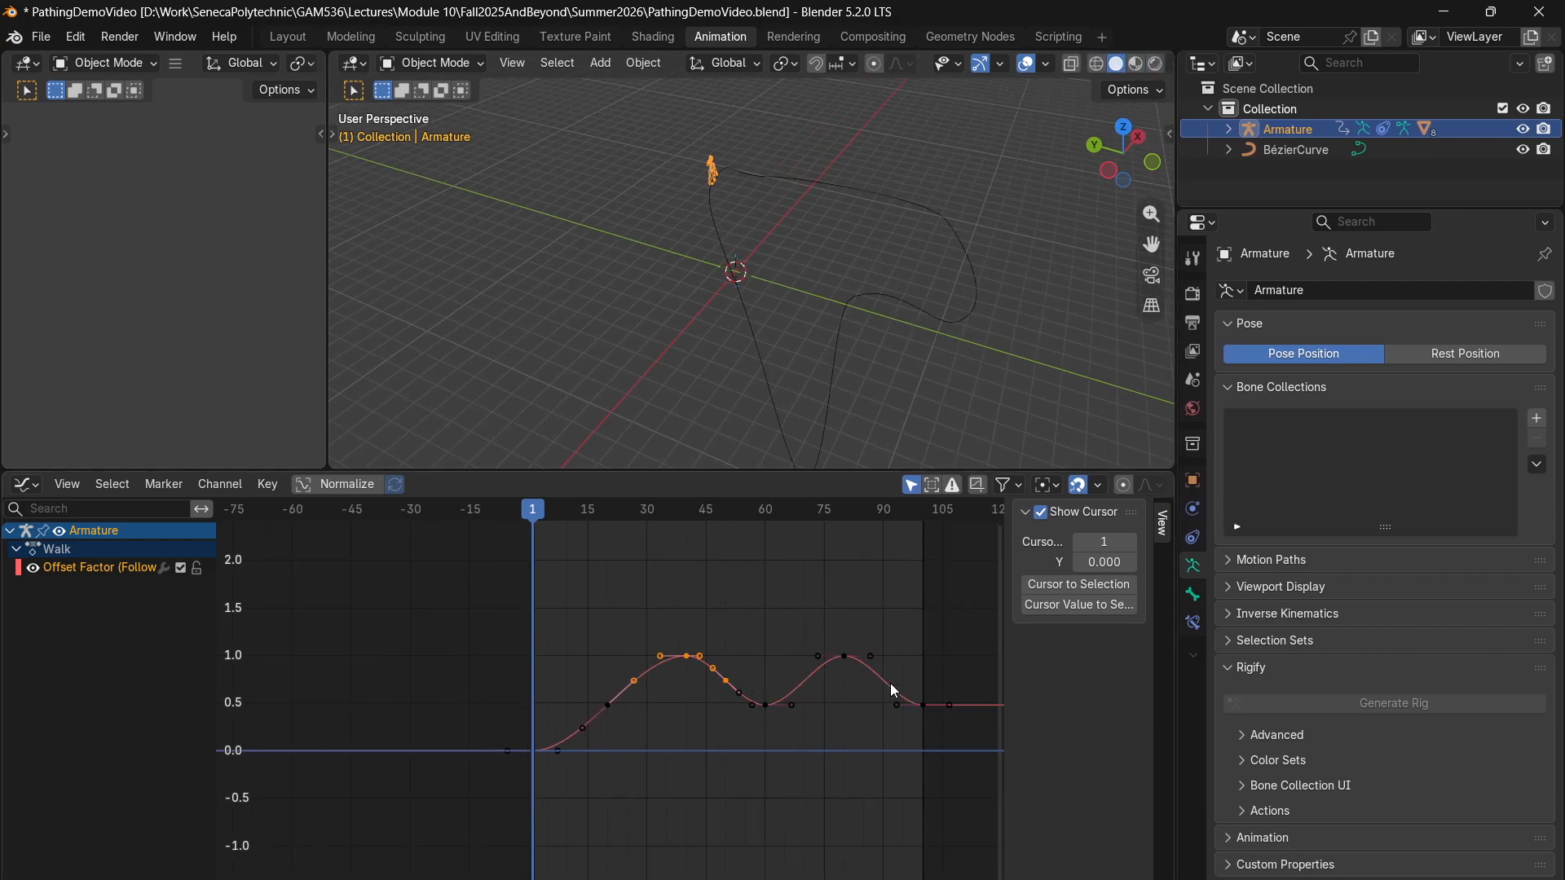
{"action": "key", "text": "Home"}
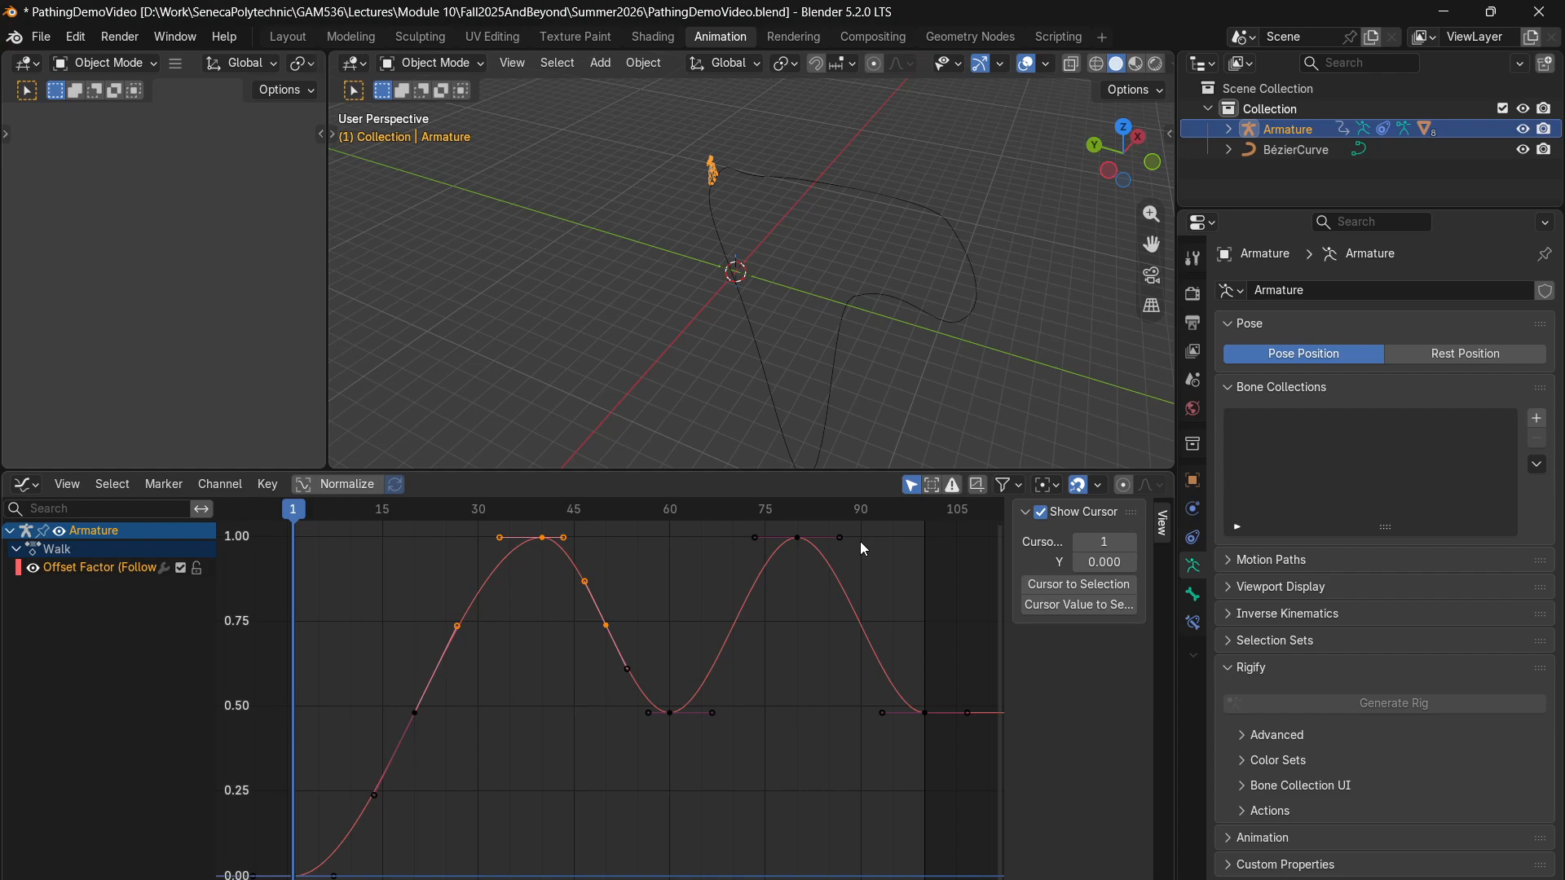
- Move the last Offset Factor keyframe from frame 100 to about frame 91
{"action": "left_click_drag", "start_coordinate": [866, 528], "coordinate": [732, 581]}
{"action": "left_click_drag", "start_coordinate": [961, 667], "coordinate": [859, 750]}
{"action": "key", "text": "g"}
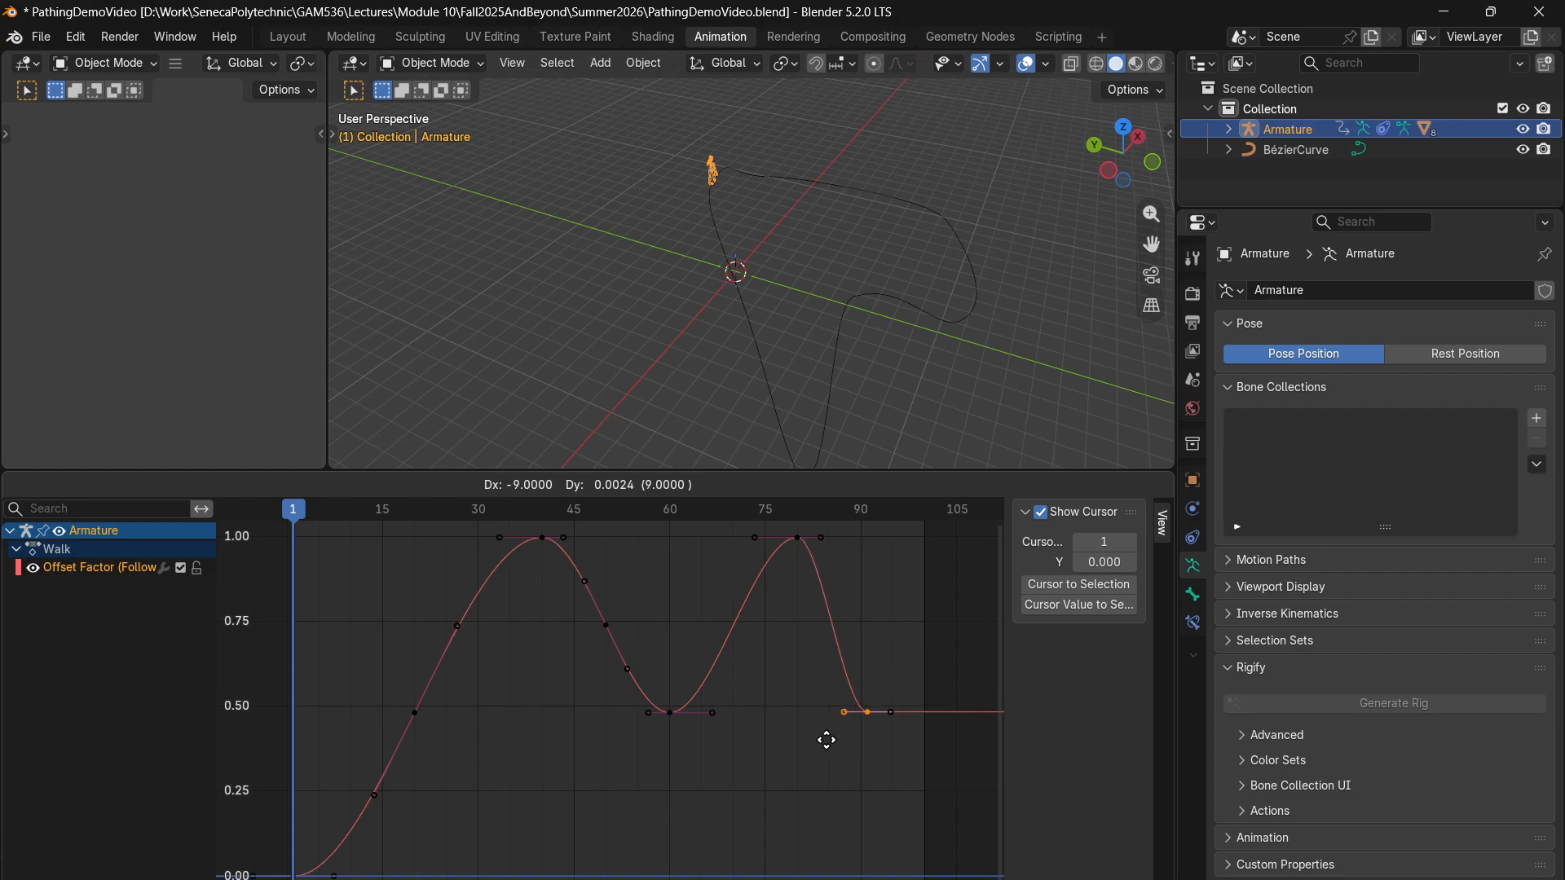
{"action": "left_click", "coordinate": [826, 740]}
- Move the Offset Factor peak keyframe at frame 80 to about frame 75, with the playhead back at frame 1
{"action": "left_click_drag", "start_coordinate": [851, 541], "coordinate": [758, 575]}
{"action": "left_click_drag", "start_coordinate": [866, 514], "coordinate": [727, 595]}
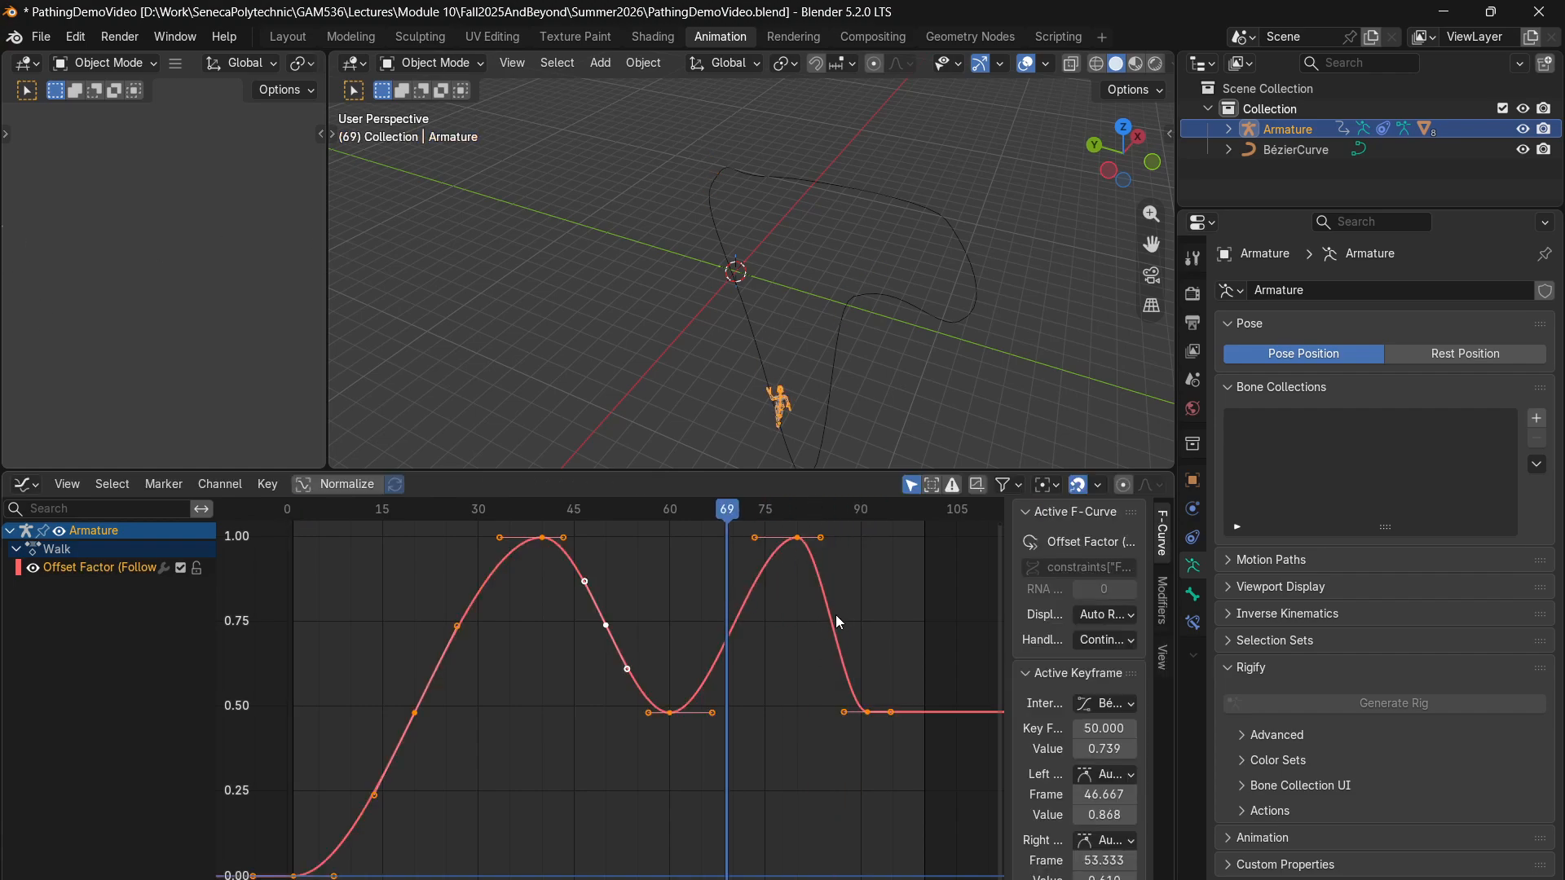
{"action": "left_click_drag", "start_coordinate": [734, 510], "coordinate": [293, 528]}
{"action": "left_click_drag", "start_coordinate": [844, 523], "coordinate": [765, 578]}
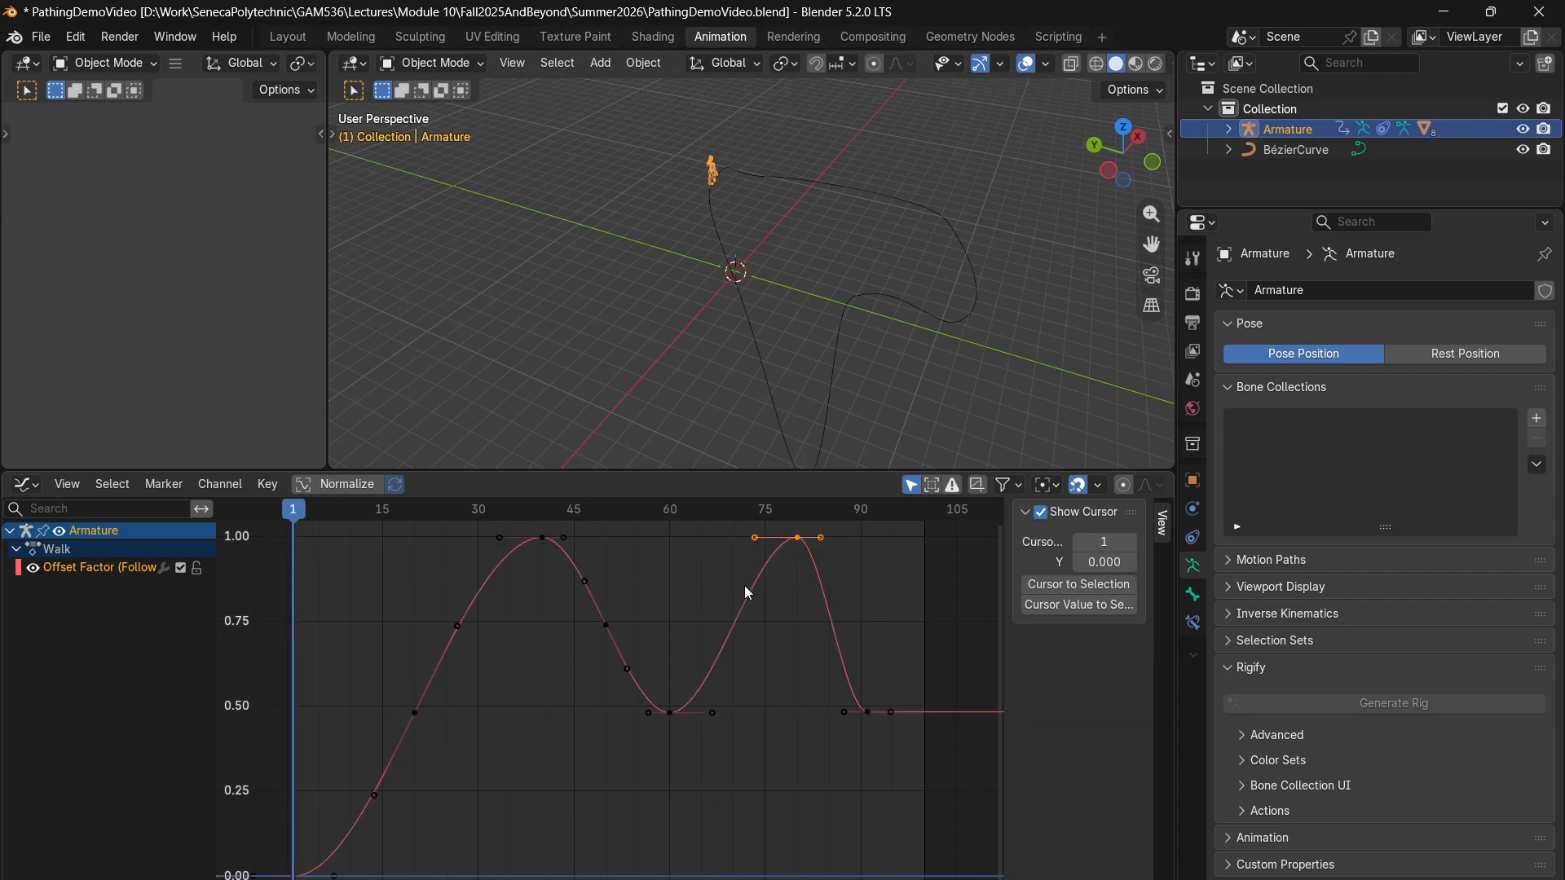
{"action": "key", "text": "g"}
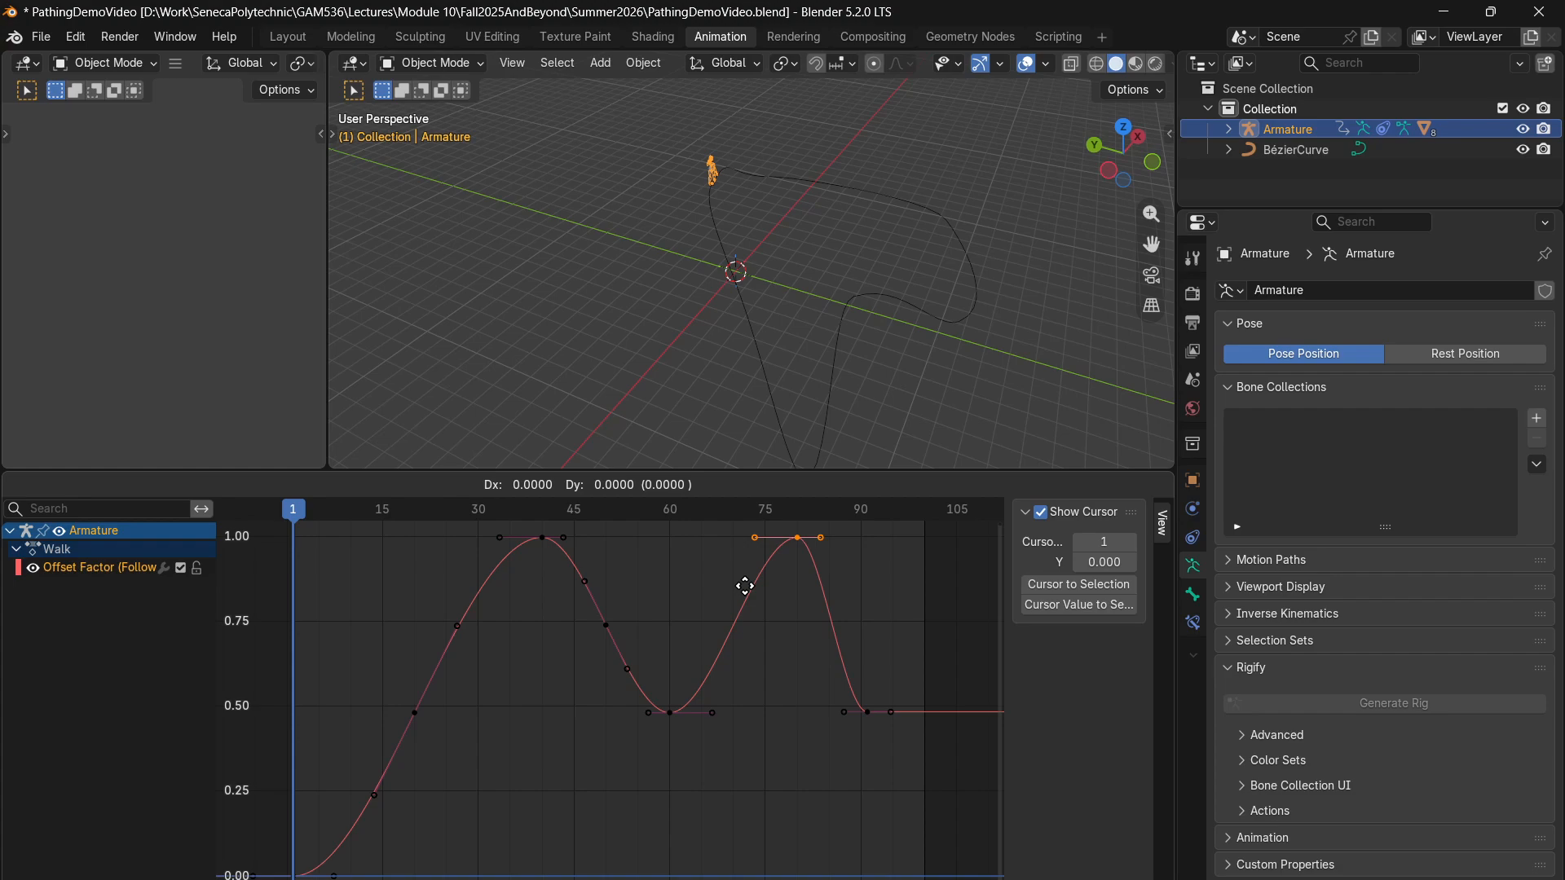
{"action": "key", "text": "y"}
{"action": "key", "text": "Escape"}
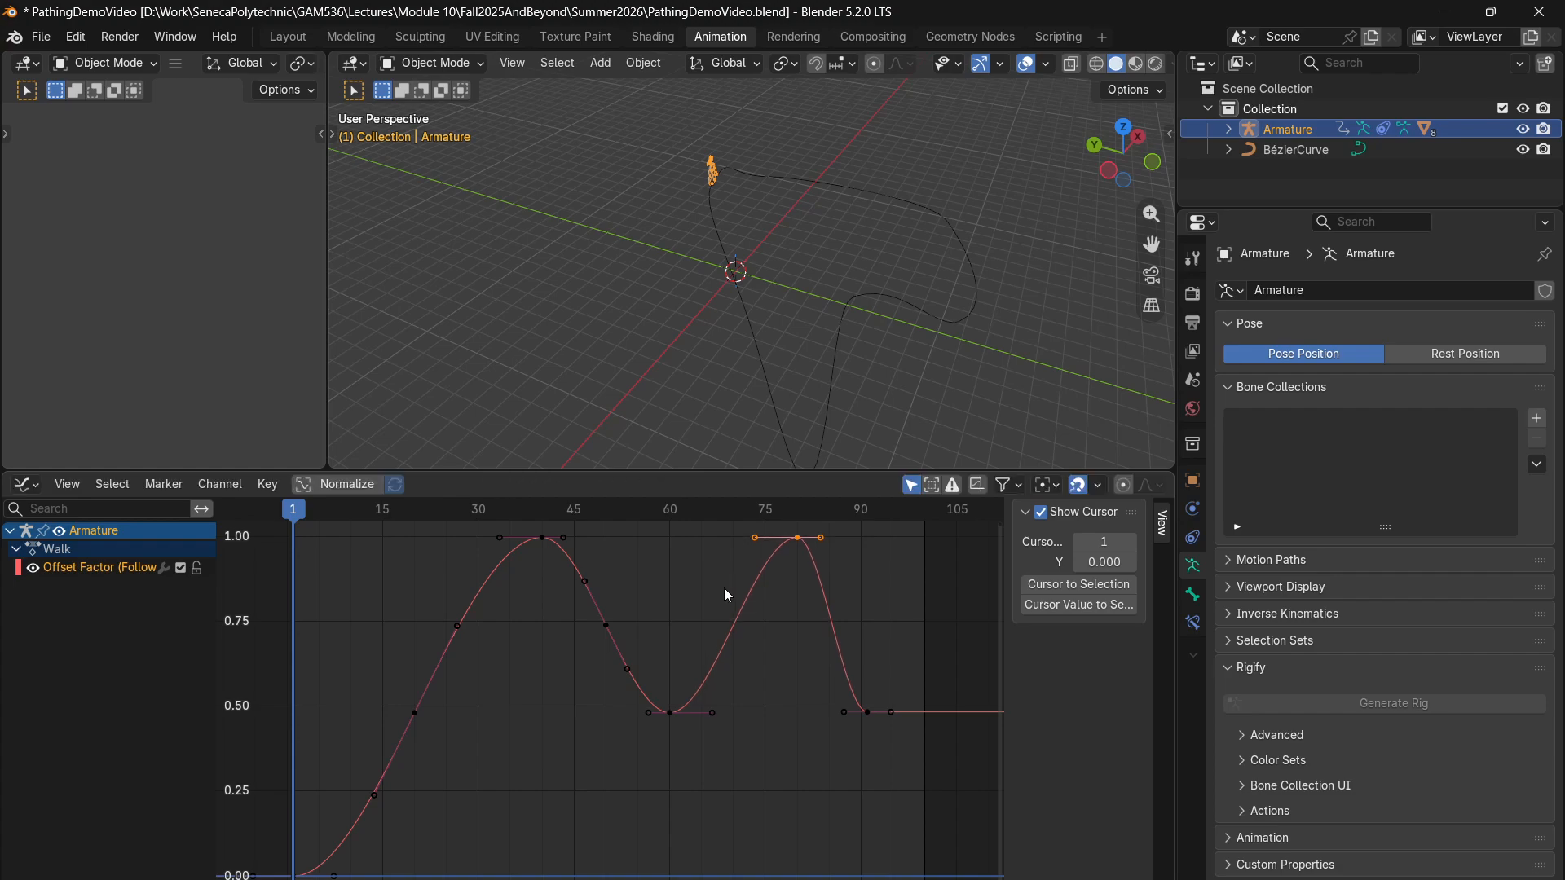
{"action": "key", "text": "g"}
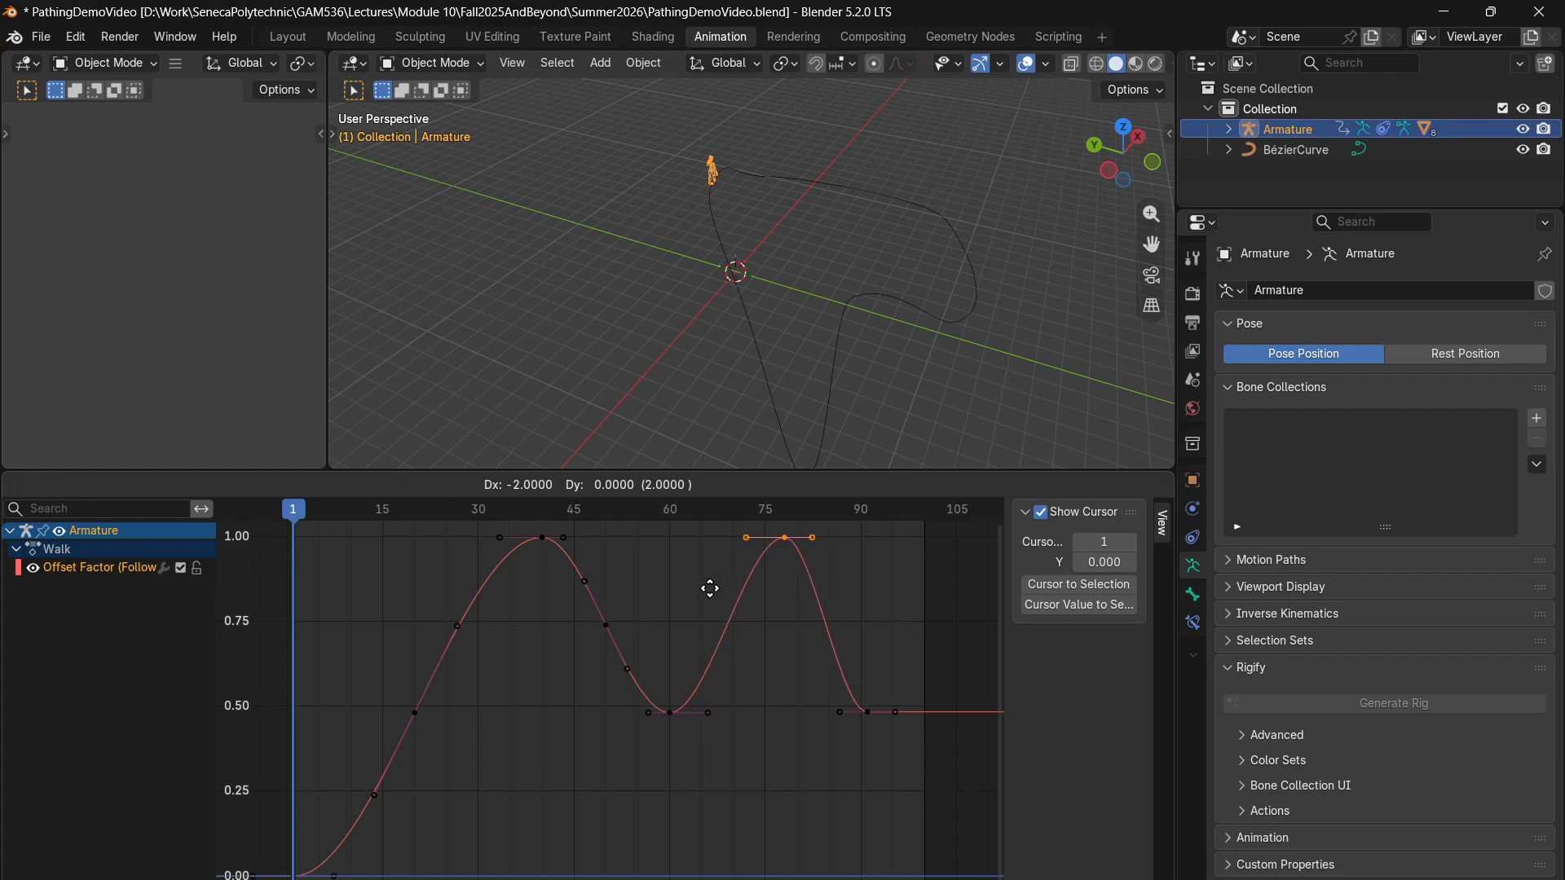
- Move the low Offset Factor keyframe at frame 60 to about frame 58 and value 0.50
{"action": "left_click", "coordinate": [669, 712]}
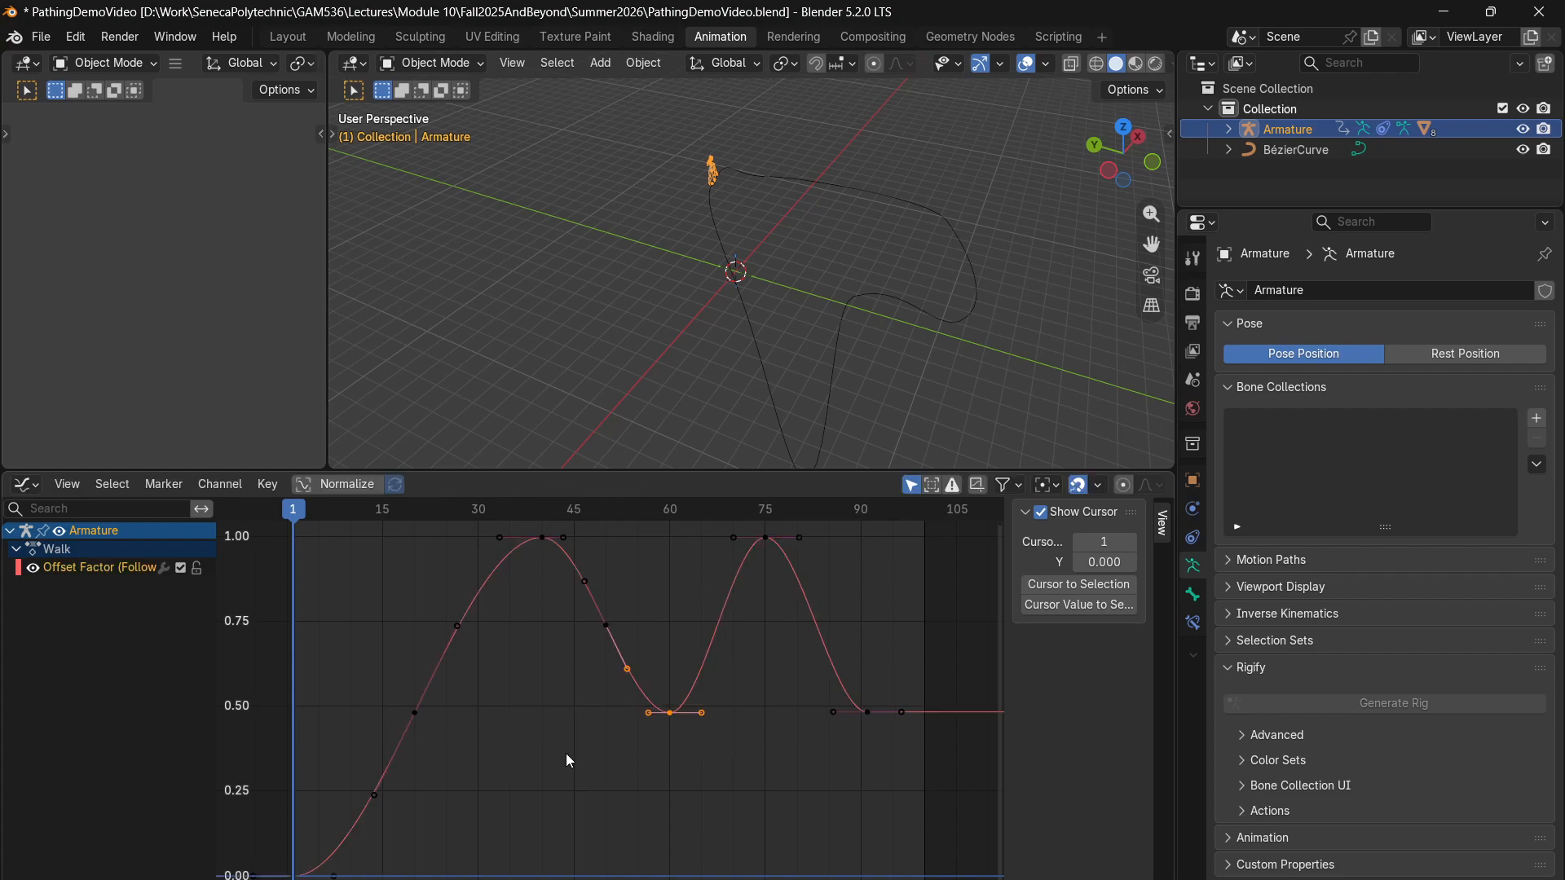
{"action": "key", "text": "g"}
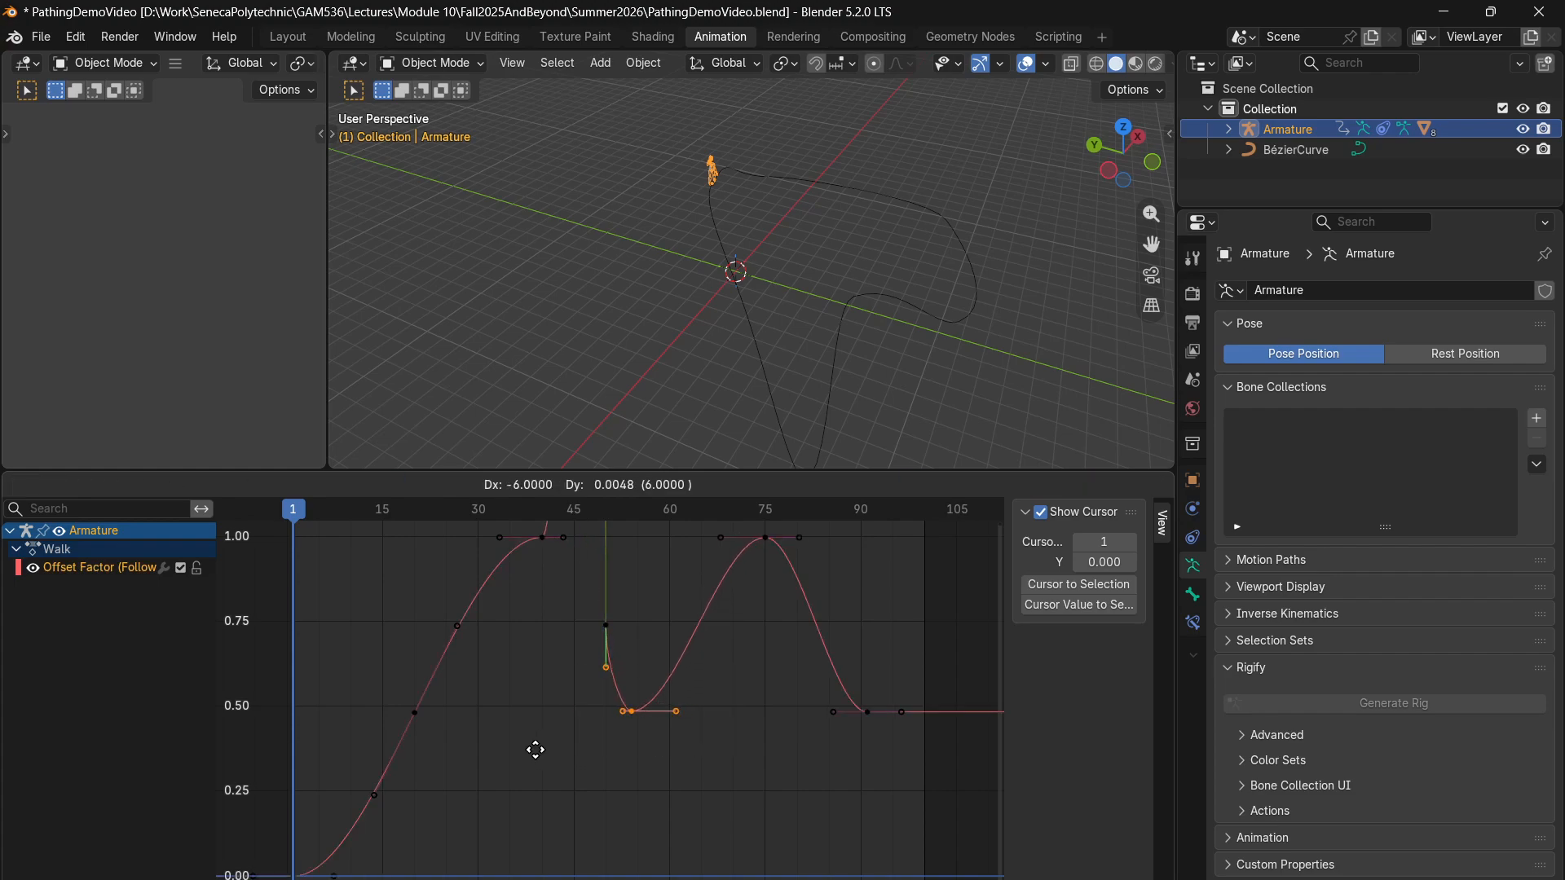
{"action": "left_click", "coordinate": [557, 745]}
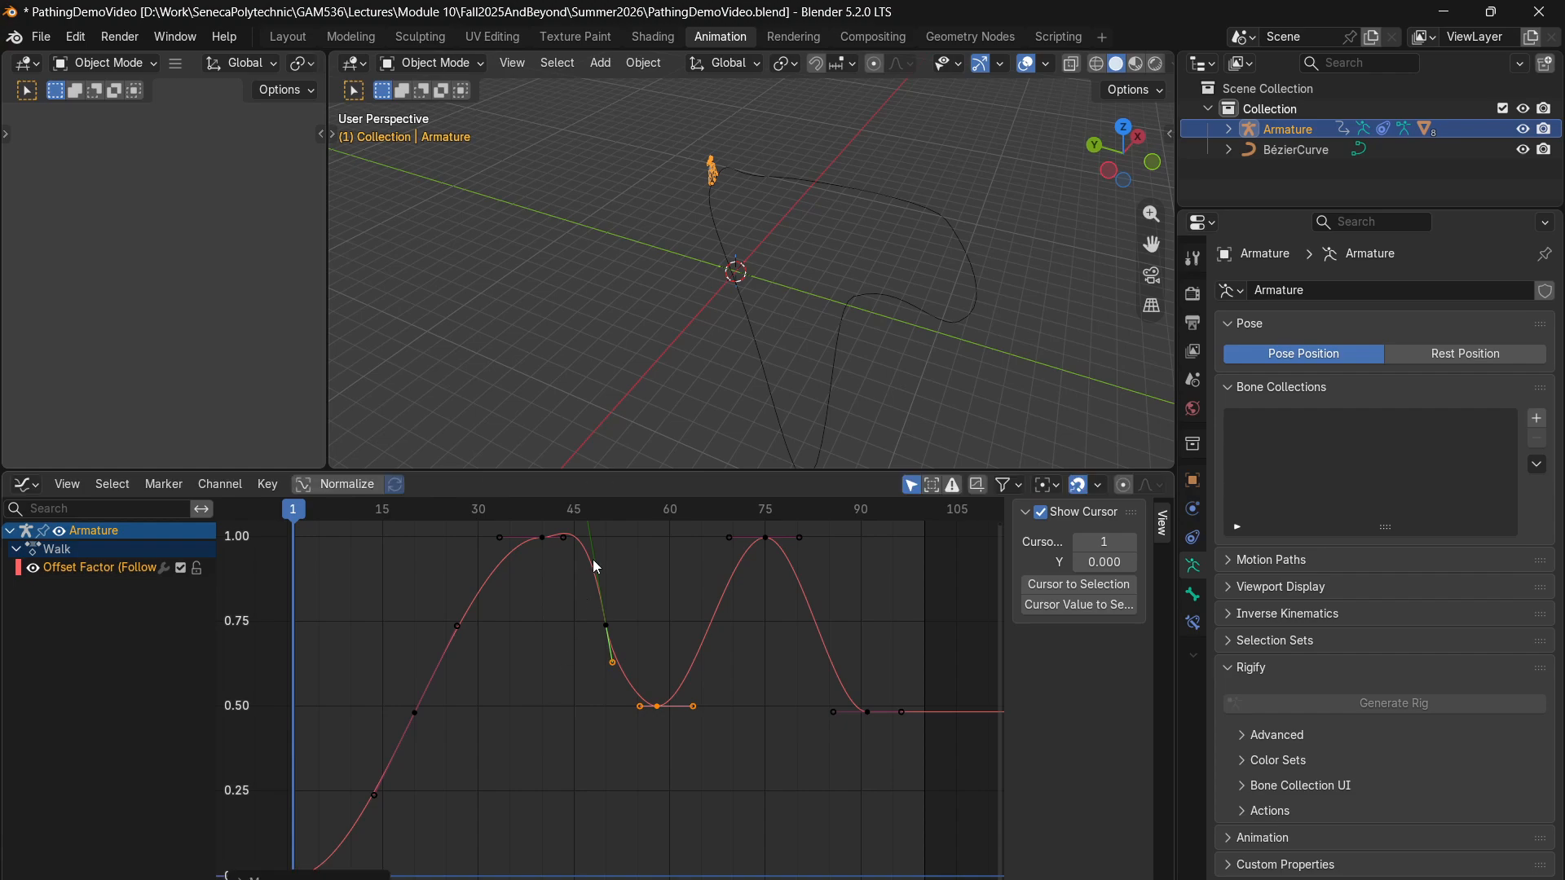
- Move the first Offset Factor peak keyframe from frame 40 to about frame 32
{"action": "left_click_drag", "start_coordinate": [617, 533], "coordinate": [458, 603]}
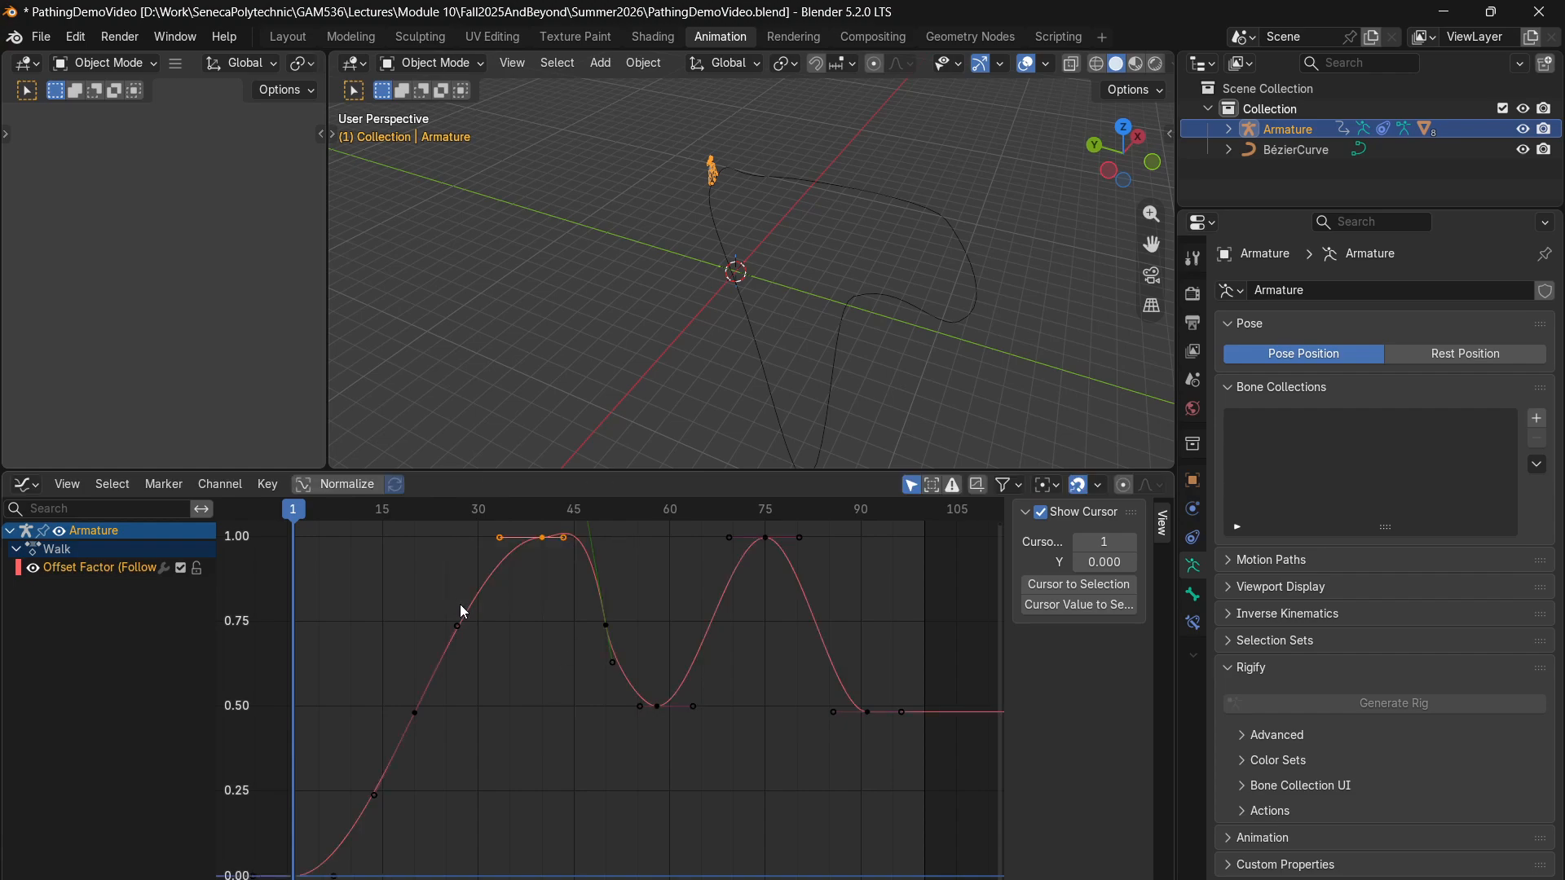
{"action": "key", "text": "g"}
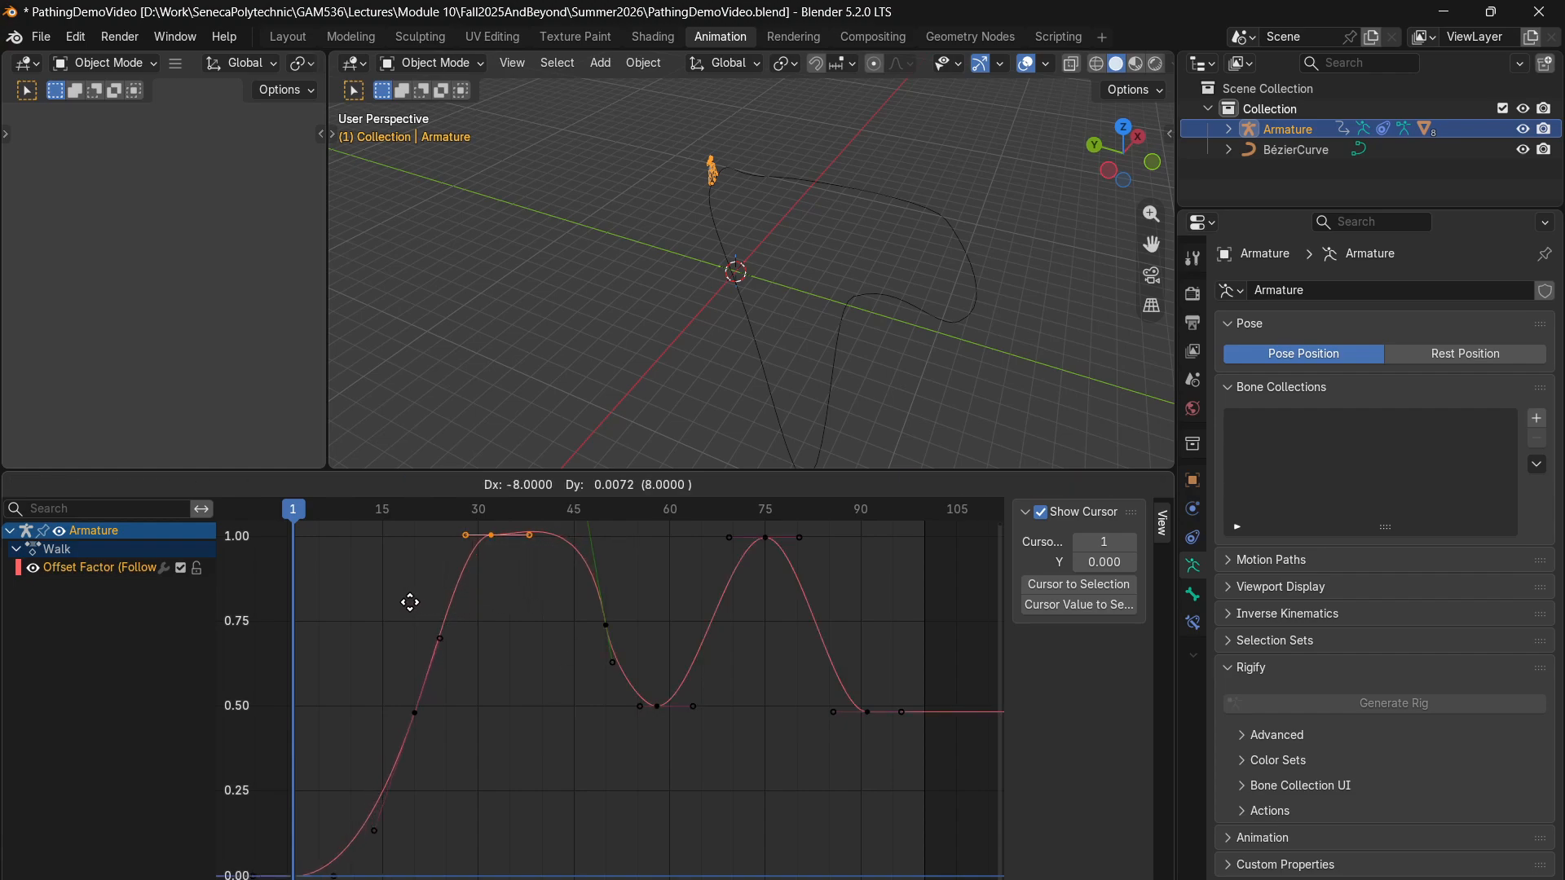
{"action": "left_click", "coordinate": [427, 613]}
- Play the retimed path animation from frame 1, stop it and scrub through to frame 101
{"action": "scroll", "coordinate": [545, 670], "scroll_direction": "down", "scroll_amount": 1}
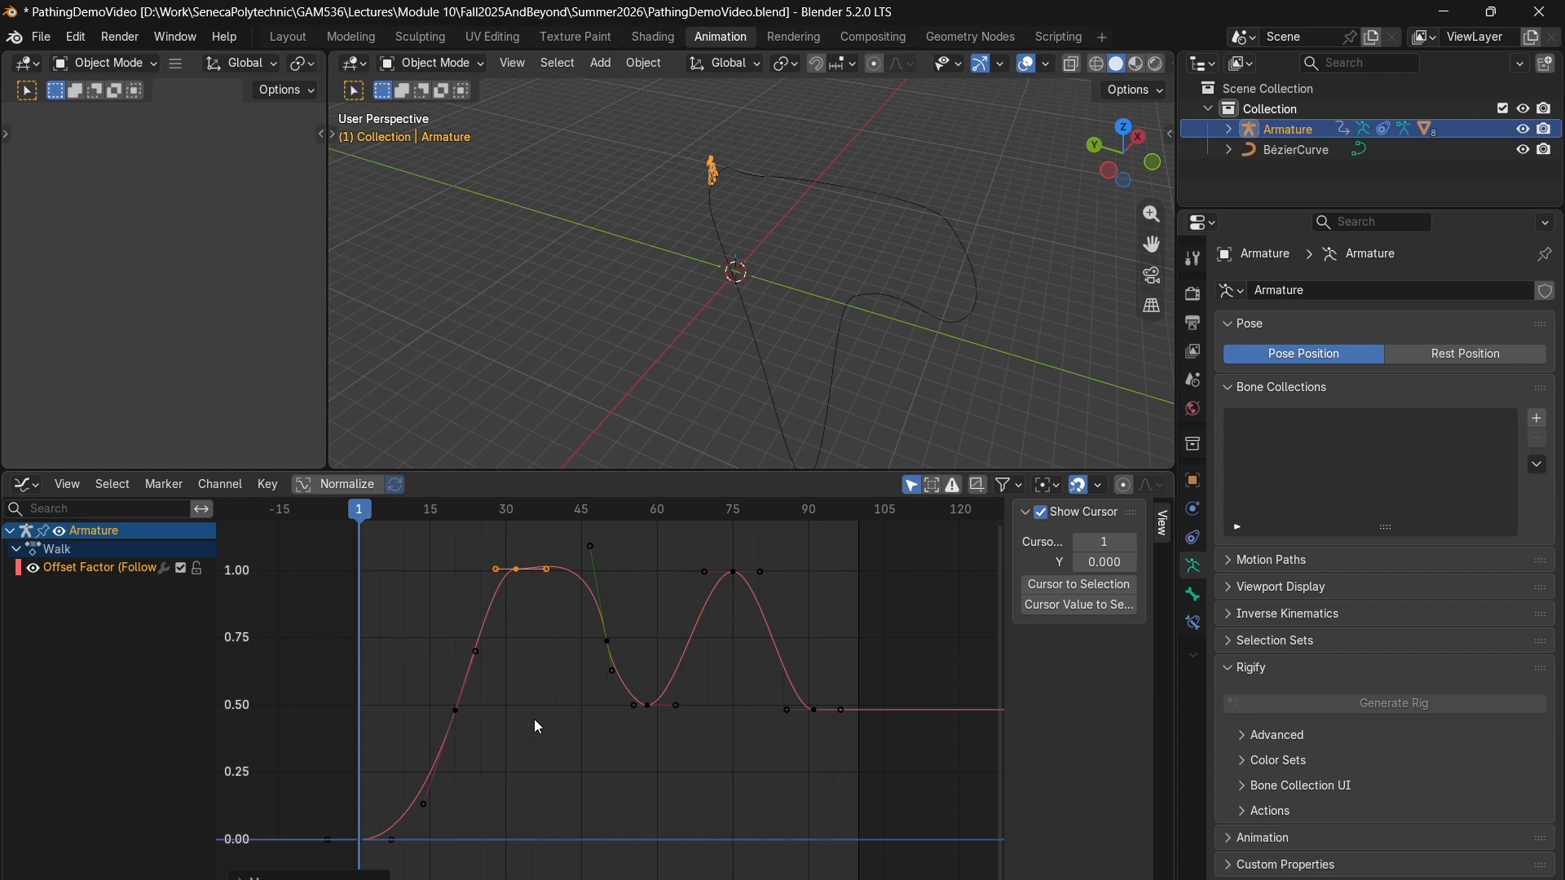
{"action": "key", "text": "space"}
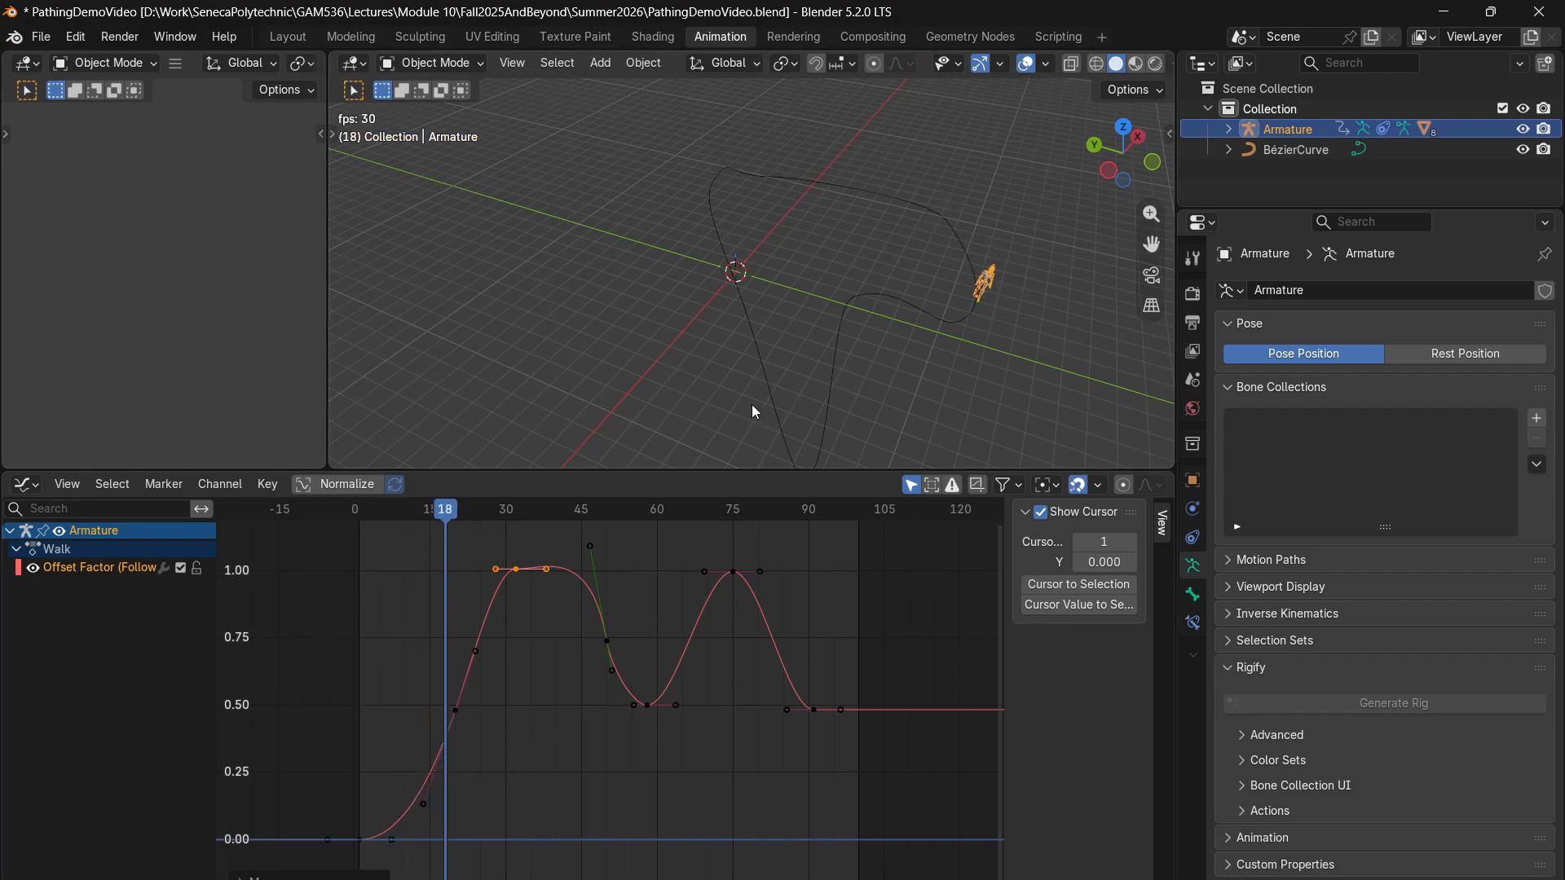
{"action": "key", "text": "space"}
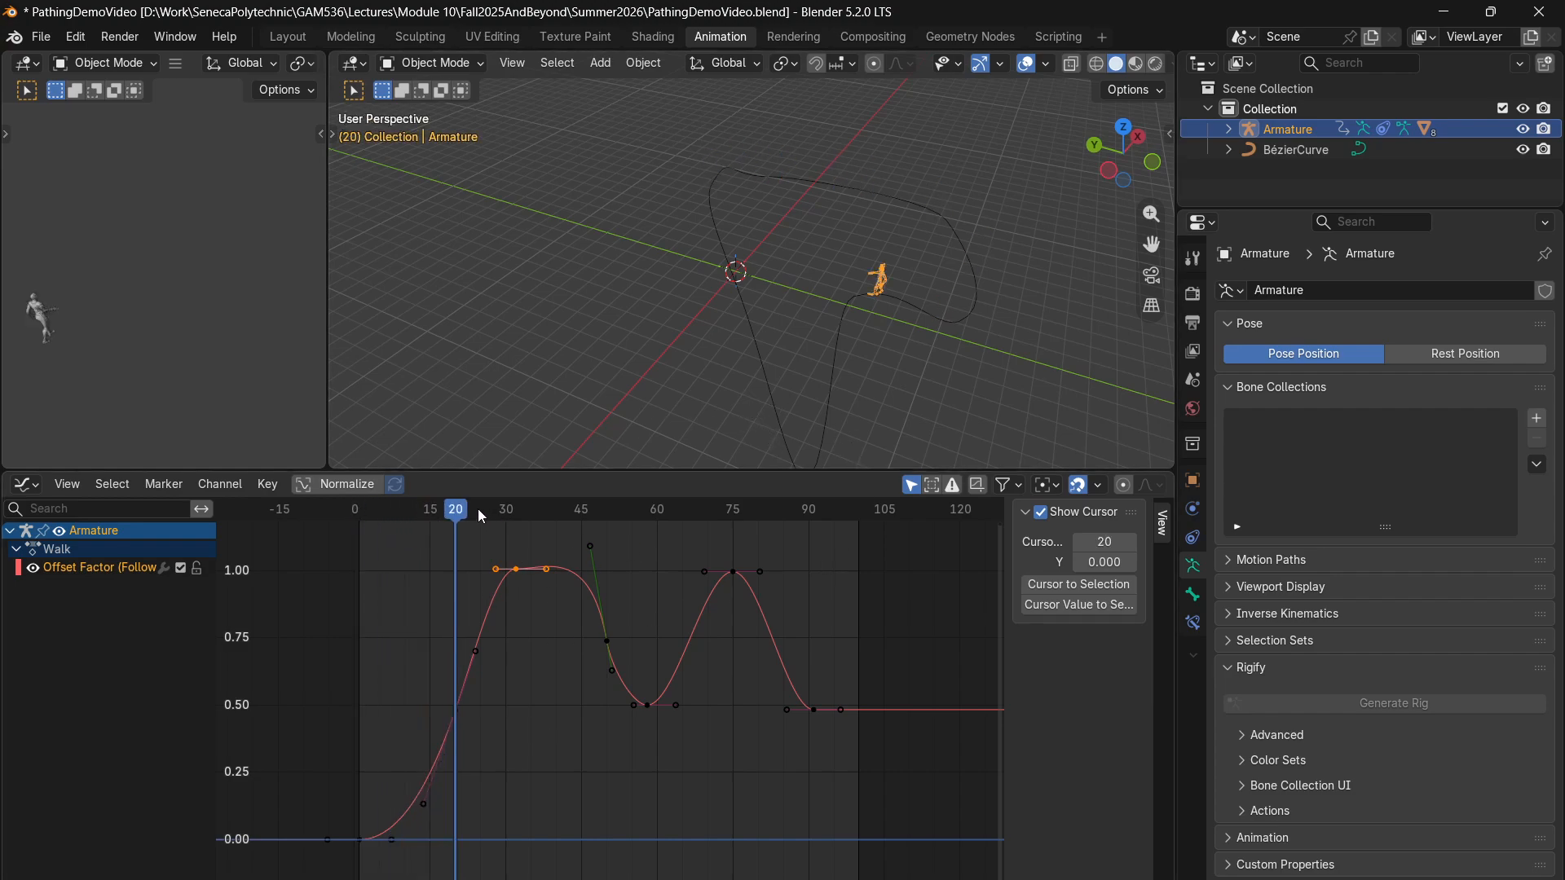
{"action": "left_click_drag", "start_coordinate": [481, 516], "coordinate": [865, 604]}
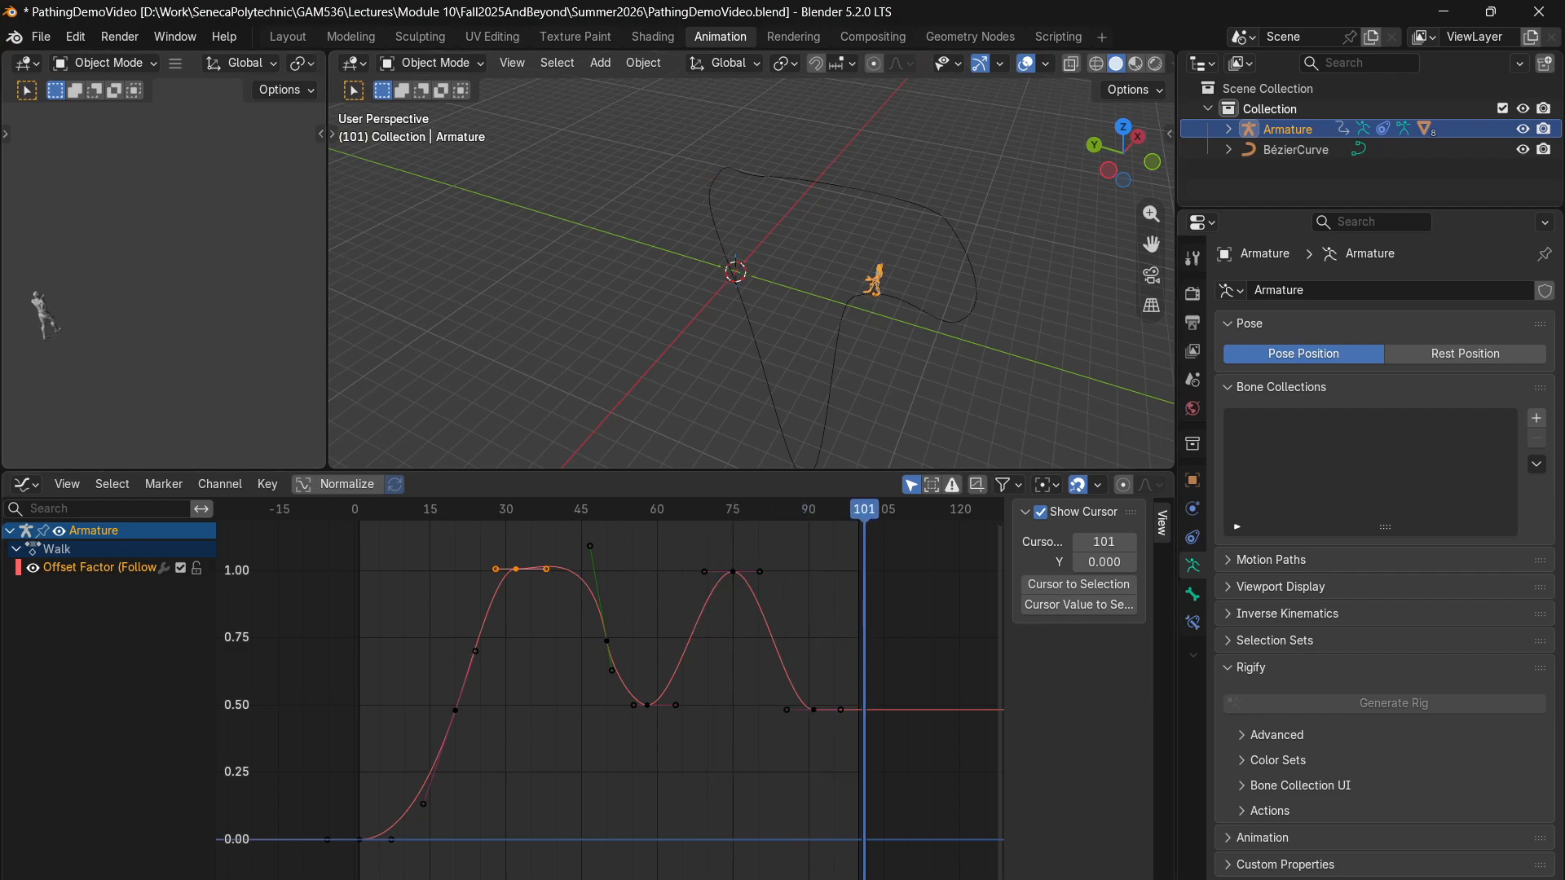
- Switch to the browser window showing the Game Content Creation course outline
{"action": "mouse_move", "coordinate": [902, 872]}
{"action": "left_click", "coordinate": [916, 819]}
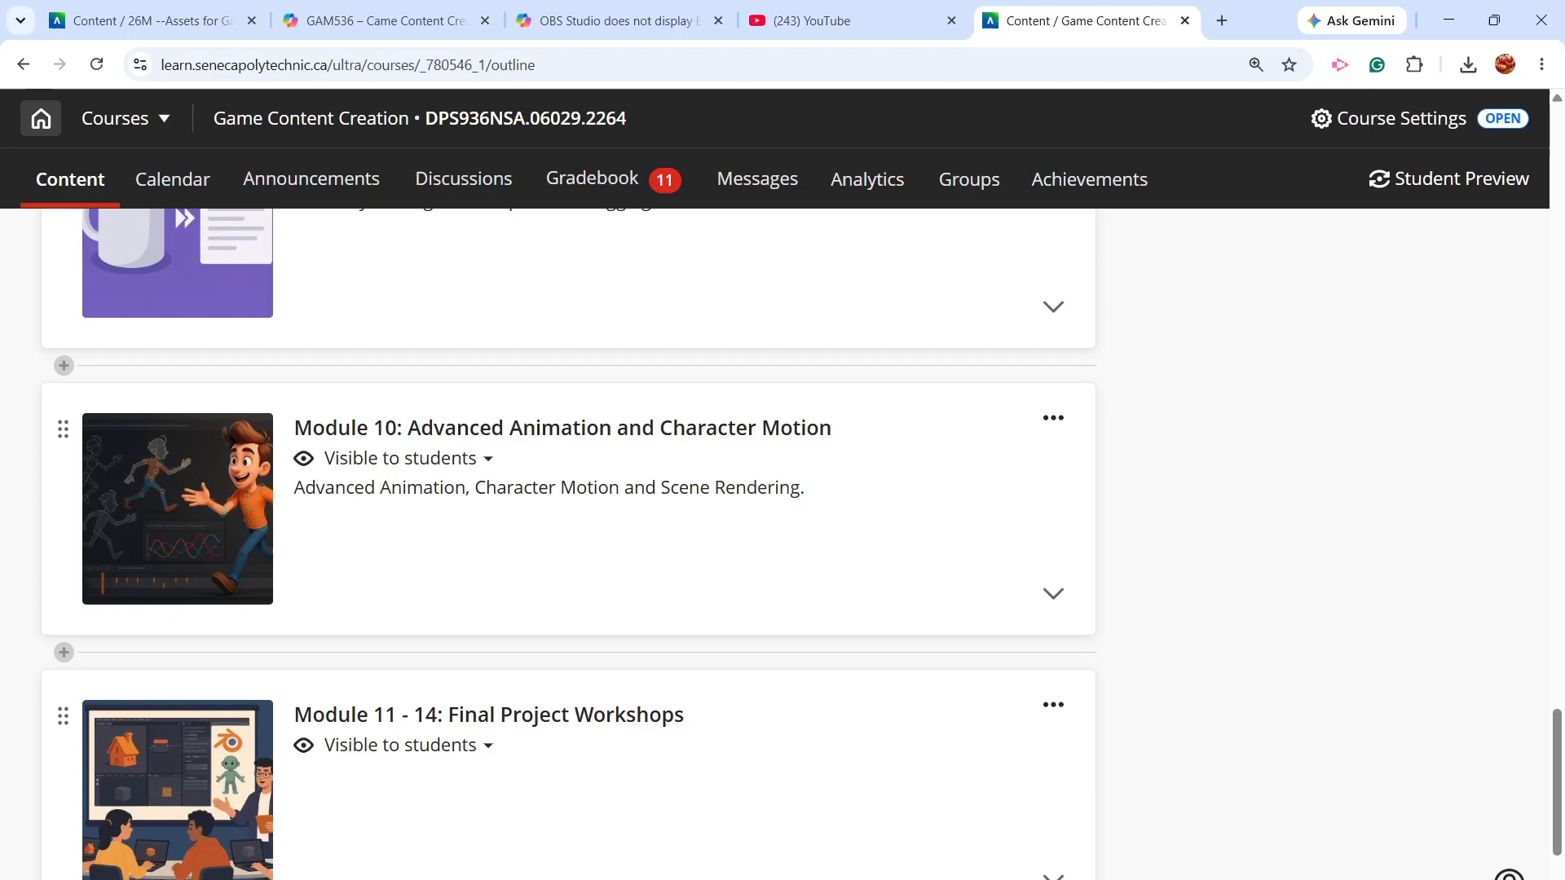